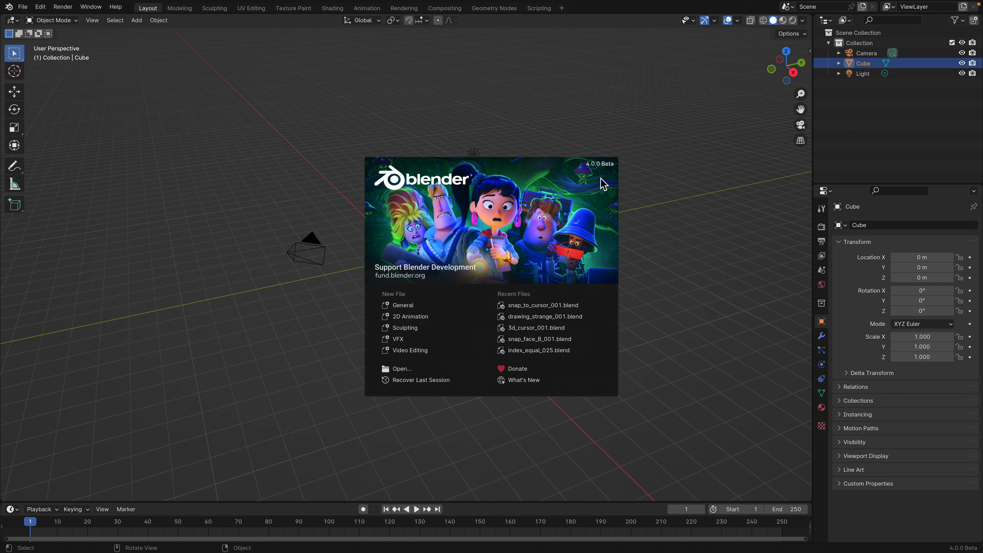
- Dismiss the splash screen and bevel one upper edge of the cube in Edit Mode by about 0.99 m
left_click(604, 184)
middle_click_drag(546, 170, 461, 200)
scroll(462, 200, "up", 1)
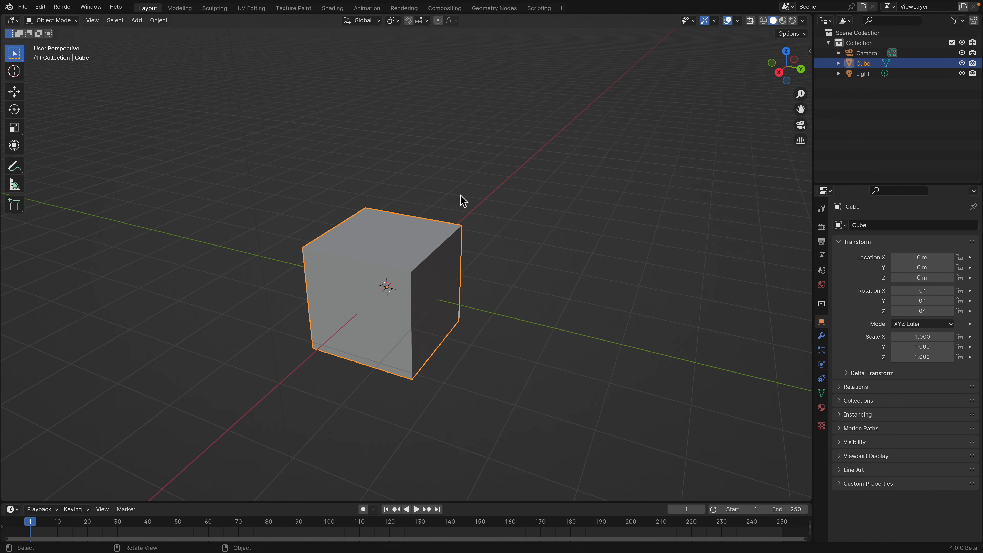
scroll(462, 200, "up", 1)
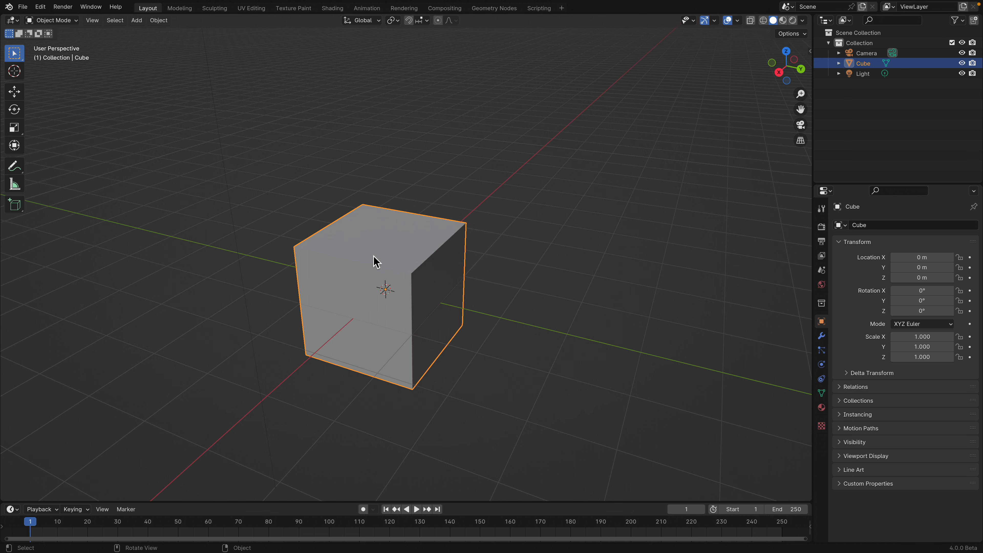
scroll(372, 265, "up", 2)
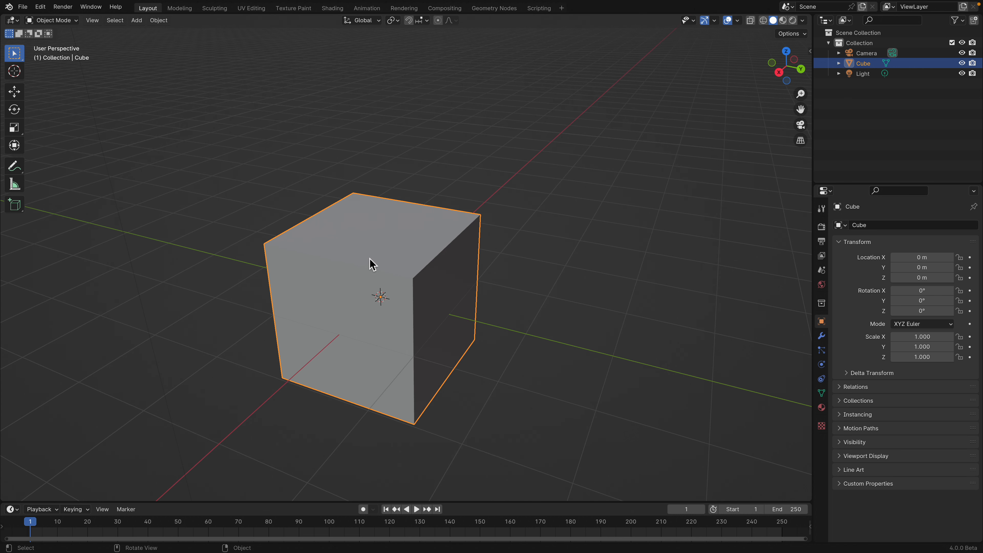
scroll(365, 255, "down", 2)
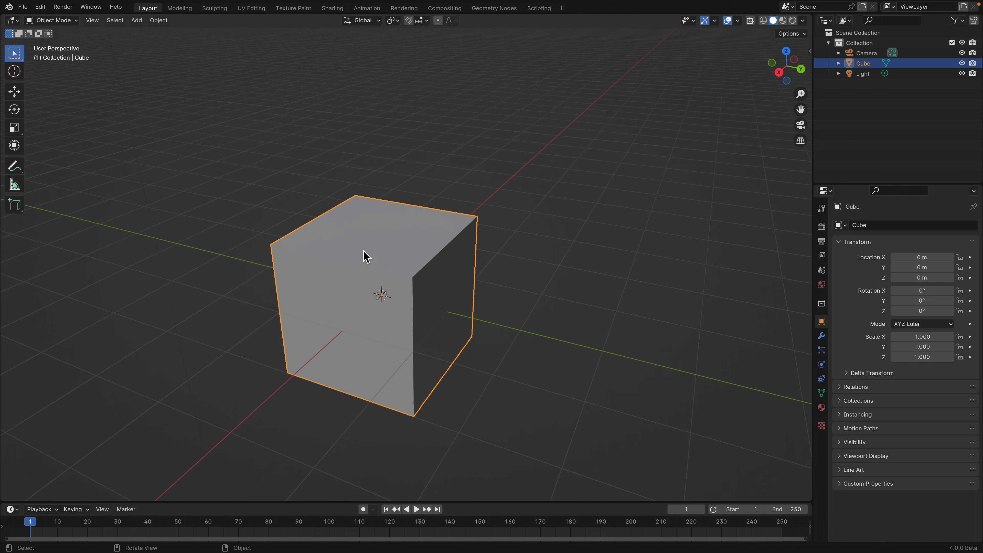
key("Tab")
middle_click_drag(217, 287, 523, 189)
left_click(98, 20)
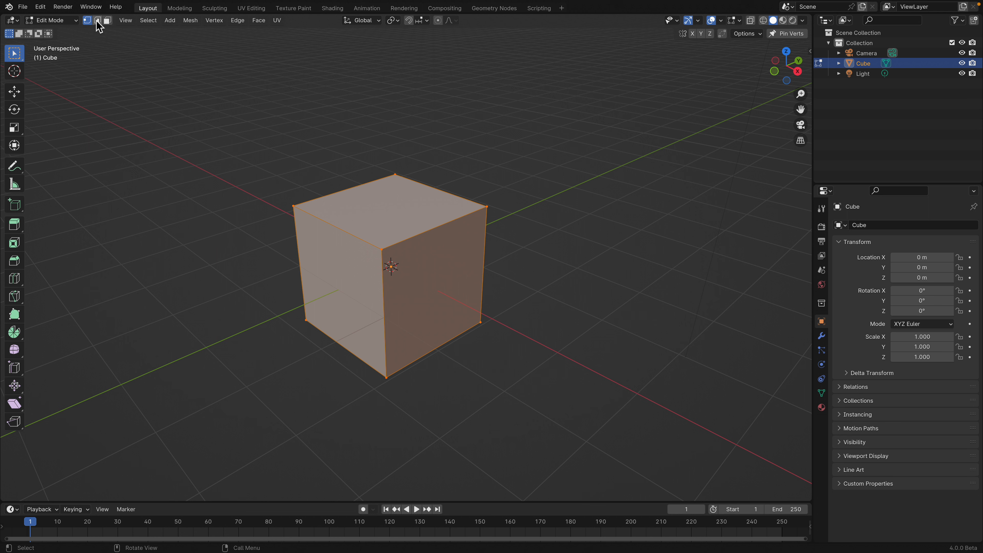
left_click(444, 234)
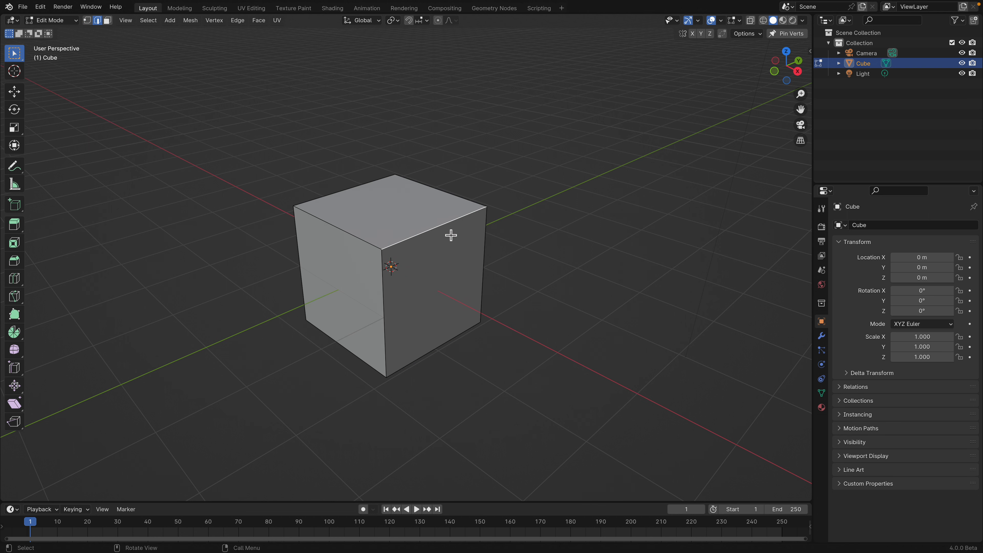
key("ctrl+b")
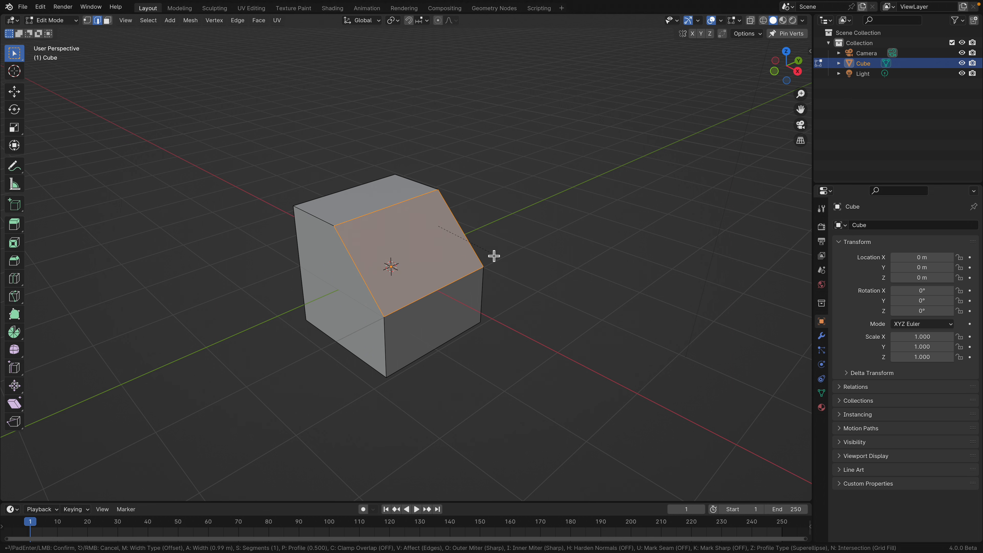
left_click(494, 256)
key("Tab")
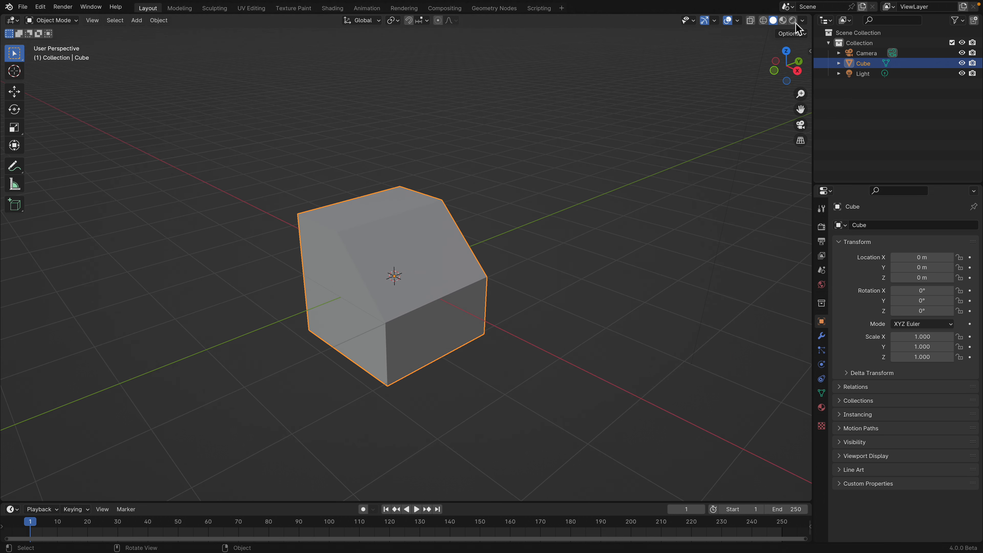
- Turn on Cavity in the viewport's solid shading so the cube's edges stand out
left_click(801, 21)
left_click(745, 278)
middle_click_drag(401, 215, 406, 197, "shift")
- Place the 3D cursor on the cube's slanted bevel face and return to the Select Box tool
left_click(15, 76)
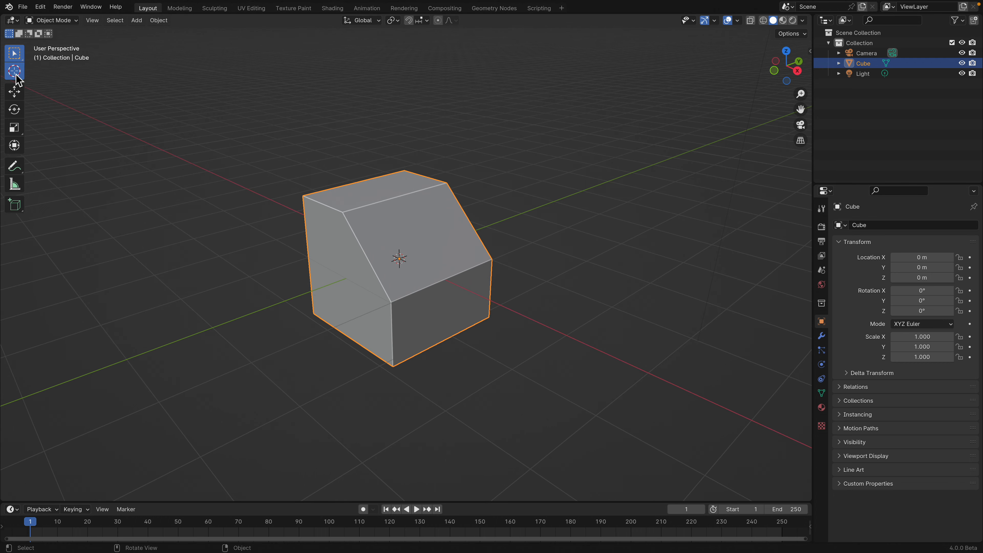
left_click(417, 224)
left_click(413, 233)
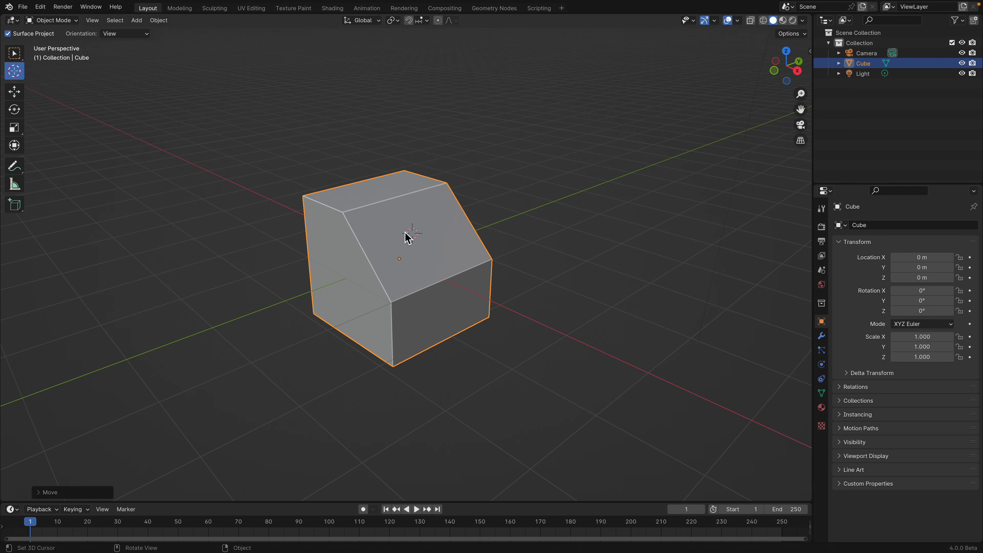
left_click(19, 54)
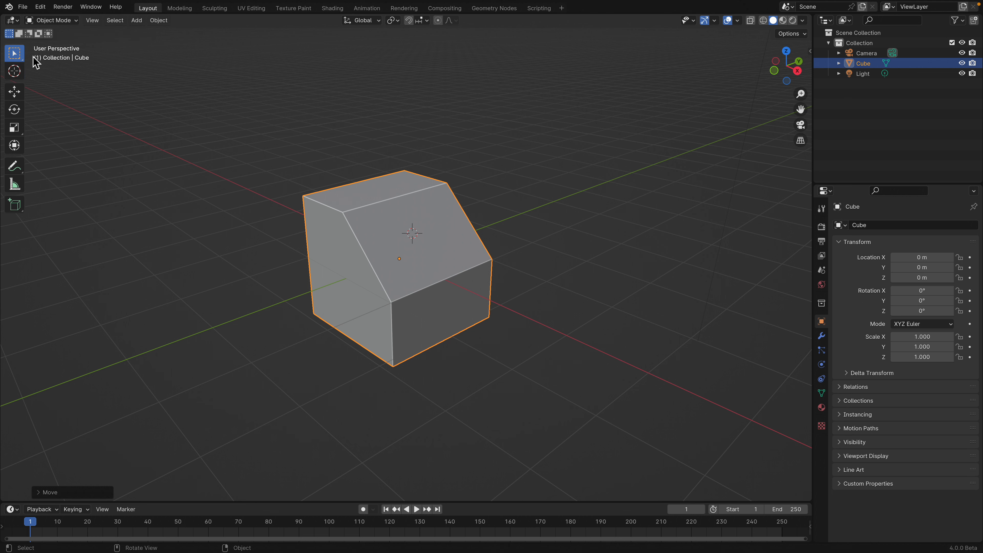
- Show the 3D cursor's view properties and set its rotation mode to Quaternion (WXYZ)
scroll(407, 235, "up", 2)
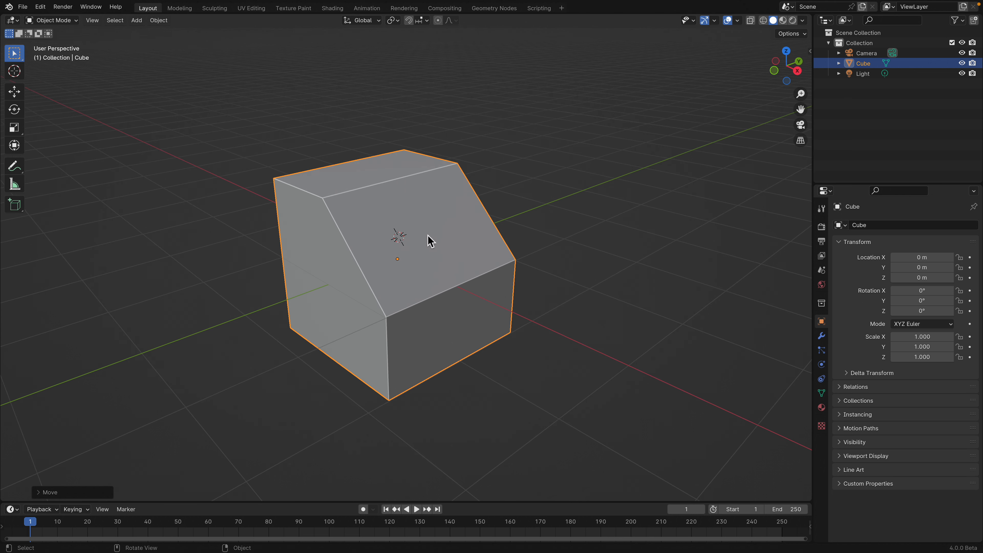
scroll(430, 242, "up", 1)
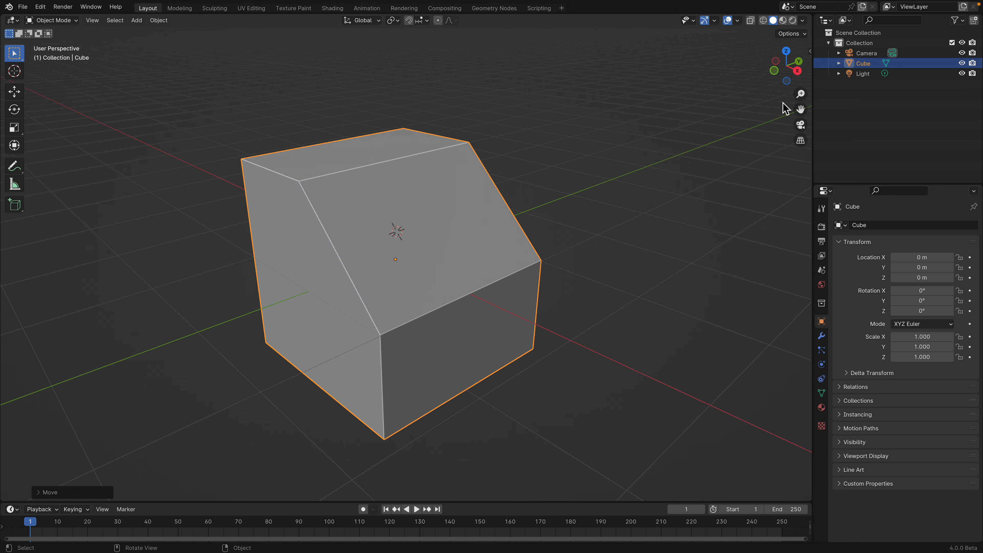
left_click(812, 54)
left_click(807, 97)
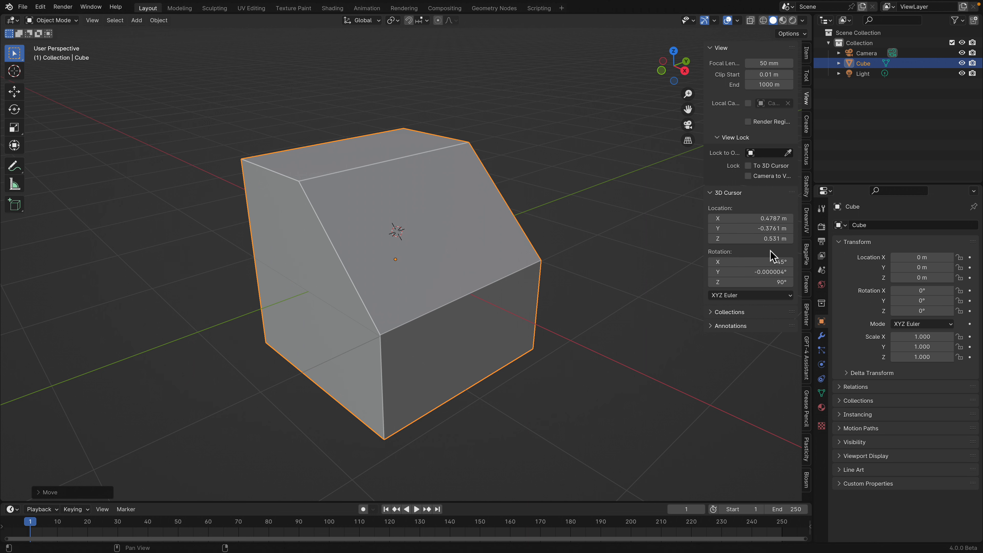
left_click(747, 297)
left_click(739, 320)
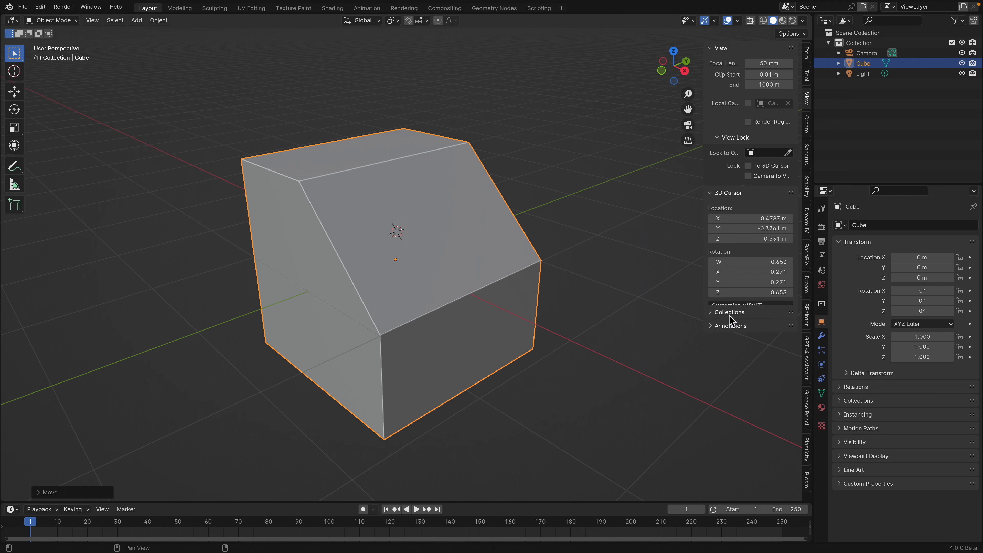
- Split the 3D viewport into two stacked areas and turn the upper one into a Geometry Node Editor
middle_click_drag(689, 294, 581, 103)
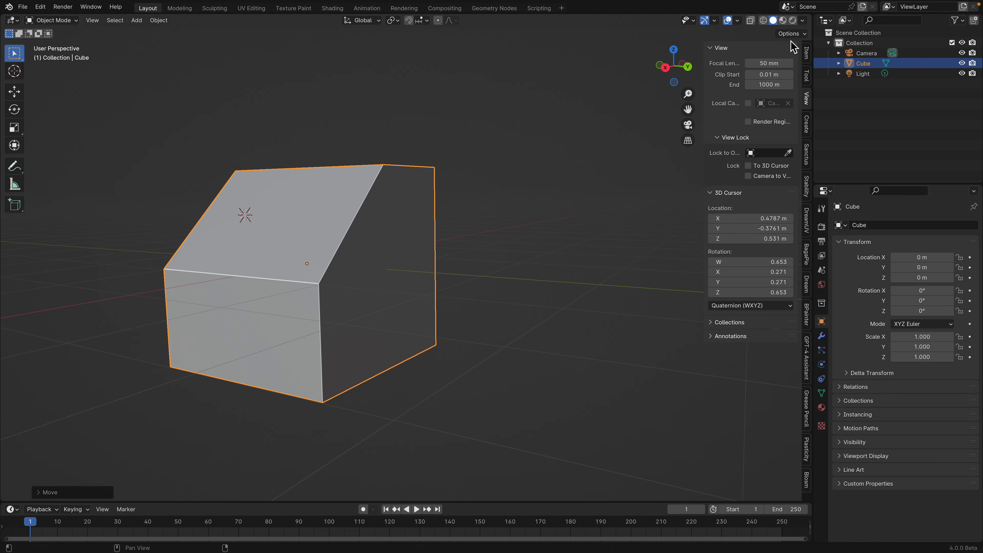
left_click_drag(810, 20, 691, 209)
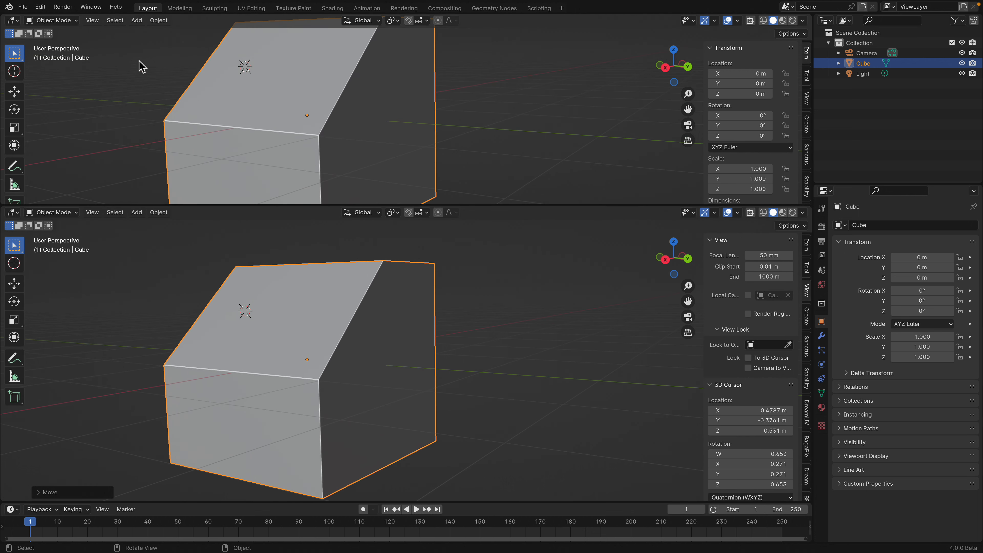
left_click(13, 20)
left_click(43, 113)
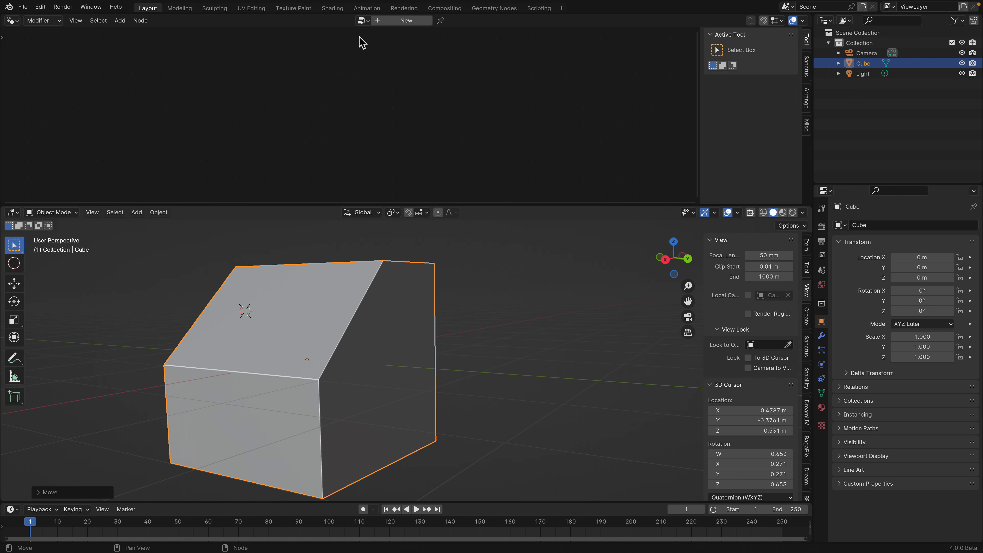
- Set the node editor's type to Tool, create a new tool node group, and make the editor area taller
left_click(42, 20)
left_click(56, 60)
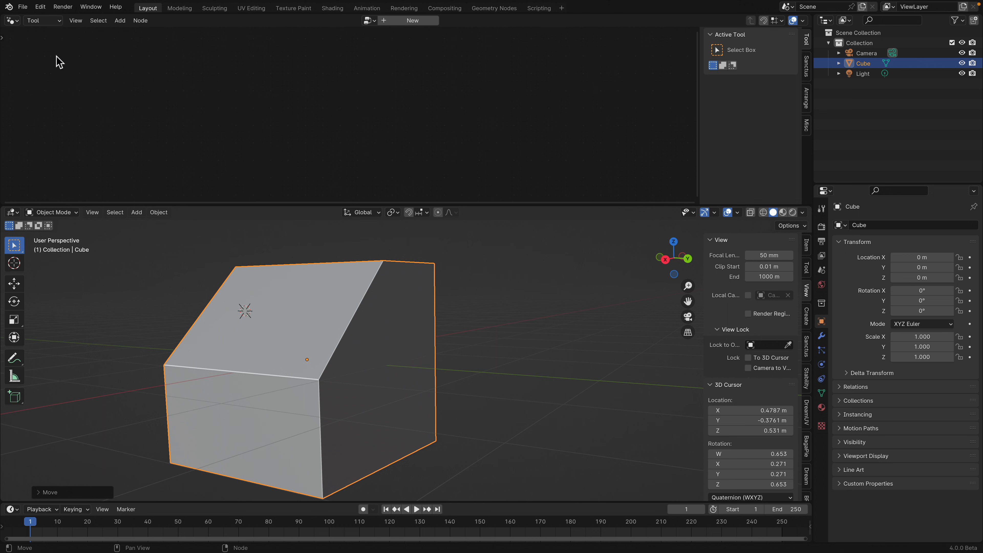
left_click(411, 20)
scroll(460, 380, "down", 3)
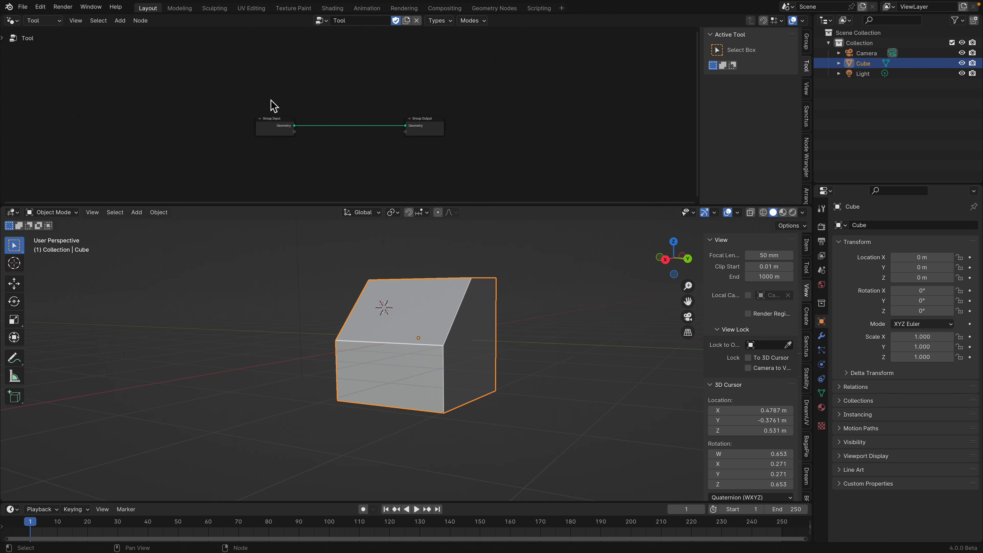
left_click_drag(351, 204, 351, 239)
scroll(272, 125, "up", 3)
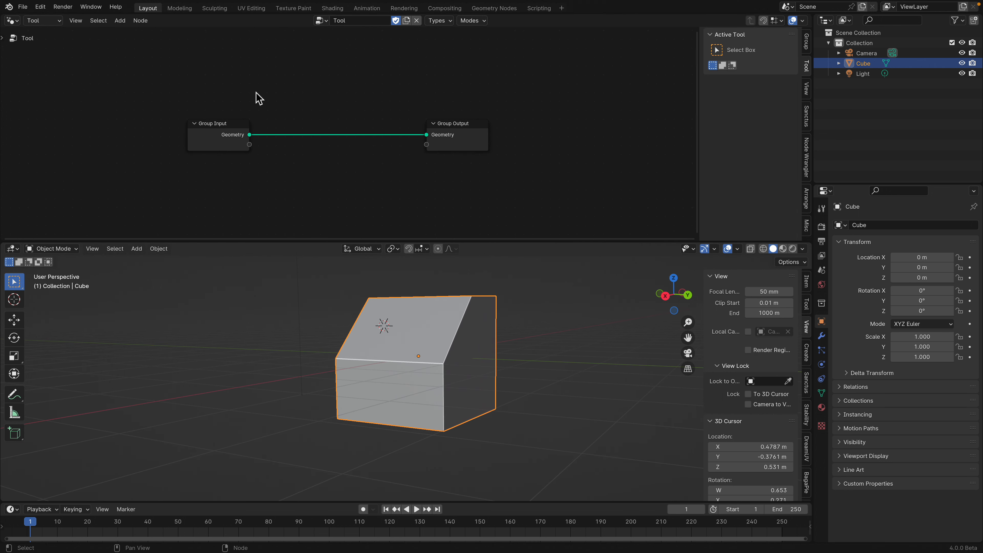
key("shift+a")
mouse_move(258, 99)
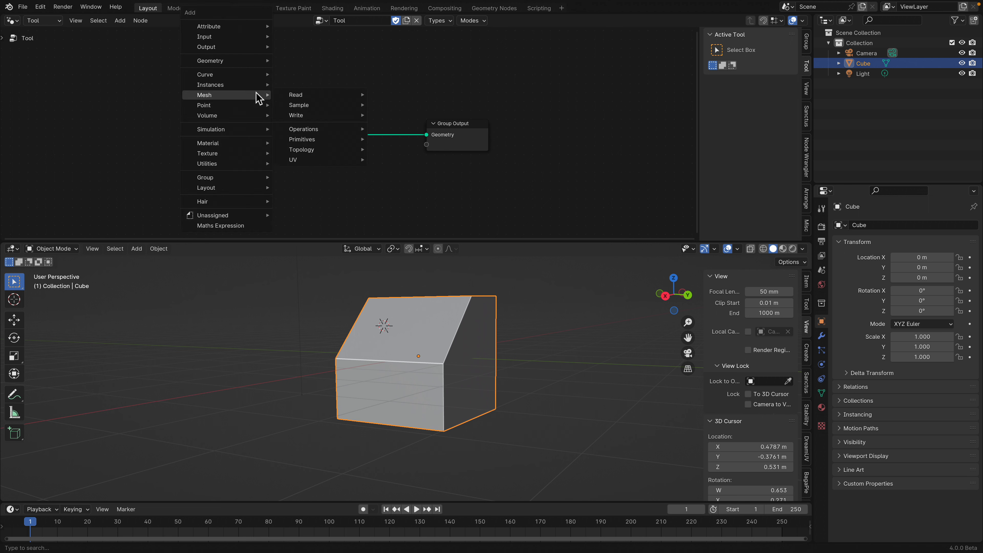
key("3")
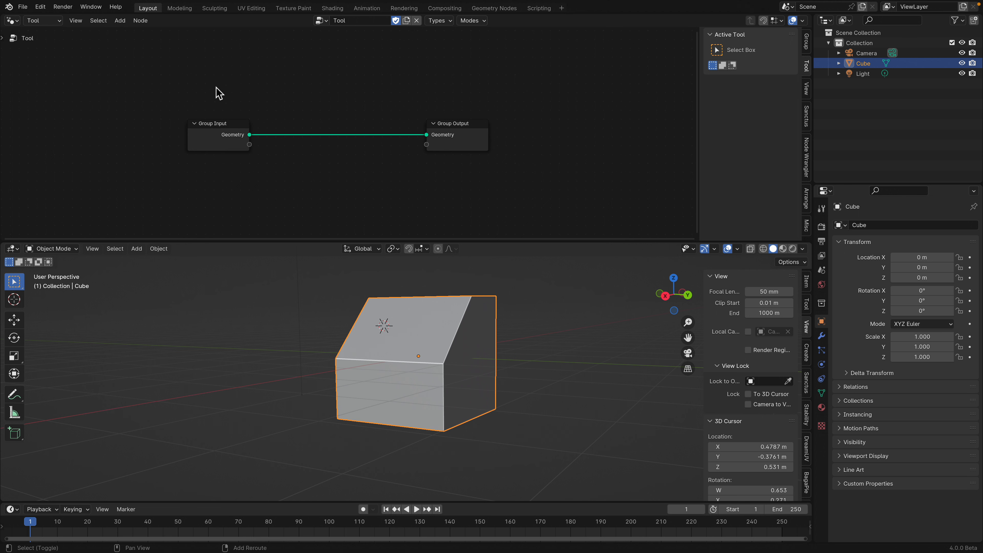
- Add a 3D Cursor node above the Group Input node
key("shift+a")
type("cursor")
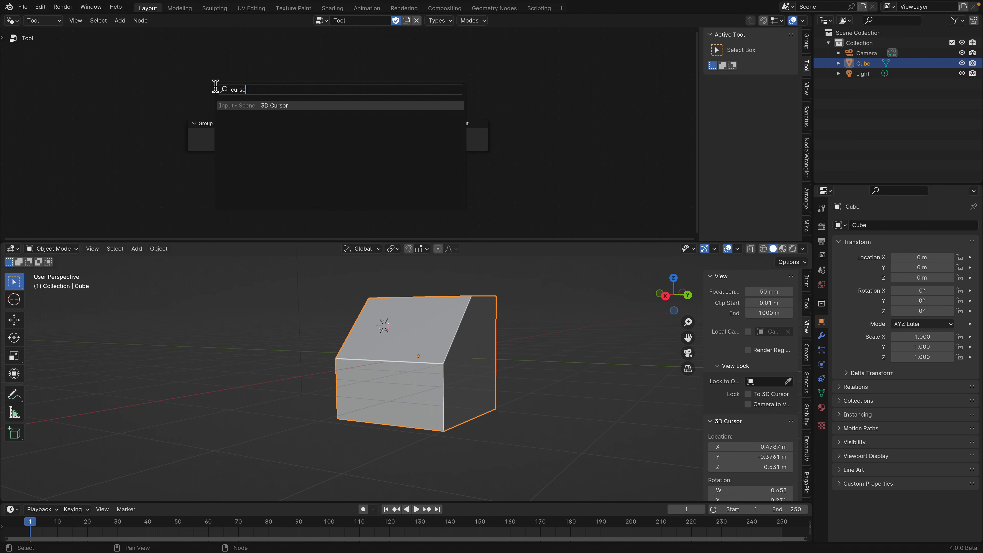
key("Return")
left_click(138, 57)
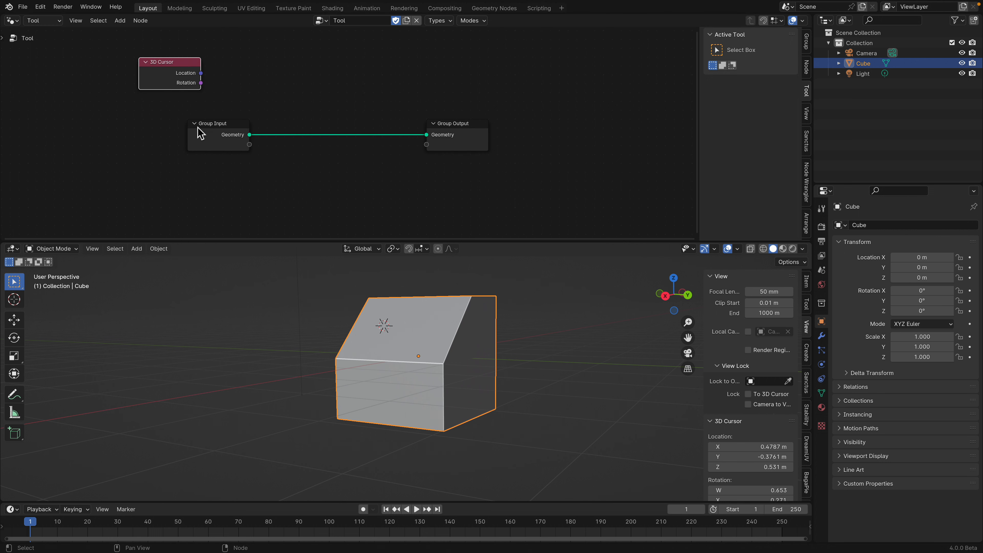
- Space out the Group Input and Group Output nodes and hide the node editor's sidebar
left_click_drag(198, 127, 184, 159)
middle_click_drag(259, 147, 240, 162)
left_click_drag(458, 141, 500, 146)
middle_click_drag(417, 308, 446, 318)
key("shift+a")
mouse_move(335, 116)
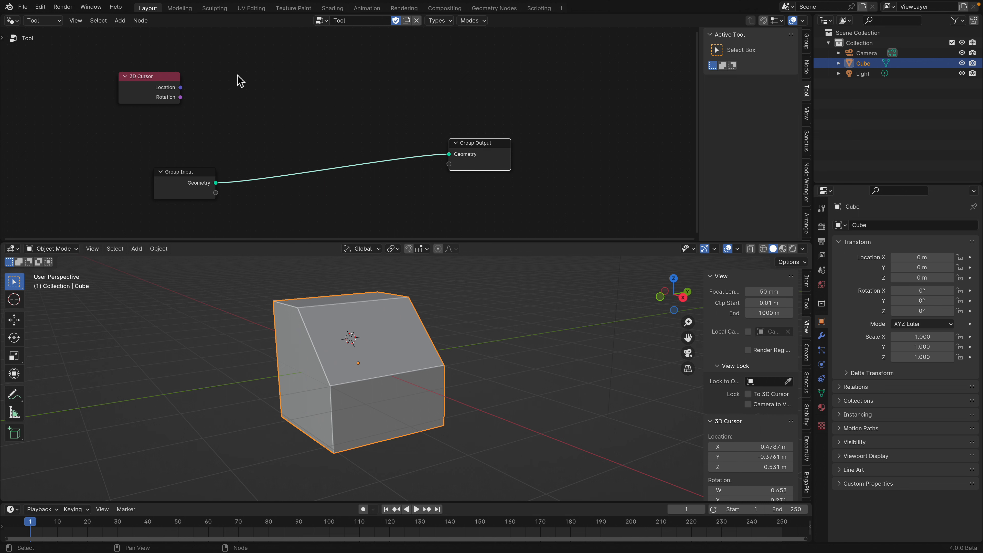
key("n")
scroll(248, 92, "right", 3)
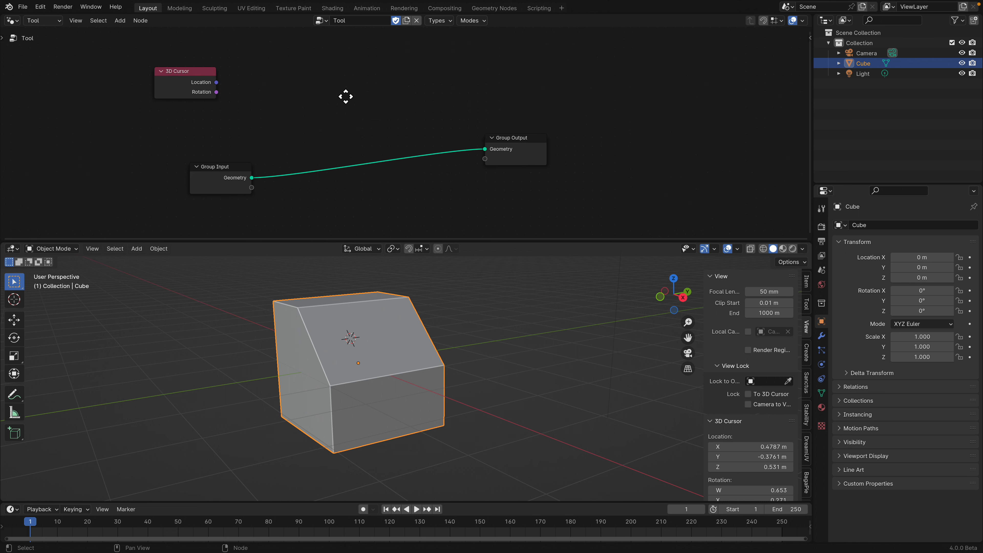
- Add a Join Geometry node in the space above the Group Input to Group Output link
key("shift+a")
mouse_move(343, 95)
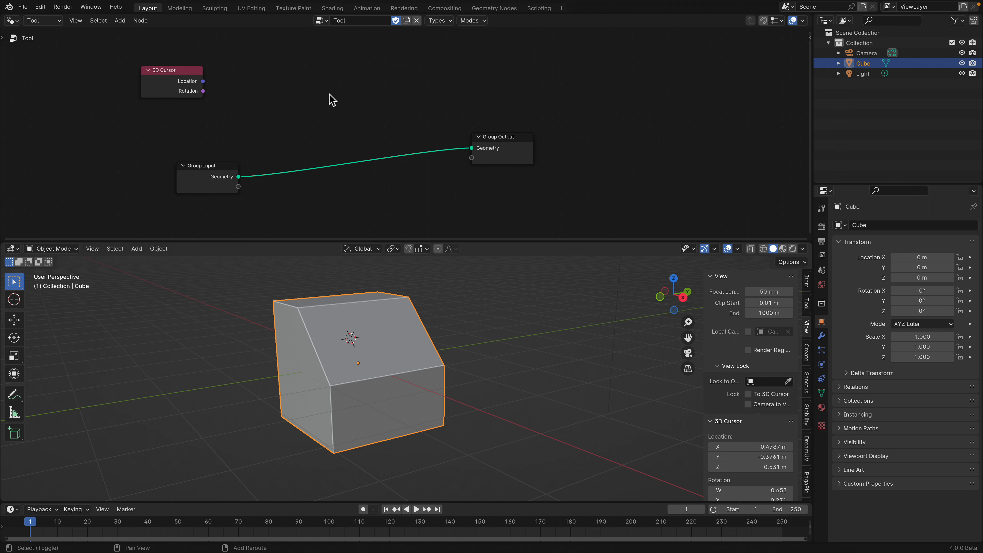
key("shift+a")
type("join")
key("Return")
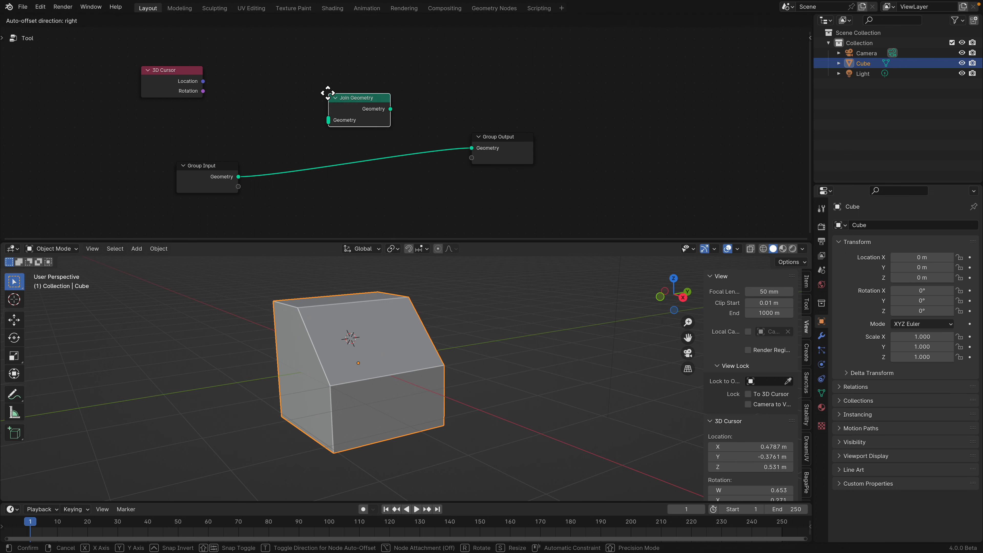
left_click(332, 99)
- Add a Cone mesh primitive node beside the Group Input node, below the 3D Cursor node
key("shift+a")
mouse_move(303, 99)
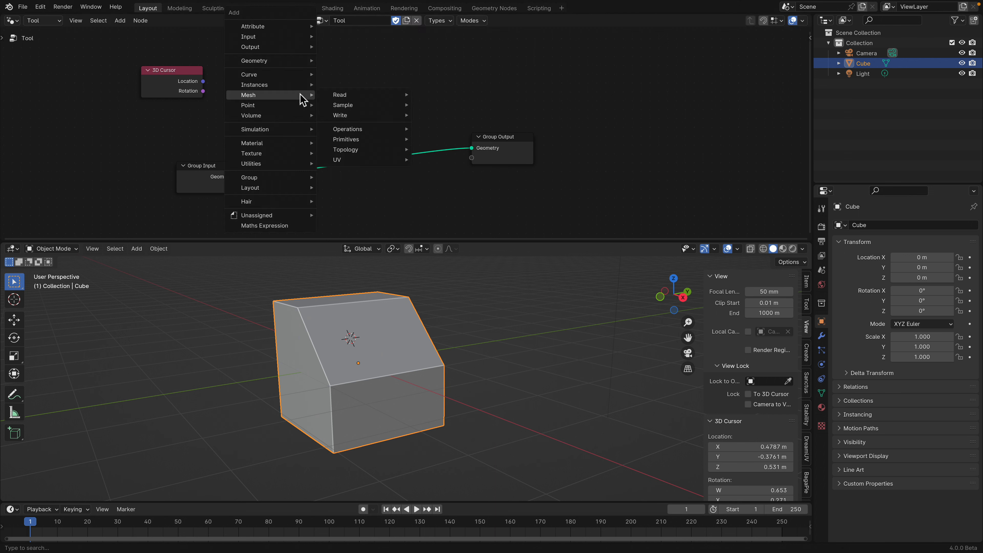
type("cone")
key("Return")
left_click(63, 110)
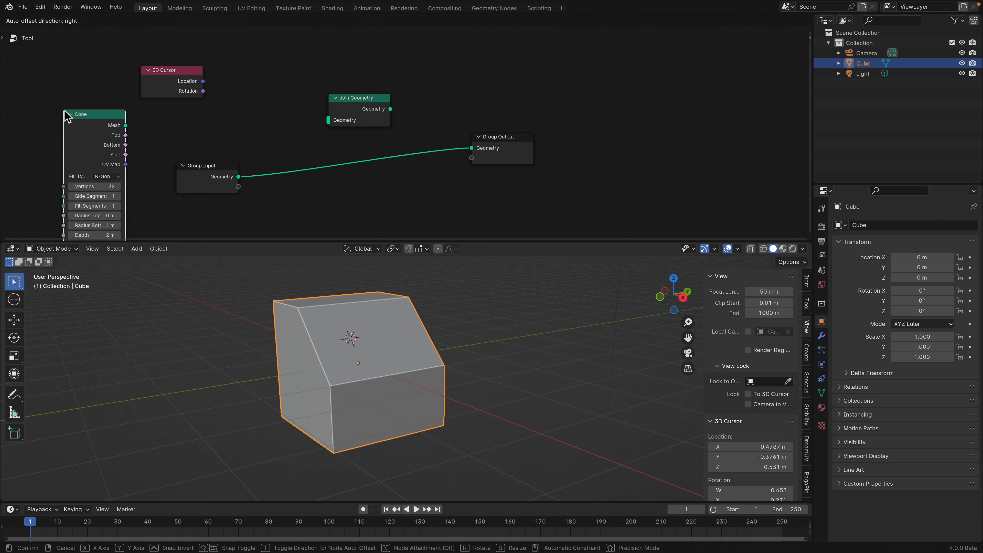
- Add a Transform Geometry node below the link between Group Input and Group Output
key("shift+a")
type("tra")
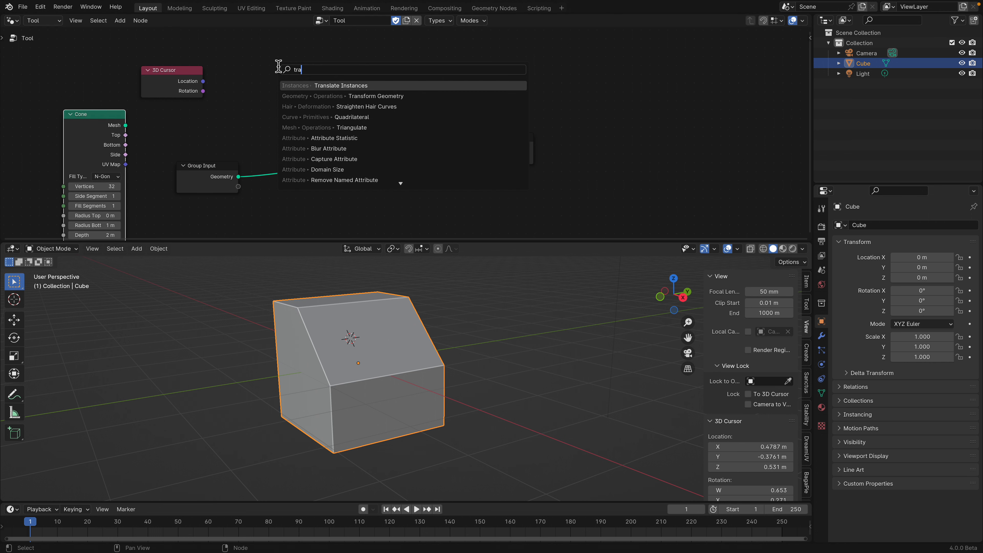
left_click(339, 95)
left_click(287, 194)
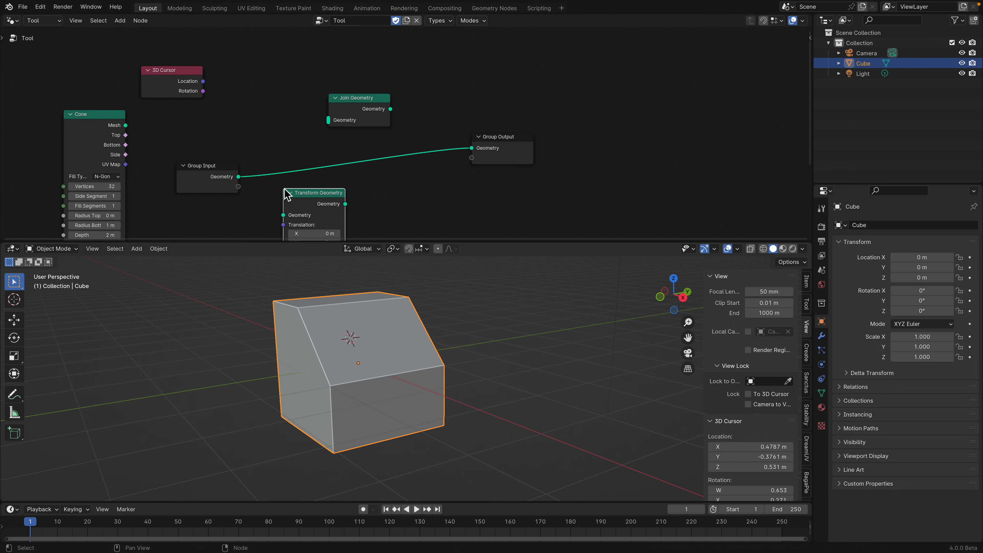
- Connect the Cone's Mesh to Transform Geometry's Geometry input and the 3D Cursor's Location to its Translation input
middle_click_drag(286, 193, 288, 157)
left_click_drag(127, 89, 285, 178)
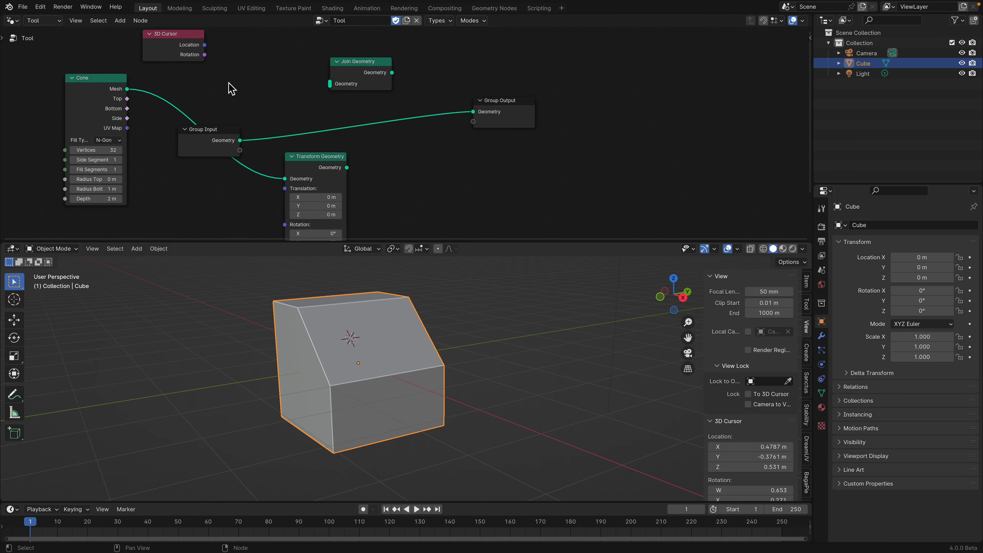
left_click_drag(205, 45, 289, 189)
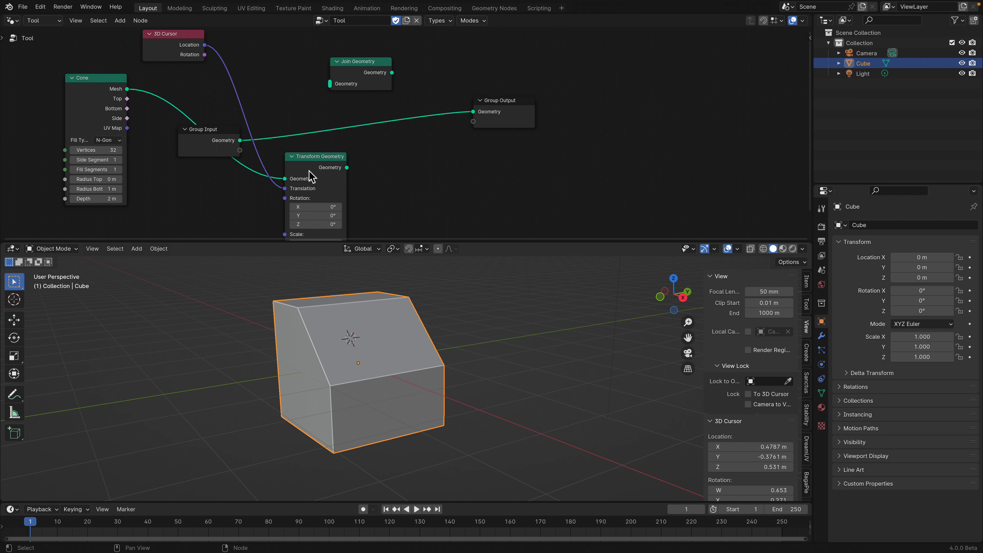
- Add a Rotation to Euler node linking the 3D Cursor's Rotation output to Transform Geometry's Rotation input, with Join Geometry moved clear
scroll(301, 145, "down", 1)
left_click_drag(358, 69, 396, 52)
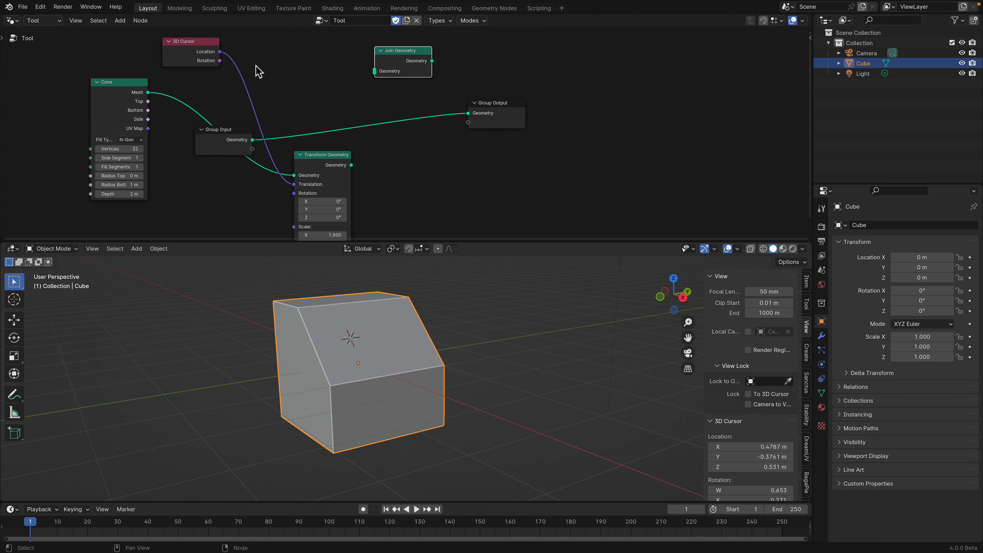
left_click_drag(219, 51, 255, 63)
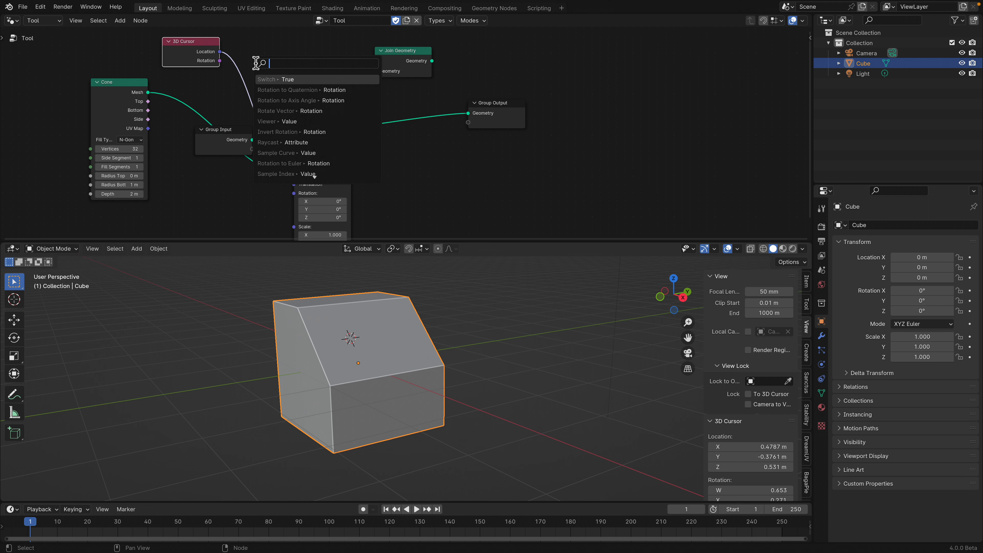
type("q")
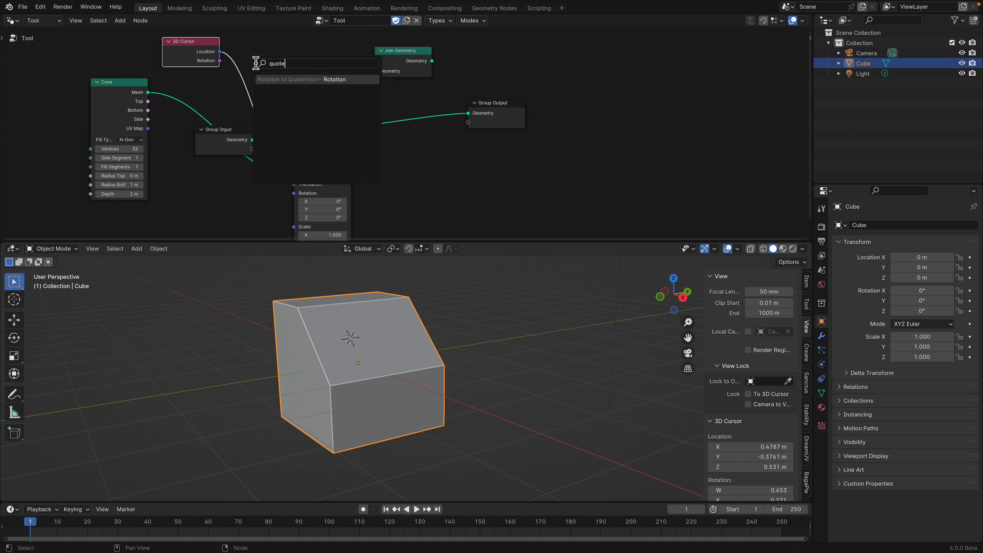
type("uote")
key("ctrl+a")
type("to ei")
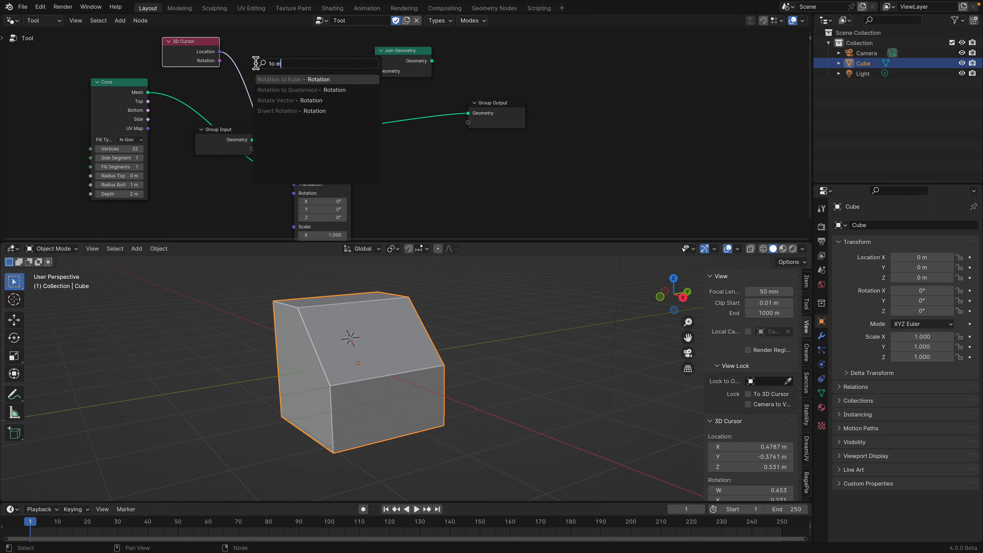
key("Return")
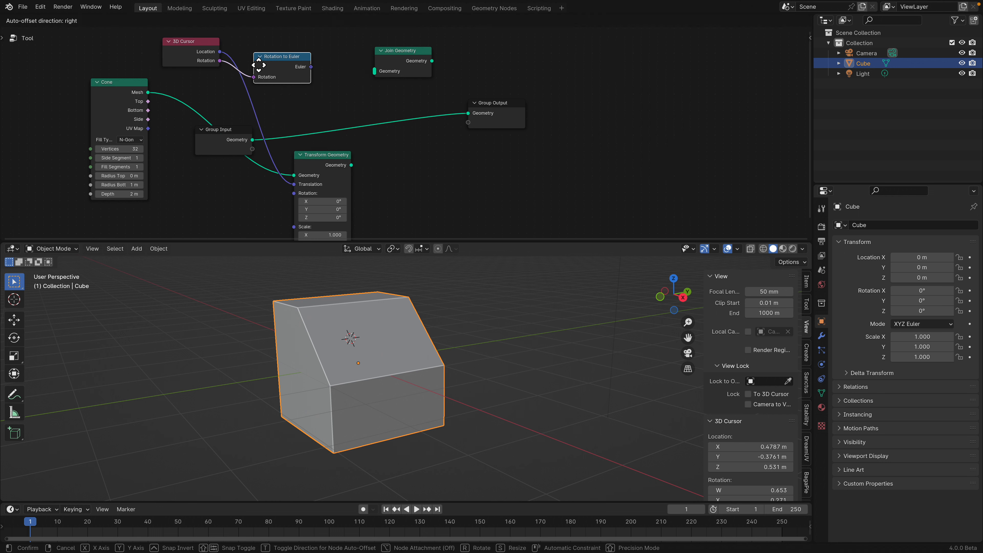
left_click_drag(312, 67, 298, 195)
left_click_drag(311, 67, 298, 193)
- Feed the Transform Geometry and Group Input geometry into Join Geometry and connect its output to Group Output
left_click_drag(351, 164, 375, 71)
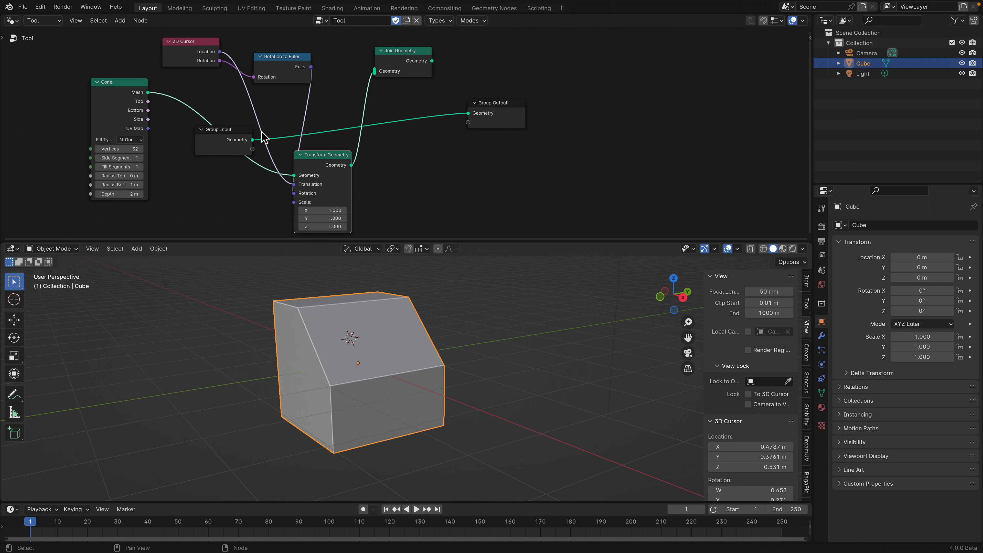
left_click_drag(252, 140, 375, 72)
left_click_drag(432, 61, 478, 121)
left_click_drag(432, 61, 468, 113)
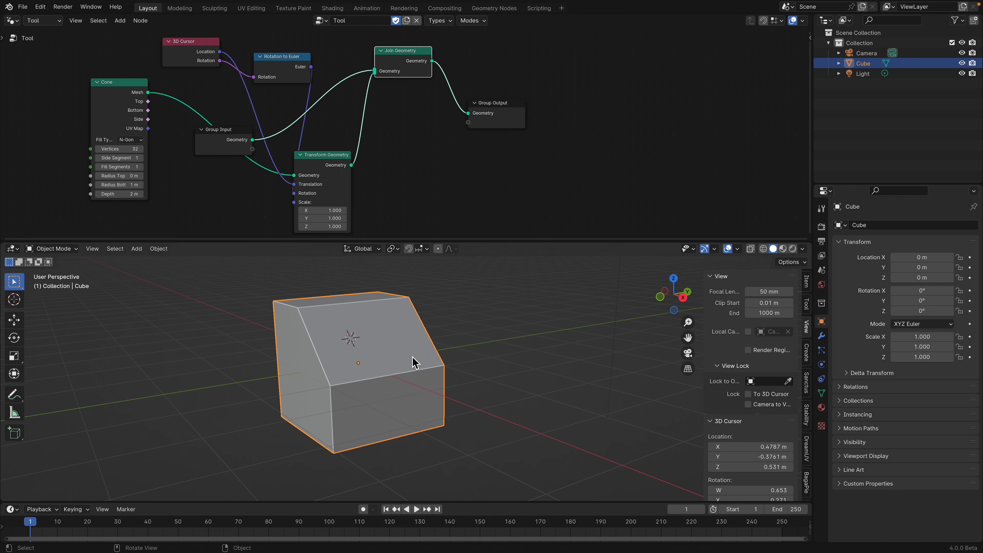
- Place the 3D cursor on the cube's slanted face and enlarge the 3D viewport
middle_click_drag(413, 362, 350, 339)
right_click(376, 329, "shift")
right_click(338, 329, "shift")
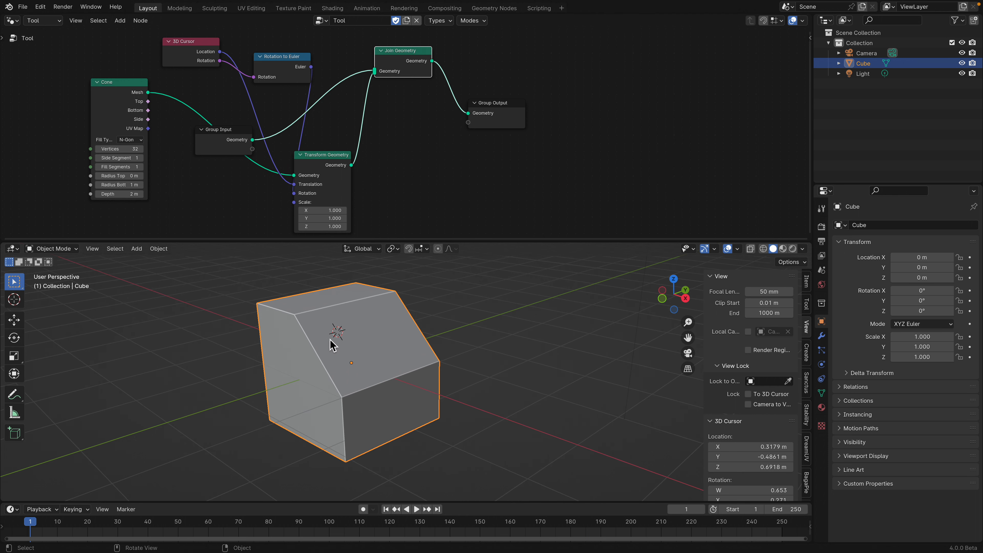
left_click_drag(417, 239, 417, 203)
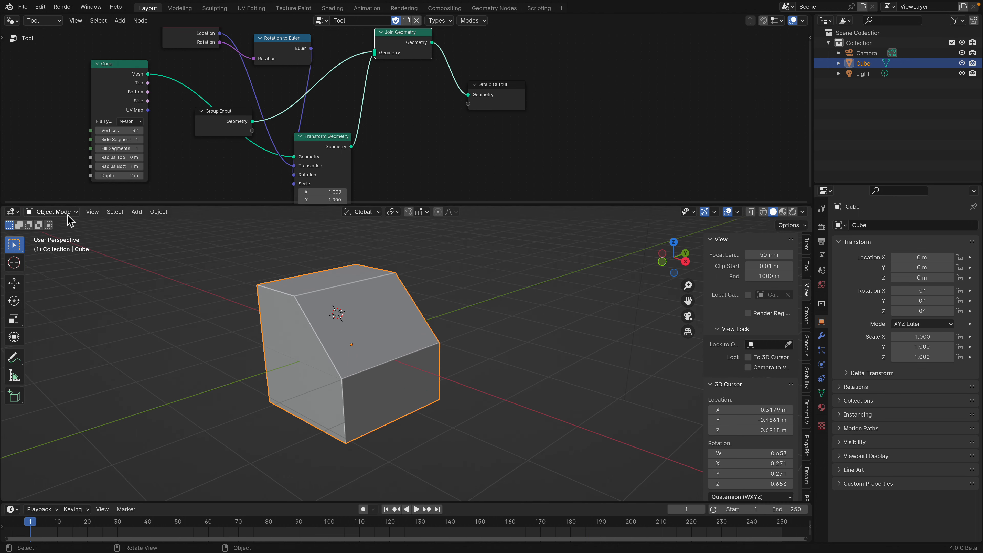
- Enter Edit Mode on the cube and run the custom geometry nodes Tool at the 3D cursor
key("Tab")
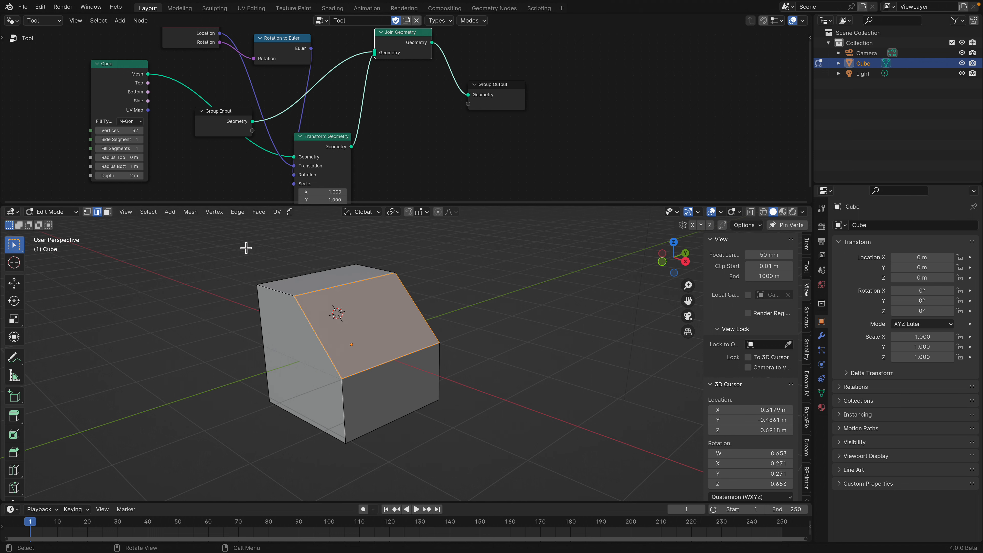
left_click(291, 212)
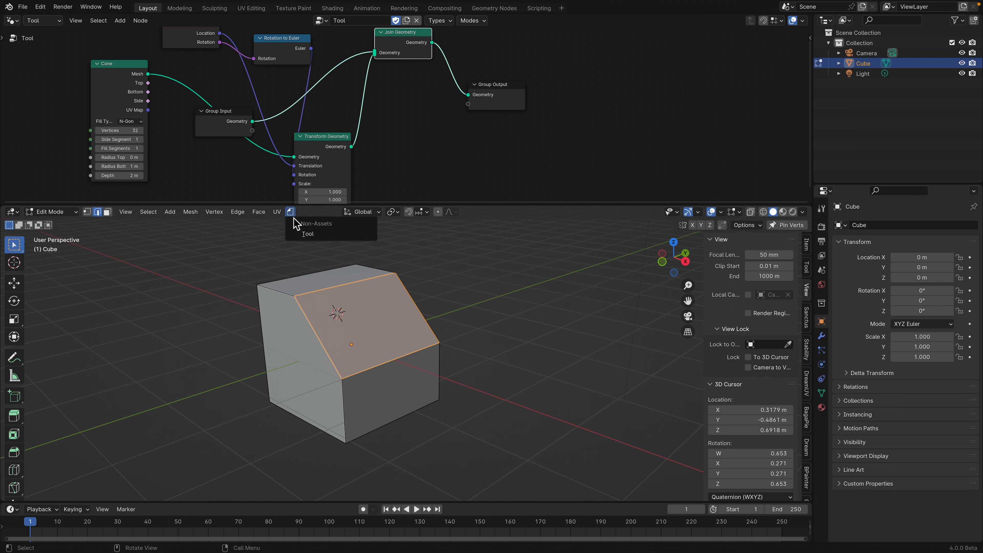
left_click(310, 234)
middle_click_drag(378, 342, 367, 332)
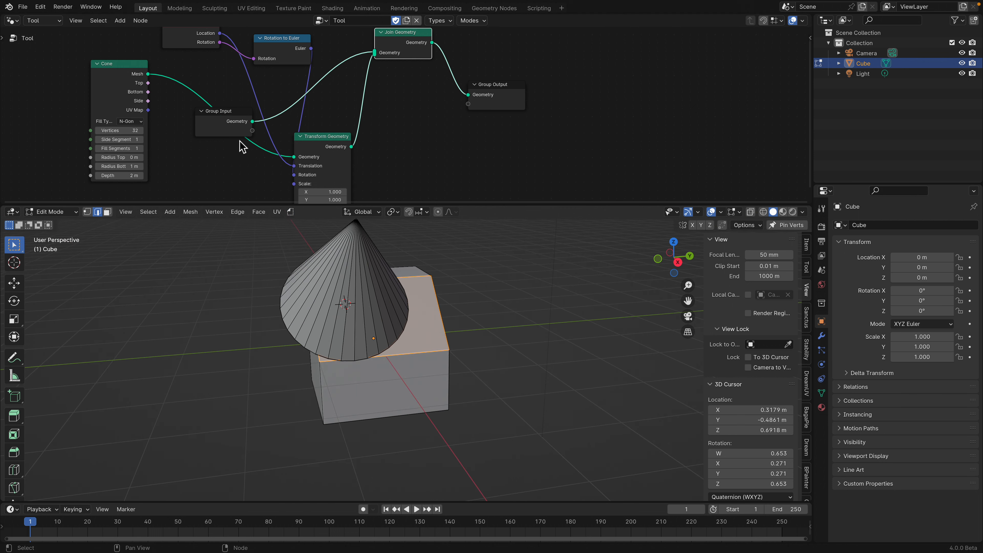
- Set the Cone node to 12 vertices, with a top radius of 0.24 m and a bottom radius of 0.66 m
left_click(136, 133)
type("12")
key("Return")
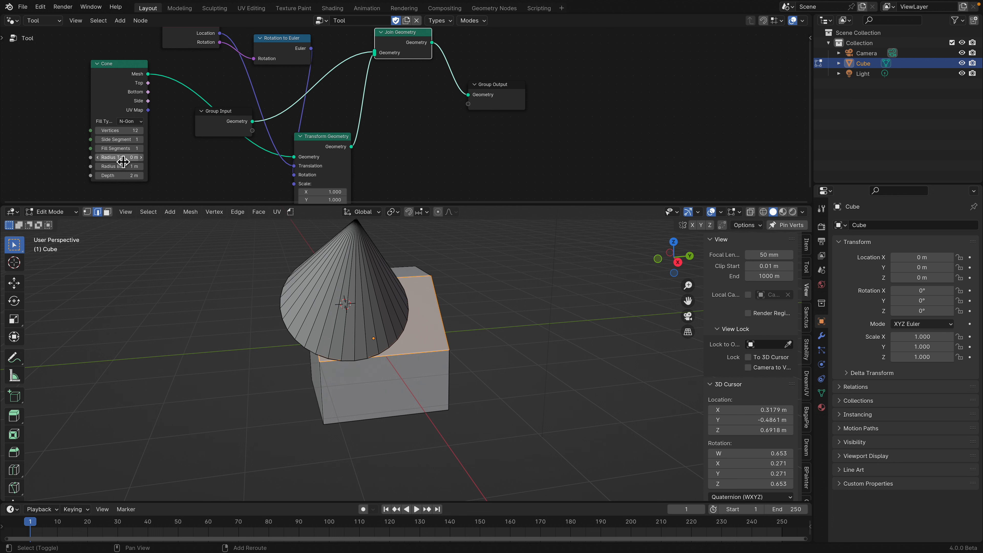
mouse_move(123, 158)
left_mouse_down("shift")
mouse_move(134, 159)
mouse_move(121, 166)
left_mouse_up("shift")
- Add two truncated cones with the Tool, placing the 3D cursor on the free part of the slanted face, then on the new cone
right_click(427, 323, "shift")
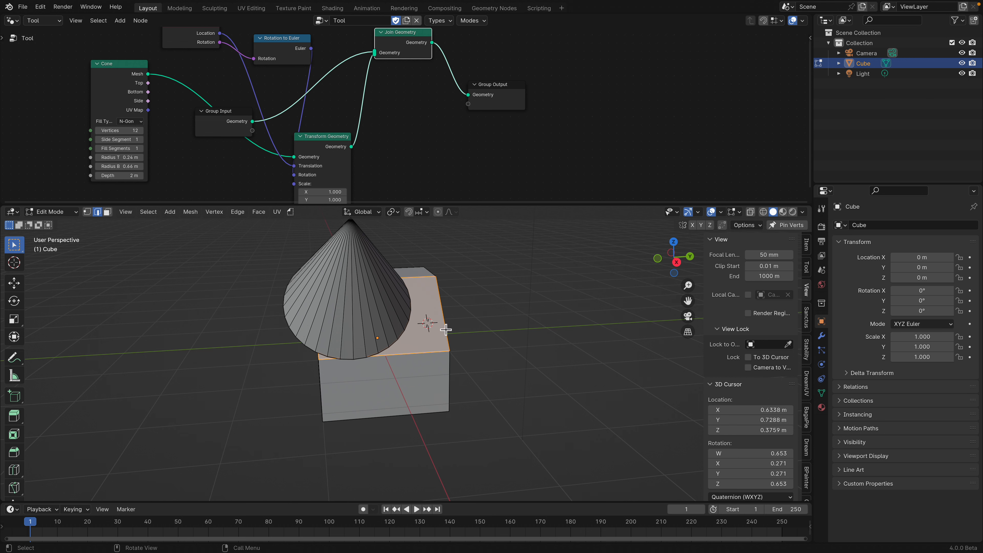
middle_click_drag(446, 330, 426, 295)
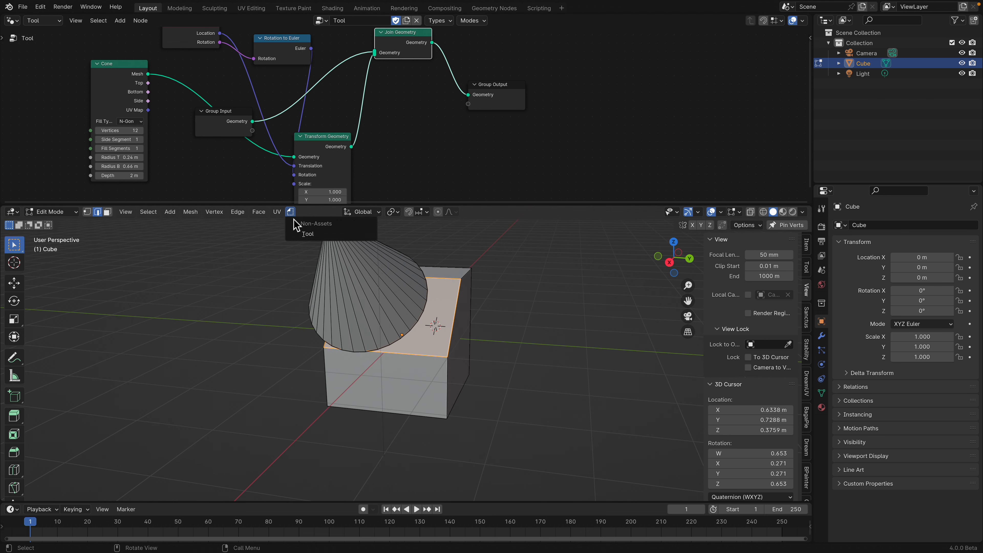
middle_click_drag(292, 220, 334, 290)
right_click(314, 259, "shift")
left_click(291, 212)
left_click(302, 235)
- Add two more cones with the Tool, placing the 3D cursor on the newest cone's side, then on the following cone's end
scroll(362, 318, "down", 1)
right_click(331, 287, "shift")
left_click(293, 214)
left_click(306, 234)
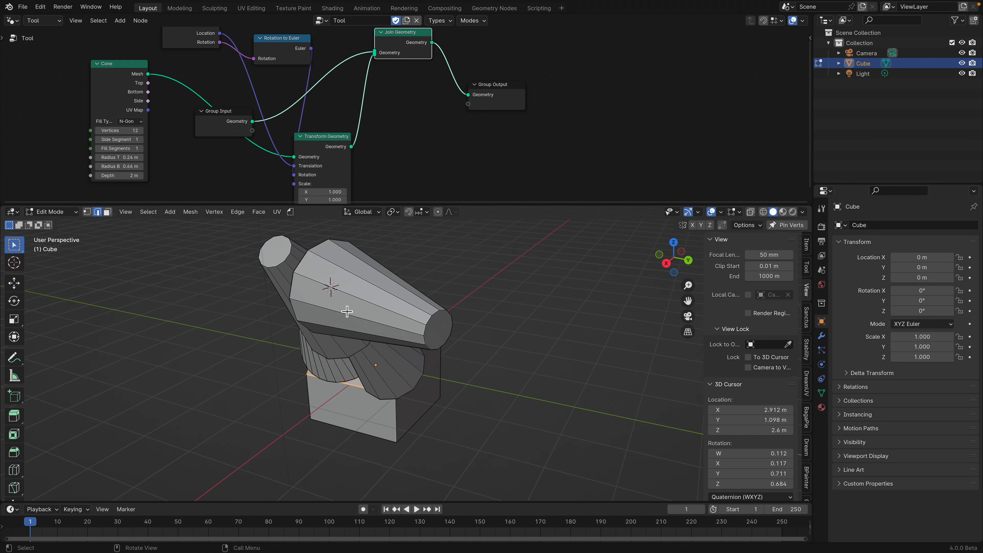
right_click(438, 329, "shift")
left_click(293, 213)
left_click(308, 235)
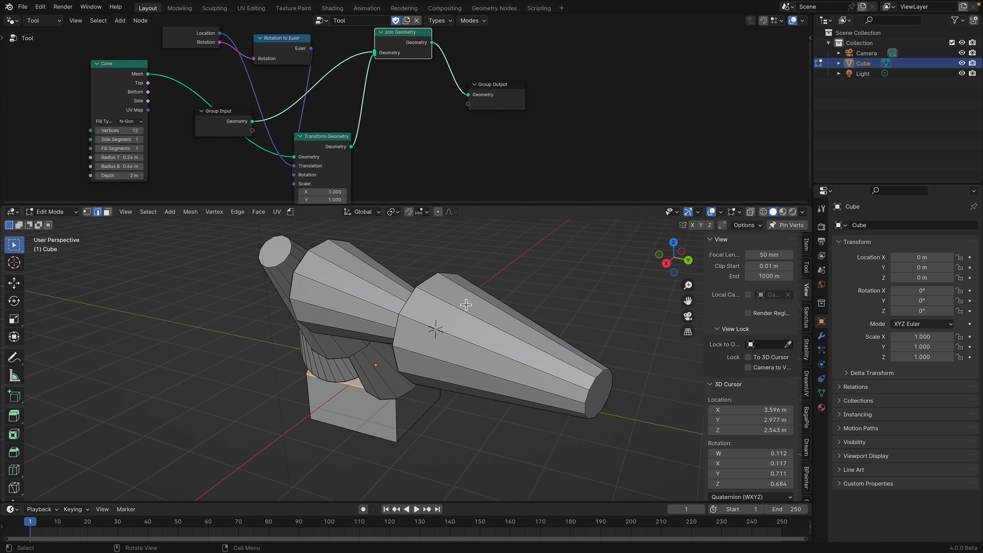
- Place the 3D cursor on the upper side of the outermost cone, run the Tool there, and return to Object Mode
scroll(449, 321, "down", 1)
middle_click_drag(446, 337, 416, 324)
right_click(393, 302, "shift")
left_click(292, 212)
left_click(305, 234)
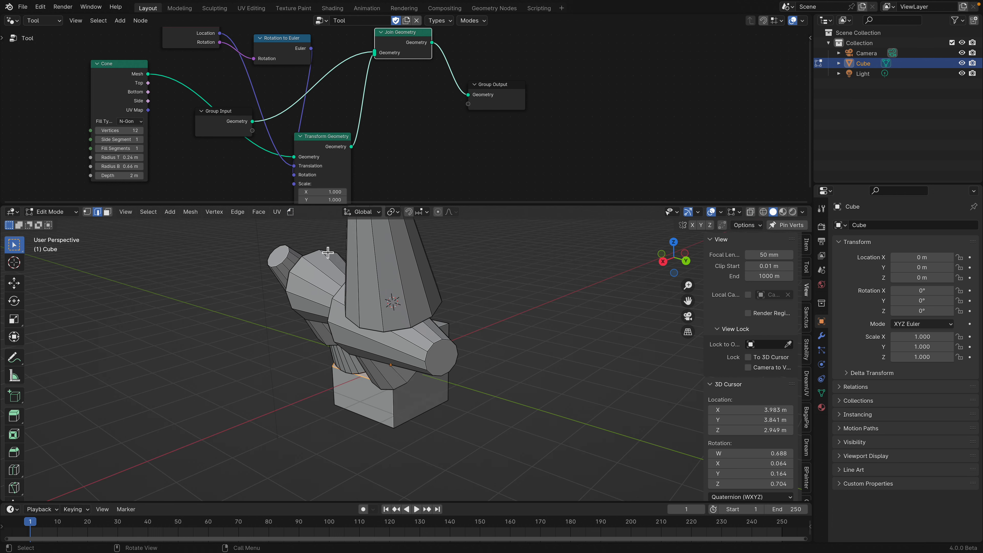
middle_click_drag(328, 253, 447, 314)
left_click(61, 213)
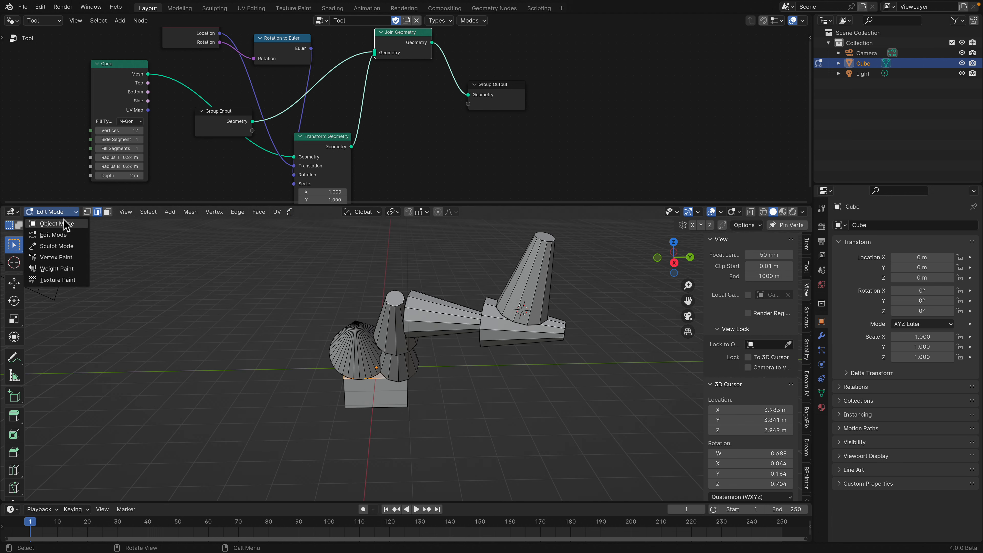
left_click(65, 222)
middle_click_drag(191, 274, 441, 304)
scroll(391, 116, "down", 3)
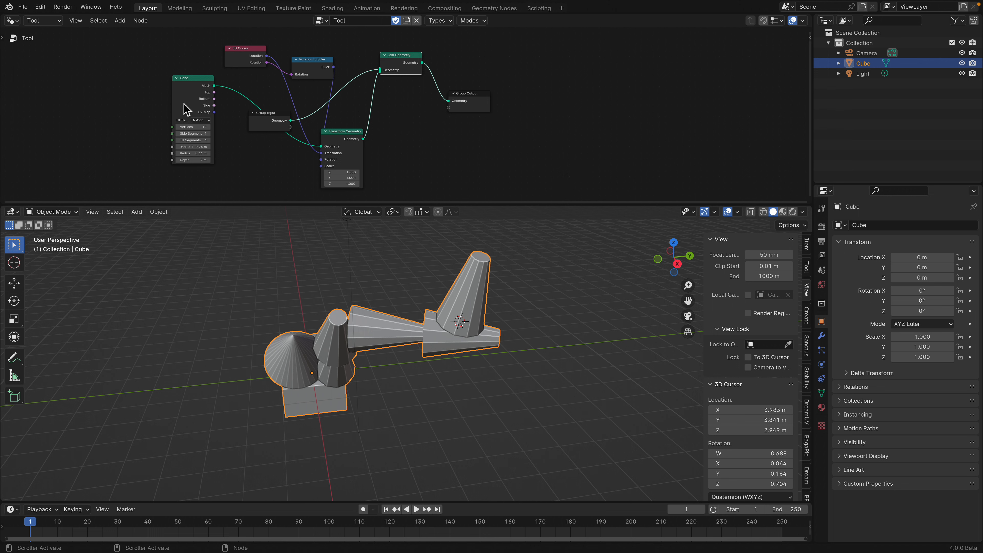
- Save the scene to the Desktop as remote_control_matrix_001.blend
key("ctrl+s")
double_click(403, 503)
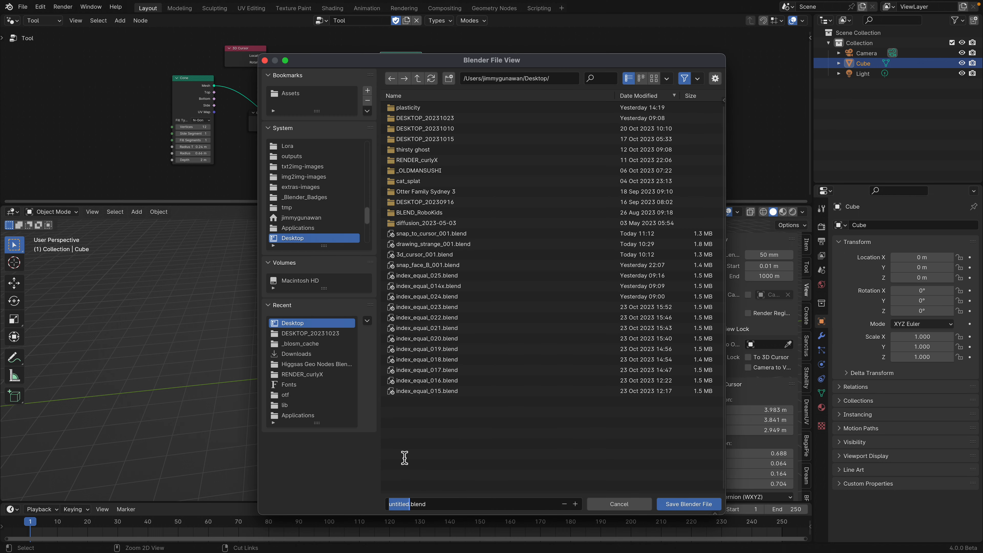
type("remote_control_matrix_001")
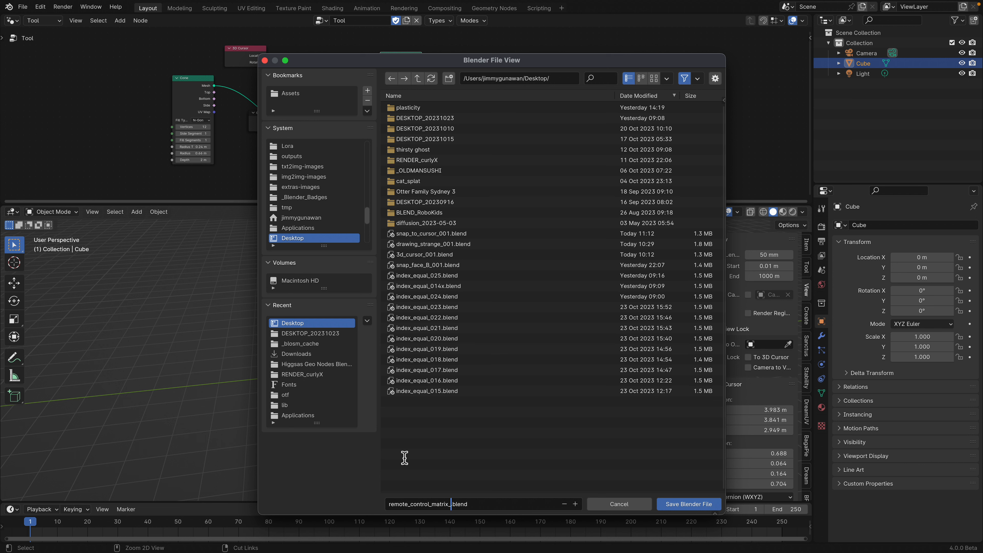
left_click(689, 503)
middle_click_drag(445, 310, 407, 280)
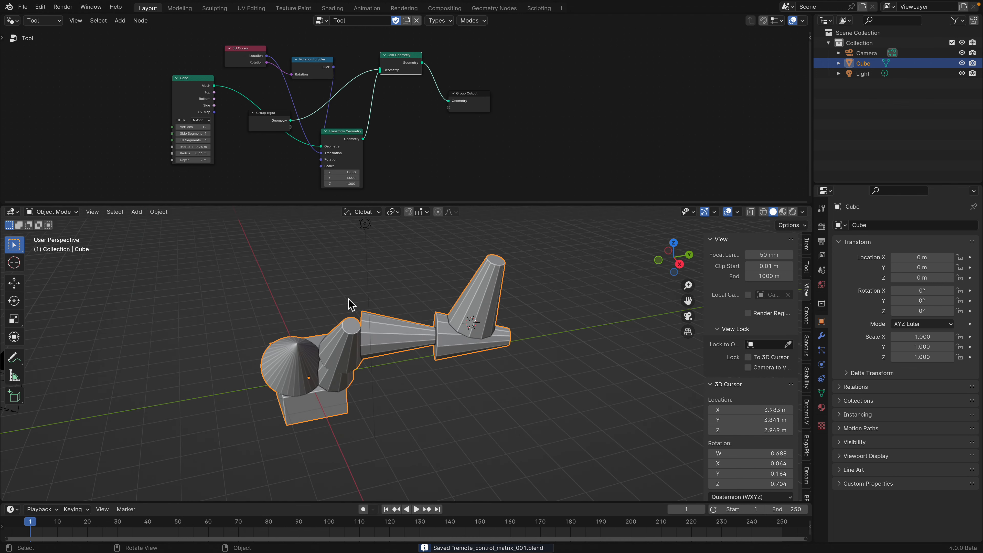
- Switch the geometry node area to Sverchok Nodes, create a new node tree, and enlarge that area
left_click(14, 22)
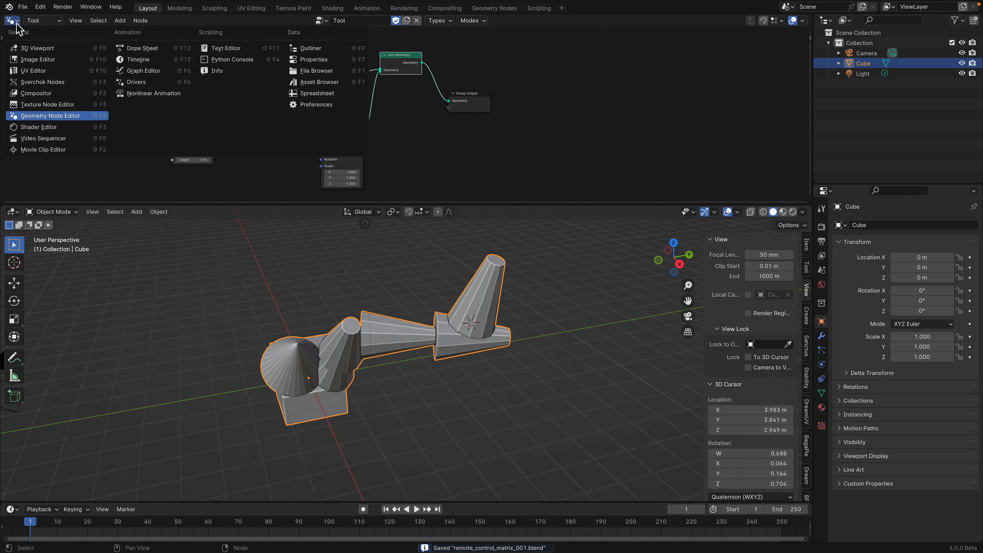
left_click(64, 83)
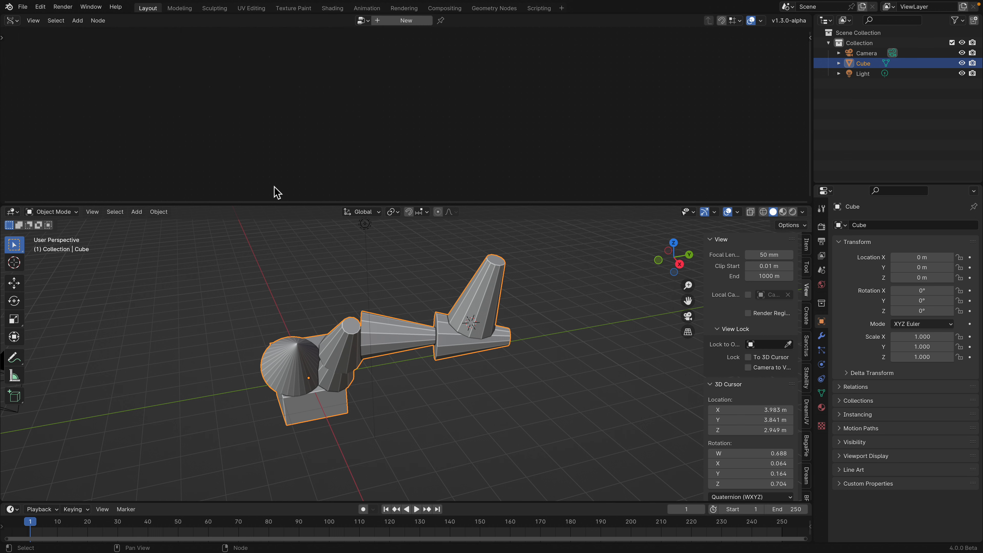
left_click(395, 21)
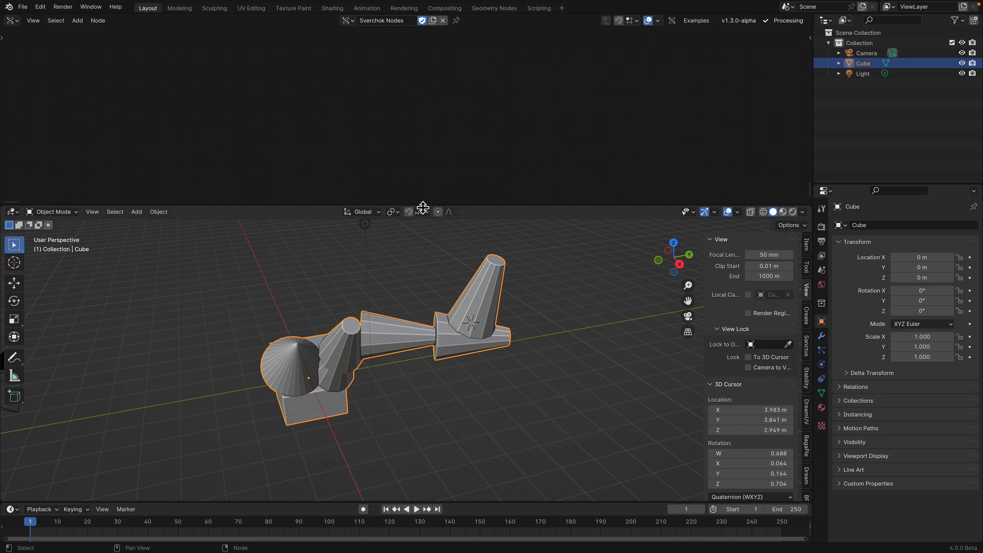
left_click_drag(421, 206, 398, 238)
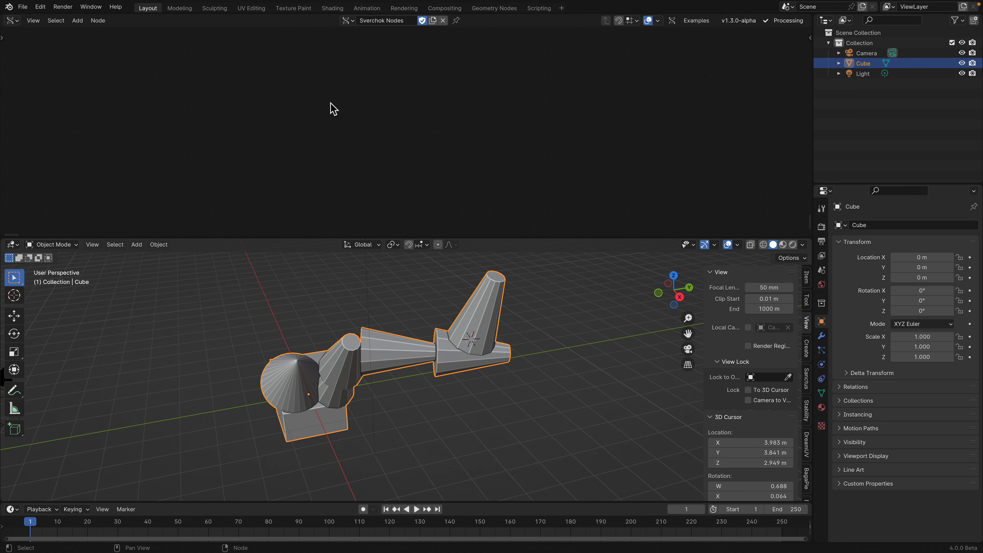
- Add a Monkey mesh and move it about 4.1 m away from the cones, mainly along Y
middle_click_drag(397, 303, 428, 345)
key("shift+a")
mouse_move(428, 344)
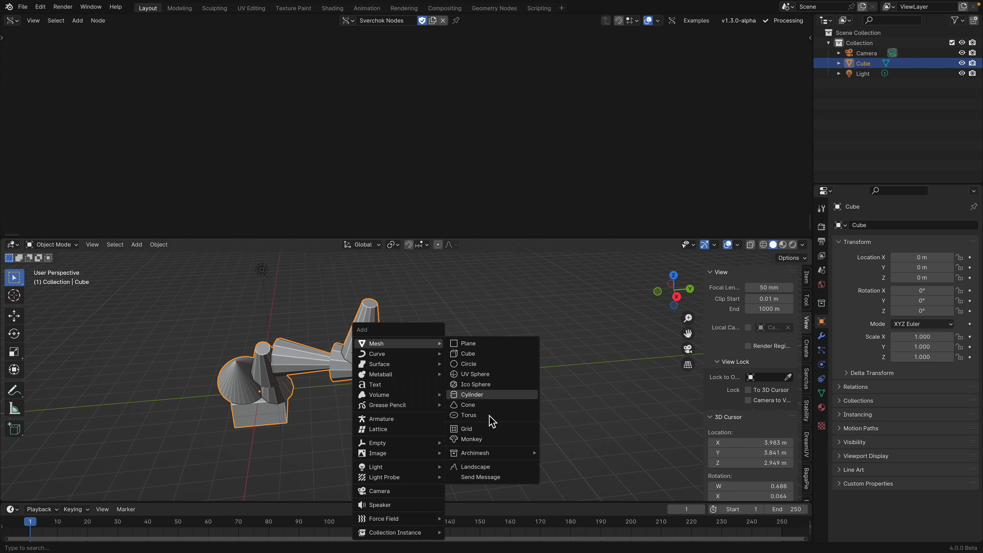
left_click(484, 441)
middle_click_drag(437, 431, 322, 373)
key("g")
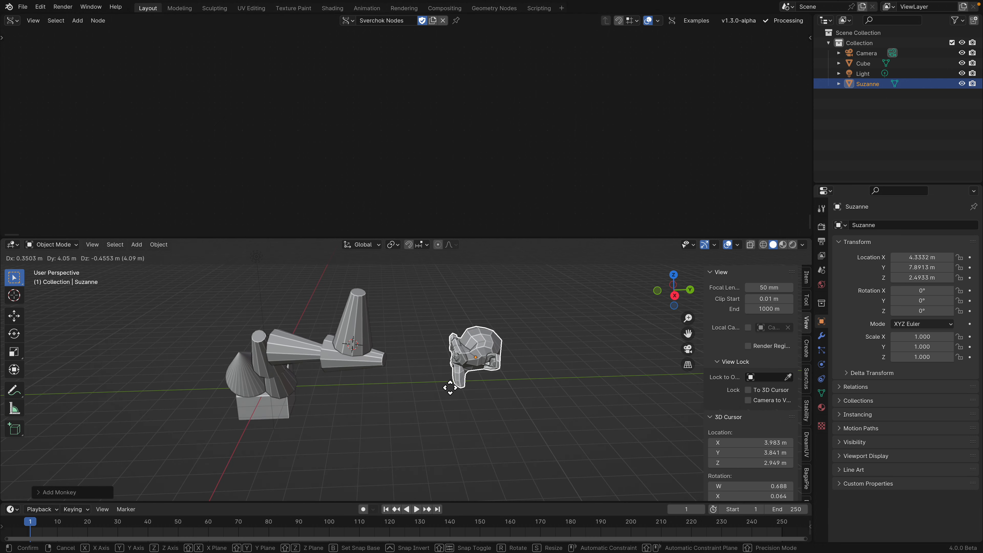
left_click(450, 391)
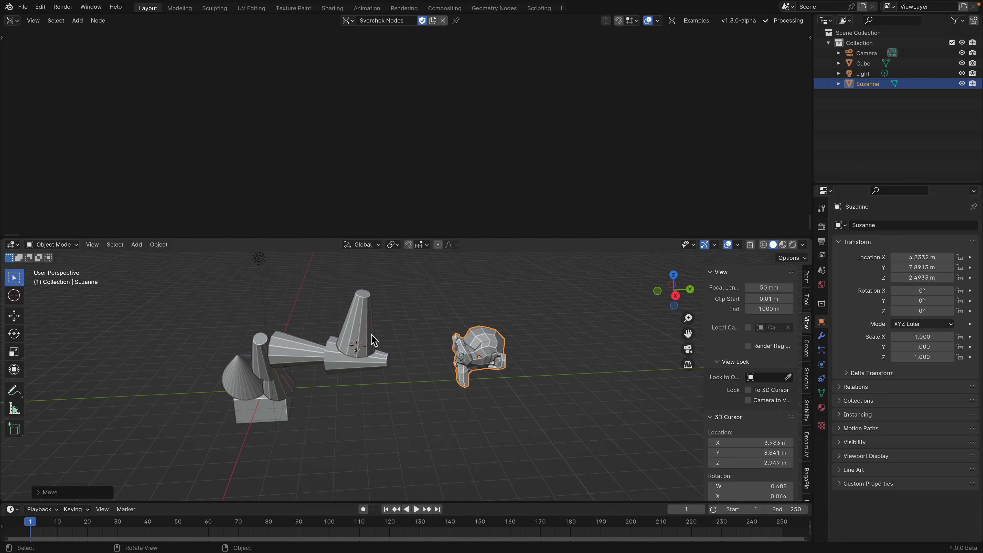
- Rotate the monkey freely with Trackball to about -15° in X, 13° in Y and 44° in Z
middle_click_drag(374, 340, 379, 346)
key("r")
key("r")
left_click(532, 369)
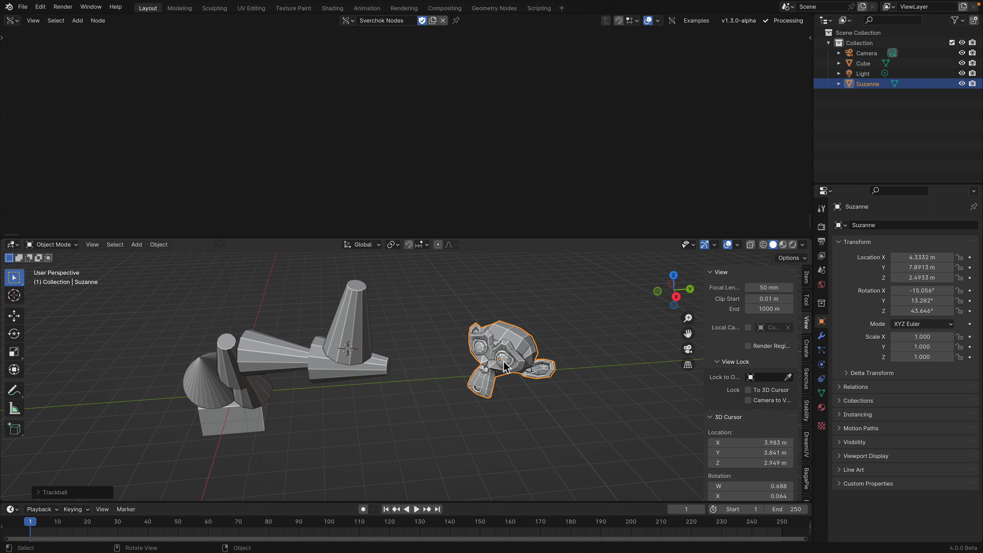
middle_click_drag(511, 355, 510, 371)
scroll(404, 352, "up", 3)
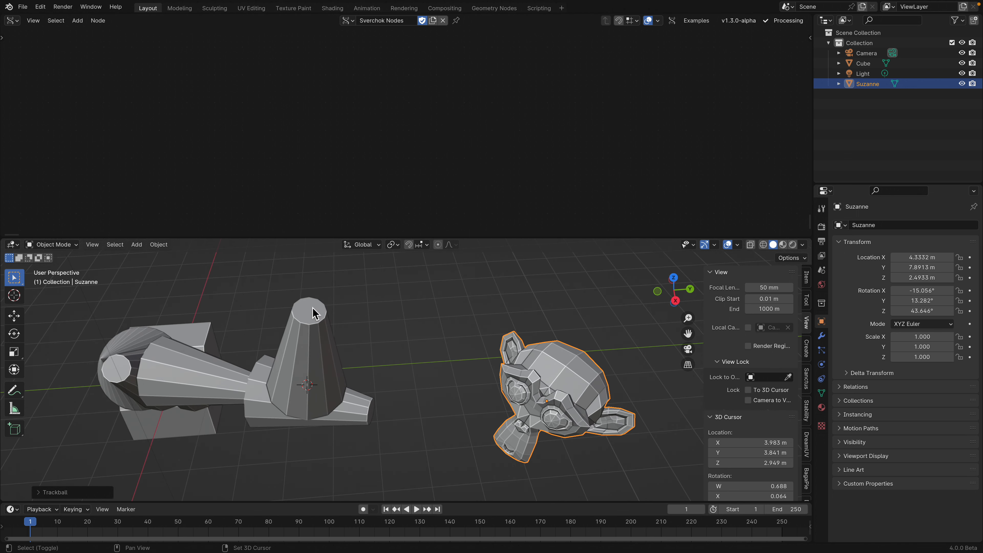
- Place the 3D cursor on the flat top of the upright cone
right_click(315, 313, "shift")
middle_click_drag(318, 316, 377, 311)
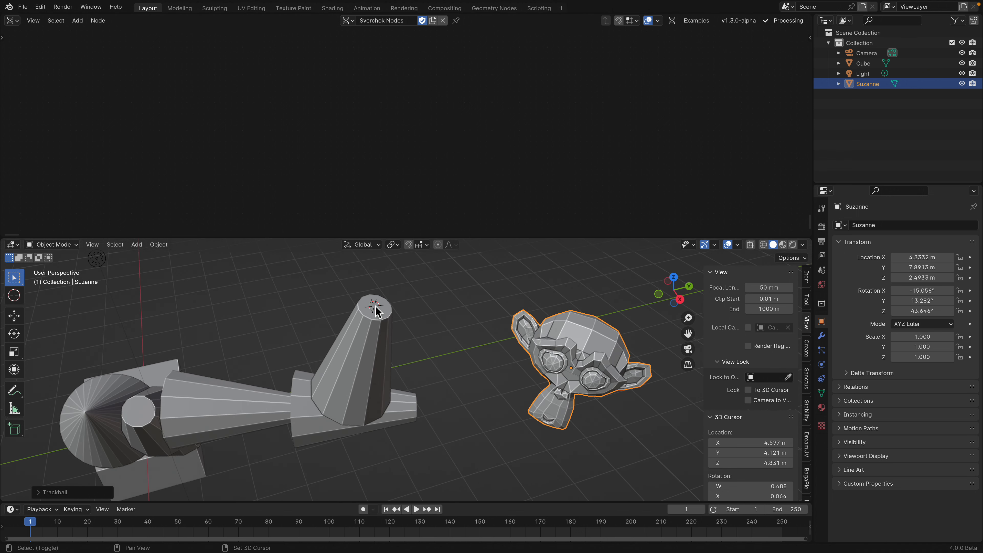
scroll(517, 349, "down", 5)
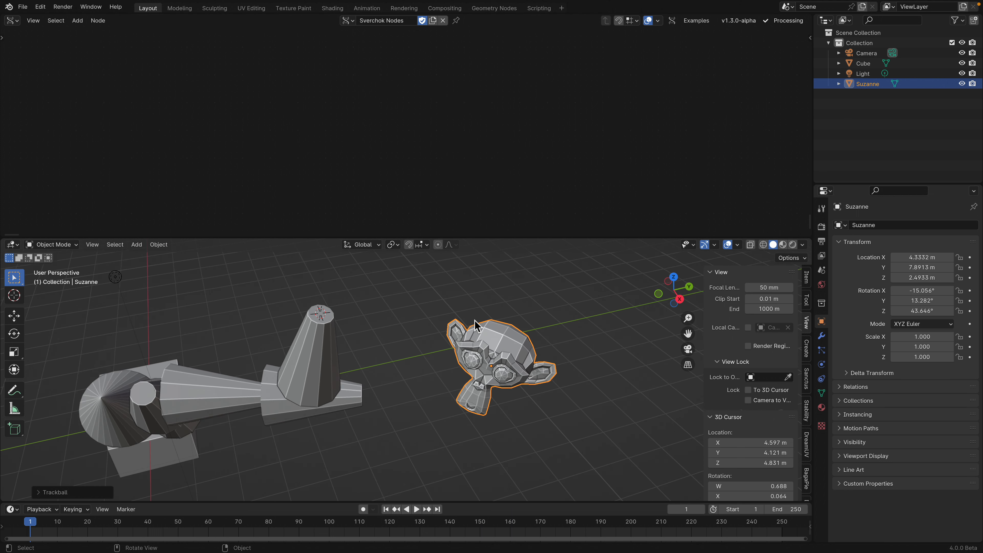
- Snap the monkey to the 3D cursor on top of the upright cone with Selection to Cursor
key("F3")
type("3d")
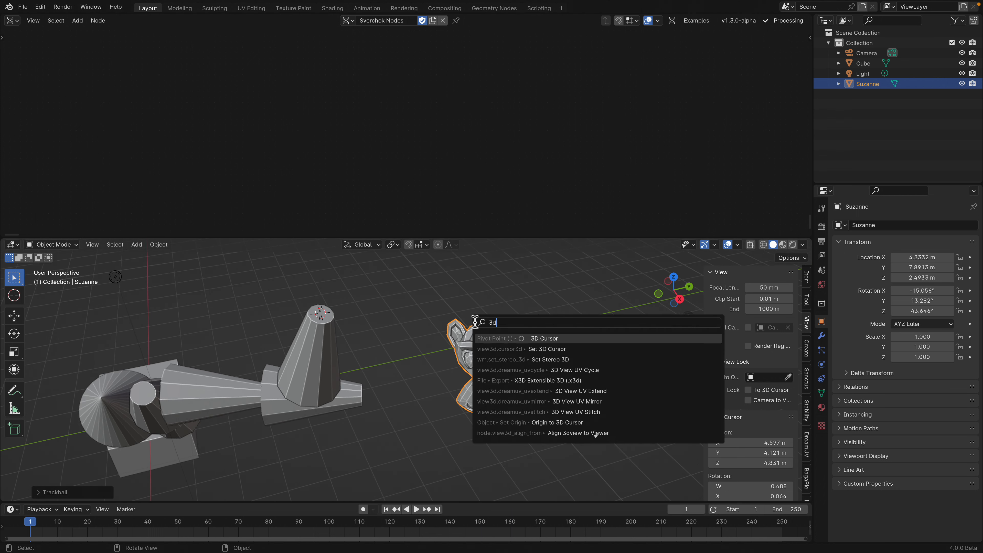
type(" cursor")
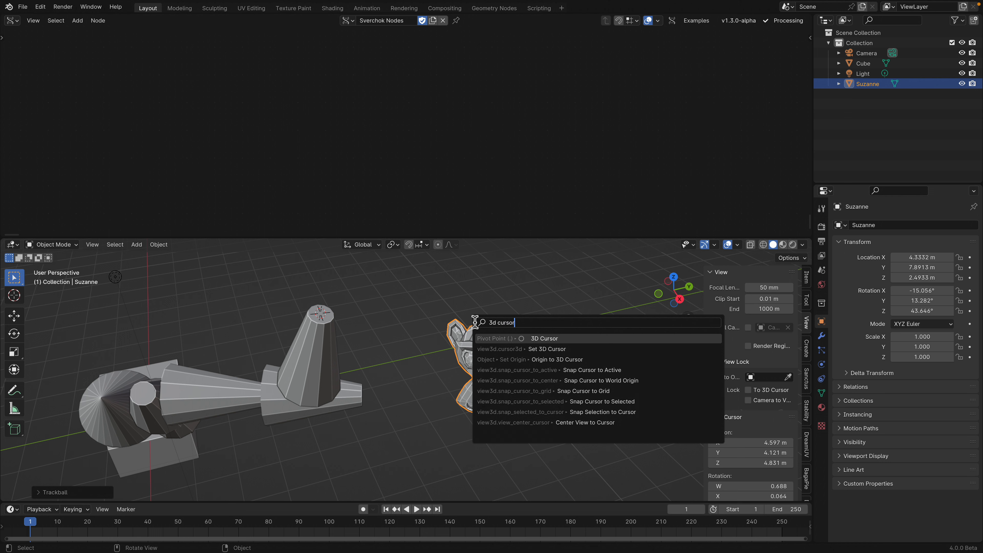
type("t")
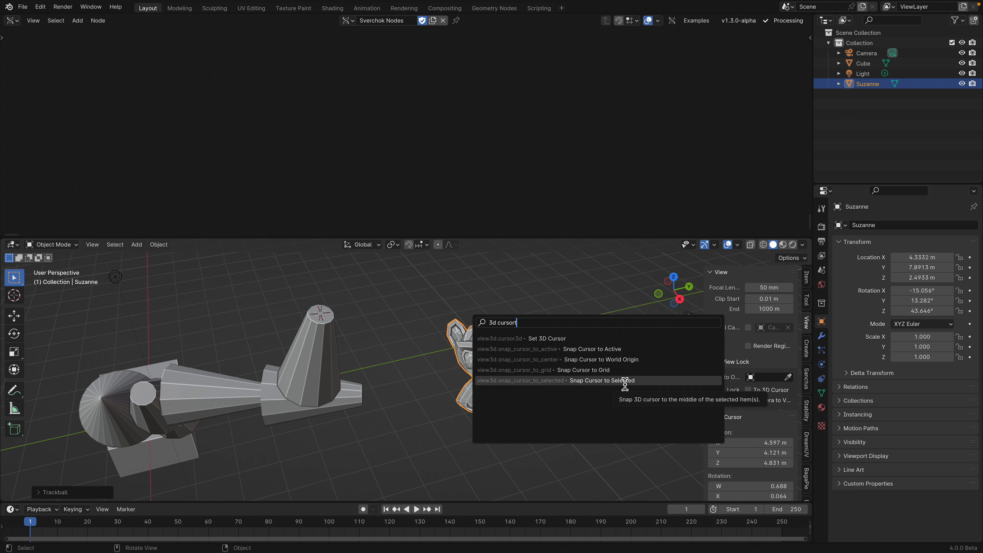
key("ctrl+a")
type("selection t")
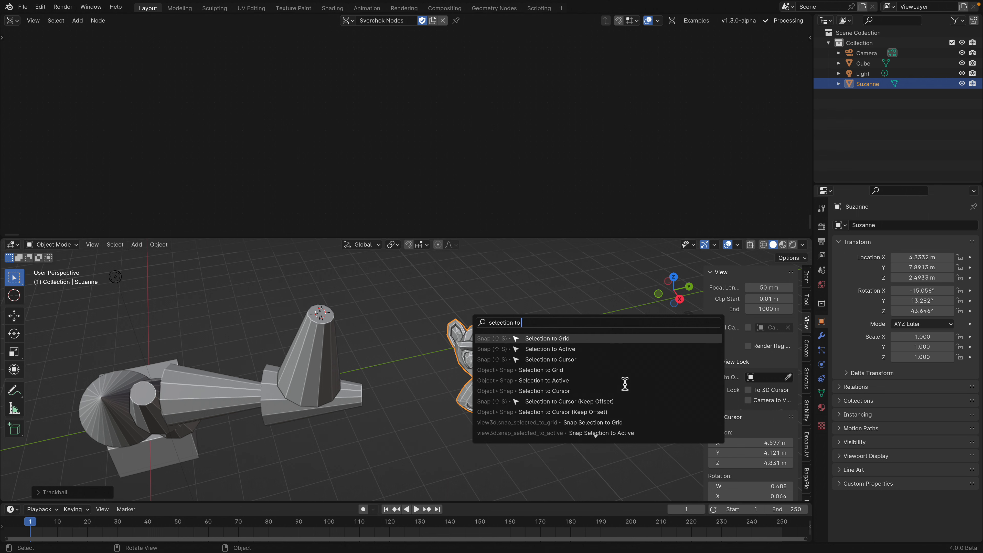
left_click(567, 360)
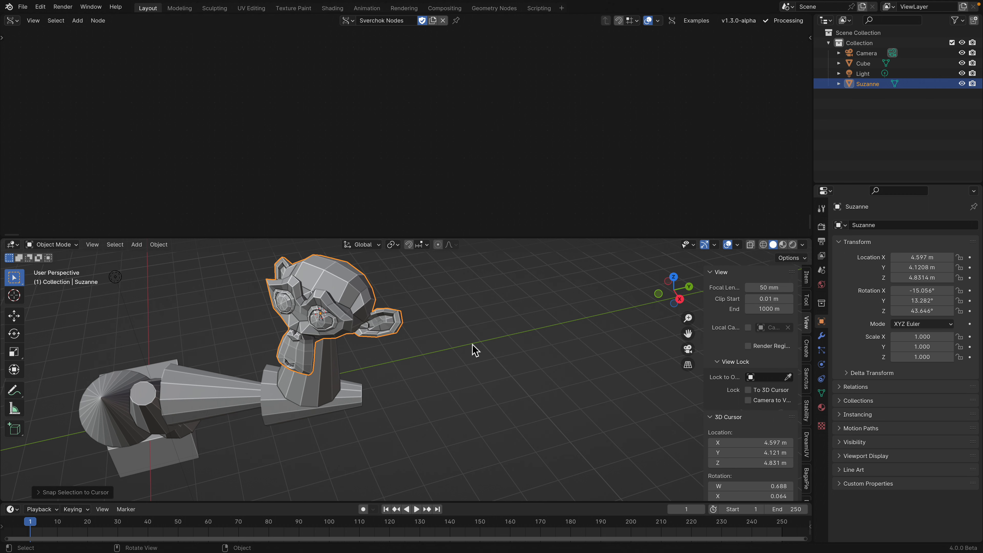
- Rotate the monkey freely with Trackball to about -75°, 48°, 74° and move it off the cone to about 5.8, 6.2, 4.3 m
key("r")
key("r")
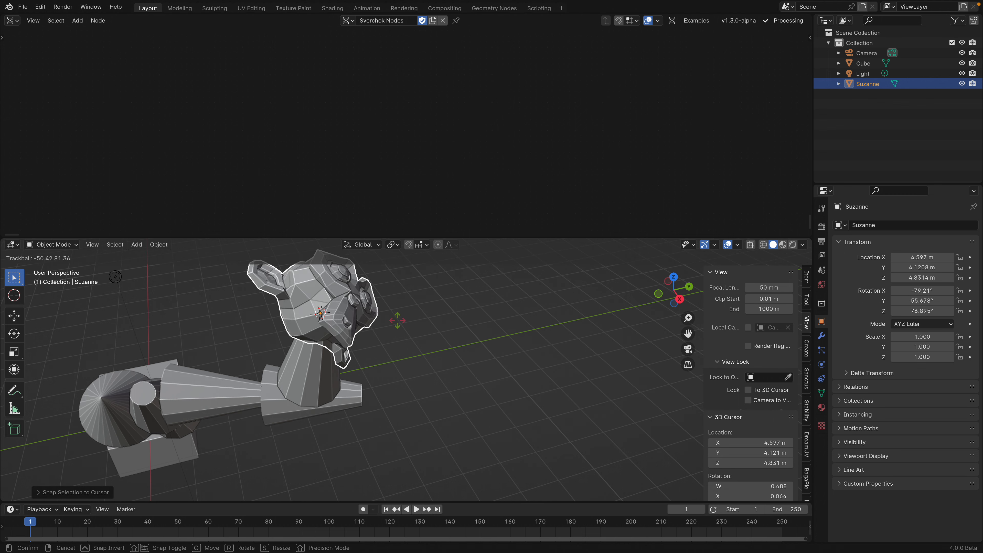
left_click(429, 334)
key("g")
left_click(523, 360)
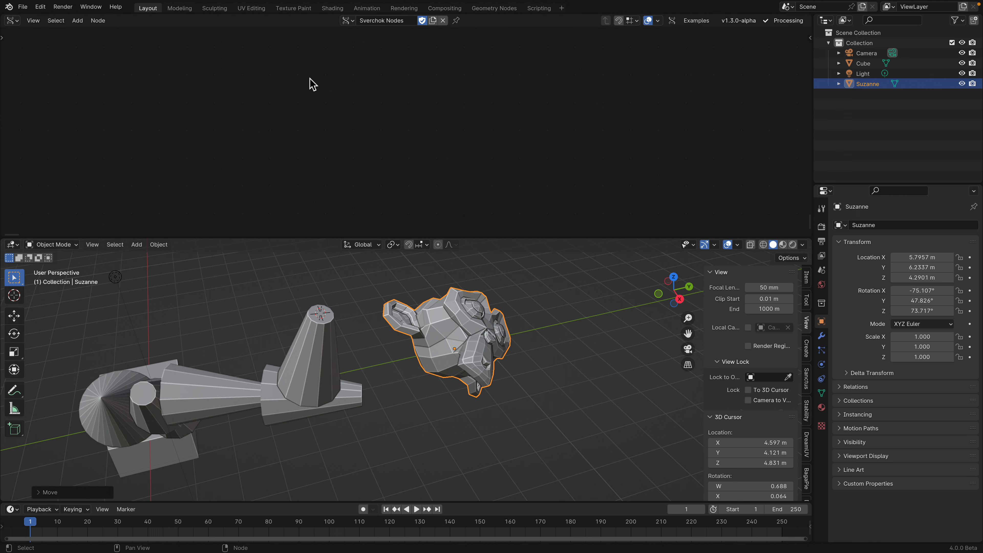
key("shift+a")
key("shift+a")
left_click(333, 105)
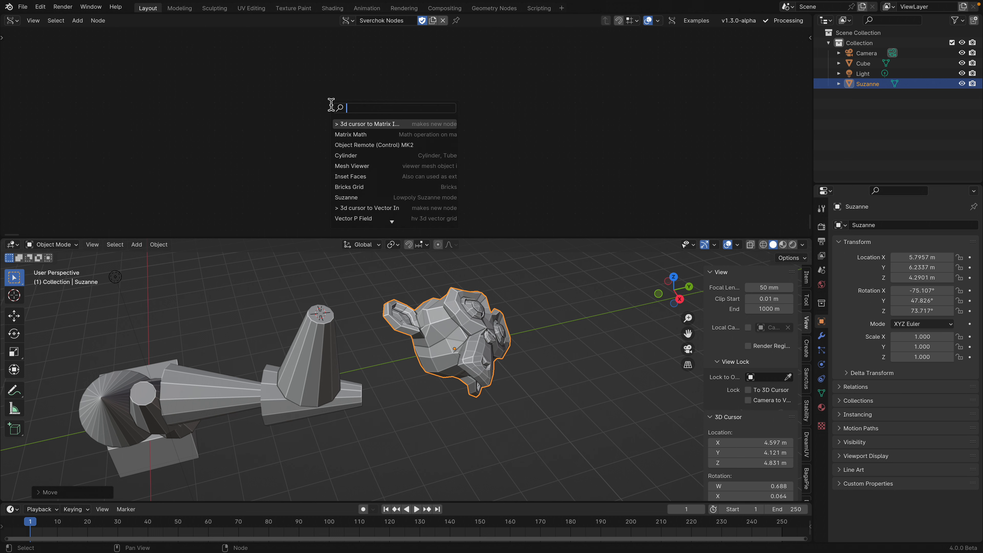
left_click(355, 92)
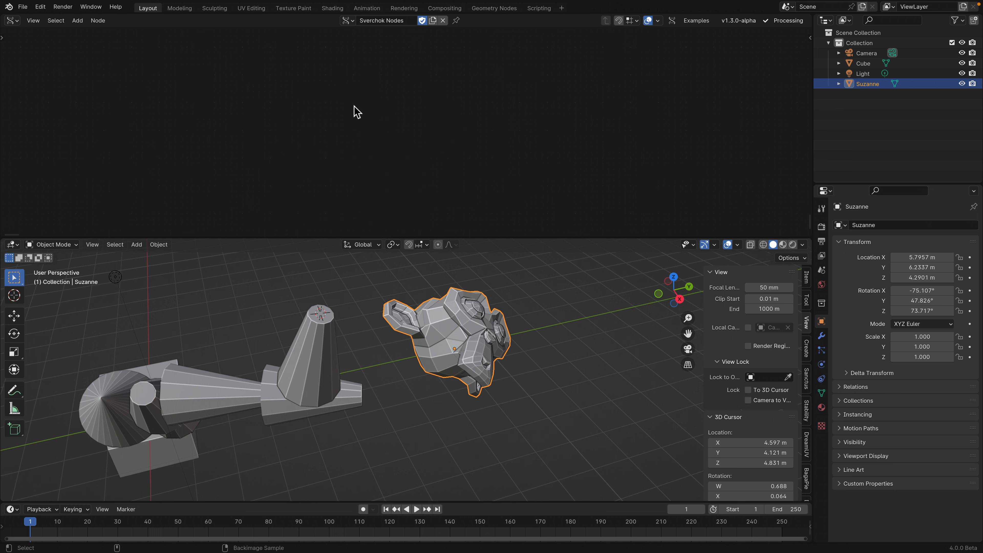
key("alt+space")
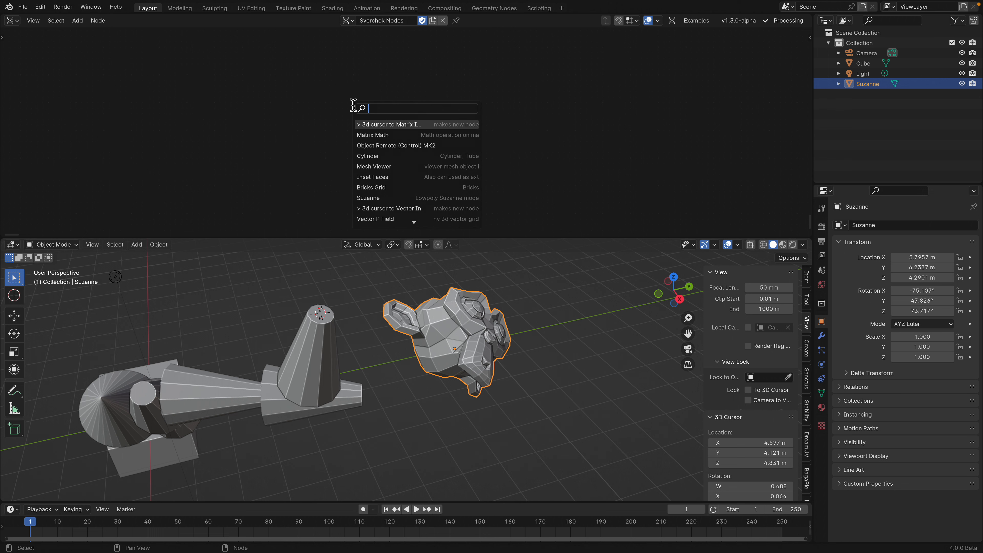
left_click(338, 92)
- Add a Matrix Input node from the 3D cursor with the "3d cursor to Matrix In" macro and place it in the node tree
key("alt+space")
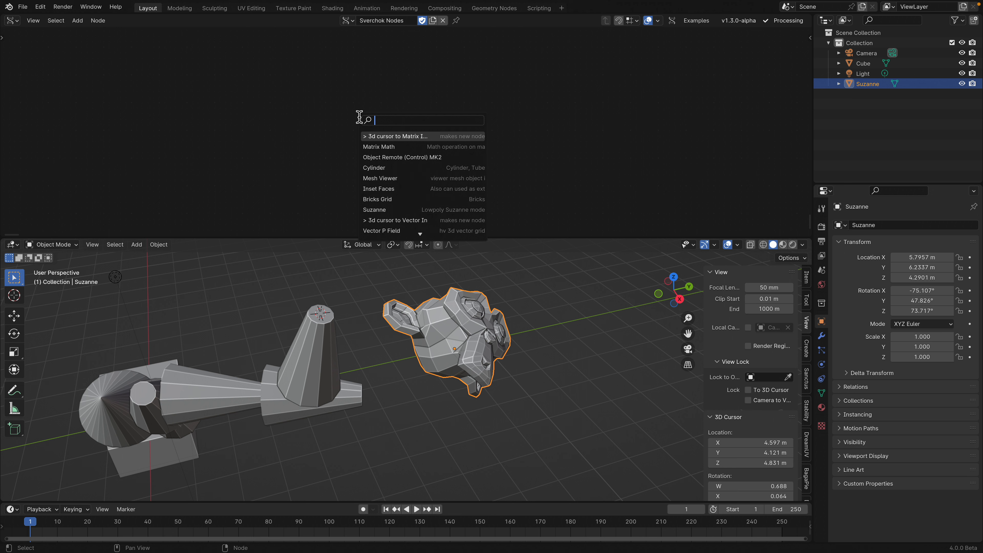
type("3d cur")
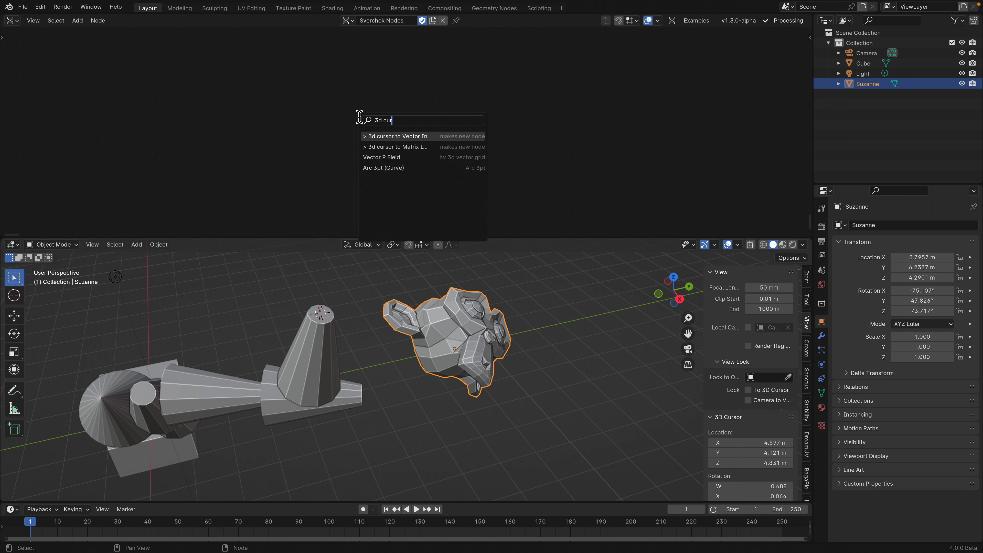
key("Down")
key("Up")
key("Down")
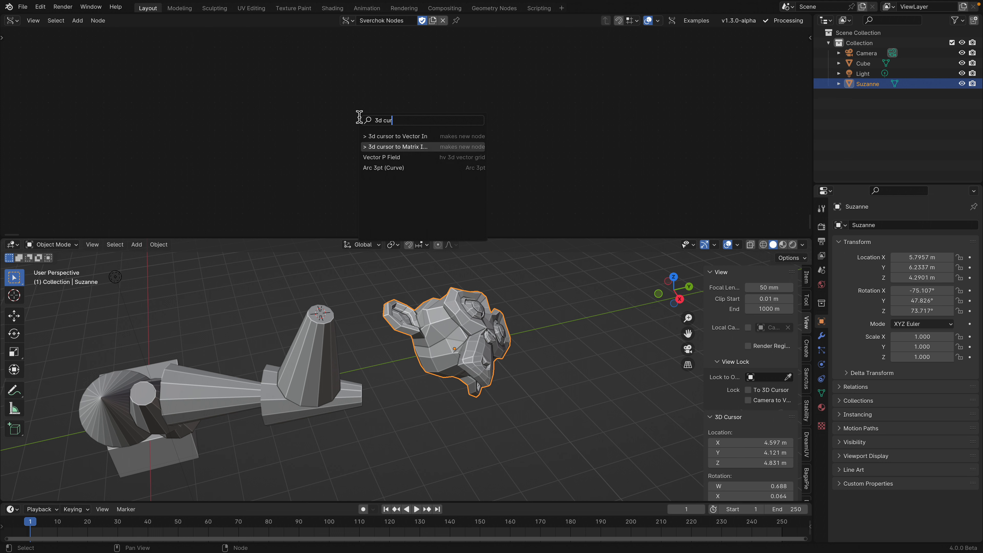
key("Return")
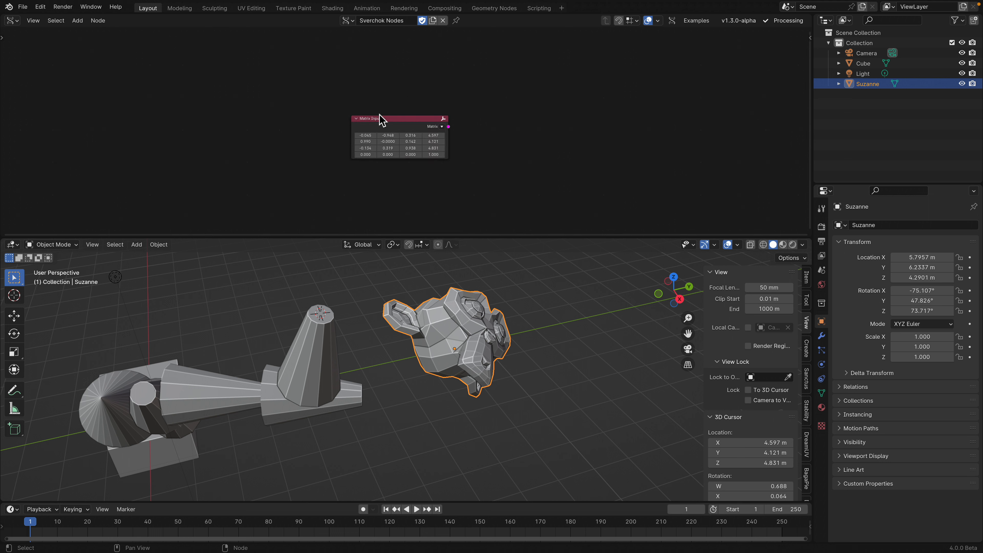
left_click_drag(372, 121, 273, 115)
scroll(290, 114, "up", 3)
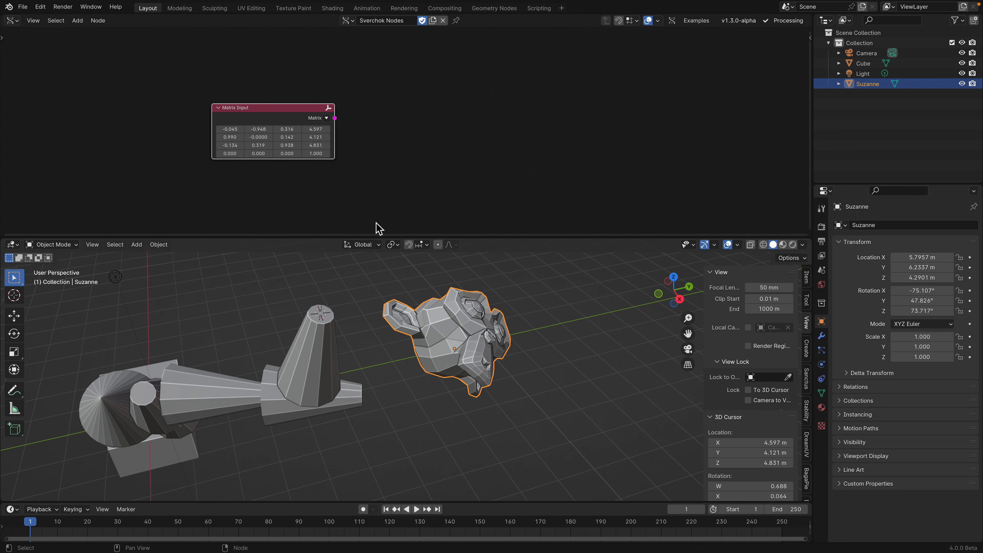
- Add an Object Remote (Control) MK2 node beside the Matrix Input node and pick the monkey as its object
left_click_drag(335, 117, 426, 169)
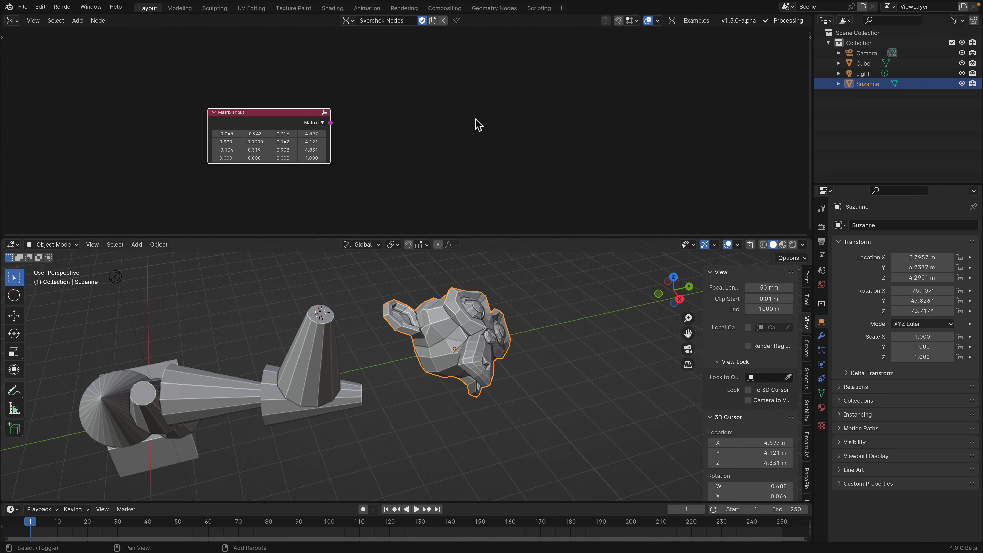
key("shift+a")
key("Escape")
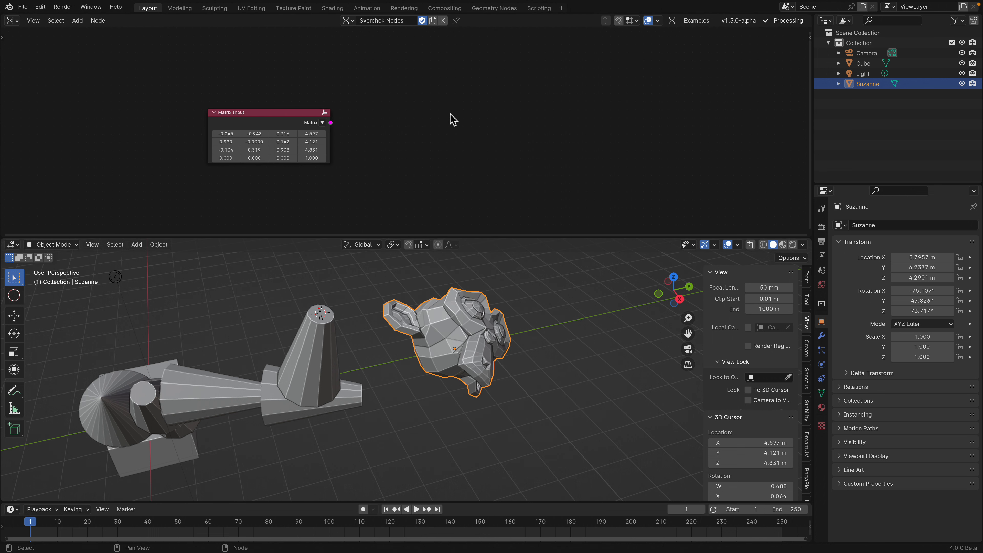
key("alt+space")
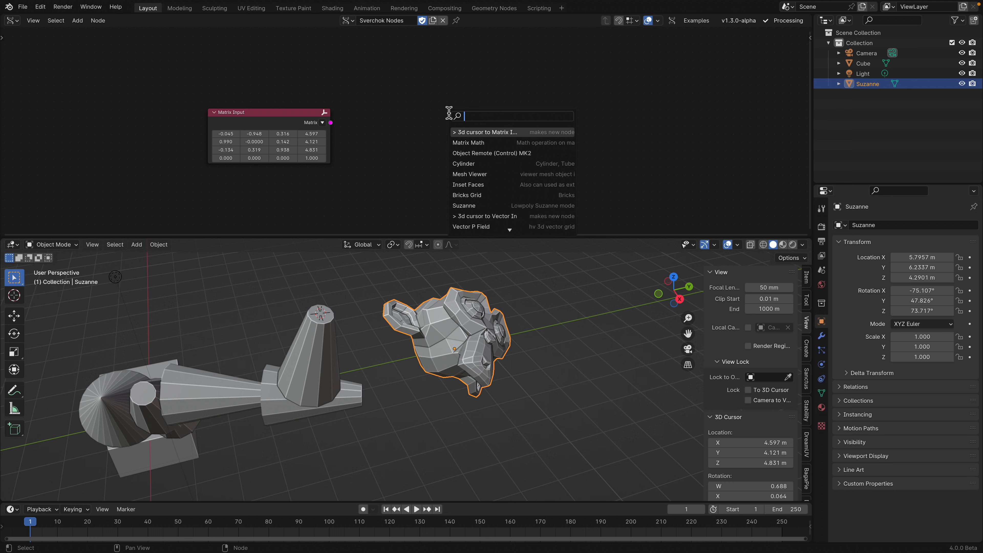
left_click(469, 153)
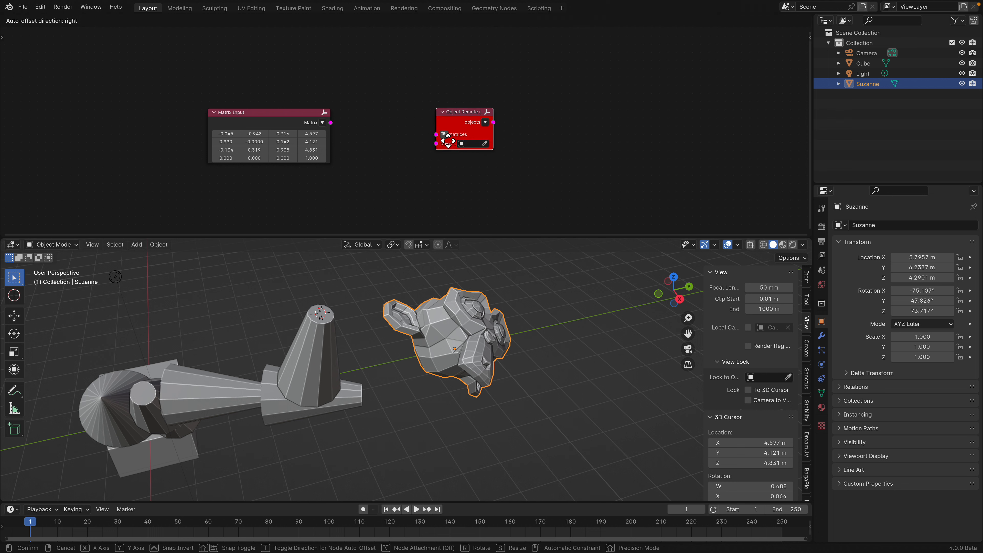
left_click(385, 153)
left_click(414, 153)
left_click(467, 324)
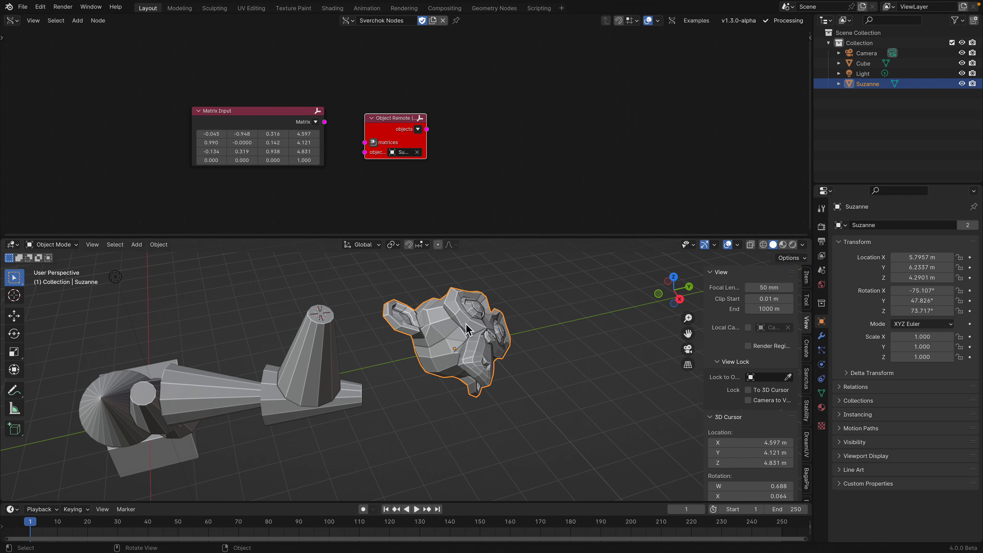
- Space the Object Remote node away from Matrix Input and connect the Matrix output to its matrices input
left_click_drag(376, 148, 432, 143)
left_click_drag(324, 121, 421, 137)
left_click(460, 341)
middle_click_drag(460, 341, 346, 334)
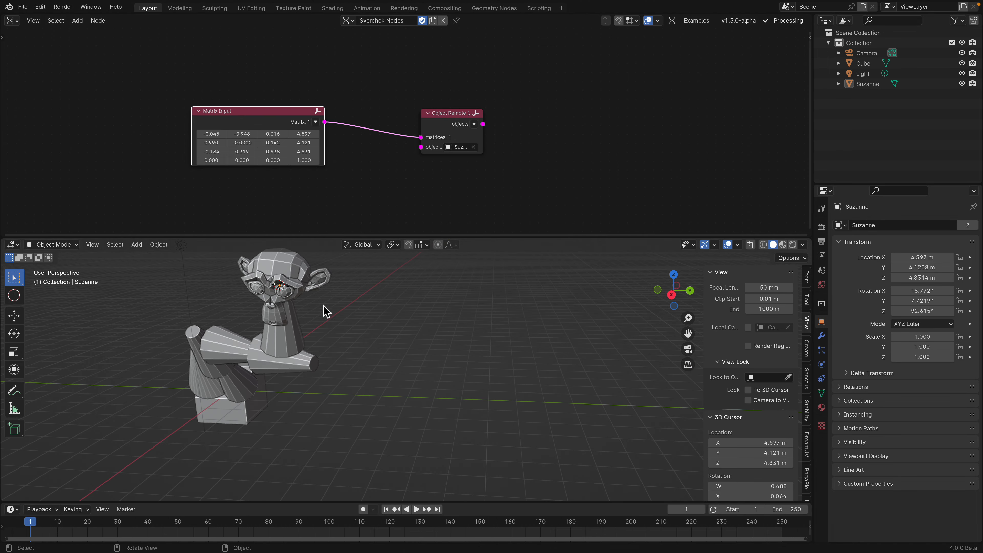
- Duplicate the monkey off the upright cone and set the copy as the Object Remote node's object
left_click(303, 287)
key("shift+d")
left_click(417, 364)
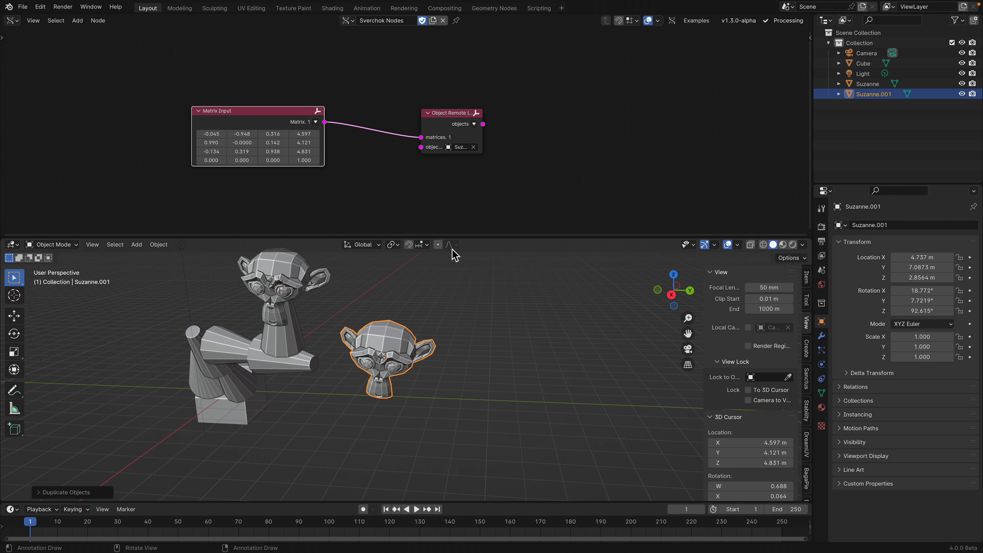
left_click(473, 147)
left_click(473, 146)
left_click(411, 331)
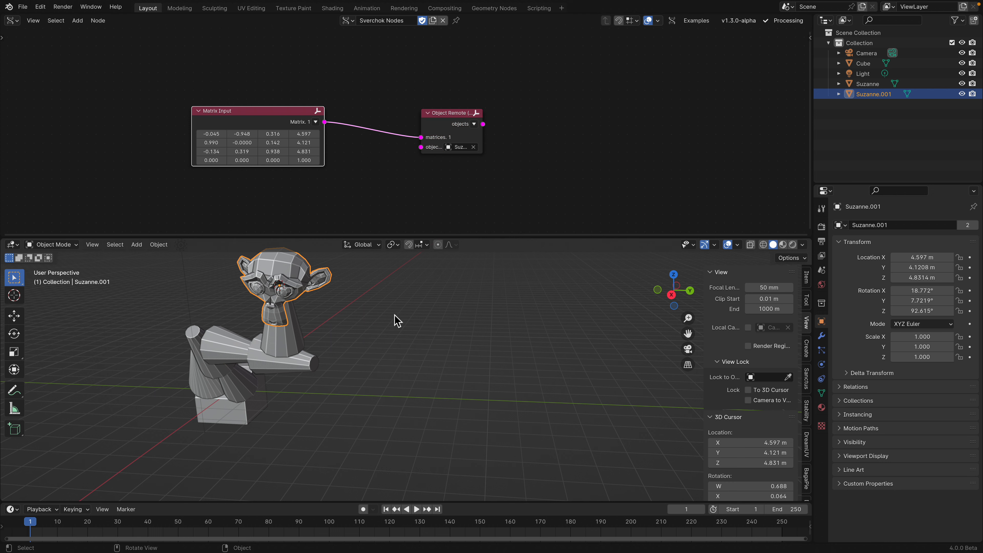
- Place the 3D cursor on the horizontal cone's flat end and replace the linked Matrix Input node with one made from the cursor
right_click(314, 364, "shift")
scroll(296, 120, "up", 3)
left_click_drag(317, 104, 315, 89)
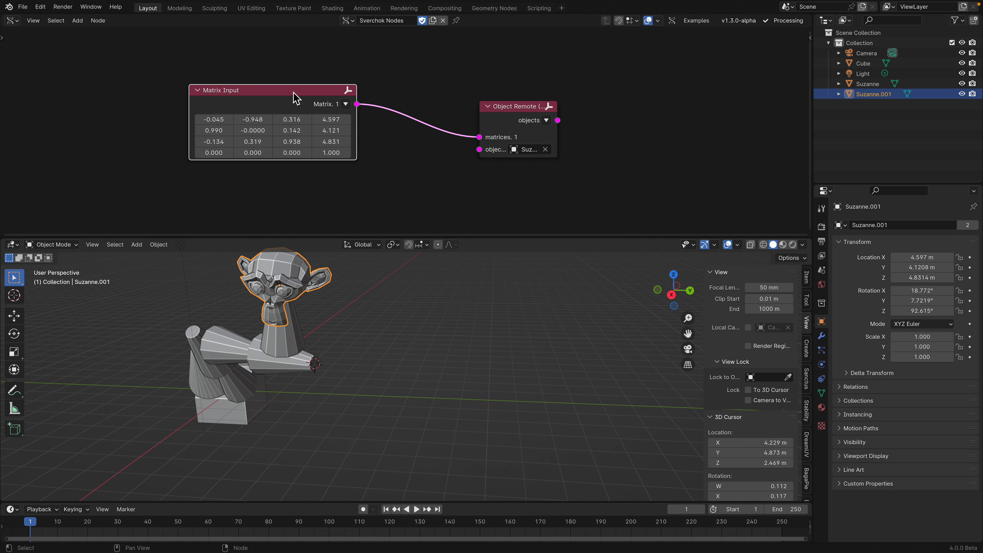
key("x")
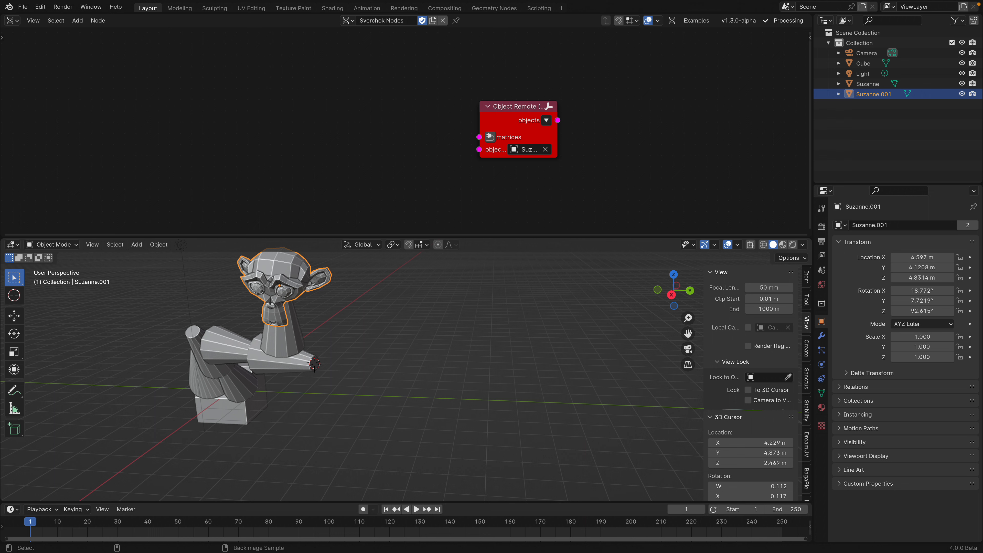
key("alt+space")
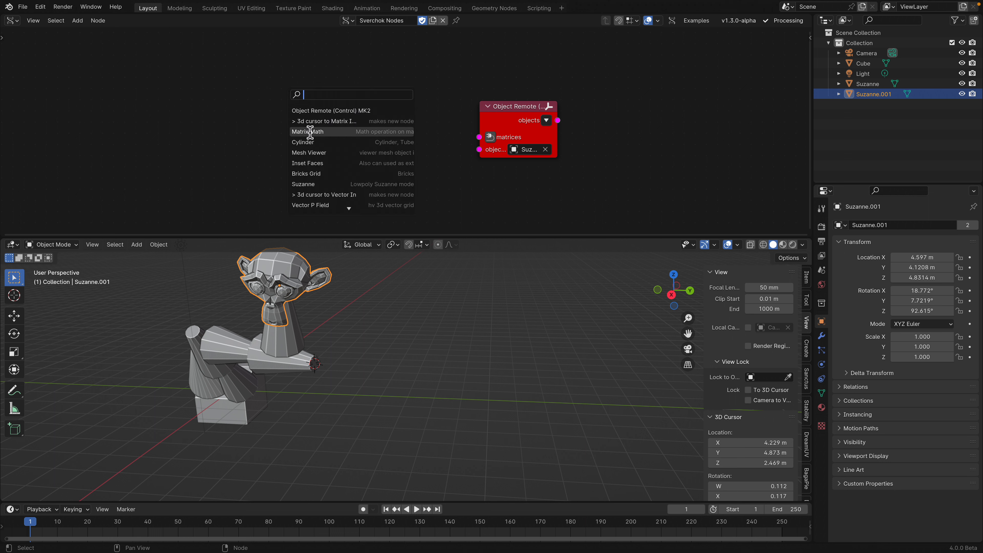
left_click(317, 121)
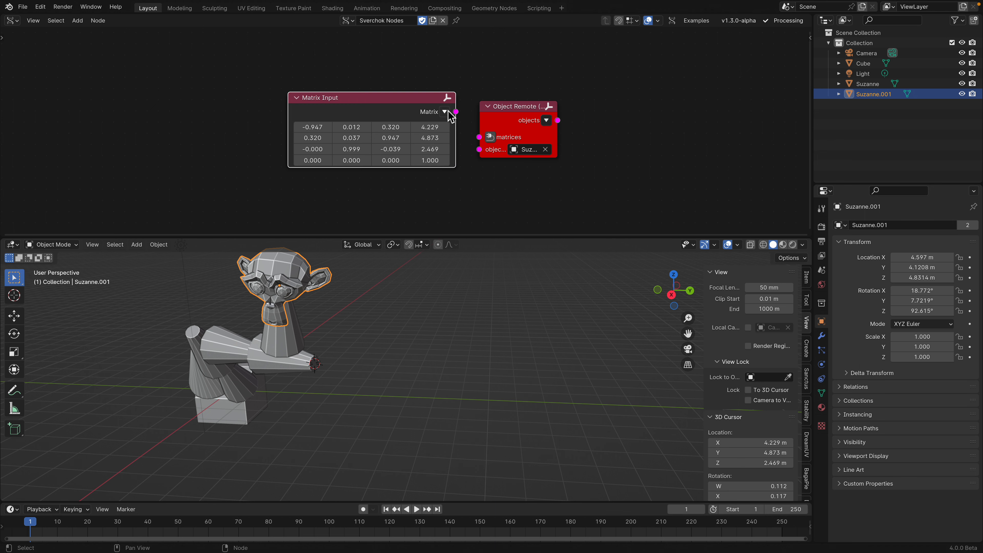
left_click_drag(456, 112, 480, 138)
- Place the 3D cursor on the flat end of the tilted cone above the block and save the file
middle_click_drag(377, 344, 402, 302)
right_click(192, 321, "shift")
middle_click_drag(192, 322, 260, 353)
key("ctrl+s")
middle_click_drag(262, 294, 347, 281, "shift")
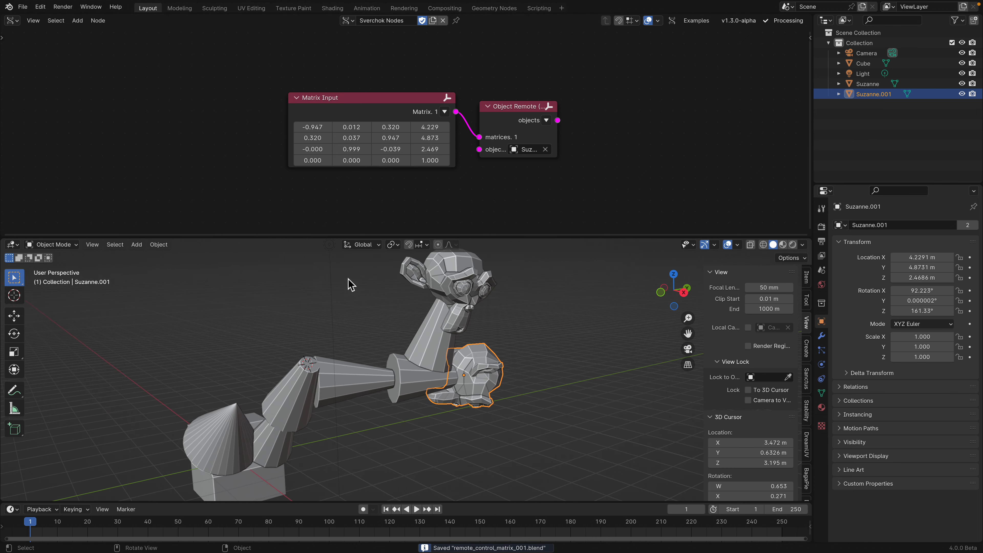
- Duplicate the second monkey above the tilted cone and set this new copy as the Object Remote node's object
key("shift+d")
left_click(338, 304)
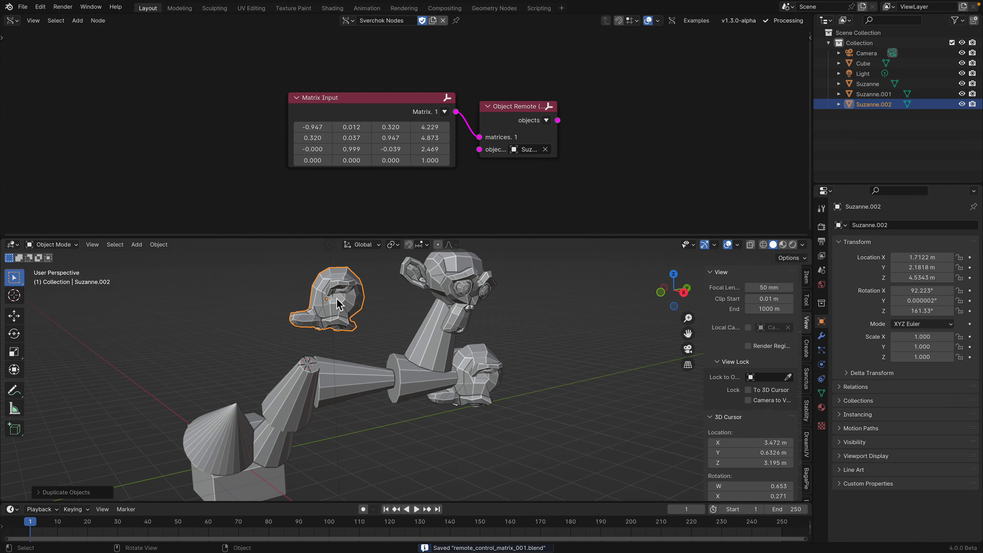
left_click(545, 150)
left_click(546, 150)
left_click(335, 283)
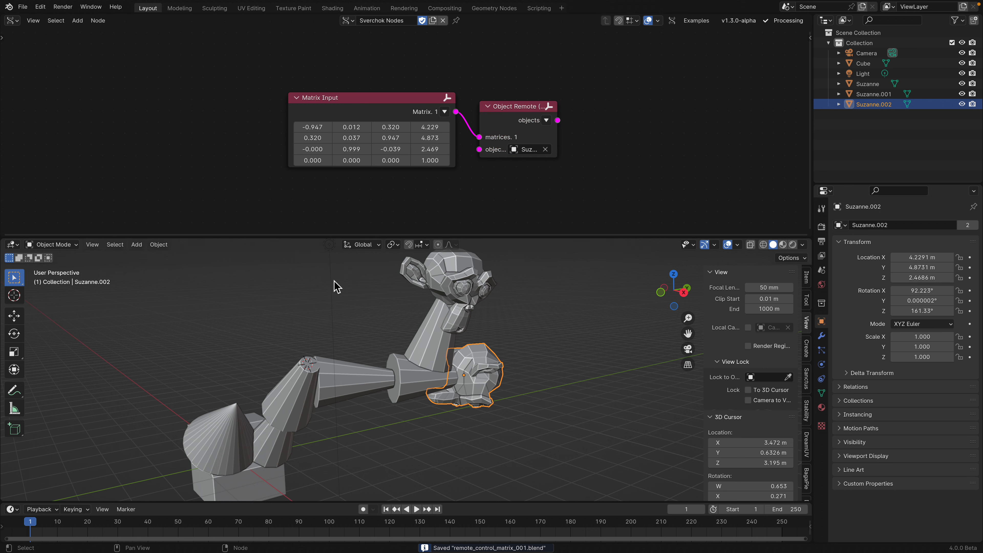
- Replace the Matrix Input node with one made from the current 3D cursor and connect it to Object Remote's matrices input
left_click(368, 115)
key("x")
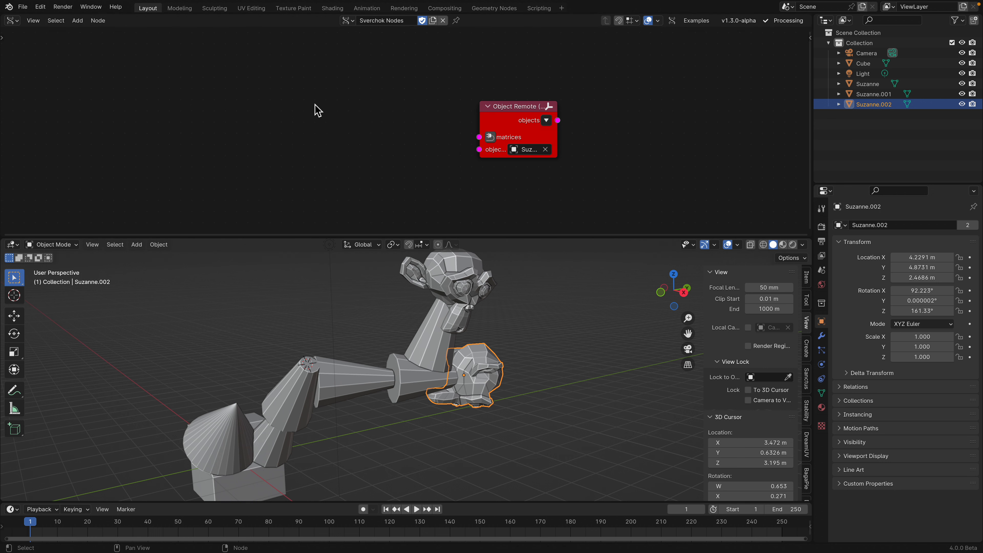
key("shift+a")
key("Escape")
key("ctrl+alt+z")
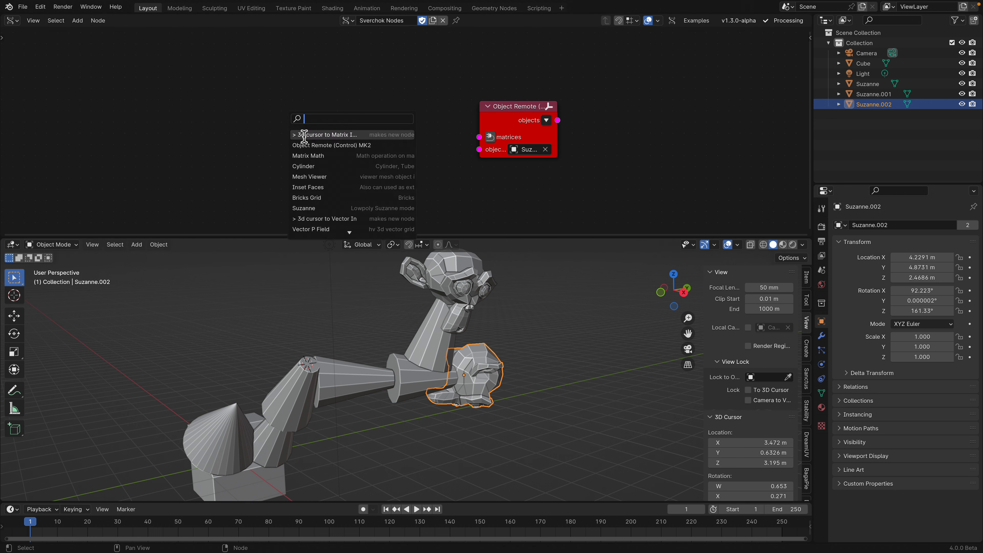
left_click(303, 133)
left_click(298, 122)
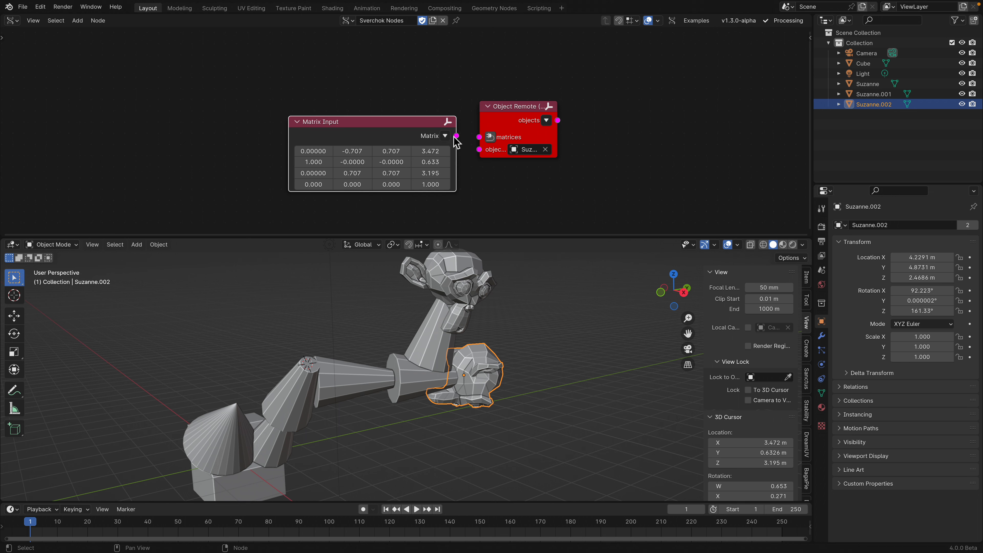
left_click_drag(454, 137, 482, 140)
- Select the original monkey on the upright cone
middle_click_drag(439, 313, 299, 294)
left_click(297, 293)
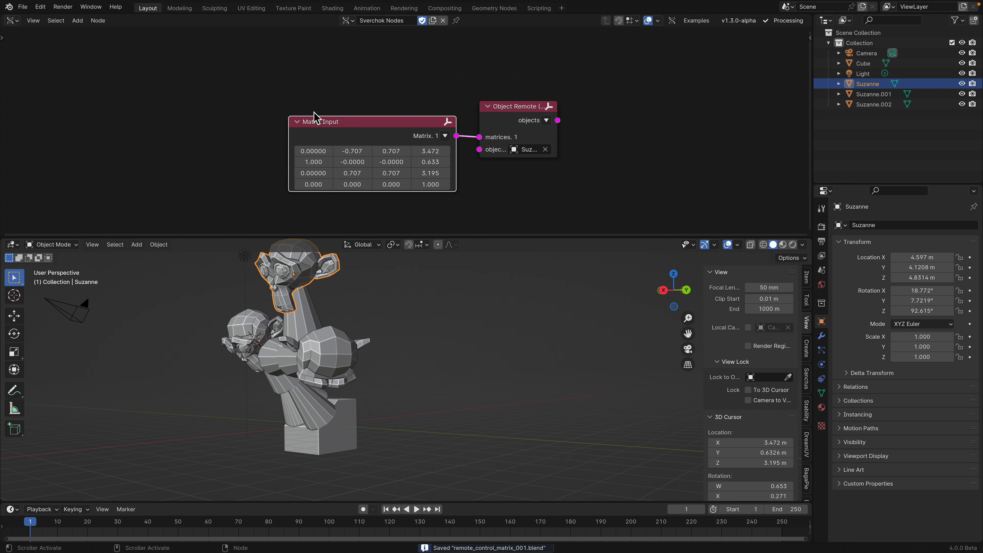
middle_click_drag(380, 308, 385, 327)
- Spread the Object Remote and Matrix Input nodes apart and show the node editor's sidebar
left_click_drag(546, 111, 577, 95)
left_click_drag(416, 119, 391, 69)
middle_click_drag(392, 68, 361, 73)
left_click(811, 38)
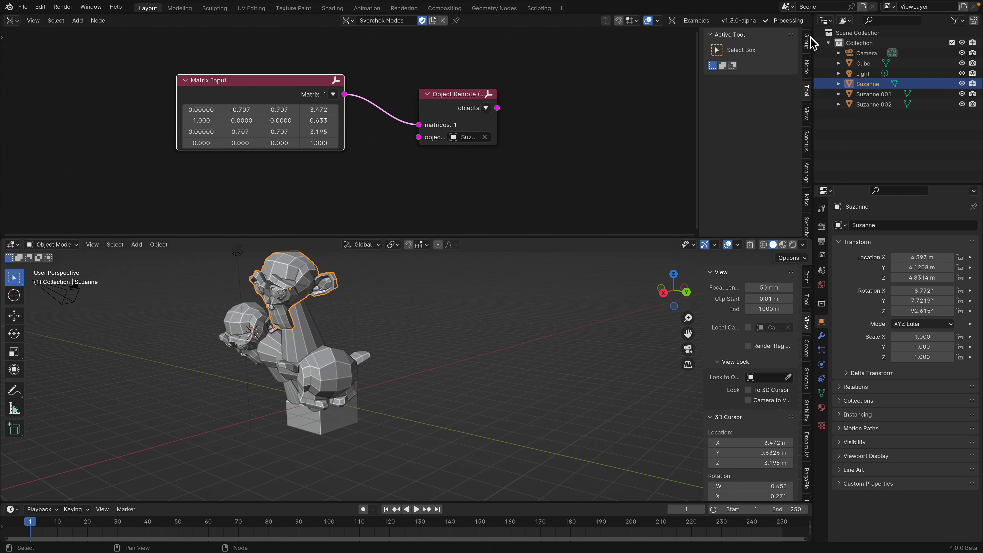
- Switch to Bard in Safari and request Blender Python snapping selected objects to the 3D Cursor's position and orientation, converting quaternion rotation to XYZ Euler
left_click(418, 319)
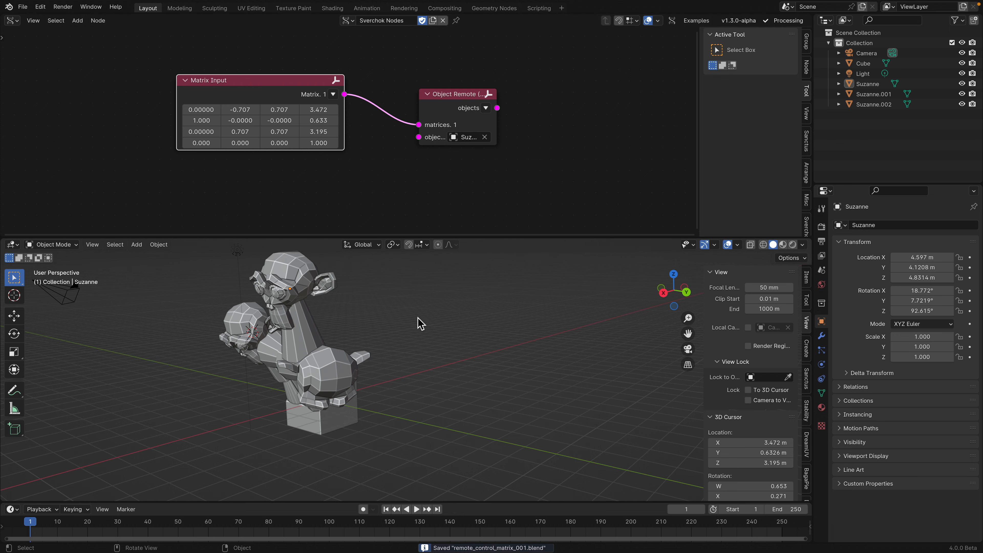
key("ctrl+Left")
left_click(438, 508)
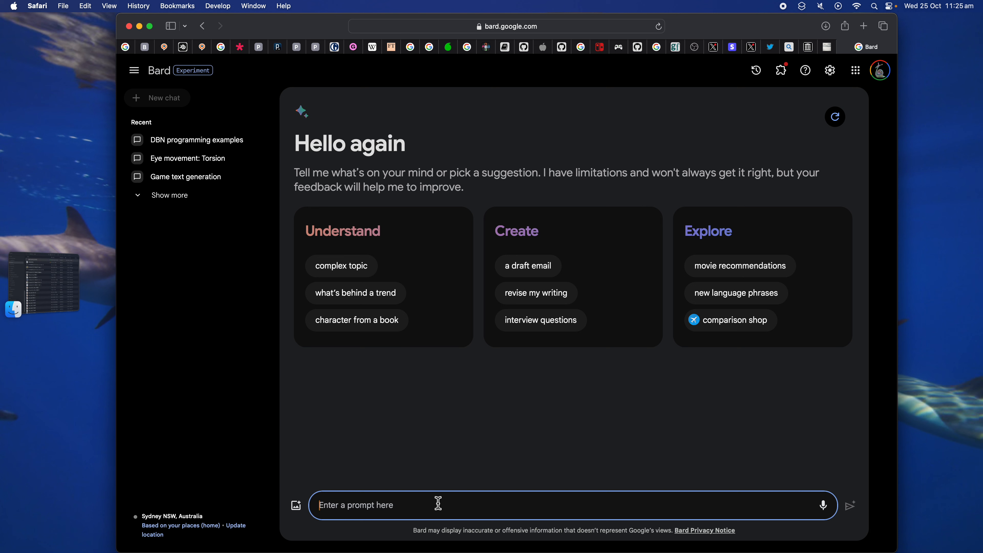
type("I nee")
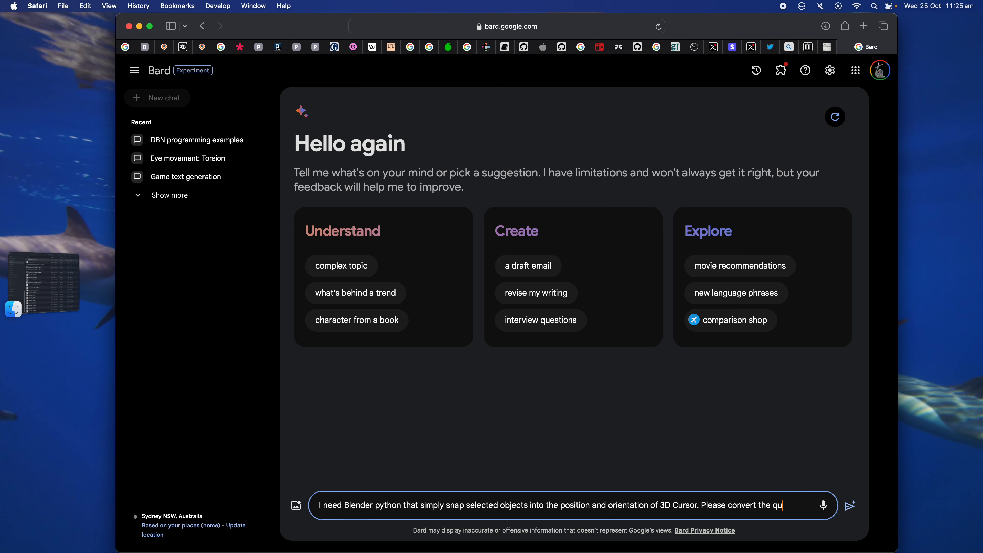
type("ion rotation into XYZ")
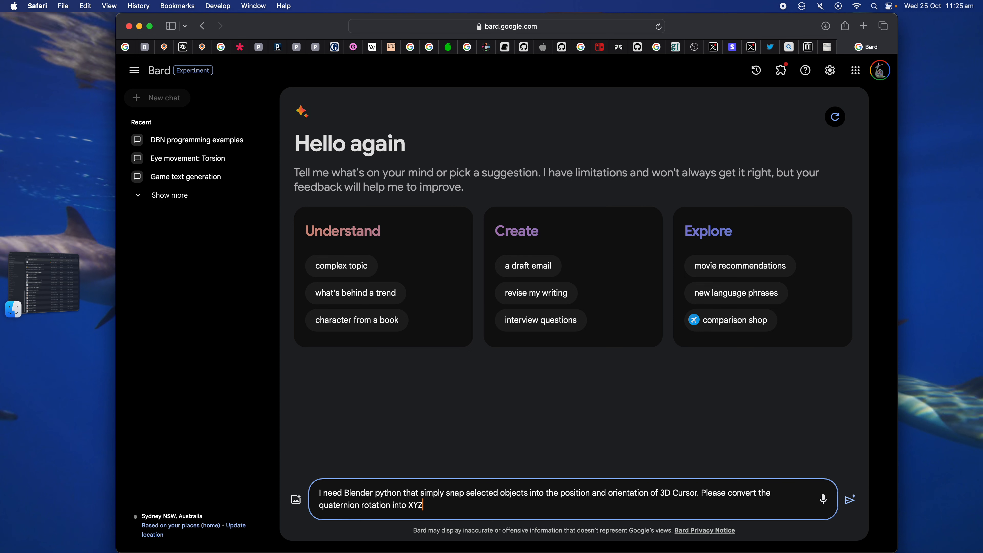
type(" rotation euler")
key("Return")
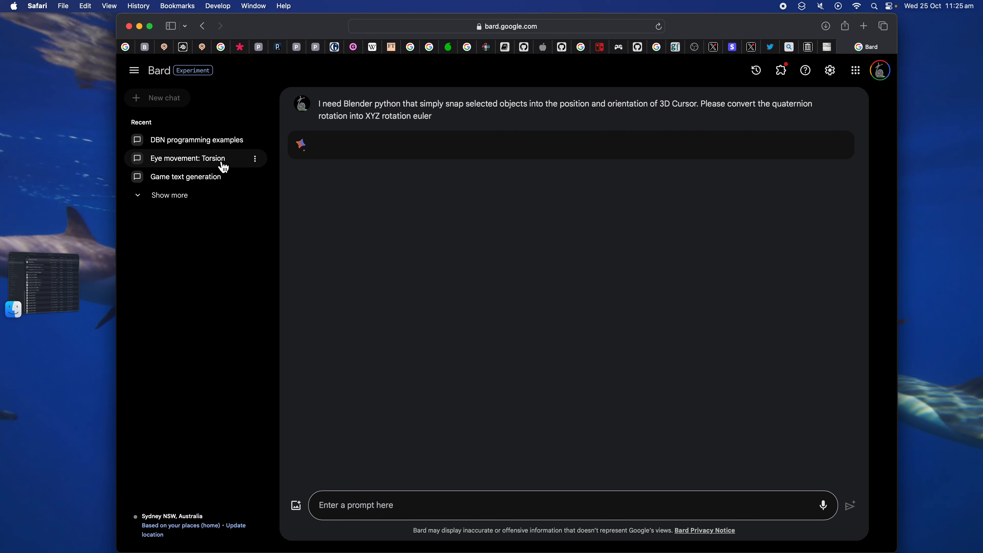
left_click_drag(117, 15, 91, 16)
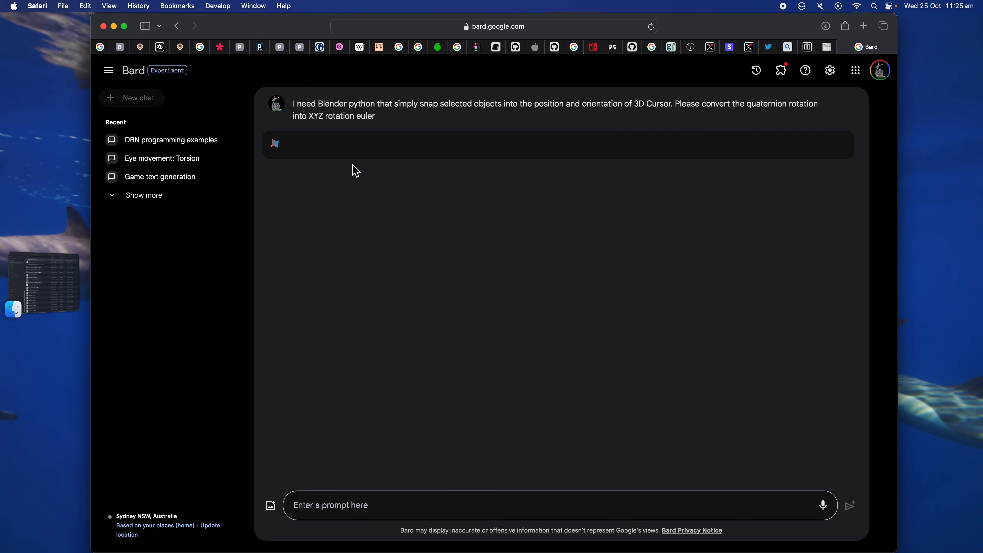
- Return to Blender, delete the Matrix Input and Object Remote nodes, and save the file
key("ctrl+Right")
middle_click_drag(334, 313, 383, 300)
left_click(383, 300)
left_click(322, 353)
left_click(451, 95)
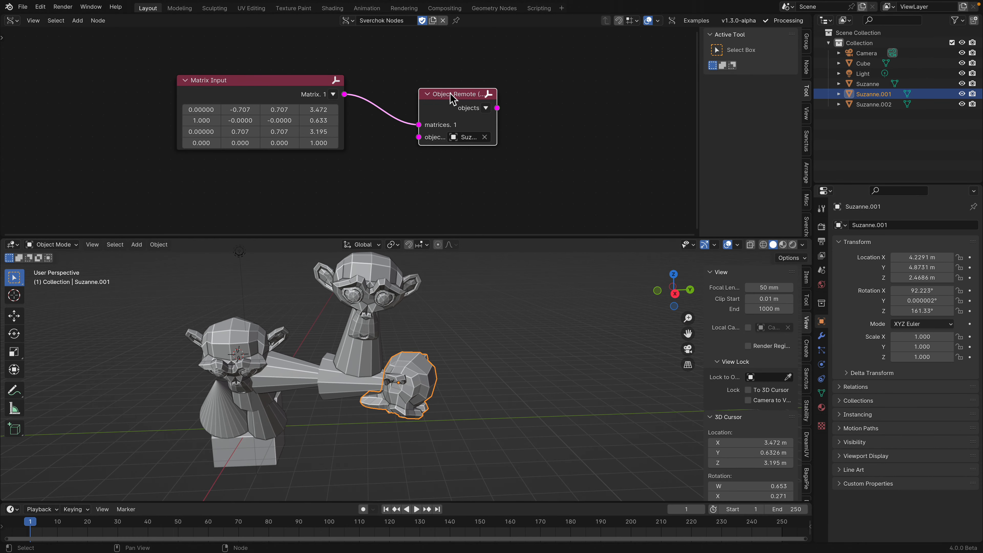
left_click(314, 93)
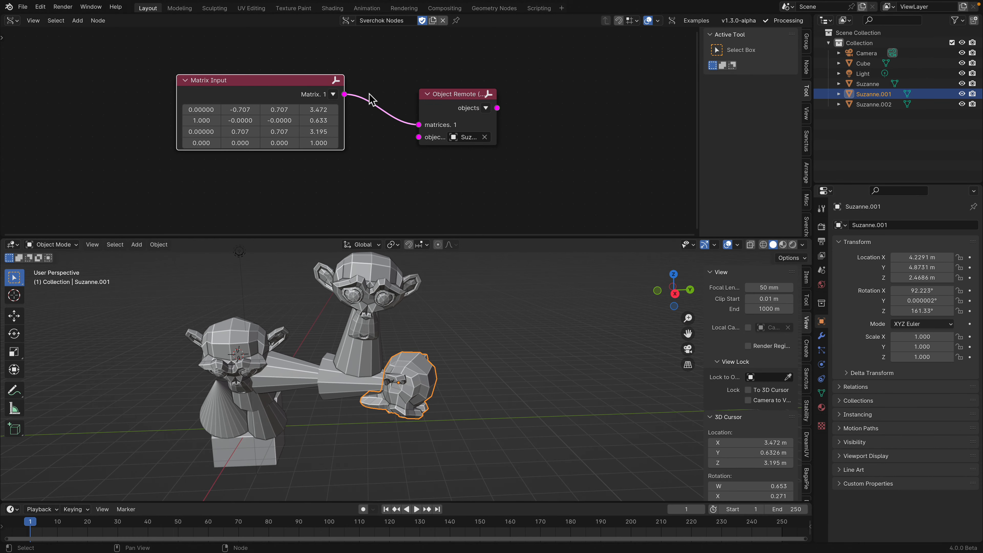
key("x")
key("x")
key("ctrl+s")
- Lengthen the cube's base block by moving its two opposite end faces outward along the global Y axis
middle_click_drag(373, 347, 404, 378)
left_click(322, 401)
middle_click_drag(322, 402, 385, 394)
key("Tab")
key("3")
left_click(313, 425)
scroll(313, 425, "down", 4)
key("g")
left_click(279, 434)
left_click(389, 393)
key("g")
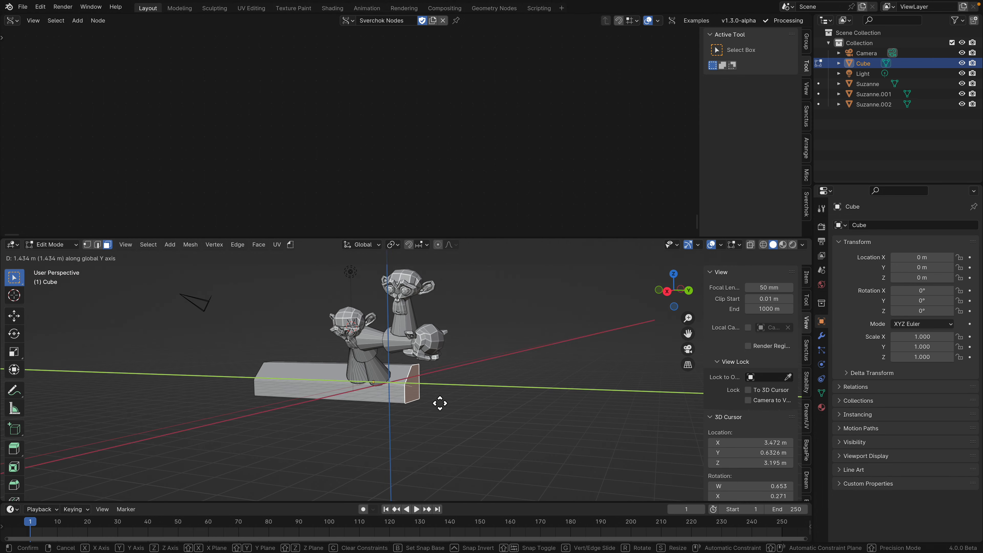
left_click(536, 404)
key("Tab")
- Save the file and place the 3D cursor on the block's sloped face at about X 0.49, Y -5.35, Z 0.52 m
middle_click_drag(450, 385, 554, 381)
scroll(503, 378, "up", 3)
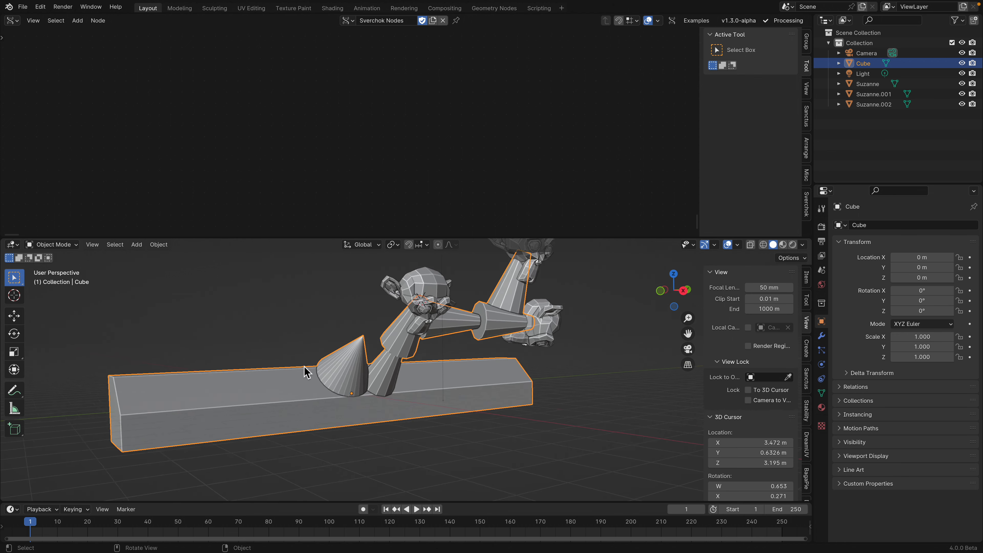
middle_click_drag(304, 368, 418, 336, "shift")
middle_click_drag(418, 336, 367, 364)
key("ctrl+s")
right_click(364, 371, "shift")
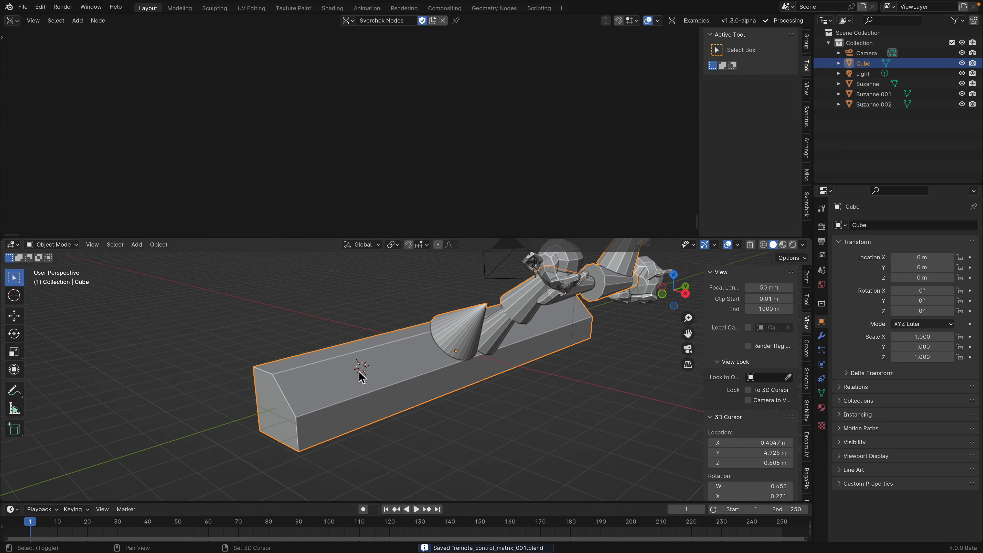
scroll(348, 368, "up", 1)
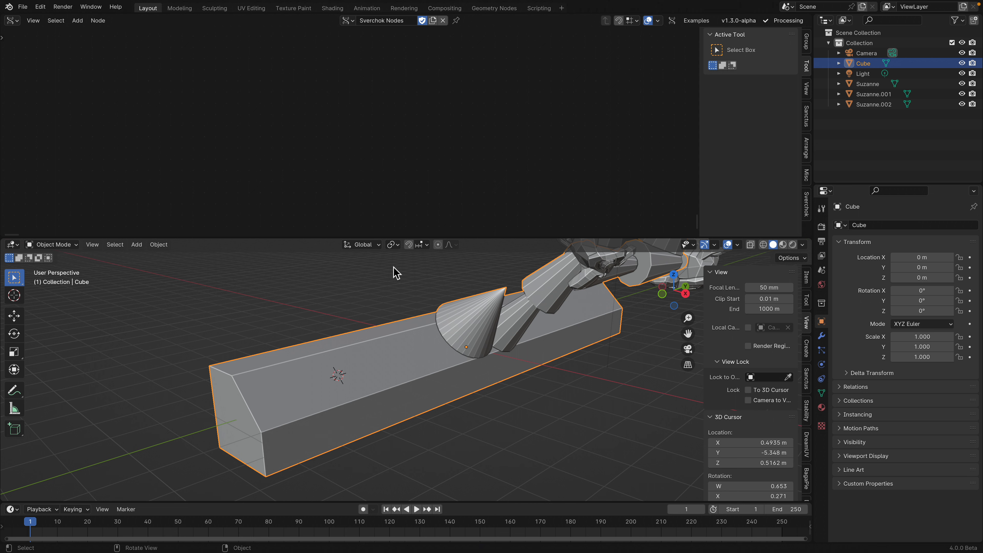
- Add a Mesh Viewer node to the empty Sverchok node tree
key("shift+a")
left_click(307, 82)
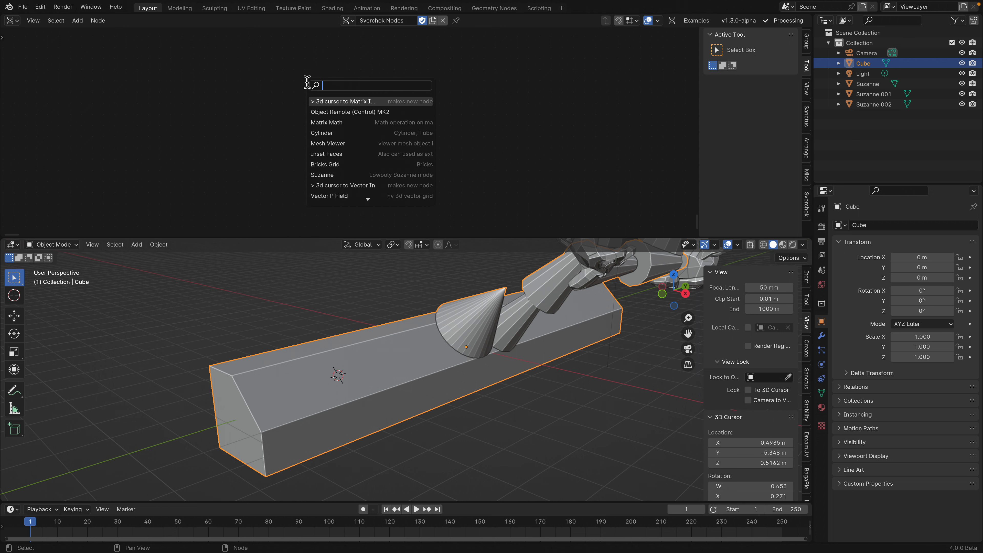
type("mesh viewer")
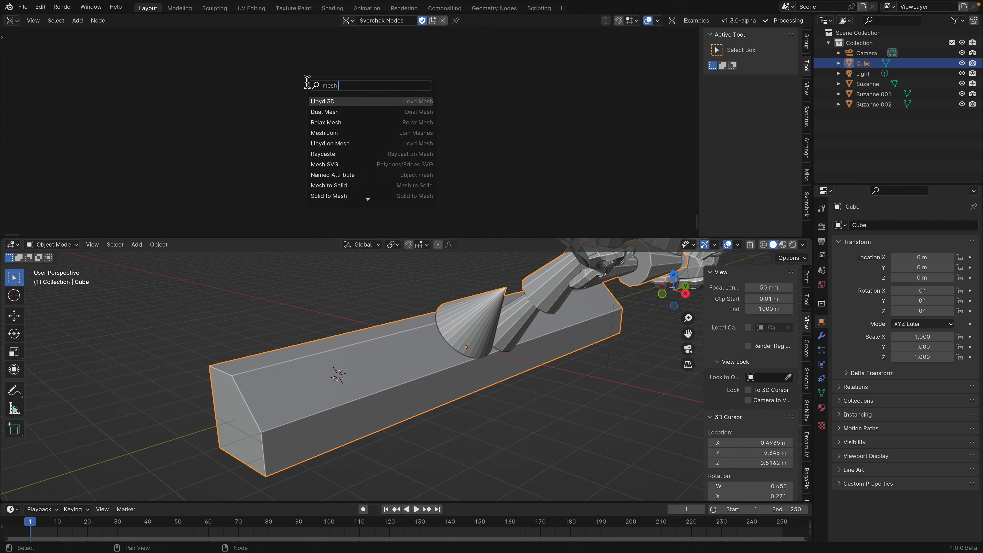
key("Return")
left_click(342, 55)
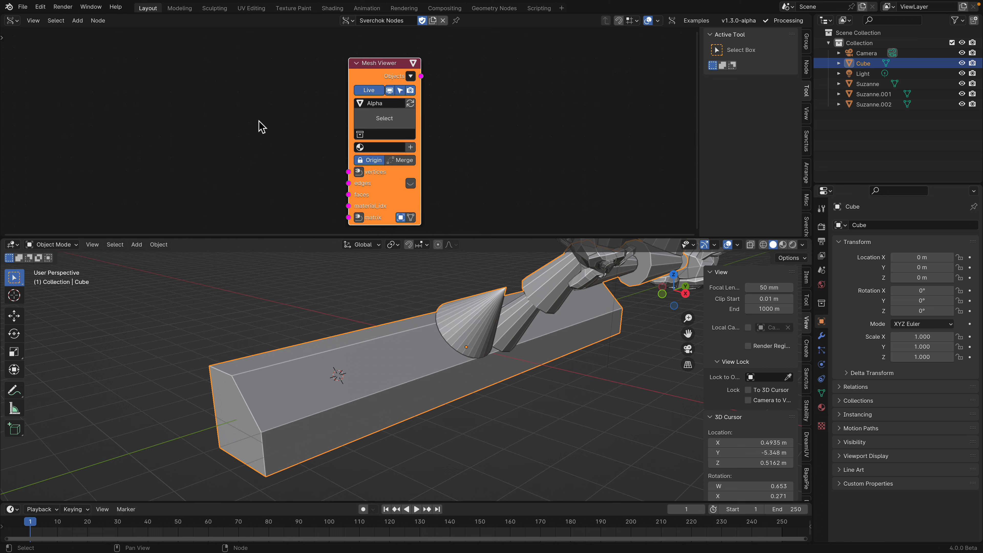
- Create a Matrix Input node from the 3D cursor and connect it to Mesh Viewer's matrix input
key("alt+space")
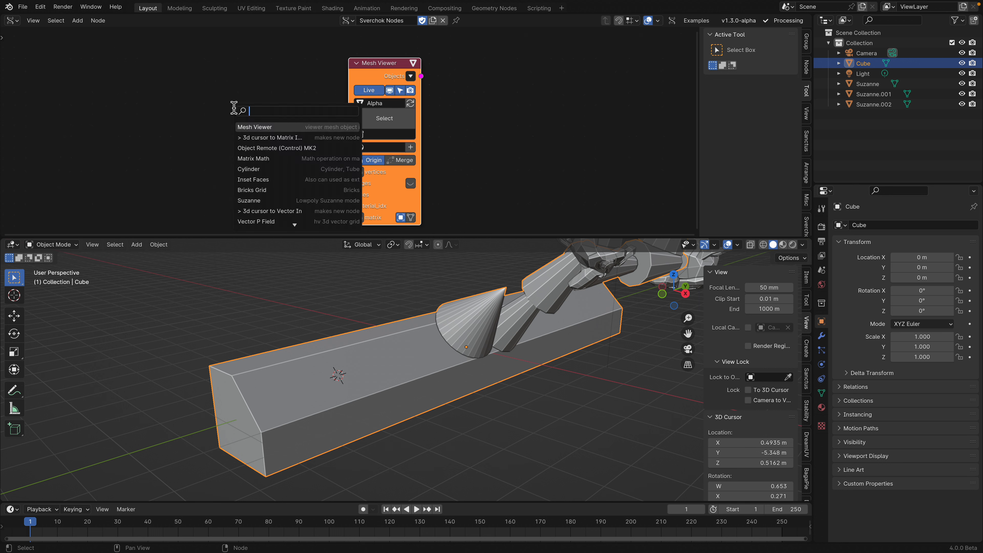
key("Down")
key("Return")
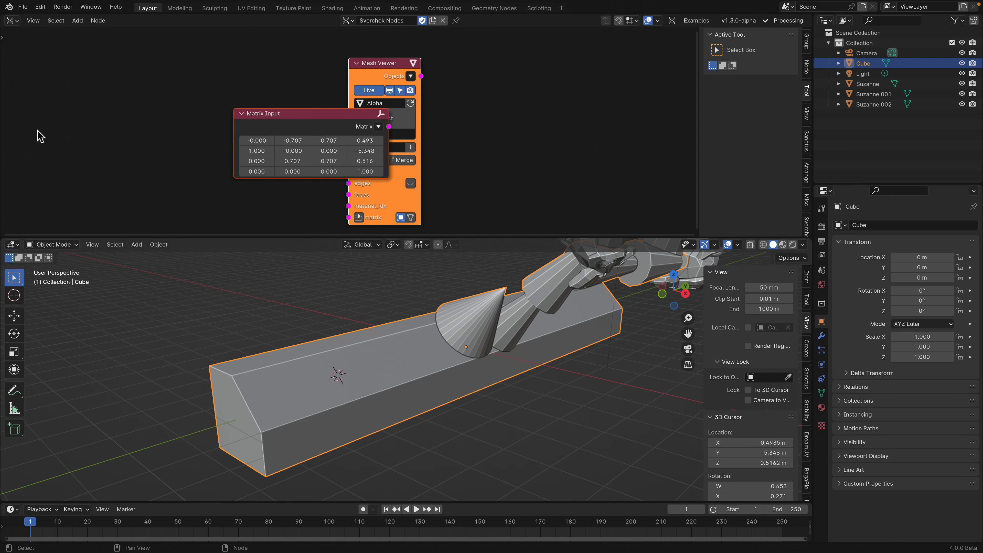
left_click_drag(280, 117, 143, 137)
left_click_drag(256, 87, 432, 44)
left_click_drag(252, 146, 388, 193)
left_click_drag(205, 149, 247, 191)
- Add a Cylinder node and connect its vertices, edges and polygons to the Mesh Viewer node
key("shift+a")
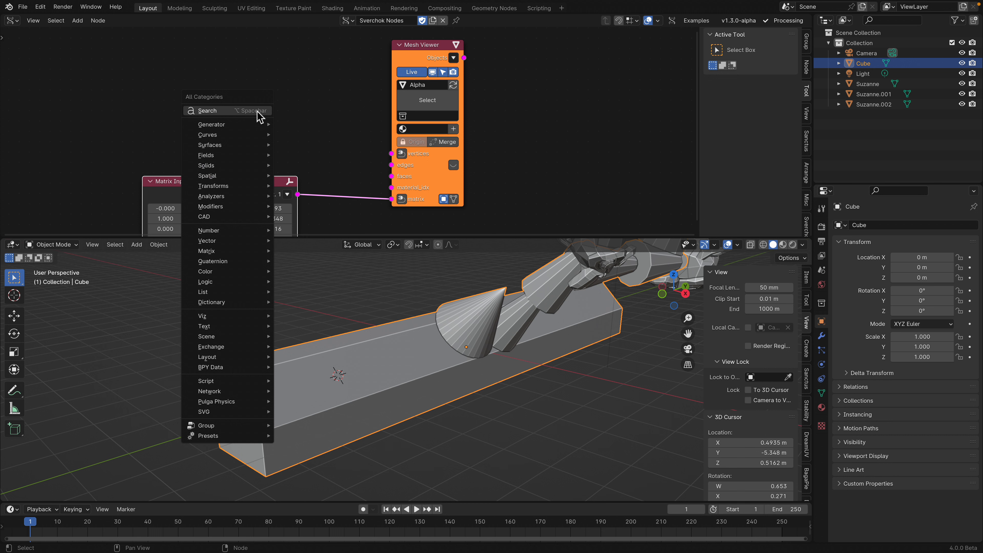
left_click(258, 111)
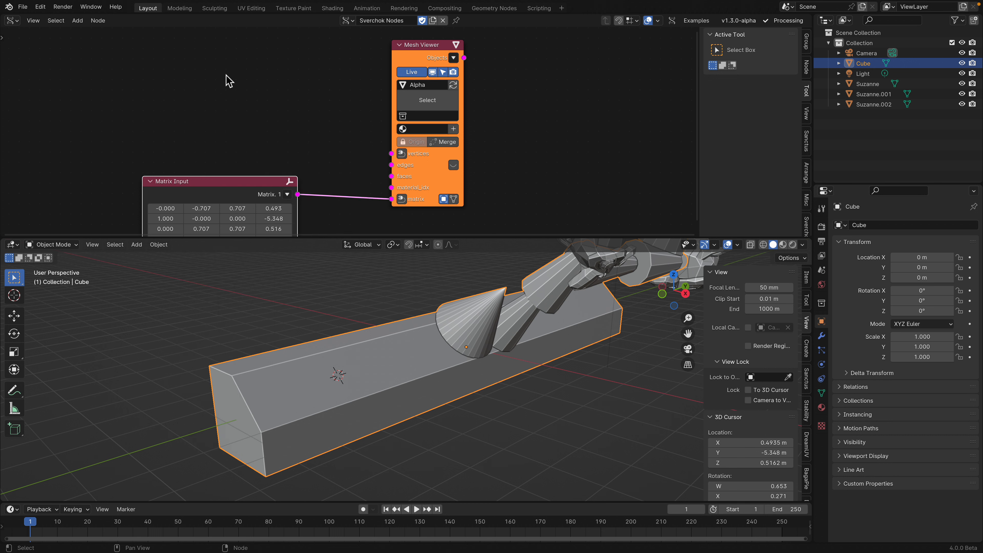
key("alt+space")
type("cy")
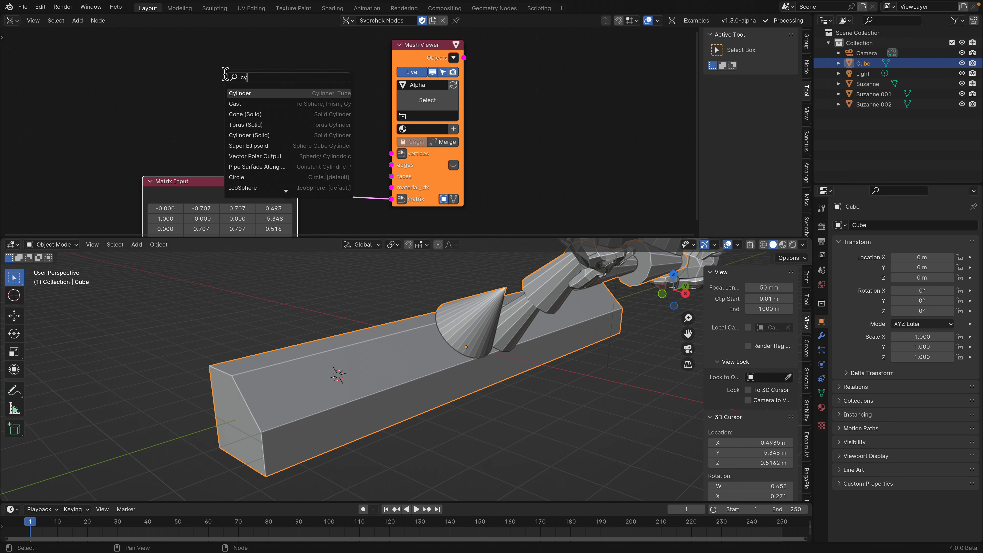
key("Return")
left_click(60, 54)
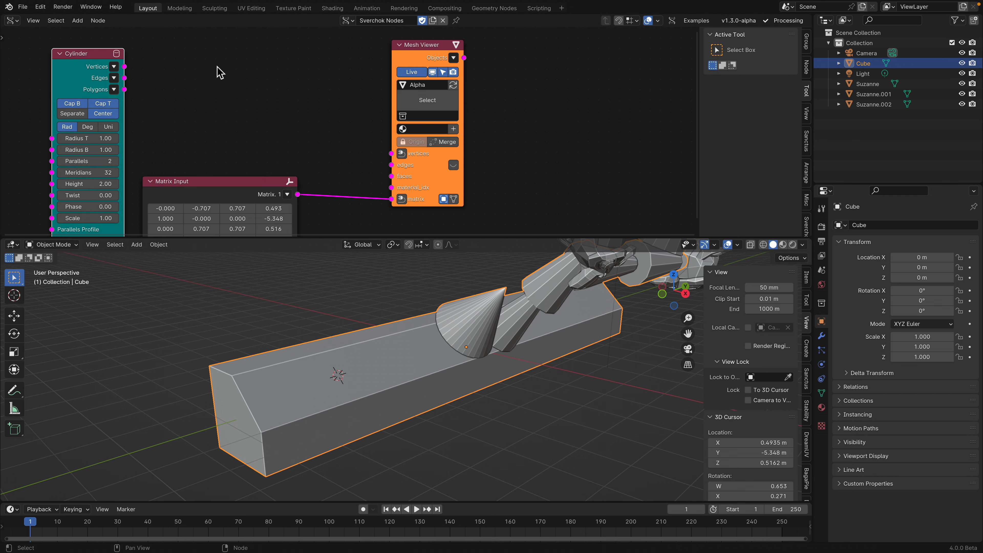
left_click(403, 59, "shift")
key("f")
left_click(338, 56)
middle_click_drag(336, 58, 339, 58)
middle_click_drag(360, 362, 411, 351)
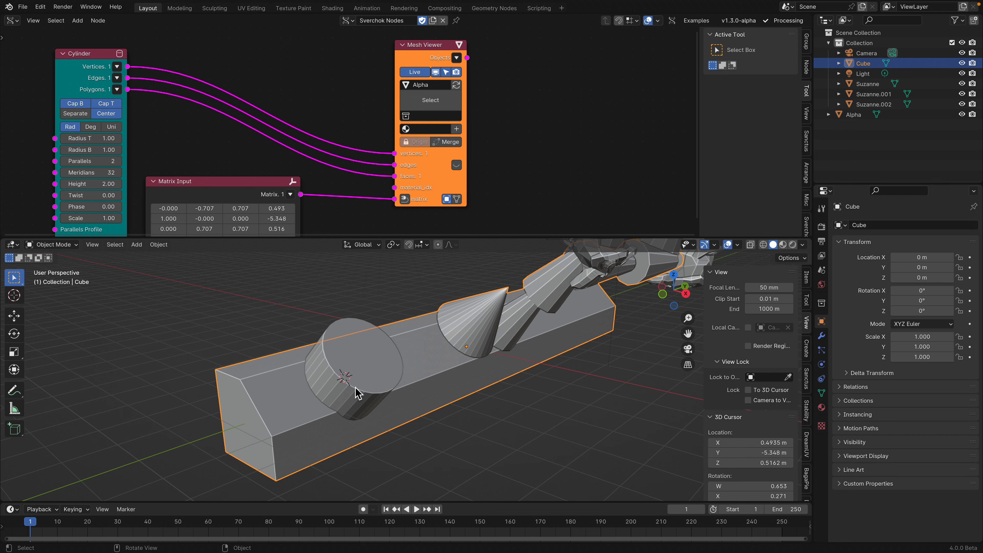
- Disable Center on the Cylinder node and set Radius T to 0.17, Radius B to 0.69, Parallels to 3 and Meridians to 12
left_click(111, 114)
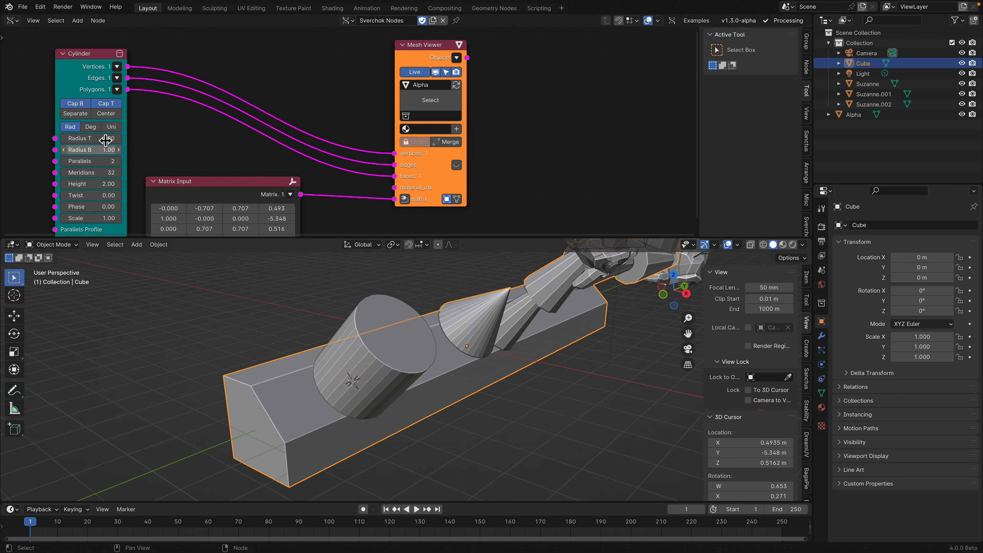
mouse_move(97, 138)
left_mouse_down("shift")
mouse_move(77, 139)
mouse_move(96, 149)
mouse_move(86, 149)
mouse_move(107, 138)
mouse_move(97, 139)
left_mouse_up("shift")
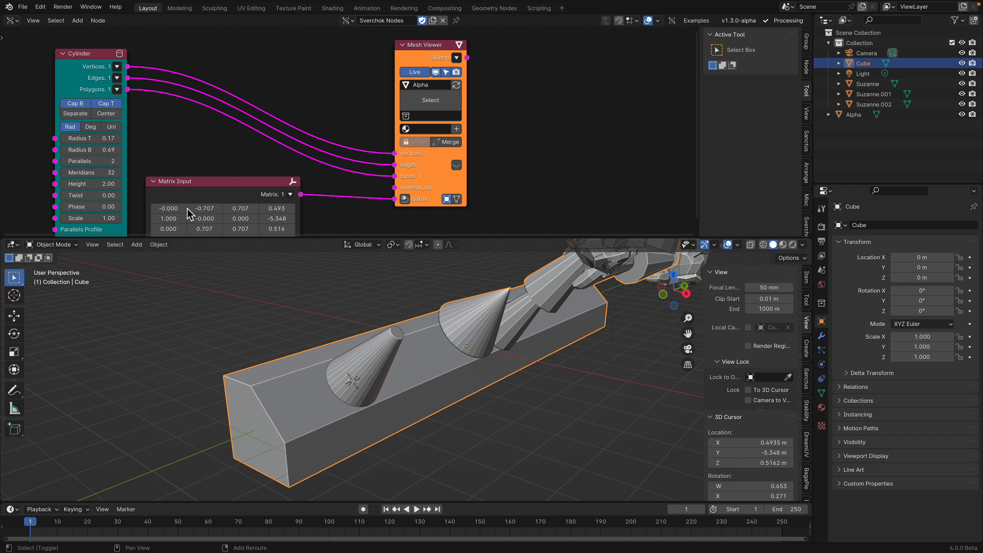
mouse_move(360, 329)
middle_mouse_down()
mouse_move(401, 329)
mouse_move(367, 322)
middle_mouse_up()
left_click_drag(108, 173, 88, 173)
- Place the 3D cursor on the near end face of the long block and save the file
middle_click_drag(481, 360, 245, 378)
right_click(241, 411, "shift")
key("super+s")
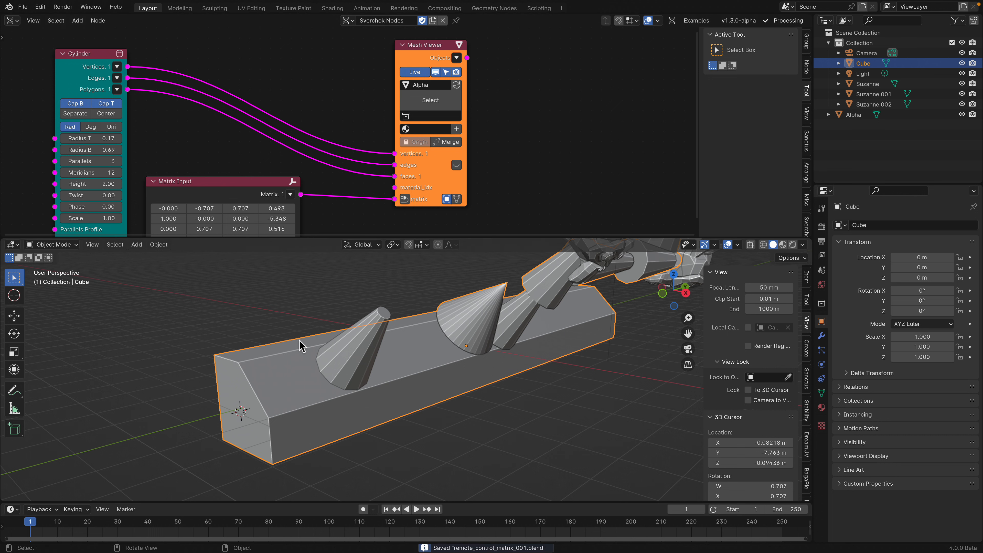
right_click(230, 407, "shift")
scroll(248, 369, "down", 1)
- Try deleting the Matrix Input node and undo the deletion
middle_click_drag(253, 215, 302, 189)
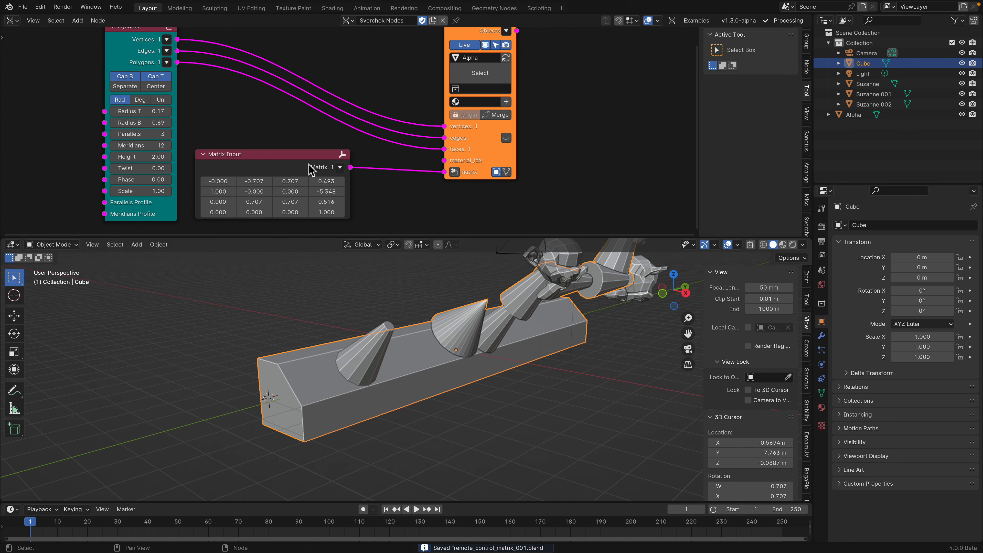
left_click_drag(310, 166, 352, 180)
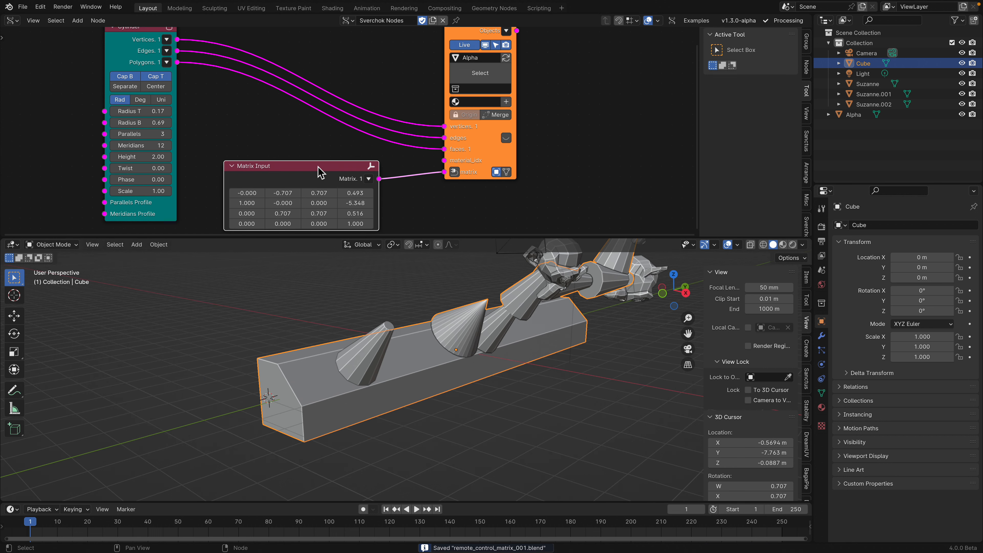
key("x")
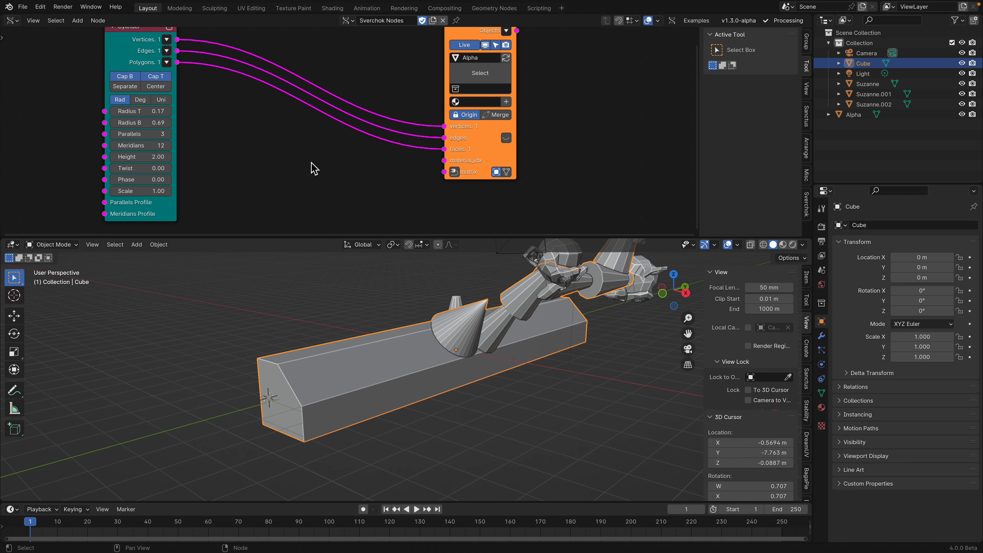
key("ctrl+z")
- Select the generated Alpha cone on the block and duplicate it in place
left_click(379, 351)
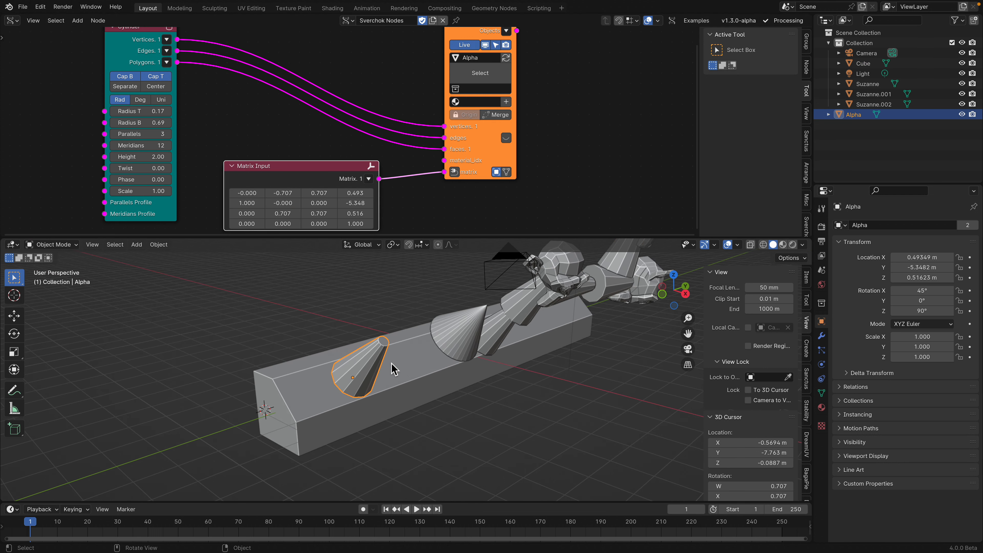
scroll(448, 116, "down", 1)
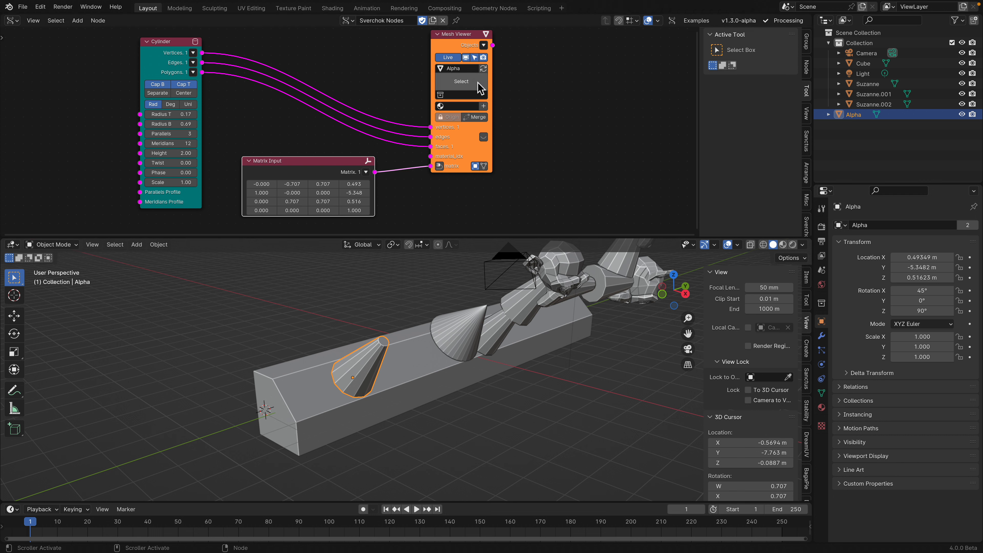
key("shift+d")
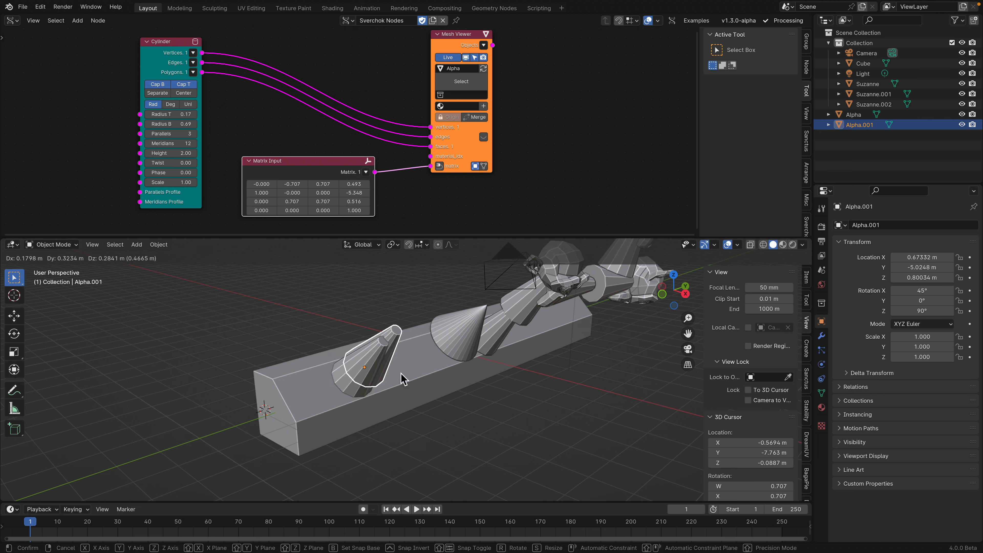
right_click(402, 374)
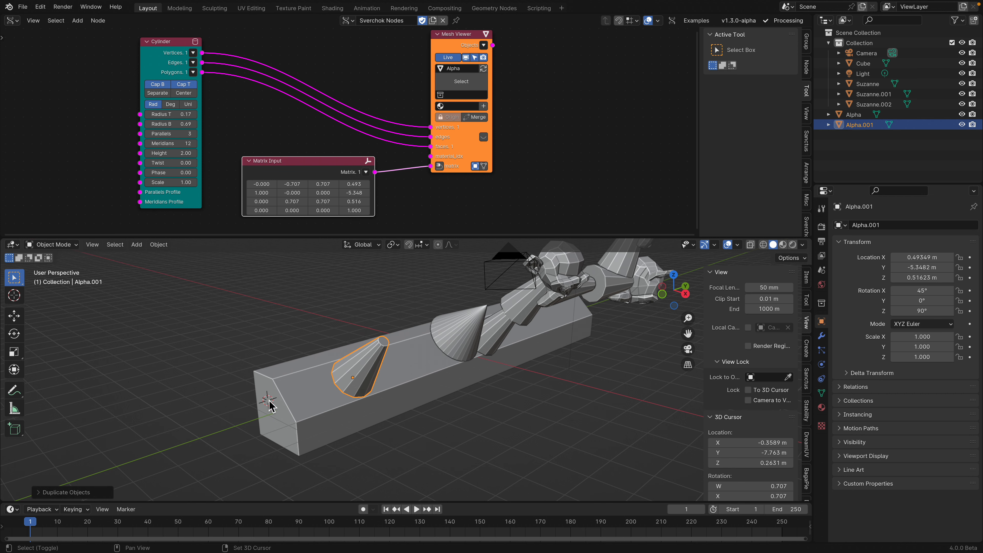
- Place the 3D cursor on the block's sloped face near its end and feed a new 3D-cursor Matrix Input node into the Mesh Viewer's matrix, replacing the old one
right_click_drag(268, 409, 268, 411, "shift")
right_click(296, 400, "shift")
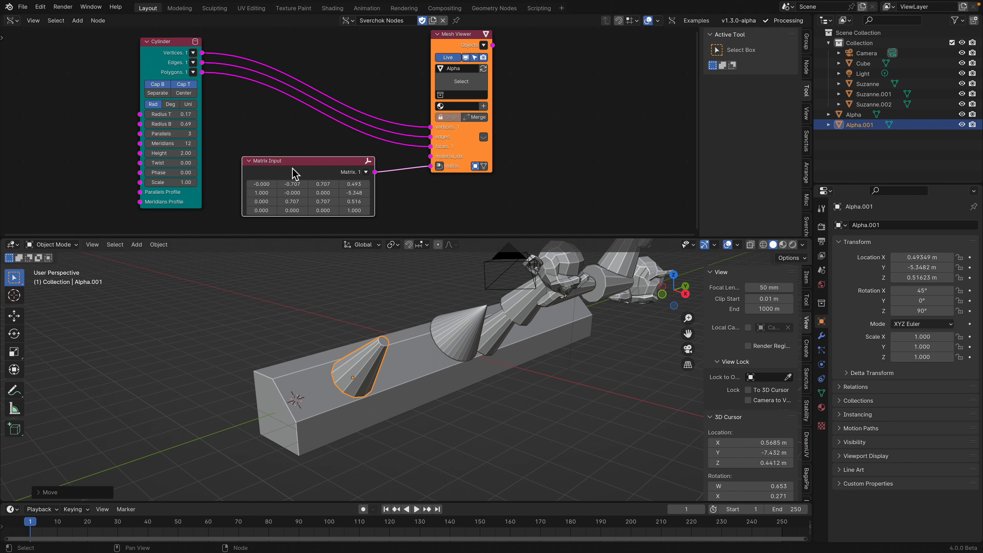
key("x")
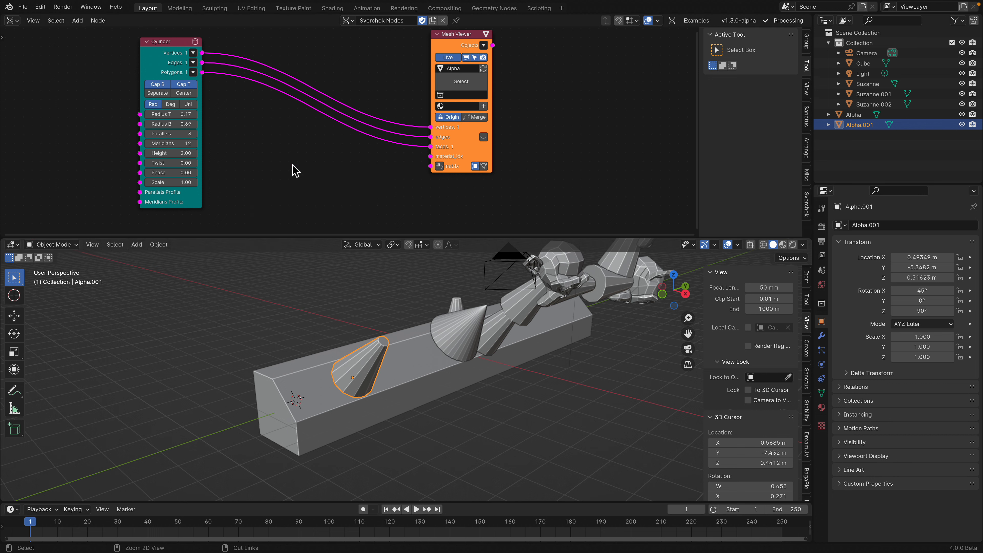
right_click(295, 170)
left_click(302, 189)
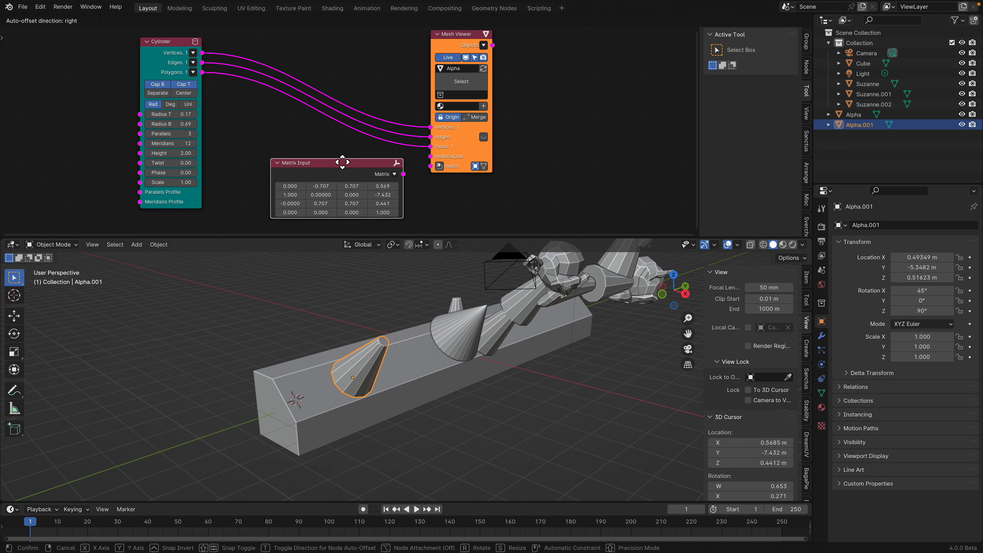
left_click(320, 152)
left_click_drag(382, 164, 431, 166)
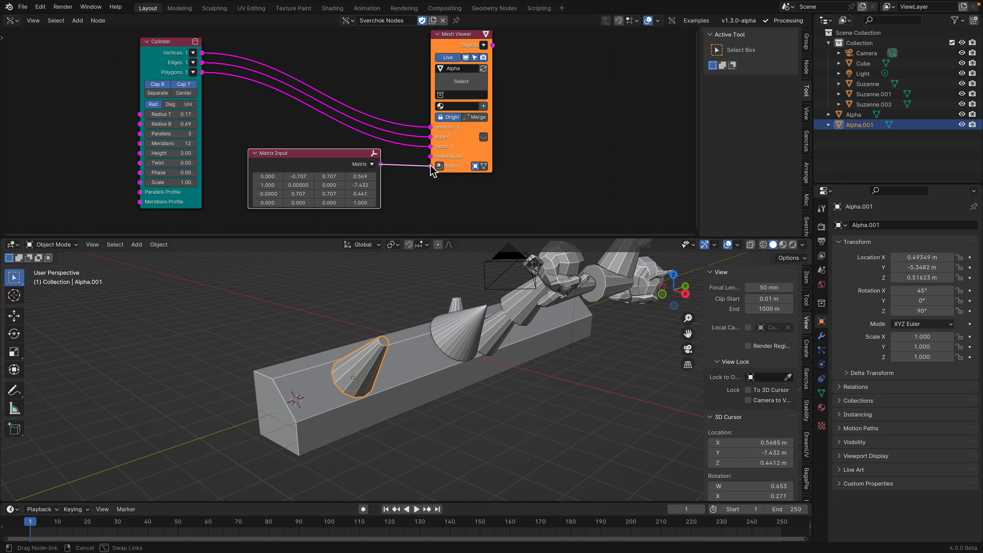
- Select the Alpha cone and set the Cylinder node's Radius T to 0.69 and Radius B to 0.31
middle_click_drag(332, 380, 337, 378)
right_click(284, 429, "shift")
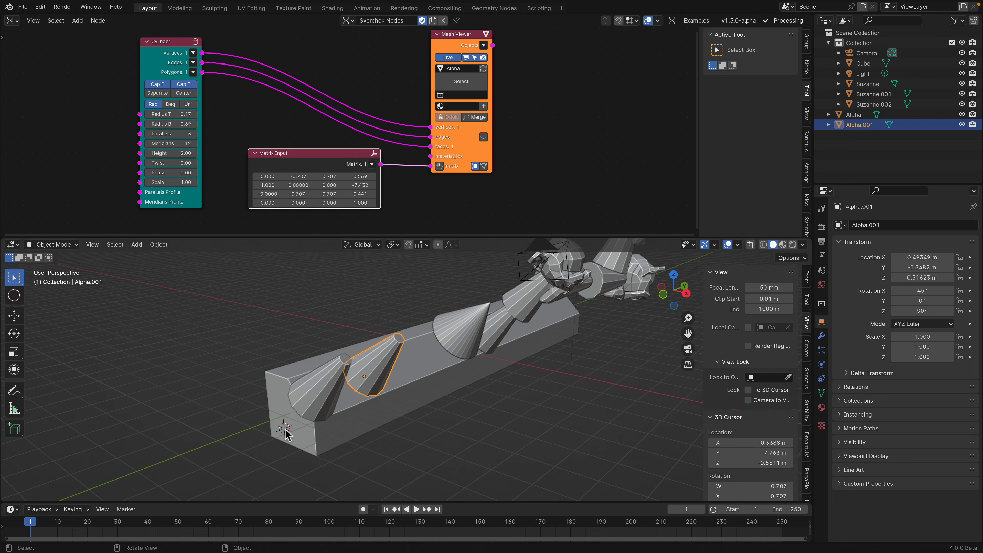
left_click(321, 395)
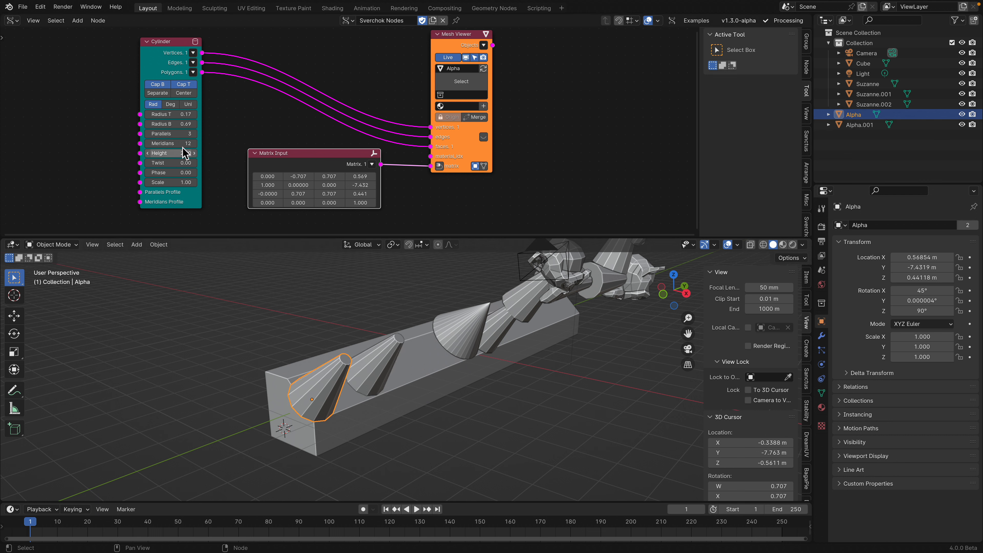
left_click_drag(174, 124, 197, 114)
- Duplicate the flared Alpha cone in place and put the 3D cursor on its wide end cap
middle_click_drag(347, 348, 371, 335)
right_click(361, 335, "shift")
right_click(372, 331, "shift")
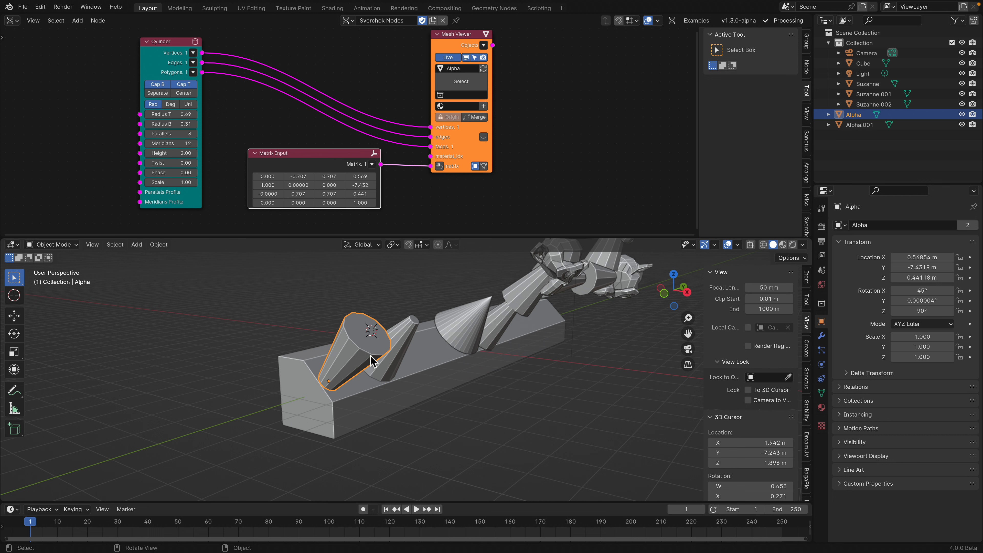
key("shift+d")
key("Escape")
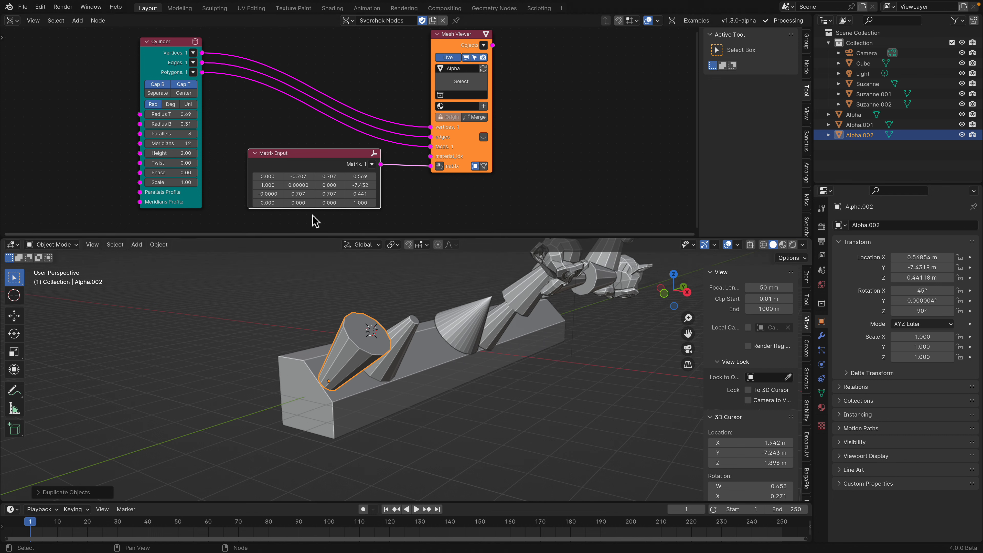
right_click(361, 322, "shift")
right_click_drag(361, 328, 363, 334, "shift")
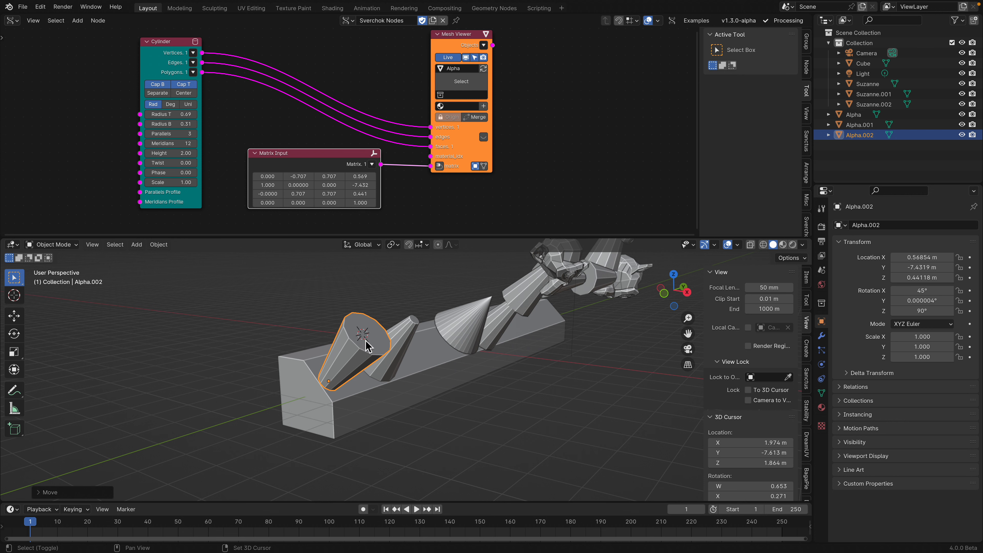
- Replace the Matrix Input node with a new one created from the 3D cursor and connect it to the Mesh Viewer's matrix socket
key("x")
key("shift+a")
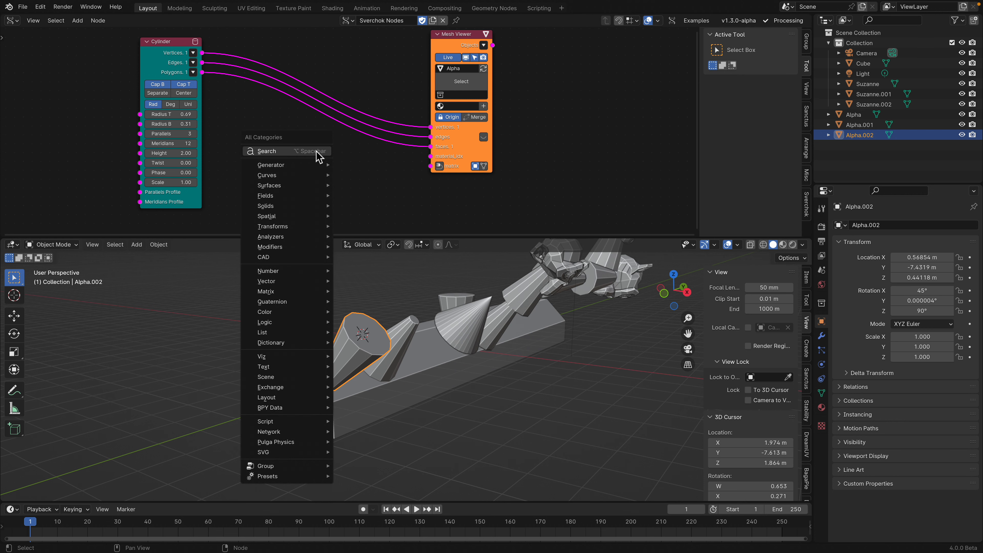
key("Escape")
key("ctrl+space")
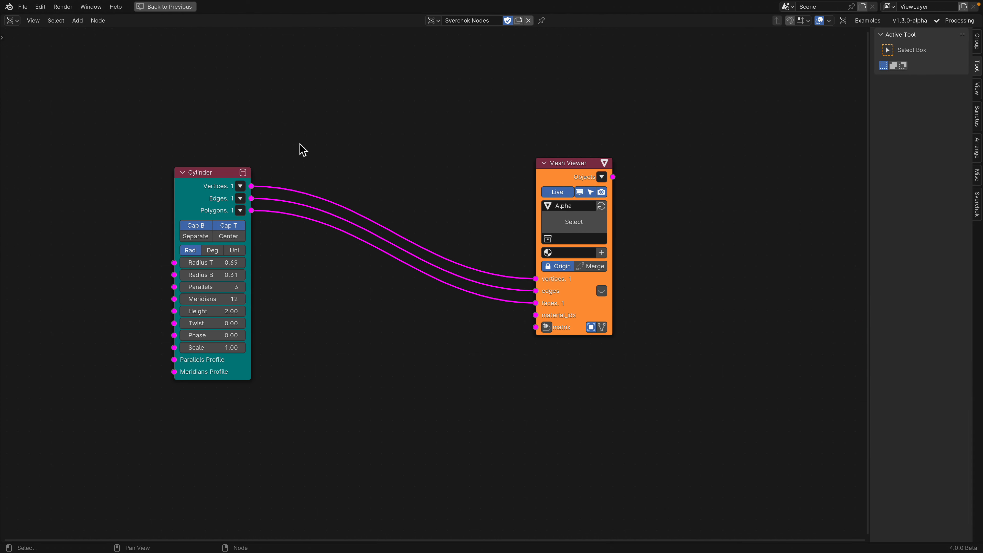
key("ctrl+space")
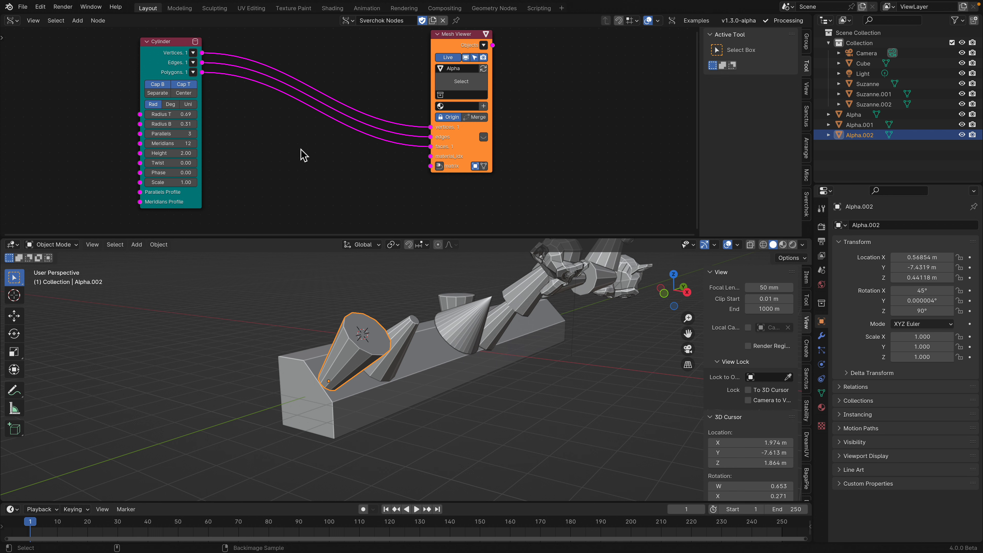
key("alt+space")
left_click(314, 170)
left_click_drag(341, 156, 292, 159)
left_click_drag(384, 166, 431, 169)
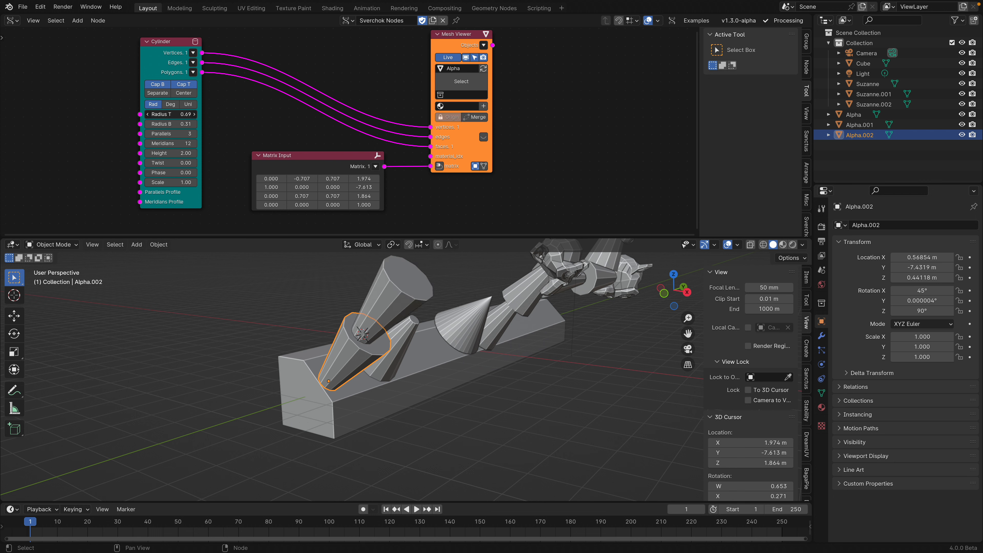
- Set the Cylinder node's Radius T to 0.27 and Radius B to 0.63, and move the Matrix Input and Mesh Viewer nodes farther apart
left_click_drag(180, 115, 205, 125)
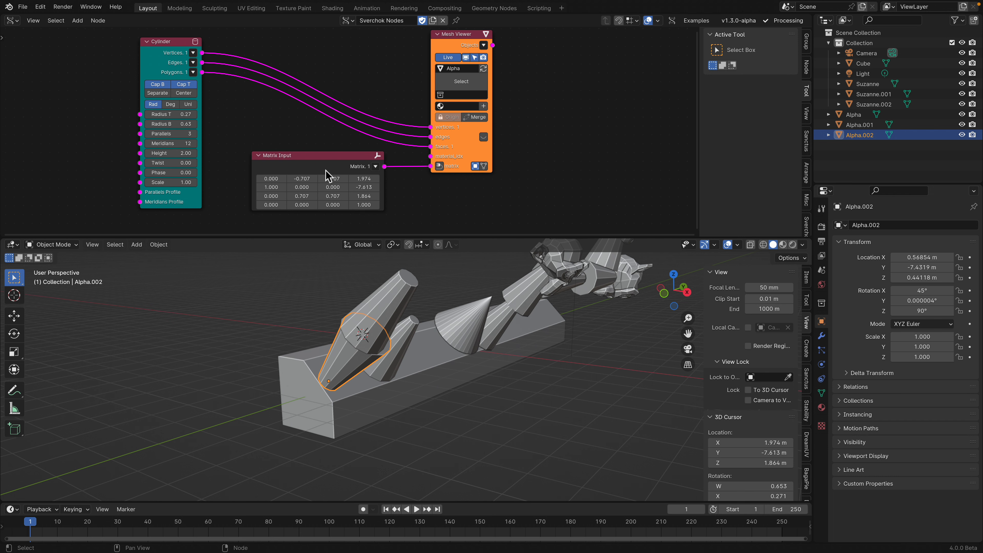
left_click_drag(332, 170, 293, 166)
left_click_drag(473, 148, 532, 106)
middle_click_drag(423, 331, 372, 329)
- Insert a Matrix Math node set to Multiply on the link between Matrix Input and Mesh Viewer
key("shift+a")
left_click(382, 135)
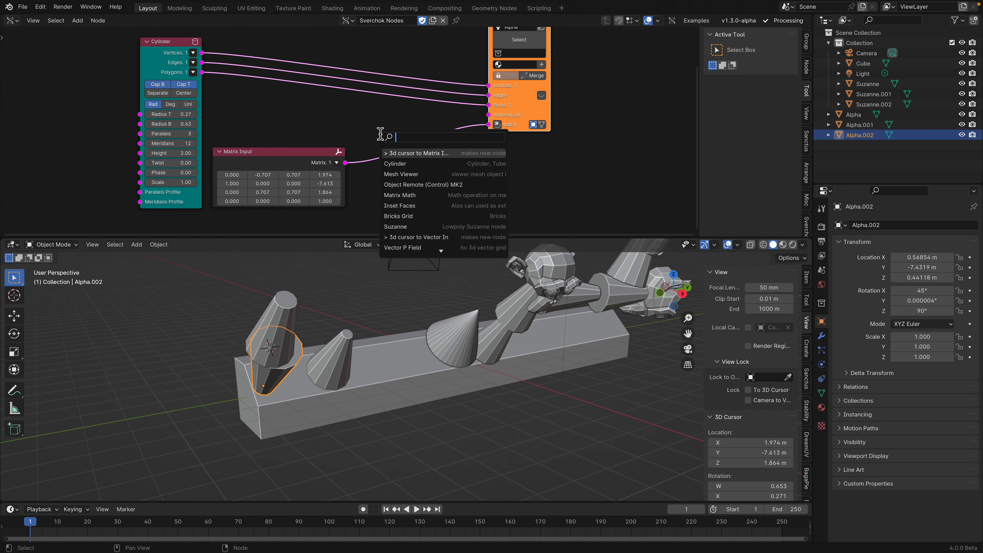
type("matrix math")
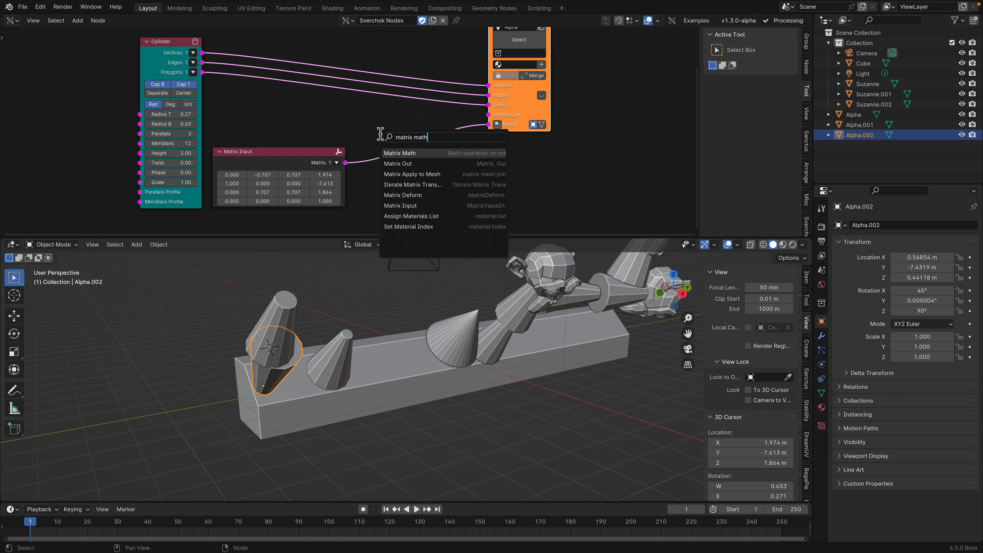
key("Return")
left_click(379, 140)
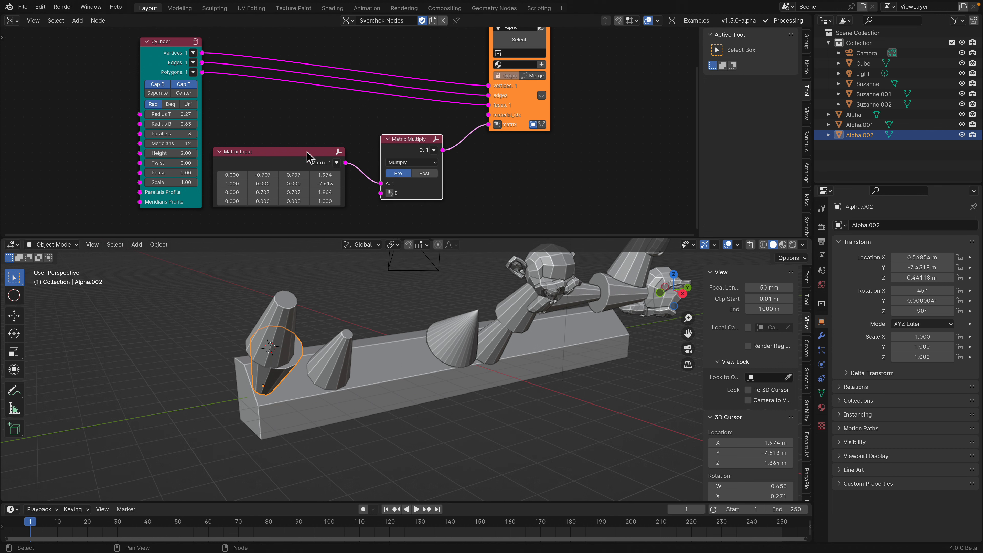
- Add a Matrix In node to the multiply node's B input with location X 0.288, Y 0.060, scale 0.856 and angle -3.280
left_click(389, 193)
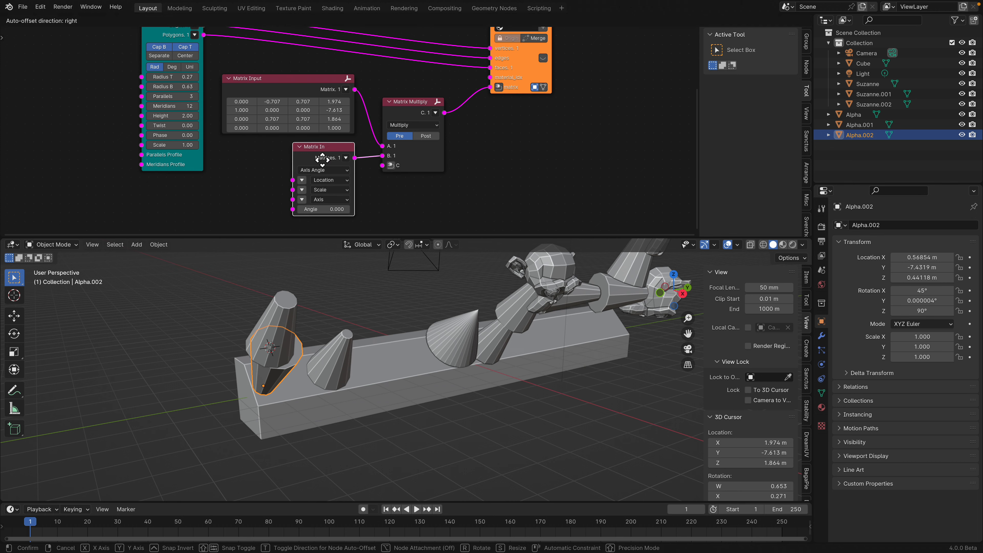
left_click(294, 184)
mouse_move(327, 185)
left_mouse_down()
mouse_move(333, 193)
mouse_move(331, 183)
left_mouse_up()
left_click(358, 310)
middle_click_drag(357, 310, 329, 318)
left_click(347, 319)
left_click_drag(328, 184, 294, 201)
left_click(294, 211)
scroll(323, 173, "down", 3, "shift")
middle_click_drag(270, 91, 261, 118)
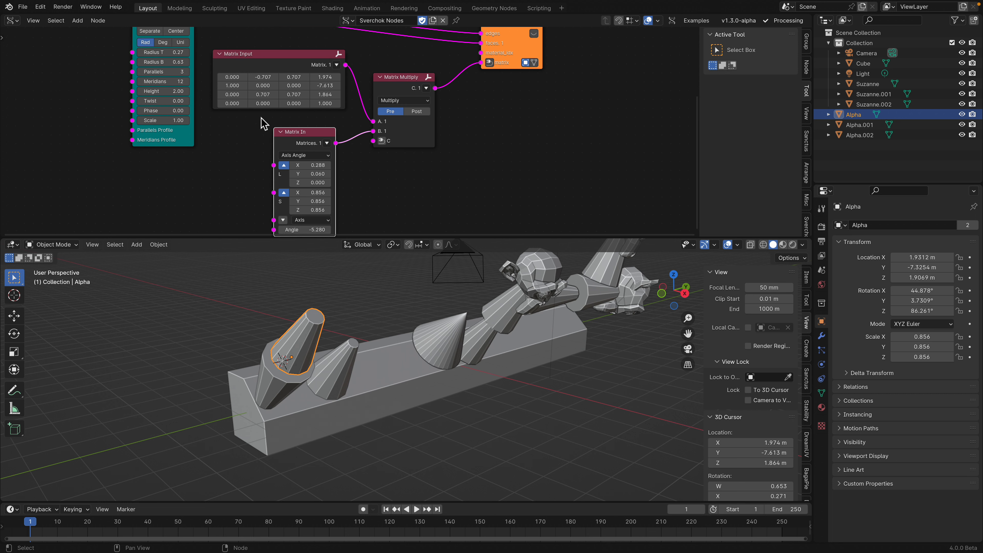
- Set the Cylinder node's Meridians to 4 and the Matrix In node's Angle to -33.660
double_click(177, 82)
type("4")
key("Return")
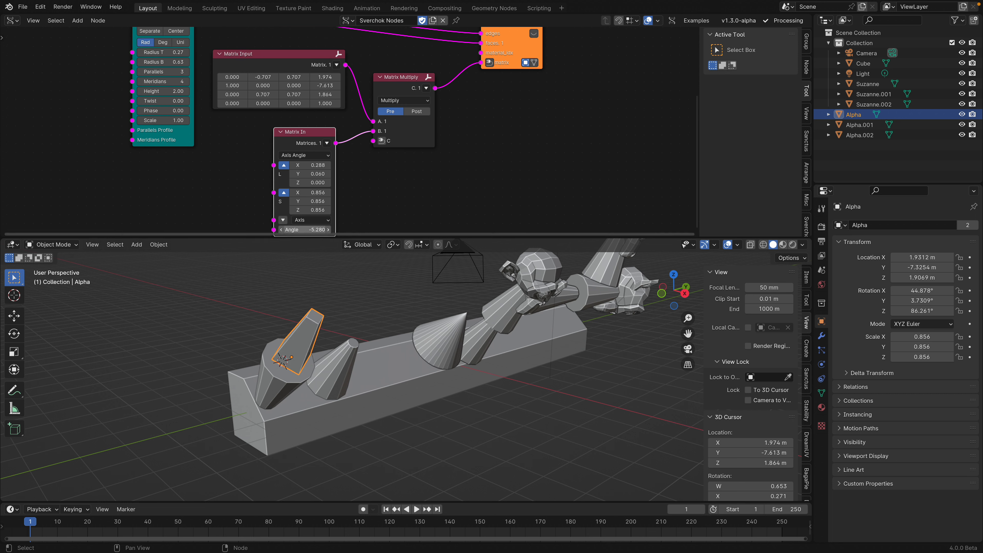
left_click_drag(310, 229, 281, 230)
middle_click_drag(383, 325, 372, 357)
left_click(314, 328)
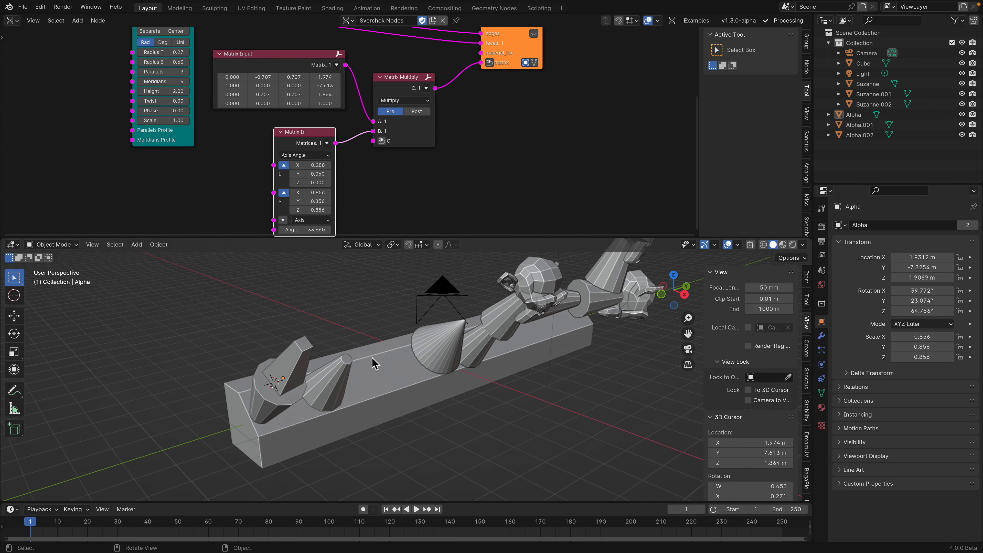
- Place the 3D cursor on the block's near end face and save the file
right_click(239, 429, "shift")
middle_click_drag(242, 409, 336, 250)
key("ctrl+s")
- Enlarge the node editor area and place the 3D cursor on the tip of the smaller cone
scroll(252, 194, "down", 1)
left_click_drag(425, 238, 424, 301)
middle_click_drag(430, 389, 373, 400)
scroll(283, 404, "up", 2)
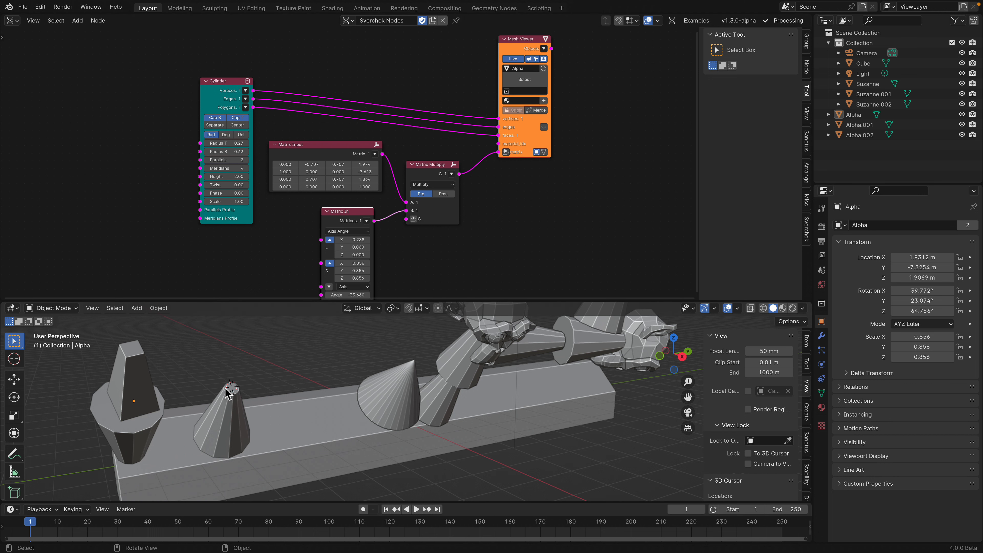
scroll(267, 244, "down", 1)
middle_click_drag(238, 357, 253, 346, "shift")
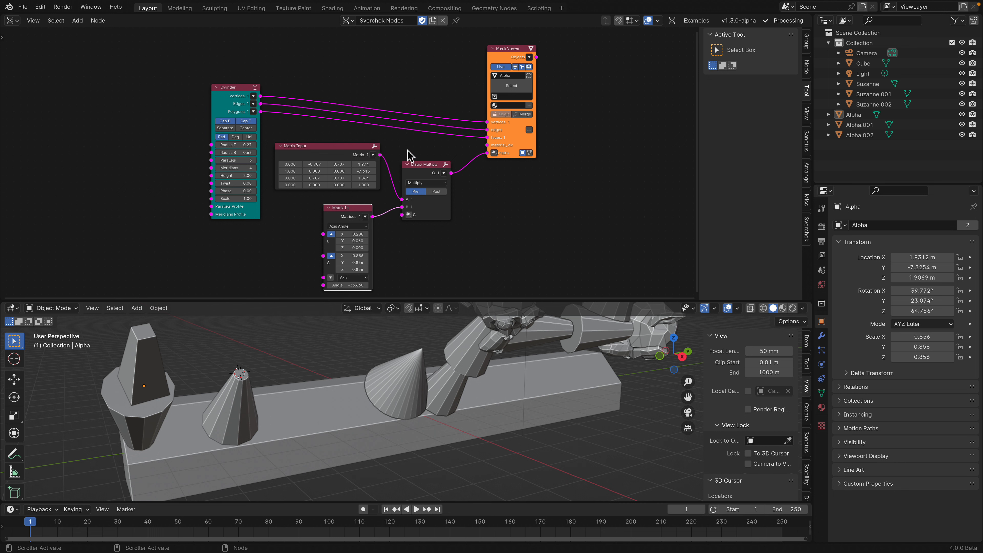
- Select all nodes, save the file and reveal the node editor's Presets settings
key("a")
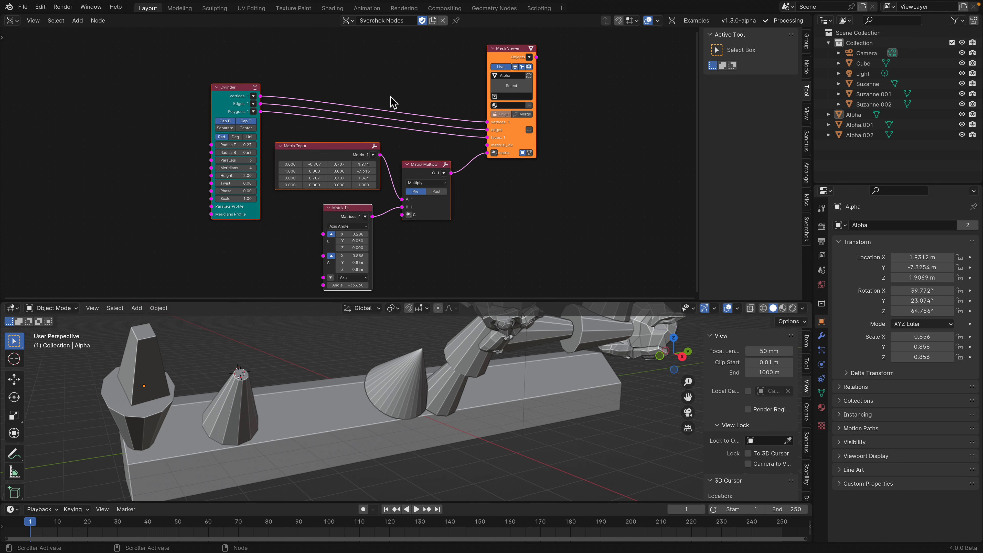
key("ctrl+s")
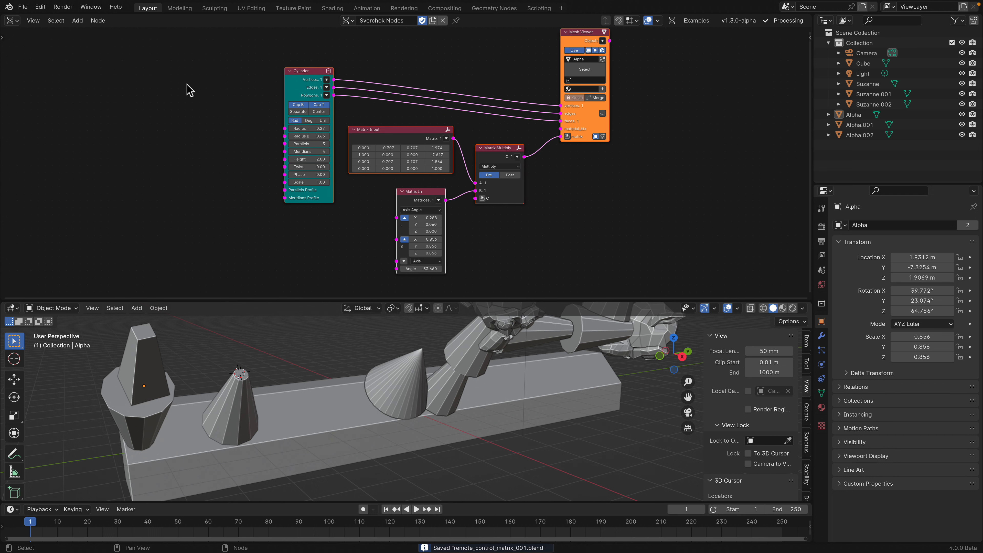
key("t")
left_click_drag(27, 94, 105, 90)
left_click(45, 101)
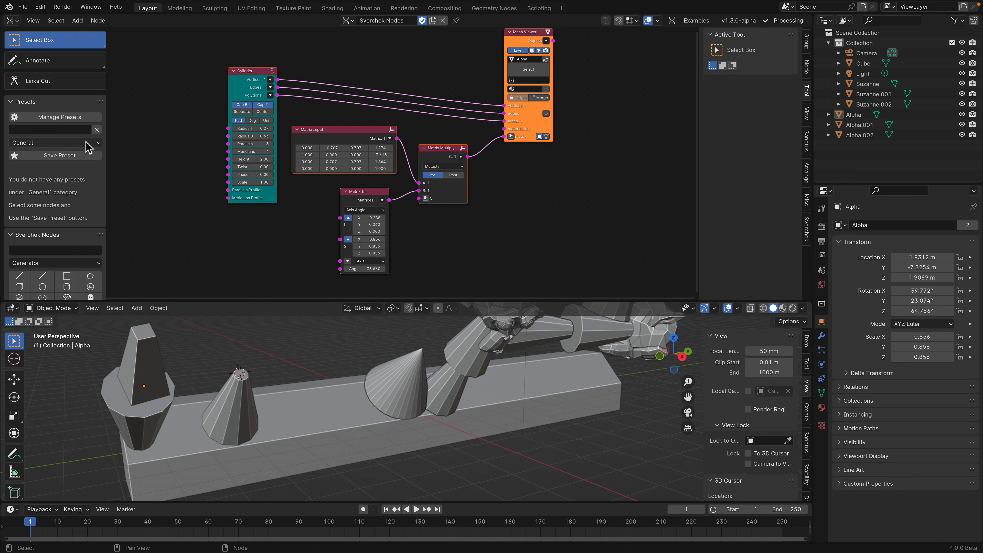
- Save the selected nodes as a General preset named snapObject
left_click(93, 22)
left_click(88, 132)
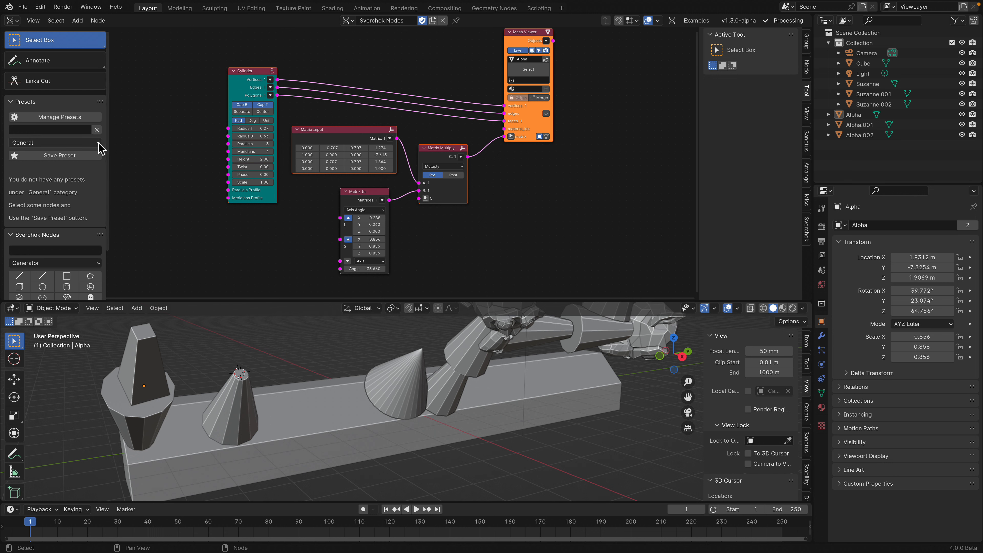
left_click(86, 157)
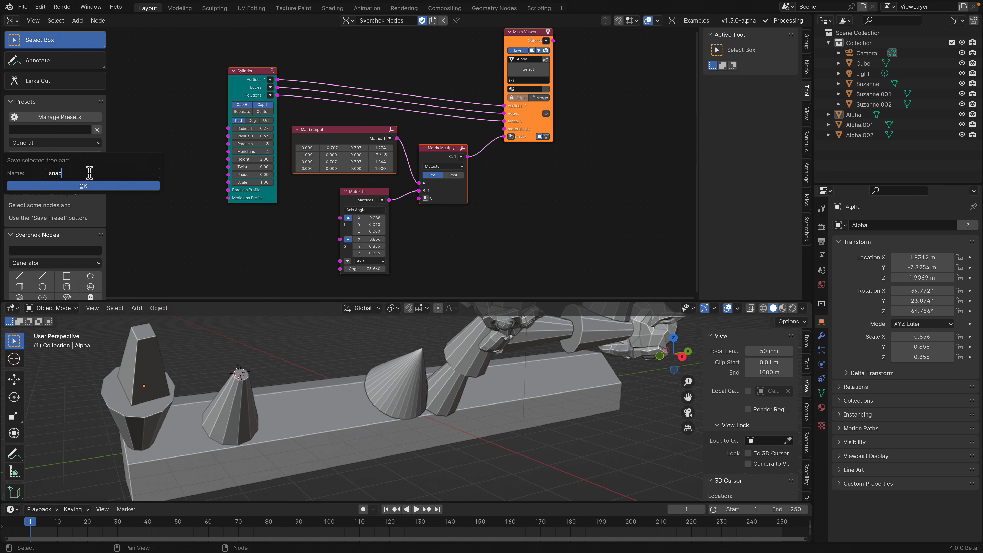
type("snapObject")
left_click(94, 186)
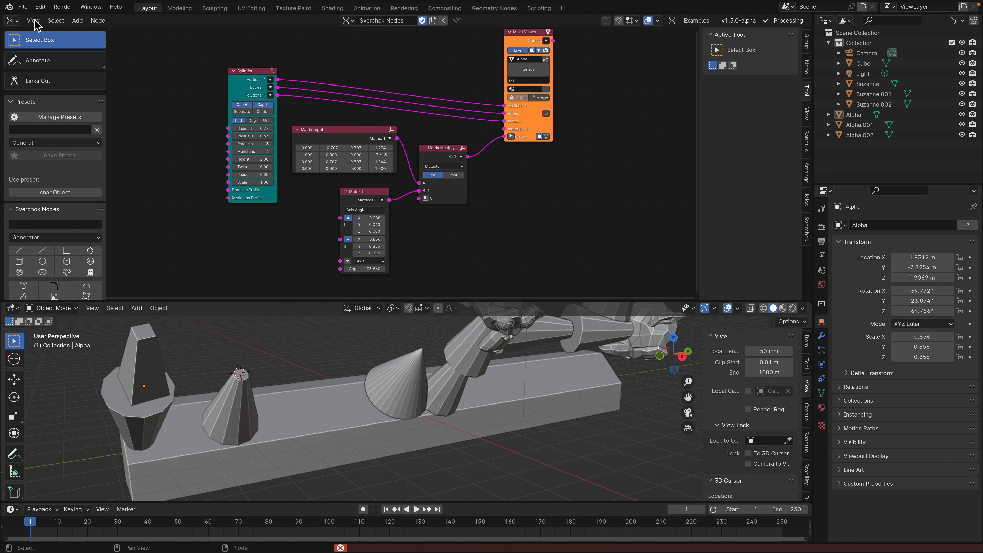
- Show the splash screen with the program version and close it
left_click(23, 7)
mouse_move(9, 7)
left_click(39, 18)
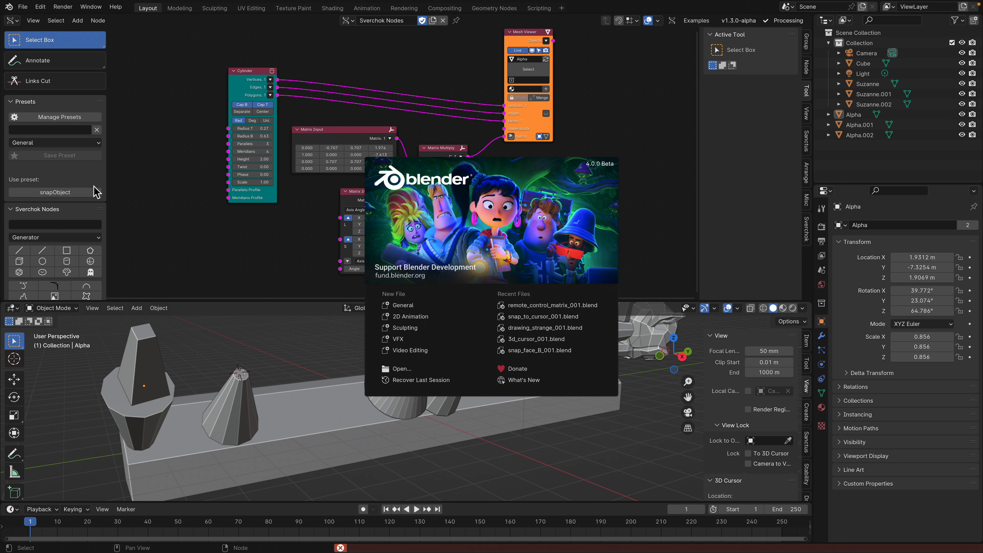
left_click(165, 181)
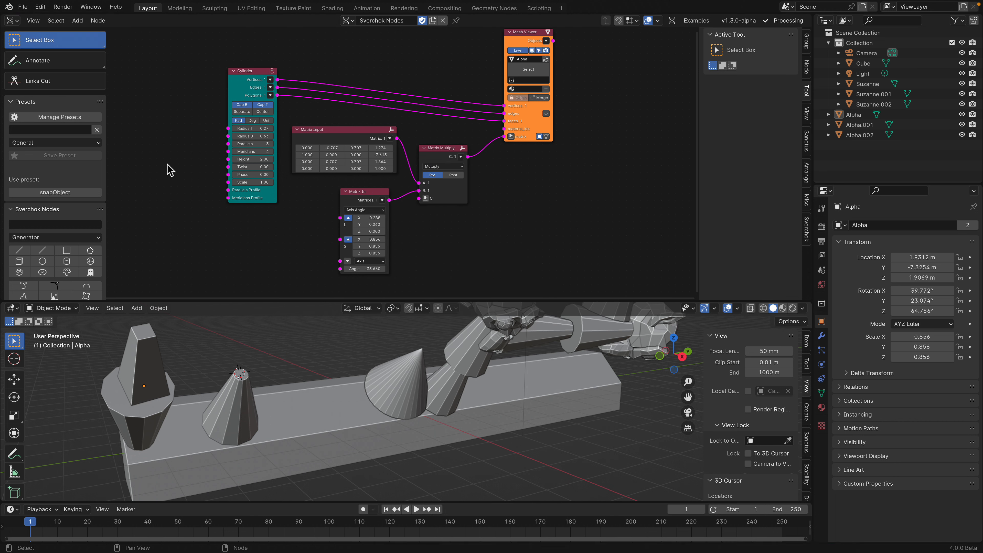
- Delete all nodes from the tree and place the 3D cursor on the block between the two cones
key("a")
key("x")
middle_click_drag(445, 364, 451, 374)
right_click(314, 409, "shift")
- Try to restore the node setup from the snapObject preset and by pasting nodes
left_click(67, 192)
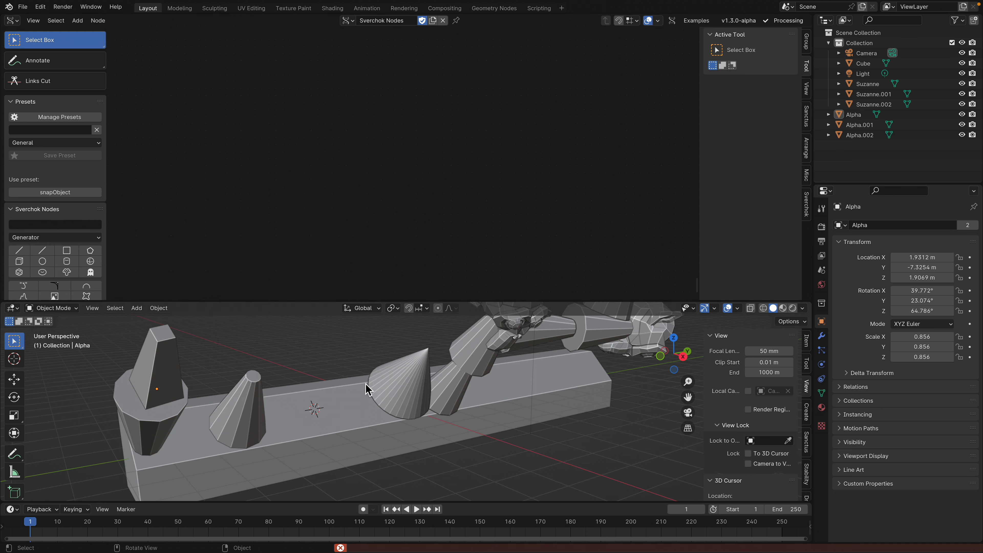
key("ctrl+v")
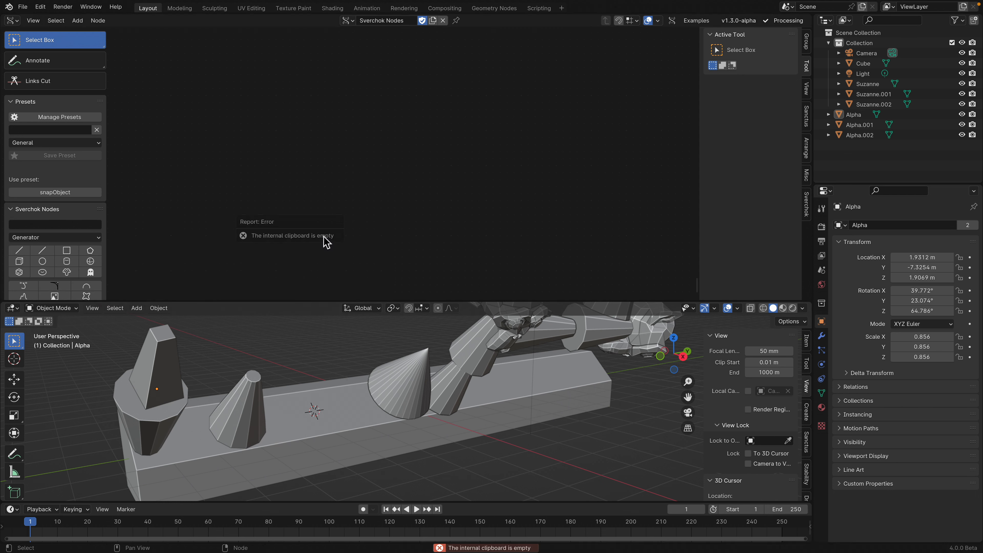
- Add a Torus generator node to the empty Sverchok node tree
key("shift+a")
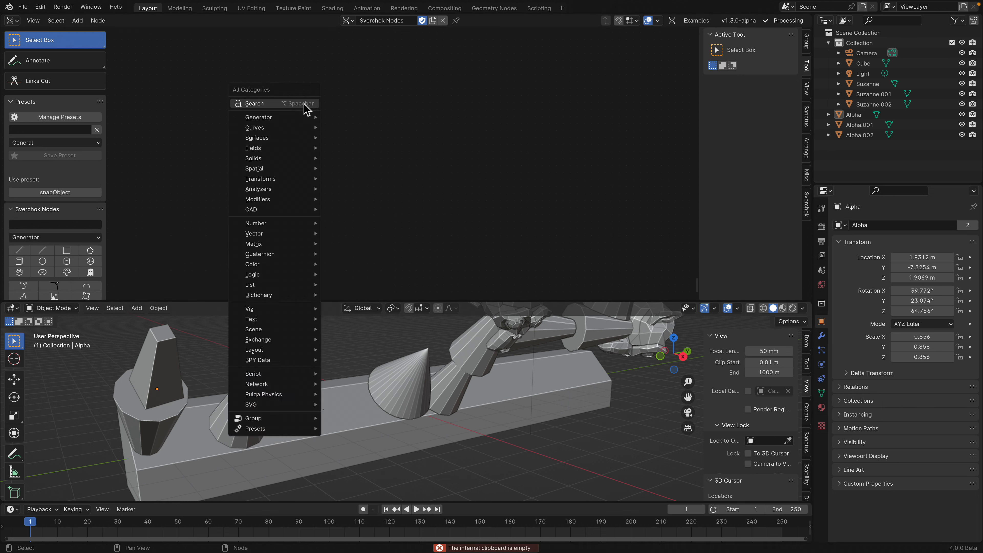
mouse_move(306, 121)
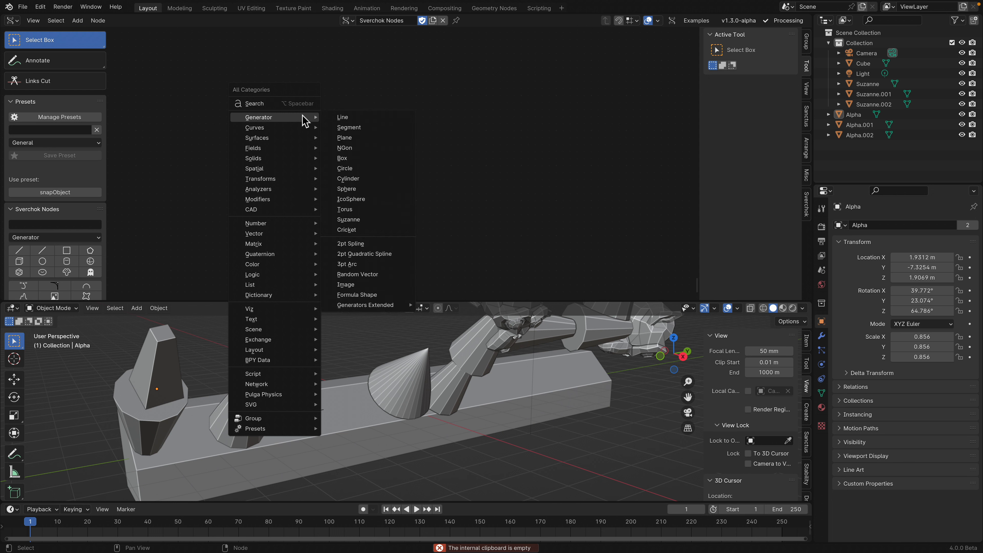
left_click(345, 210)
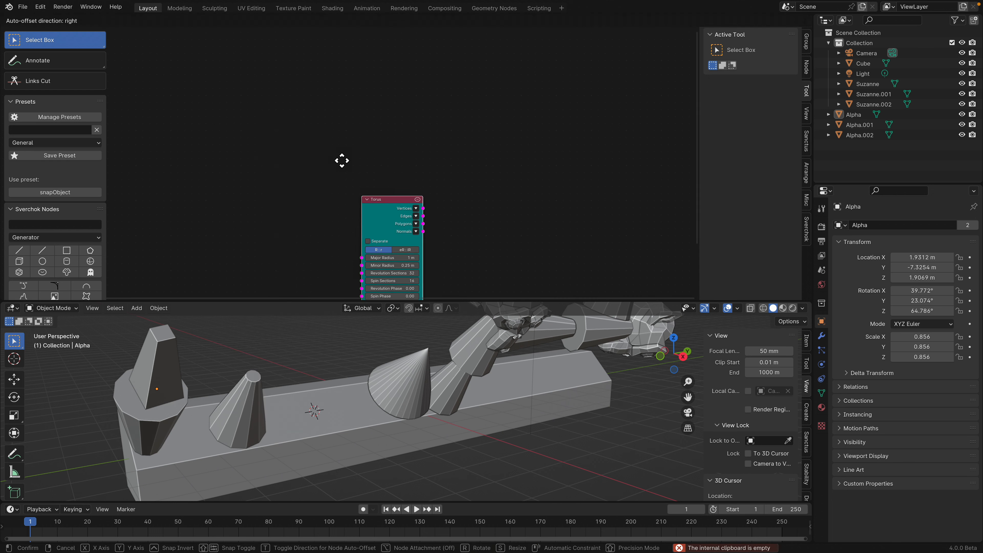
scroll(397, 121, "up", 2)
- Add a Mesh Viewer node beside the Torus node
key("shift+a")
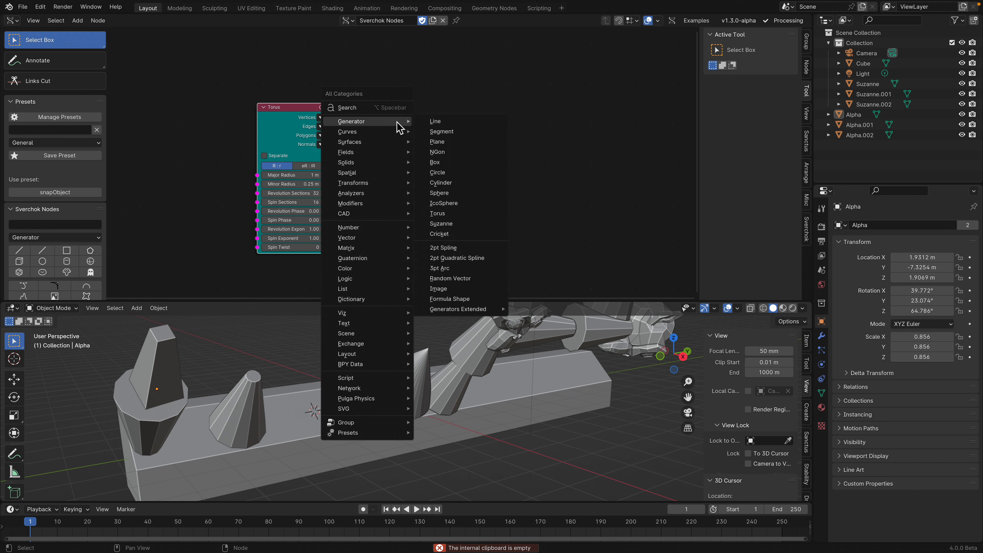
key("Escape")
left_click(465, 124)
key("alt+space")
type("v")
key("Return")
left_click(406, 100)
- Add a Matrix Input node holding the 3D cursor's transform, using the "3d cursor to Matrix In" entry
key("alt+space")
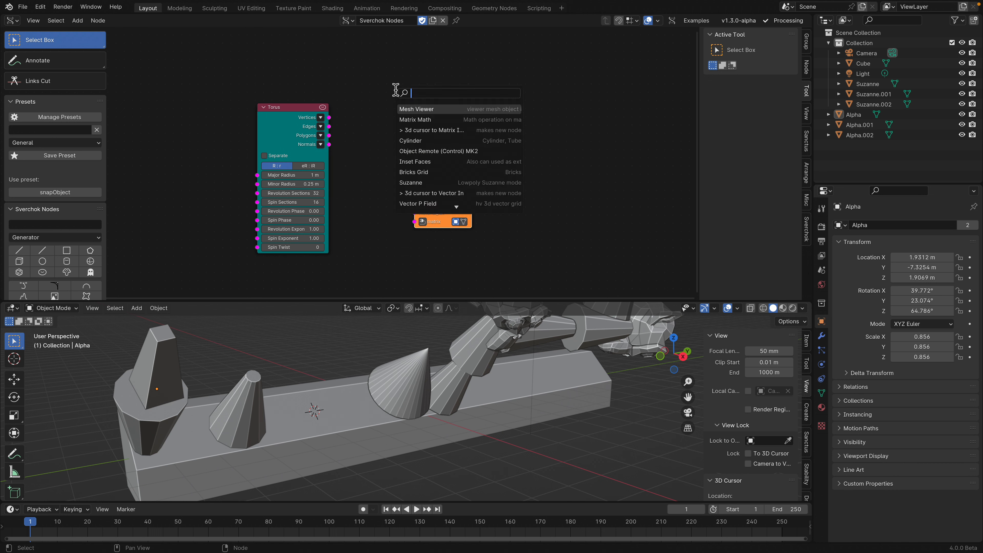
type("matir")
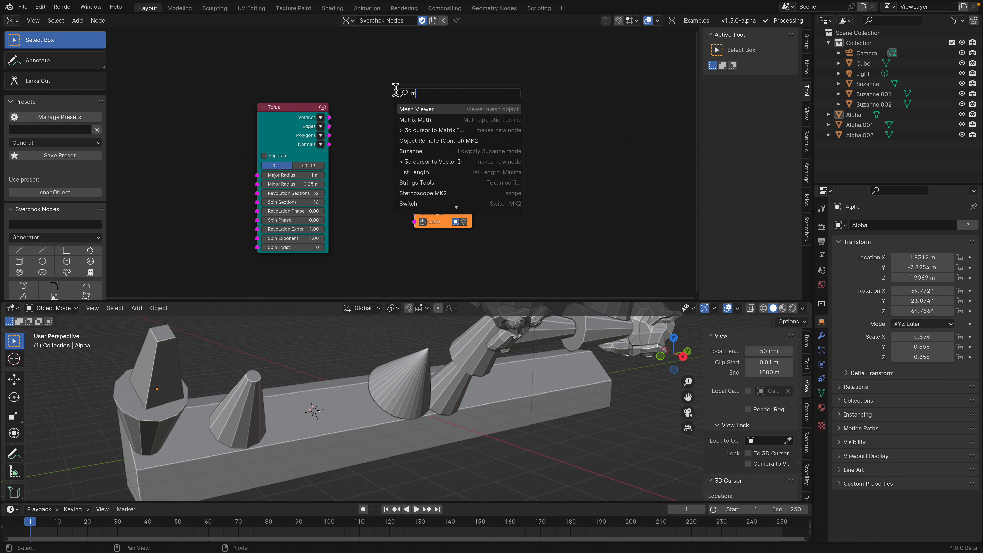
key("BackSpace")
key("BackSpace")
key("BackSpace")
key("BackSpace")
key("BackSpace")
type("3d c")
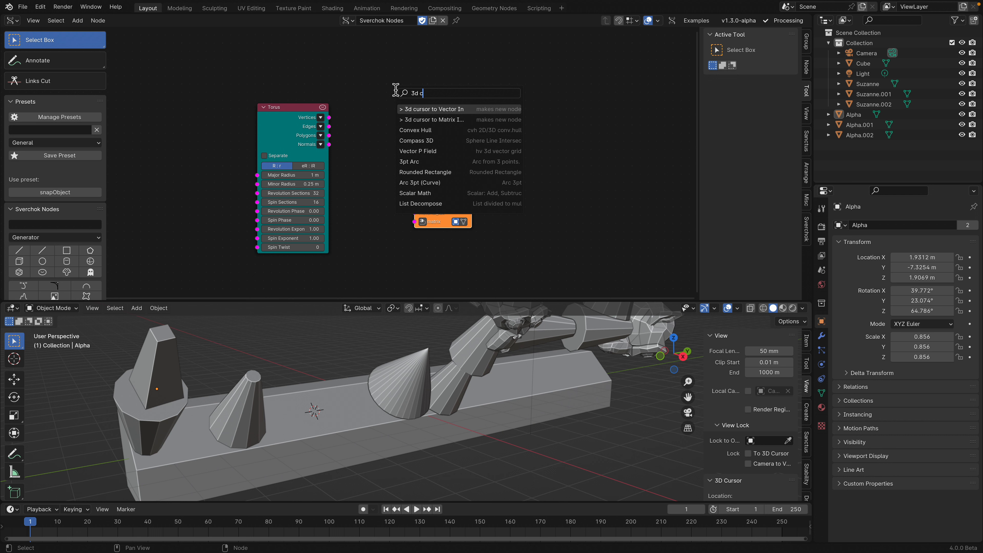
key("Down")
key("Return")
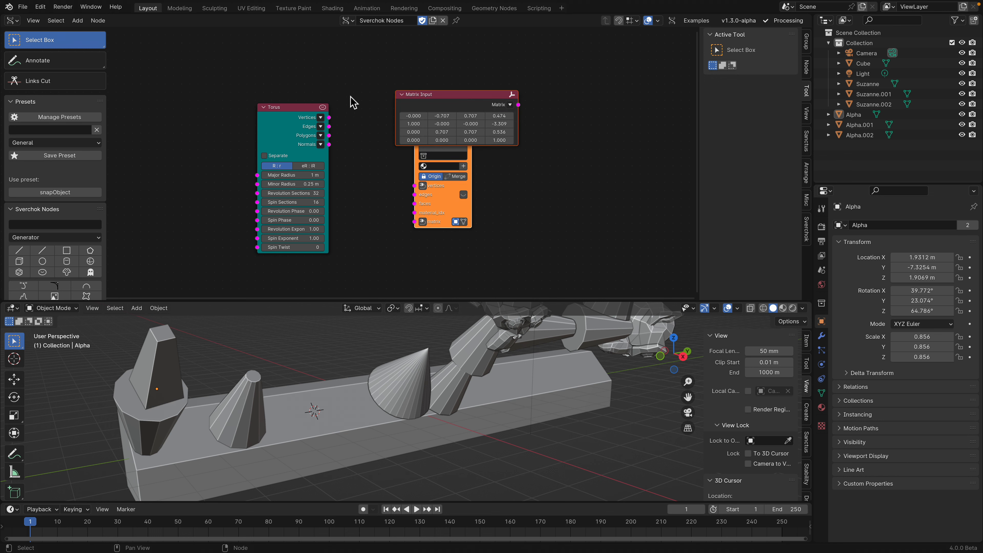
- Arrange the nodes with Matrix Input above Torus and the Mesh Viewer apart to the right of both
left_click_drag(420, 100, 337, 63)
left_click(293, 95)
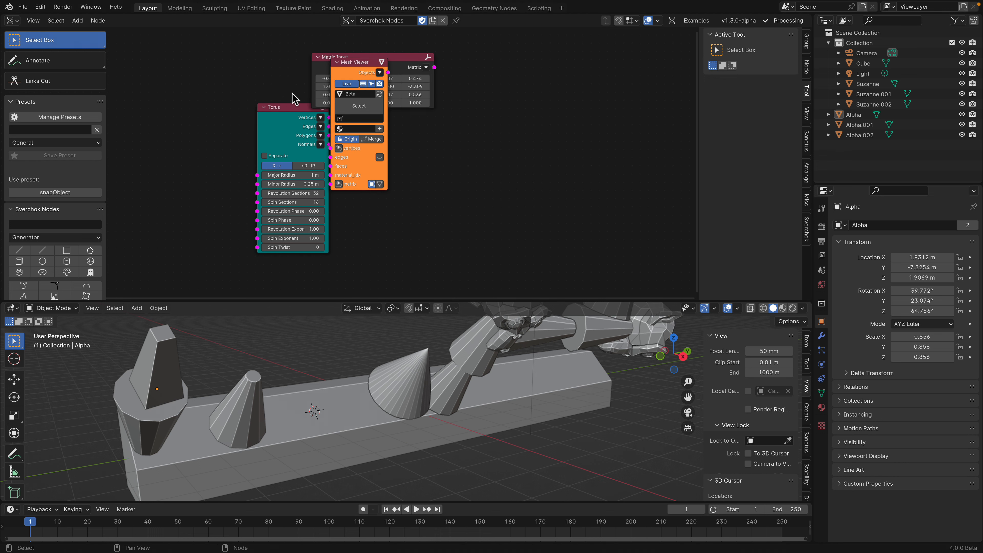
left_click_drag(294, 108, 490, 106)
left_click_drag(358, 64, 615, 74)
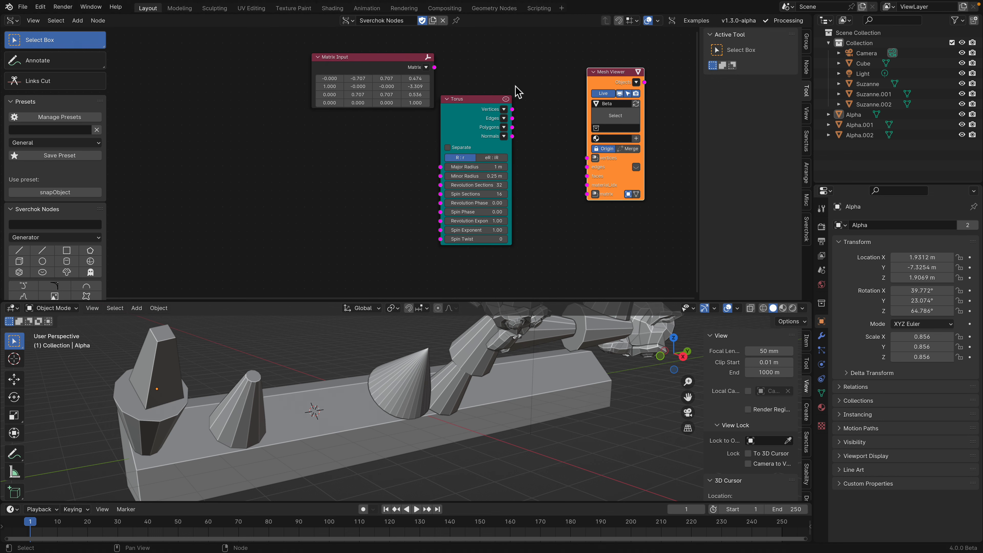
left_click_drag(486, 102, 393, 117)
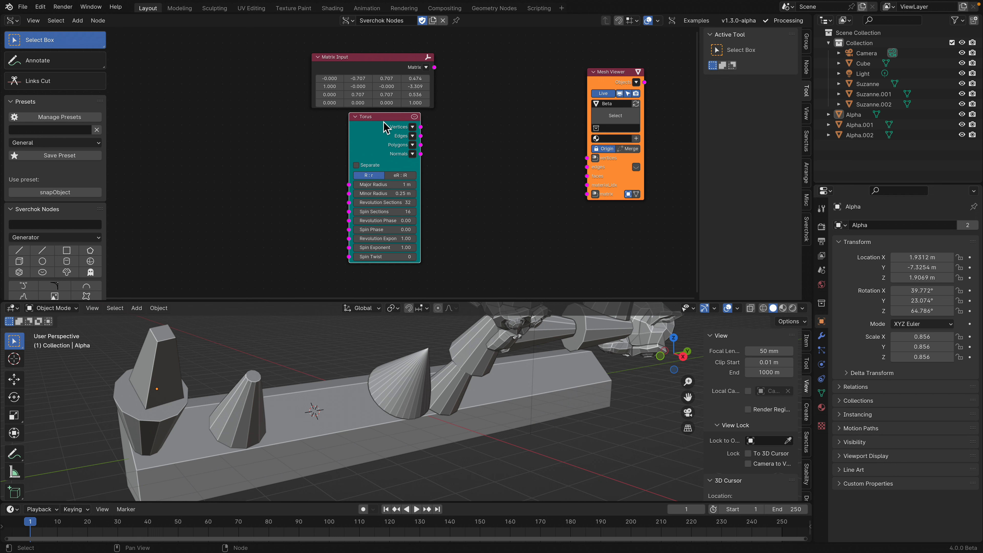
- Connect the torus's vertices, edges and polygons to the Mesh Viewer, and link the Matrix Input output to its matrix socket
left_click(603, 86)
key("f")
left_click(470, 78)
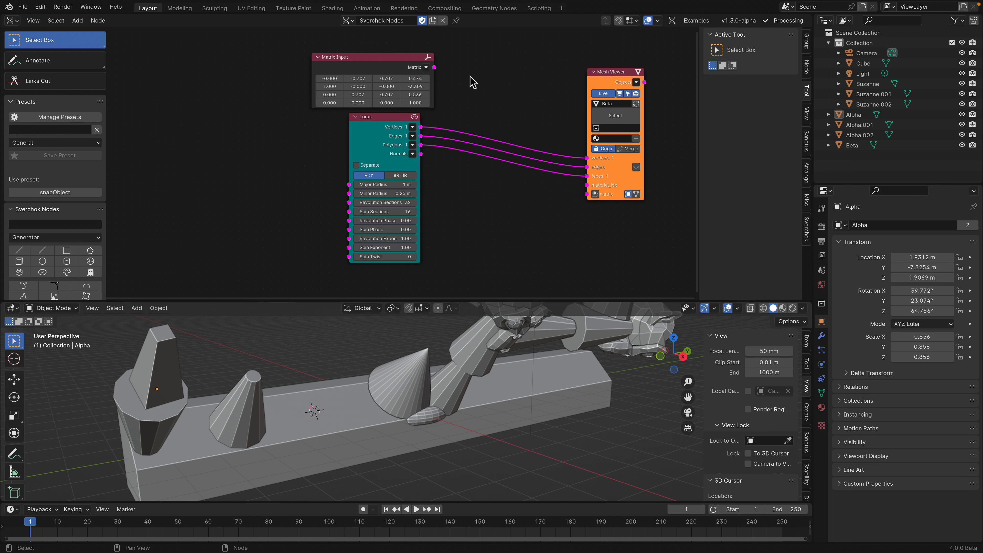
left_click_drag(434, 67, 587, 194)
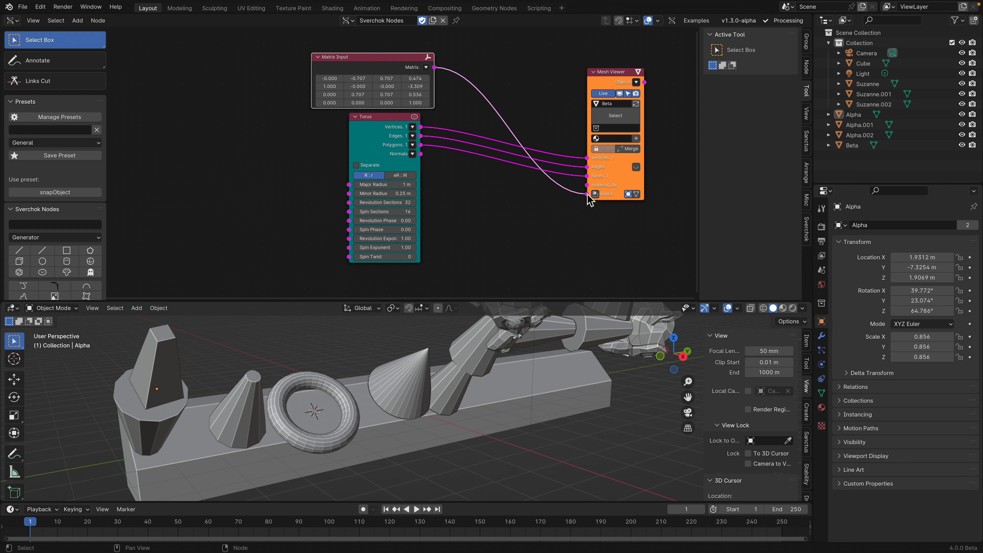
- Set the torus's major radius to 0.63 m and minor radius to 0.44 m
middle_click_drag(430, 377, 414, 396)
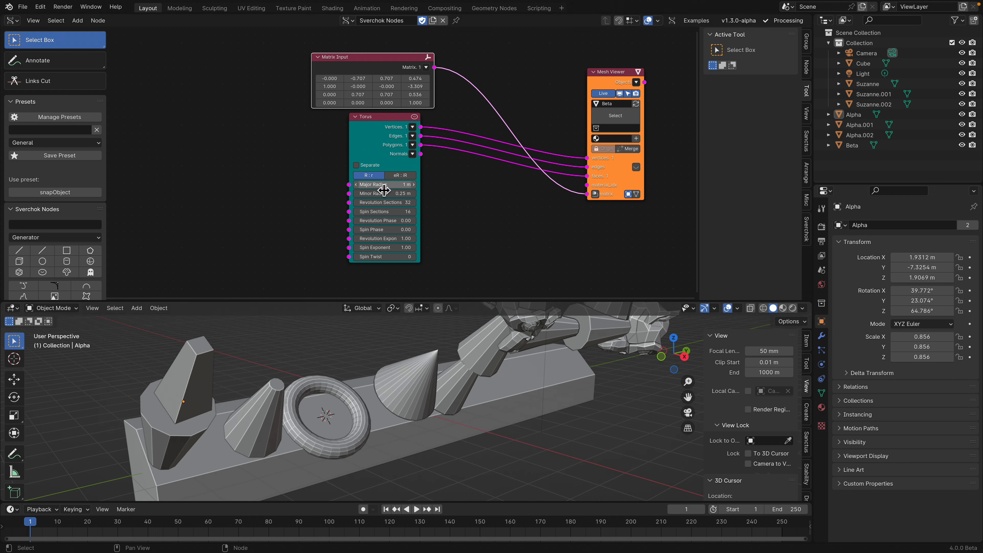
mouse_move(385, 193)
left_mouse_down("shift")
mouse_move(399, 193)
mouse_move(388, 193)
left_mouse_up("shift")
scroll(381, 152, "up", 1)
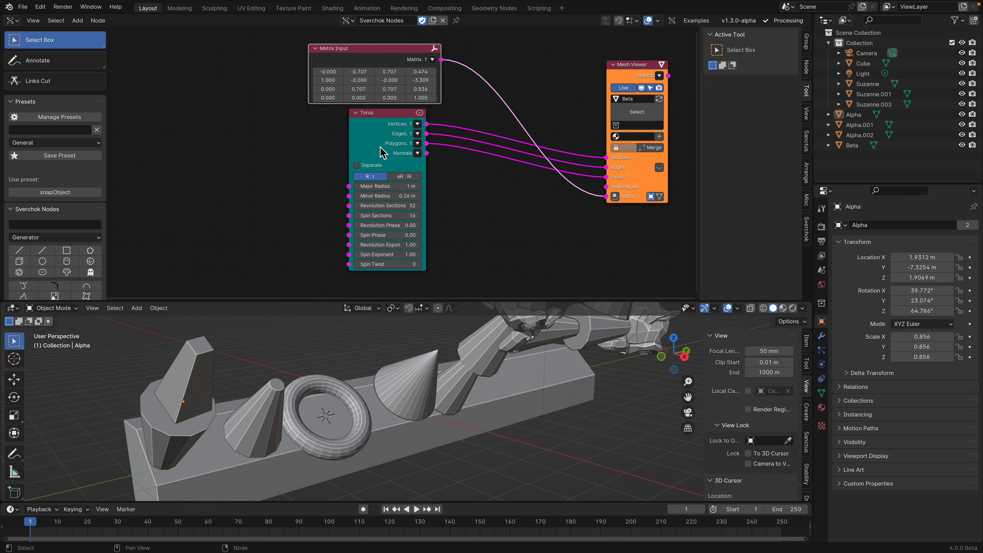
left_click_drag(382, 153, 305, 155)
middle_click_drag(423, 385, 425, 370)
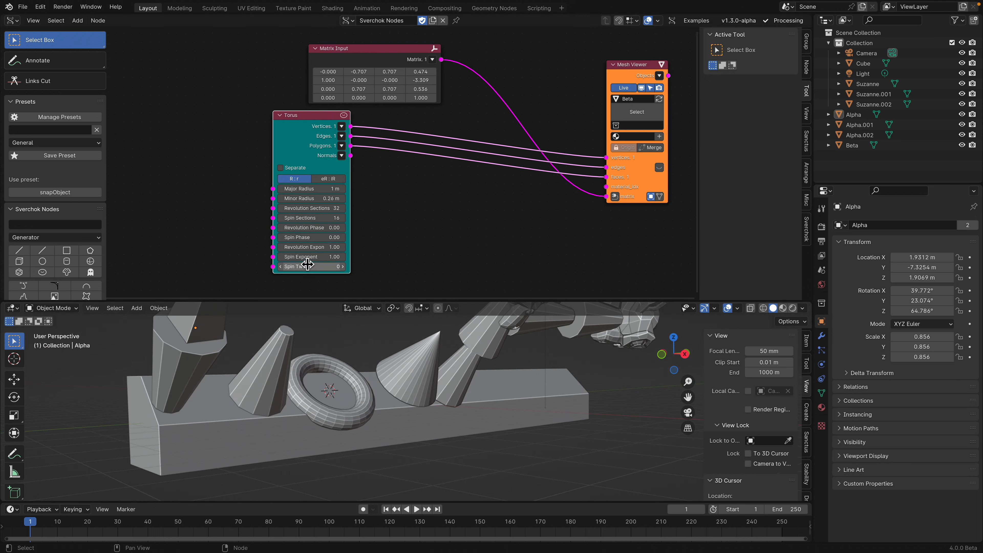
mouse_move(312, 189)
left_mouse_down()
mouse_move(320, 198)
mouse_move(329, 189)
mouse_move(311, 189)
left_mouse_up()
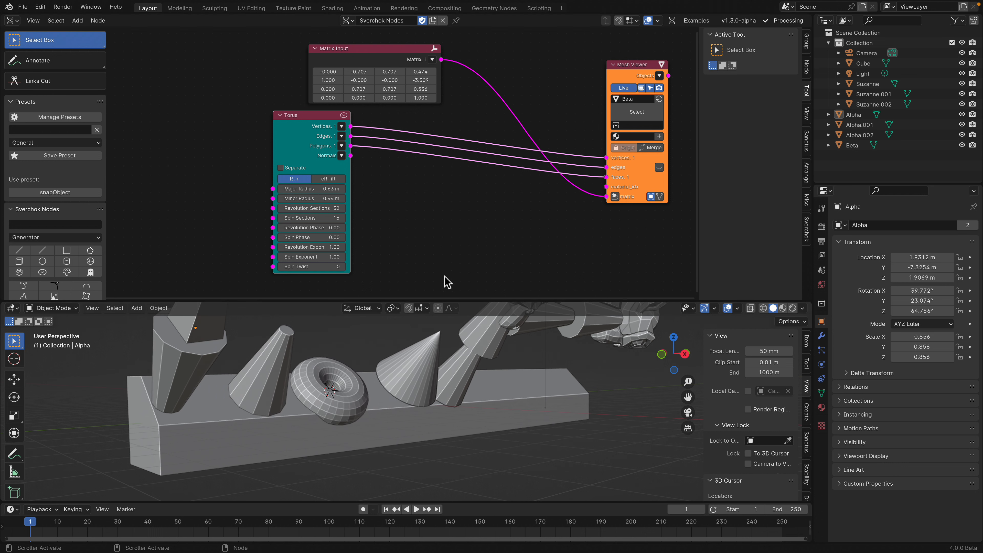
middle_click_drag(387, 368, 341, 419)
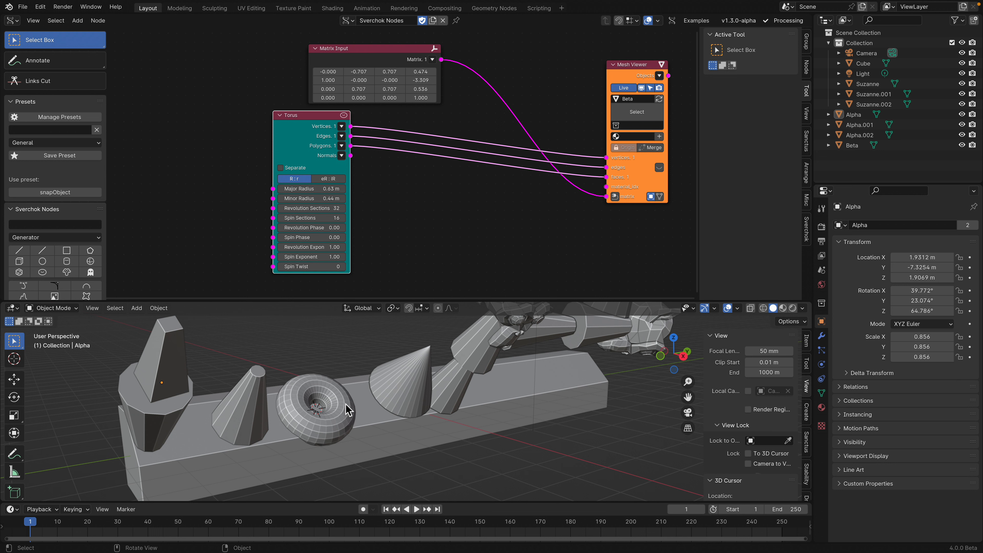
left_click_drag(629, 168, 630, 167)
key("shift+a")
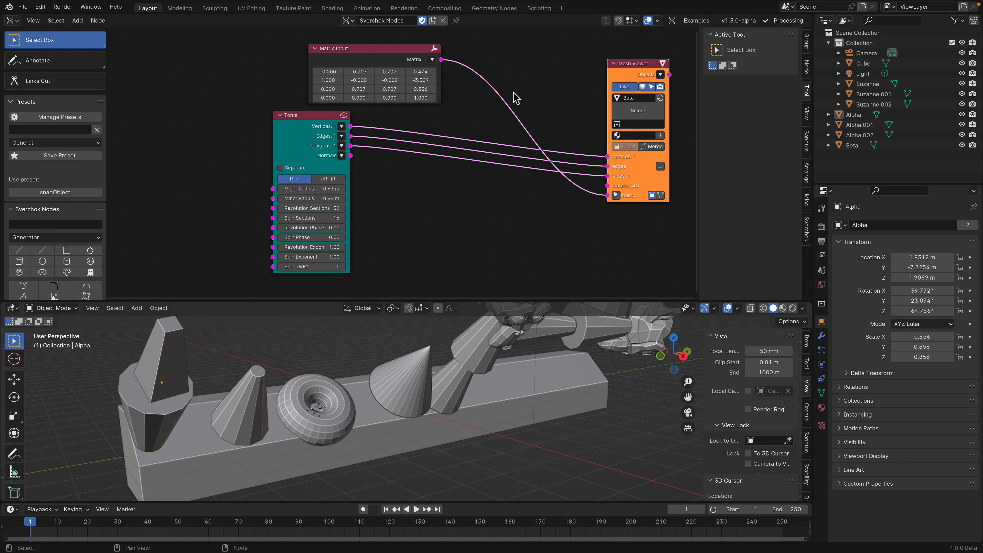
key("alt+space")
type("matr")
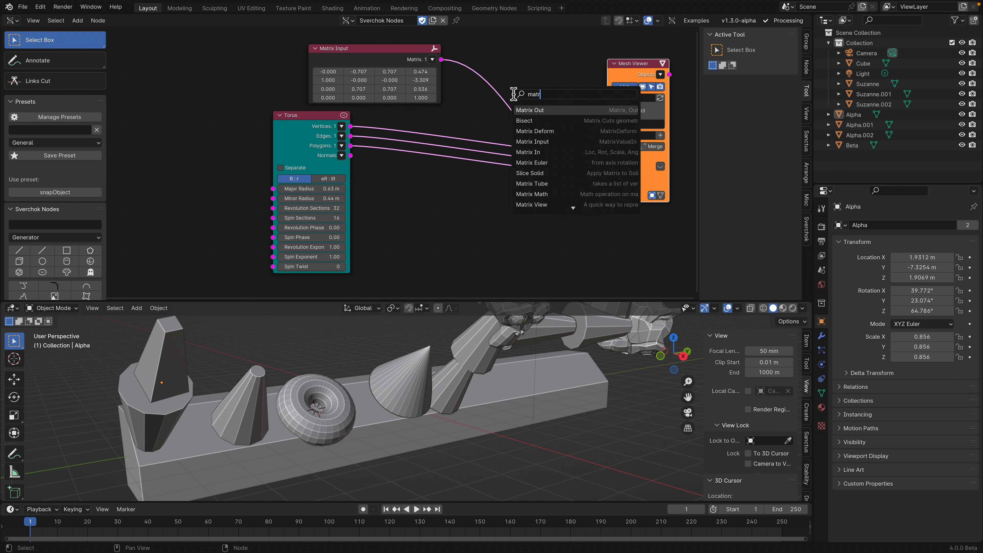
key("Down")
key("Down")
key("Down")
key("Return")
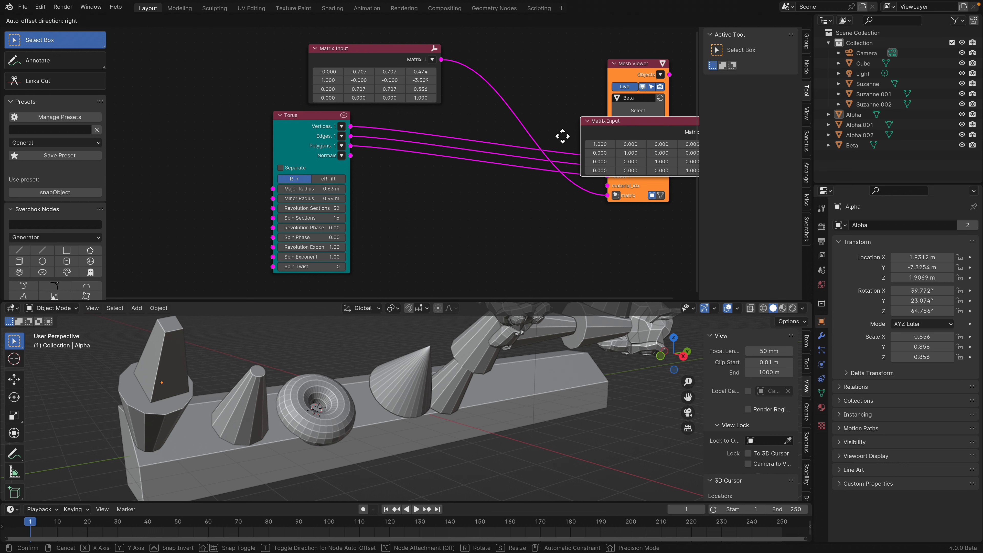
left_click(500, 222)
key("shift+a")
mouse_move(497, 204)
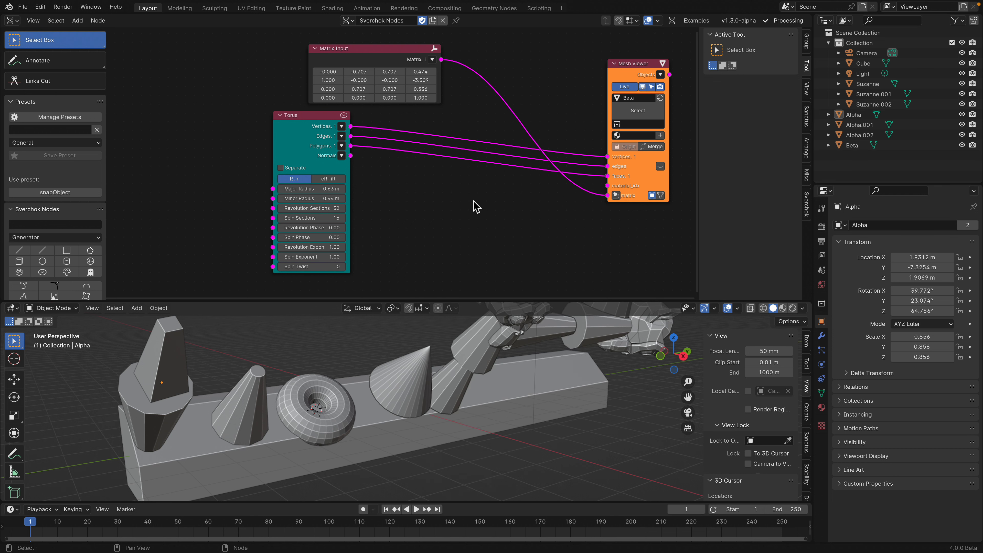
- Insert a Matrix Math node set to Multiply into the matrix link, and feed its B input from a new Matrix In node
key("alt+space")
type("matrix mat")
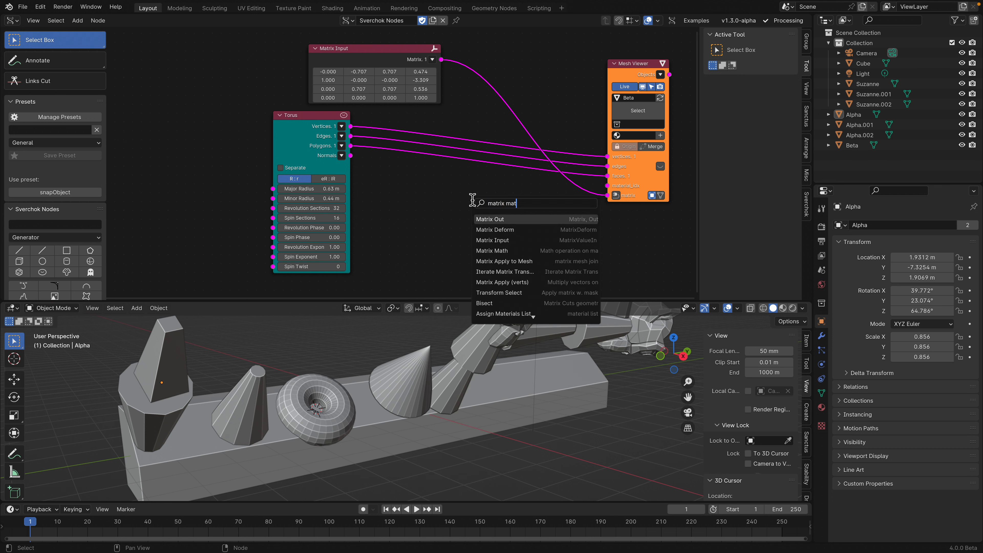
key("Down")
key("Down")
key("Down")
key("Return")
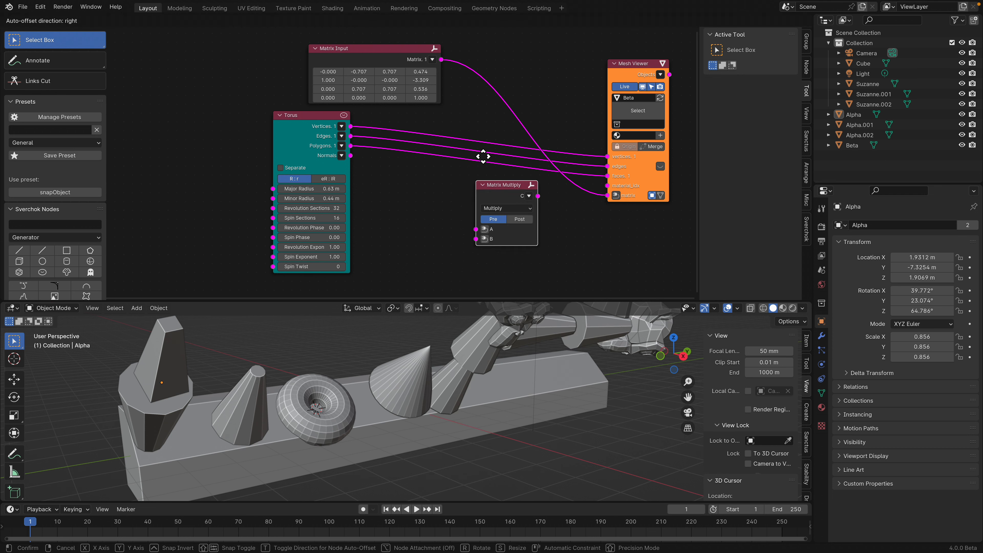
left_click(499, 77)
left_click(493, 119)
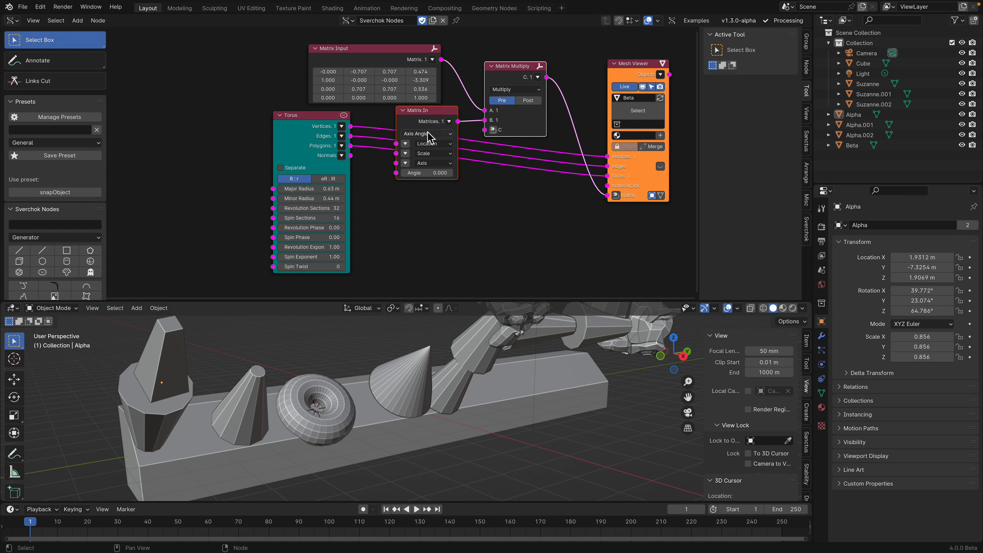
- Expand the Matrix In node's location and set its Z offset to 0.414
left_click(406, 143)
left_click_drag(432, 161, 446, 161)
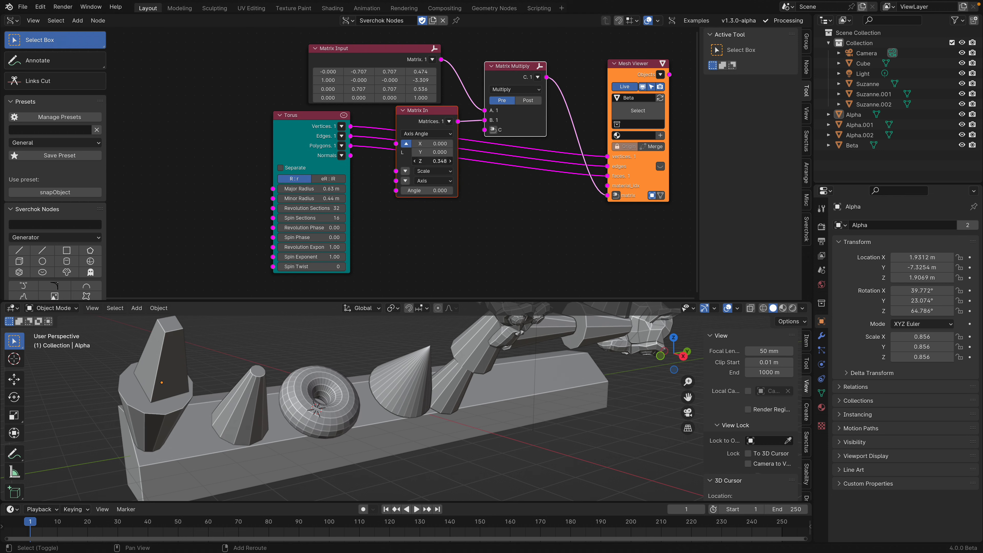
middle_click_drag(391, 392, 346, 331)
left_click_drag(437, 160, 441, 160)
middle_click_drag(348, 341, 322, 342)
left_click_drag(431, 161, 427, 161)
- Examine the objects placed along the block, selecting several of them including the Suzanne heads
middle_click_drag(387, 387, 446, 396)
left_click(430, 395)
key("g")
right_click(470, 409)
left_click(495, 344)
left_click(437, 371)
left_click(511, 392)
middle_click_drag(511, 392, 491, 351)
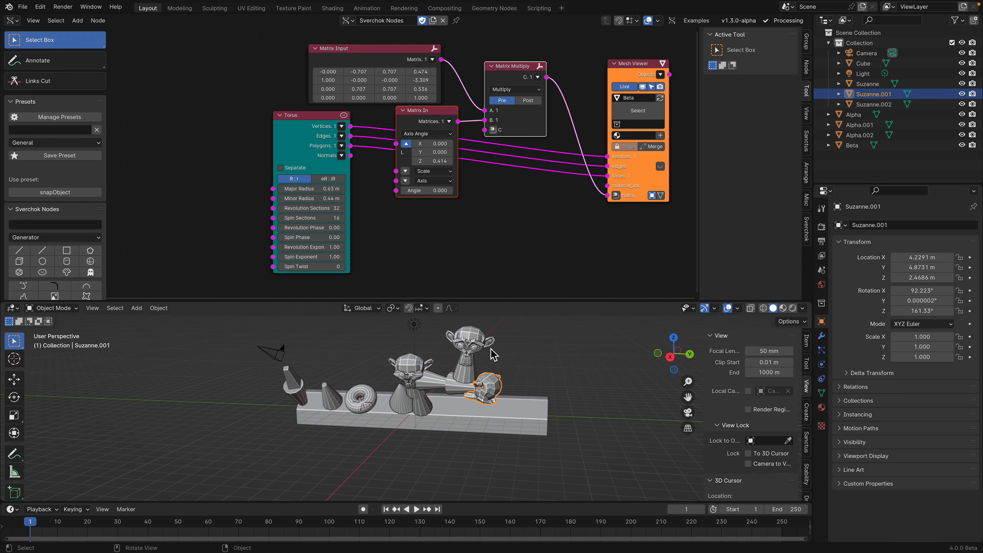
left_click(460, 347)
left_click(406, 364)
left_click(480, 399)
- Collapse the node editor's sidebar and widen its tool shelf
middle_click_drag(397, 229, 429, 242)
middle_click_drag(448, 134, 260, 118)
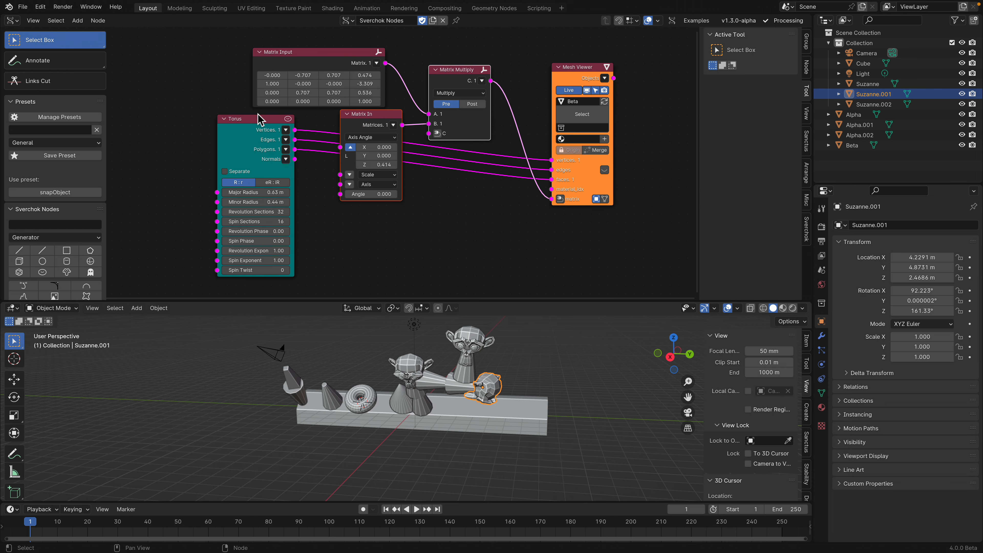
left_click_drag(702, 128, 850, 131)
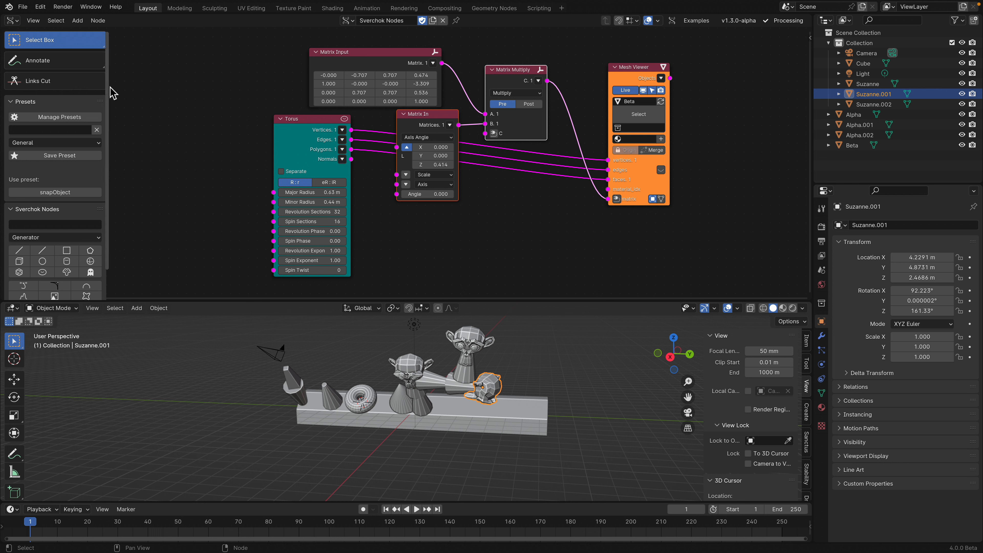
left_click_drag(109, 109, 157, 114)
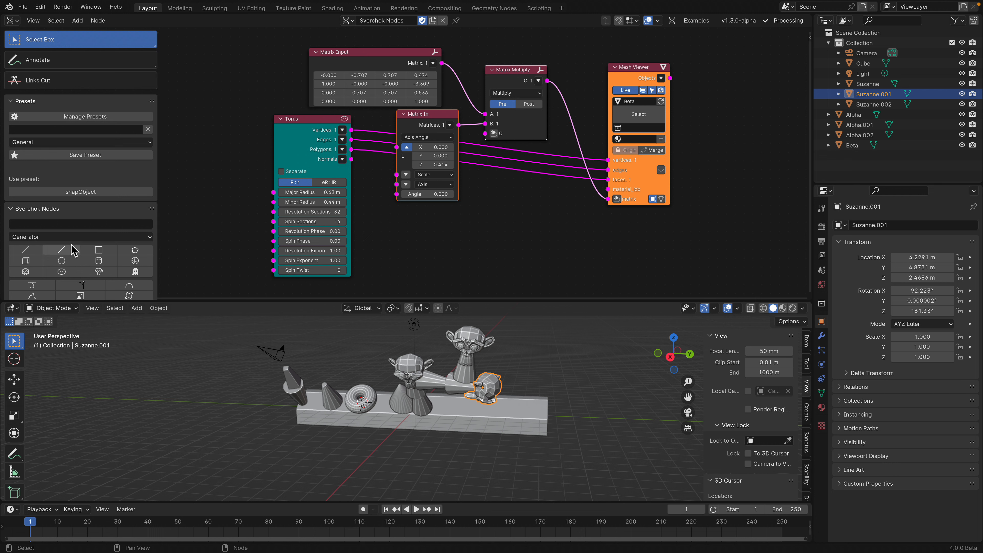
- Add a Suzanne generator node below the Matrix In node and delete it again
scroll(74, 248, "down", 2)
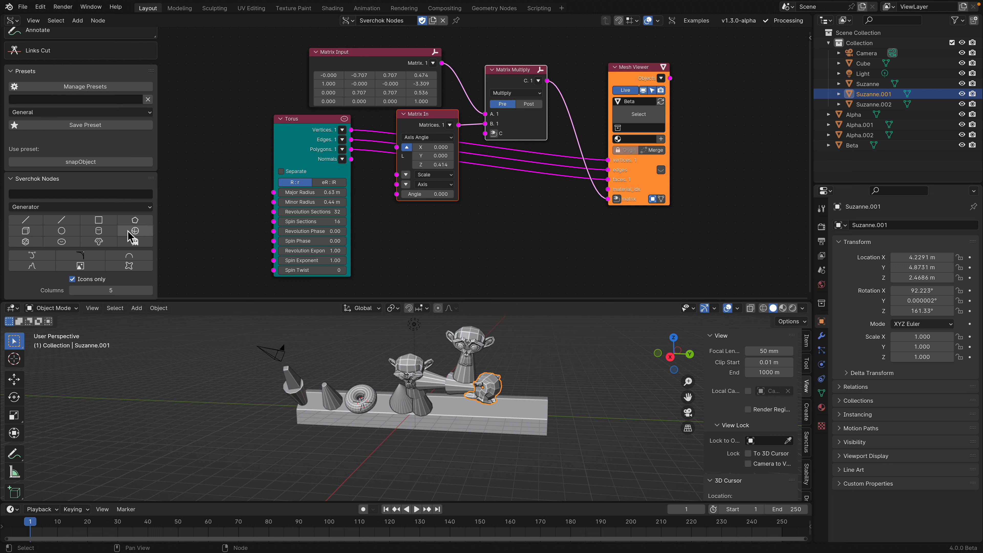
left_click(99, 241)
left_click(410, 234)
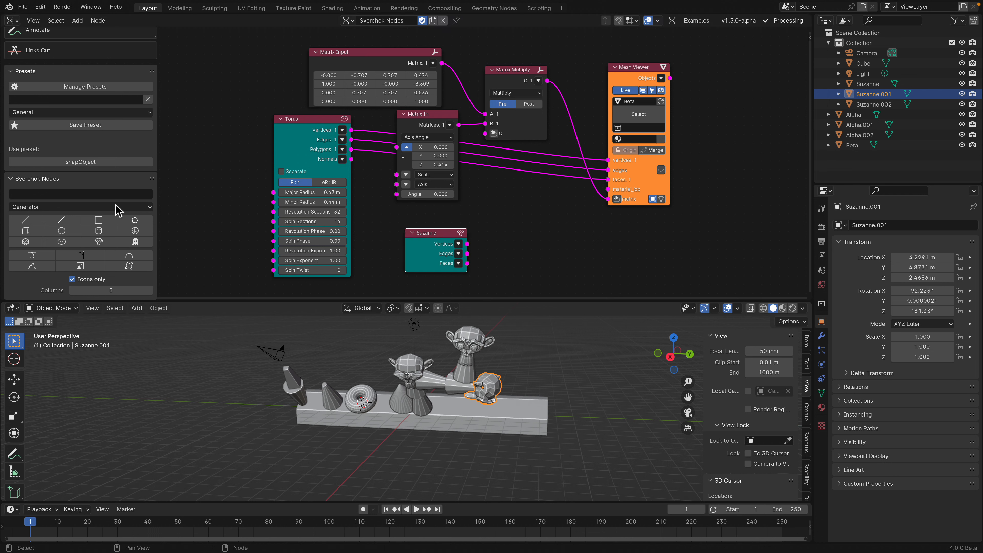
middle_click_drag(302, 245, 262, 224)
key("Delete")
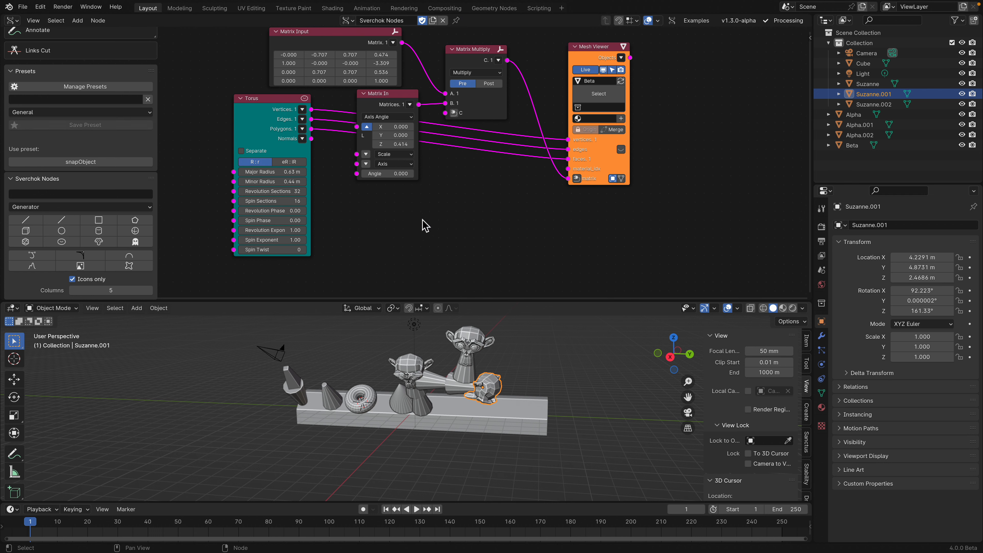
- Disconnect the Torus node's Polygons output from the Mesh Viewer's faces input
left_click_drag(568, 160, 508, 250)
left_click(508, 250)
scroll(505, 244, "down", 2)
middle_click_drag(405, 430, 438, 428)
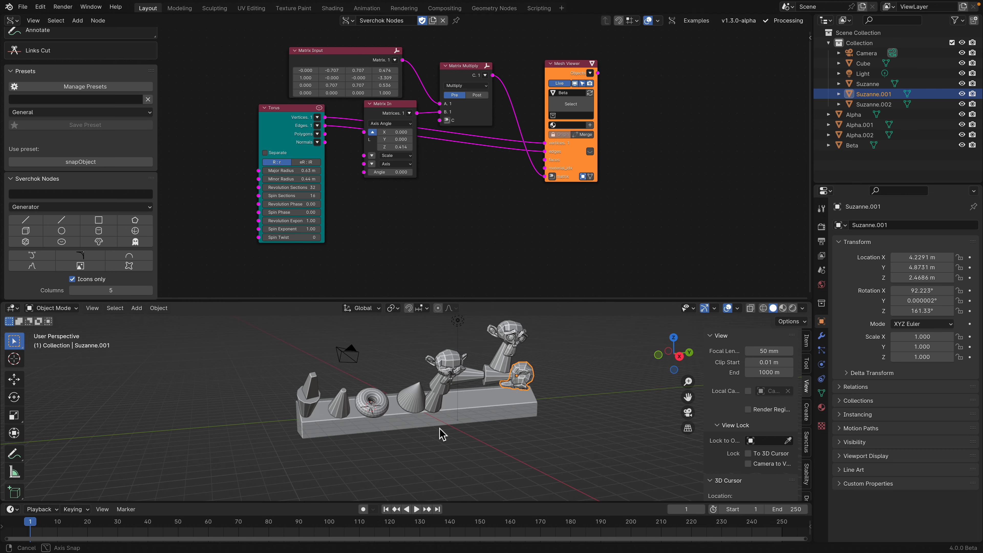
scroll(387, 423, "up", 2)
mouse_move(346, 420)
middle_mouse_down()
mouse_move(360, 418)
mouse_move(350, 432)
middle_mouse_up()
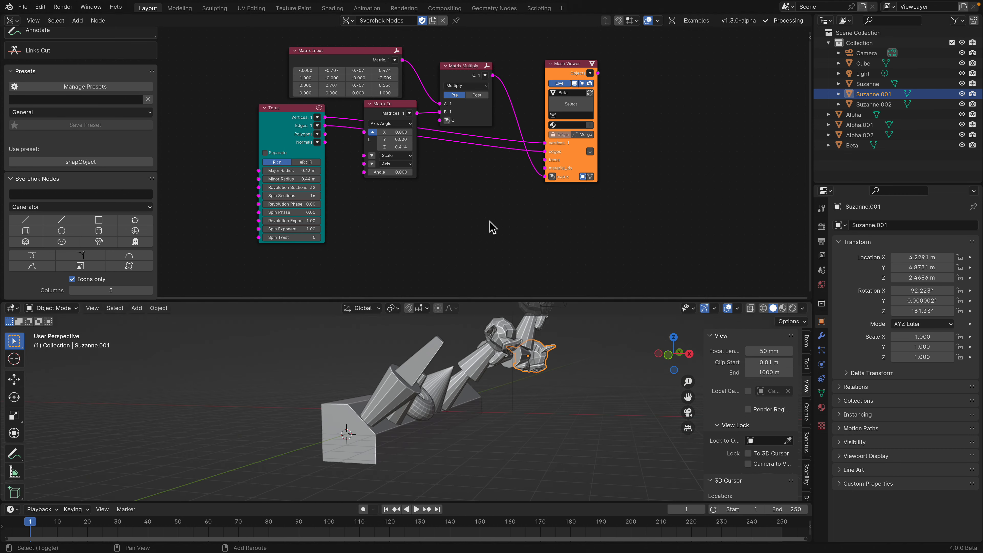
- Duplicate the Beta Mesh Viewer node and place the copy in the empty space beside it
scroll(468, 220, "down", 3)
middle_click_drag(511, 251, 393, 222)
middle_click_drag(346, 434, 334, 439)
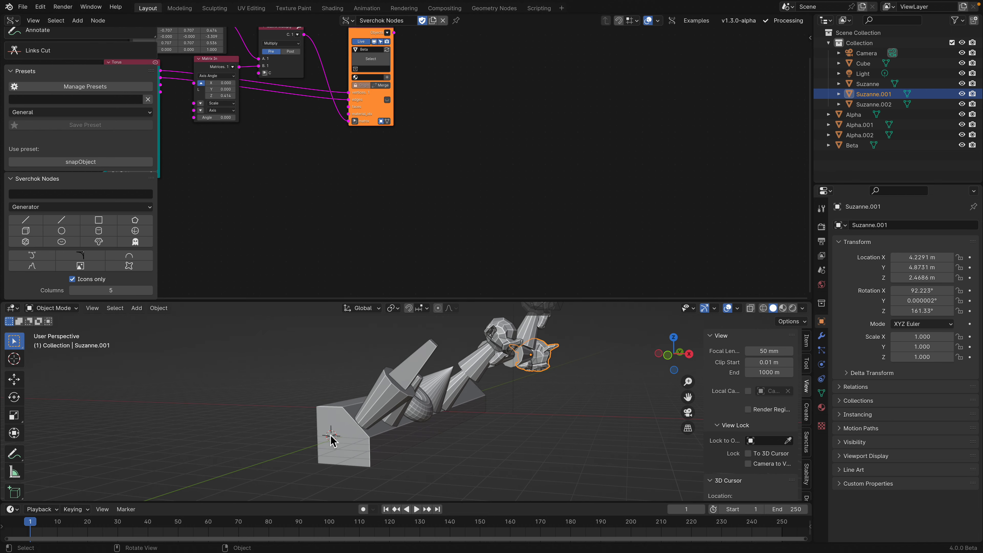
mouse_move(458, 157)
middle_mouse_down()
mouse_move(458, 175)
mouse_move(481, 180)
mouse_move(473, 147)
middle_mouse_up()
left_click(385, 36)
key("shift+d")
left_click(530, 82)
- Add a Suzanne generator node and link its Vertices, Edges and Faces outputs to the Gamma Mesh Viewer
left_click(98, 243)
left_click(417, 161)
scroll(414, 159, "up", 1)
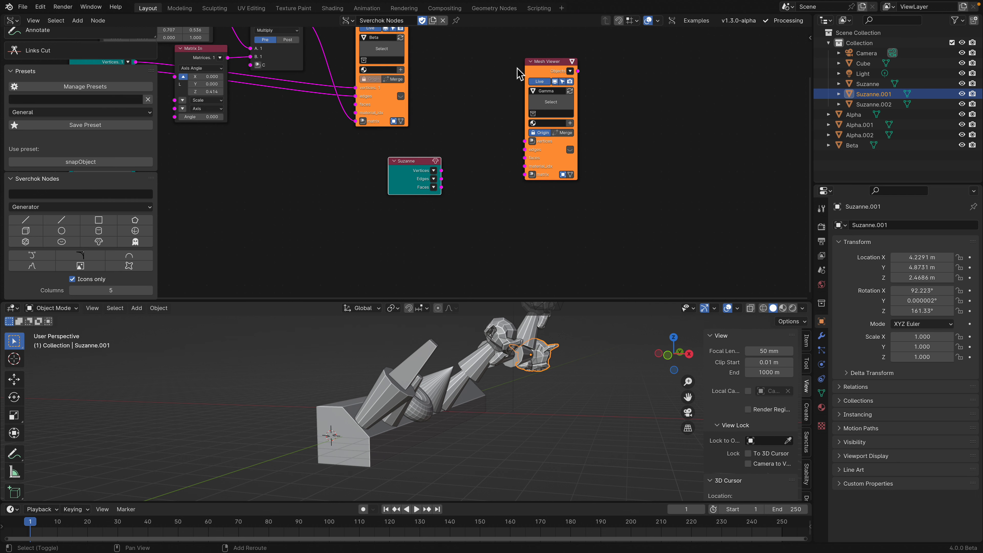
left_click(526, 73, "shift")
key("f")
left_click(499, 205)
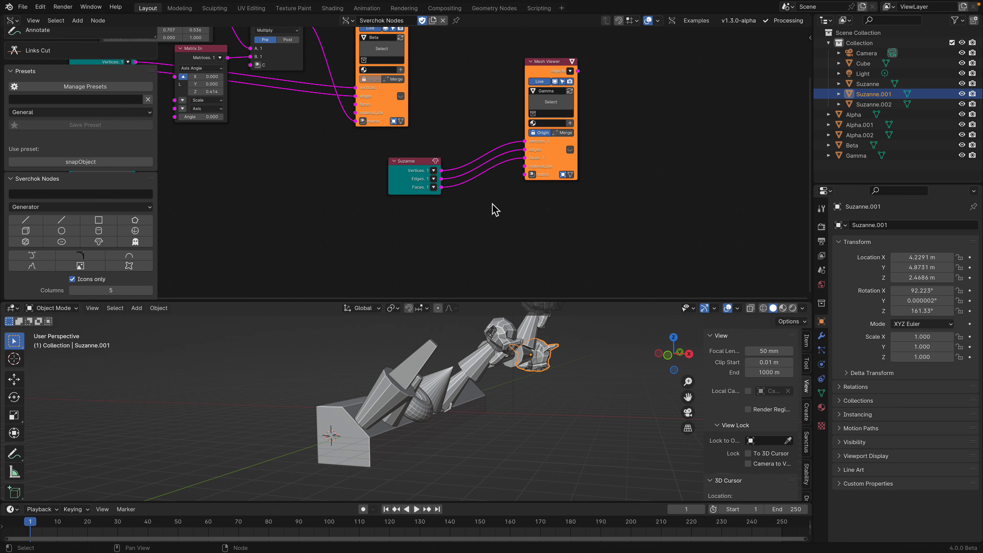
key("alt+space")
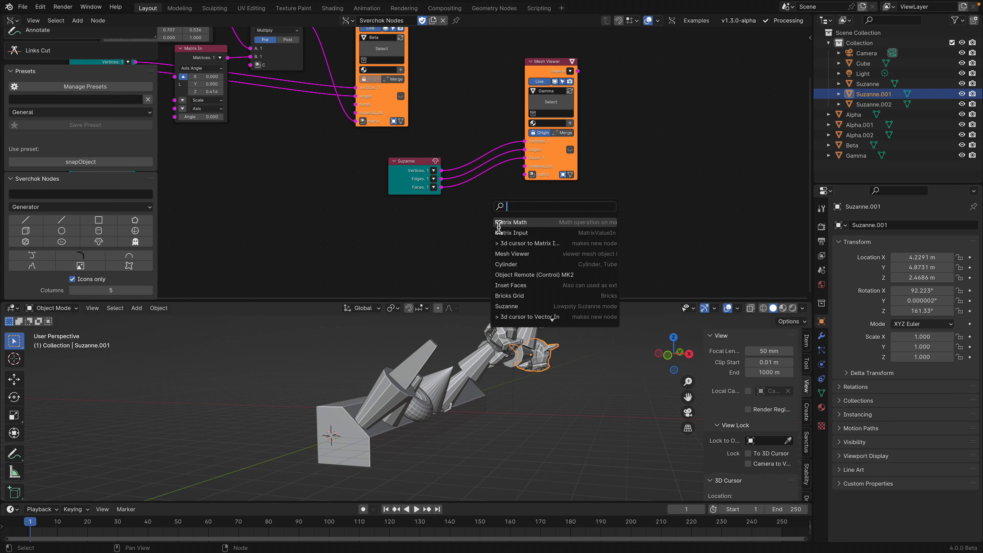
right_click(507, 243)
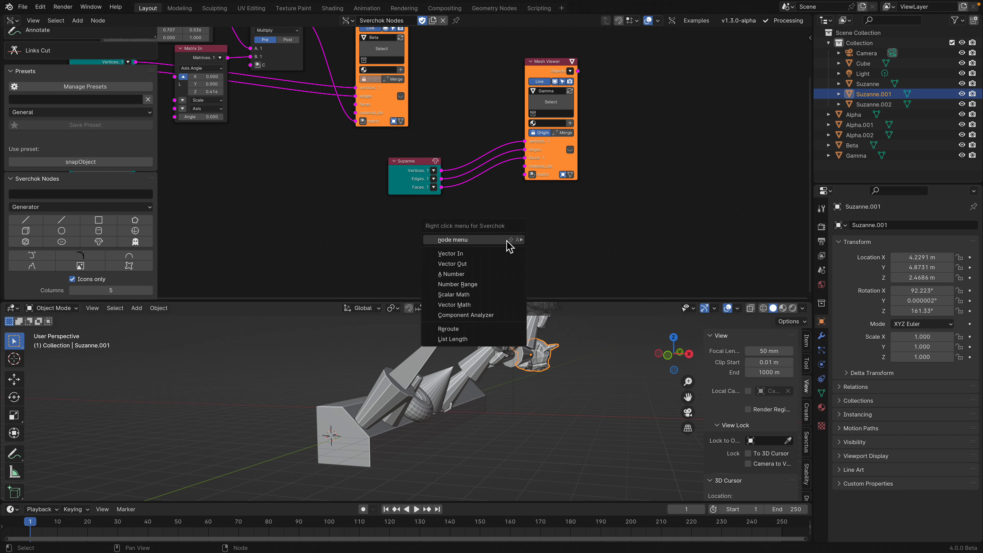
mouse_move(510, 245)
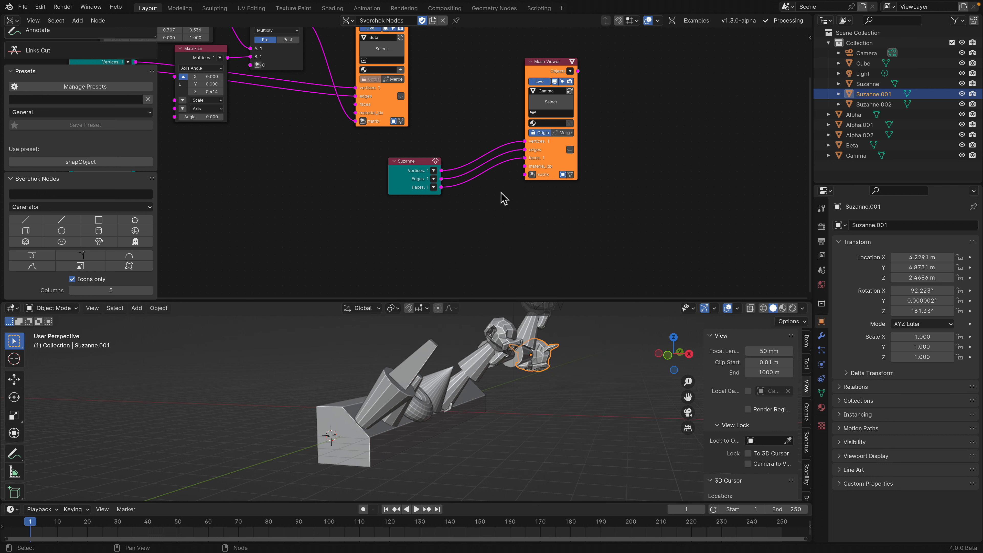
- Create a Matrix Input node from the 3D cursor below the Suzanne node and link it to the Gamma viewer's matrix input
key("alt+space")
left_click(507, 243)
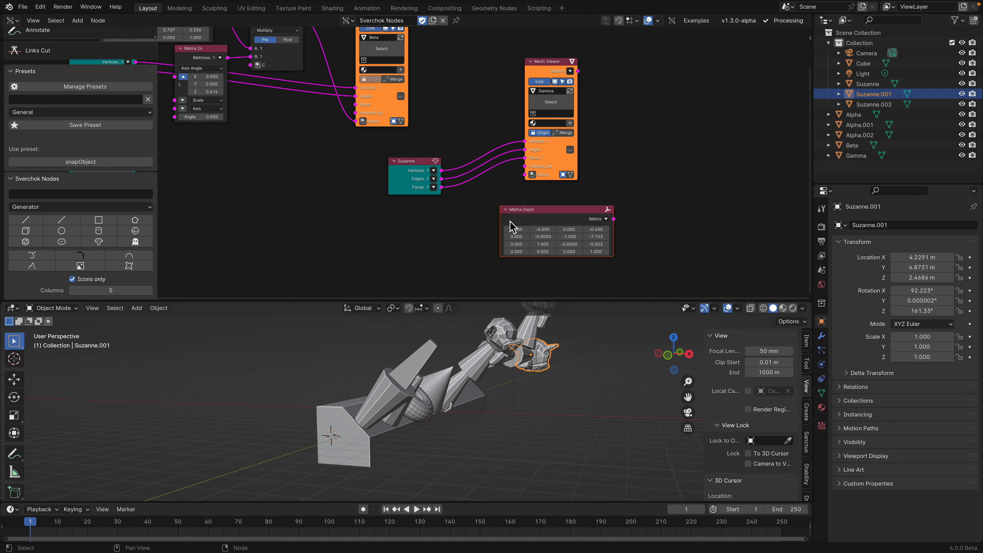
left_click_drag(511, 221, 392, 214)
left_click_drag(498, 216, 525, 174)
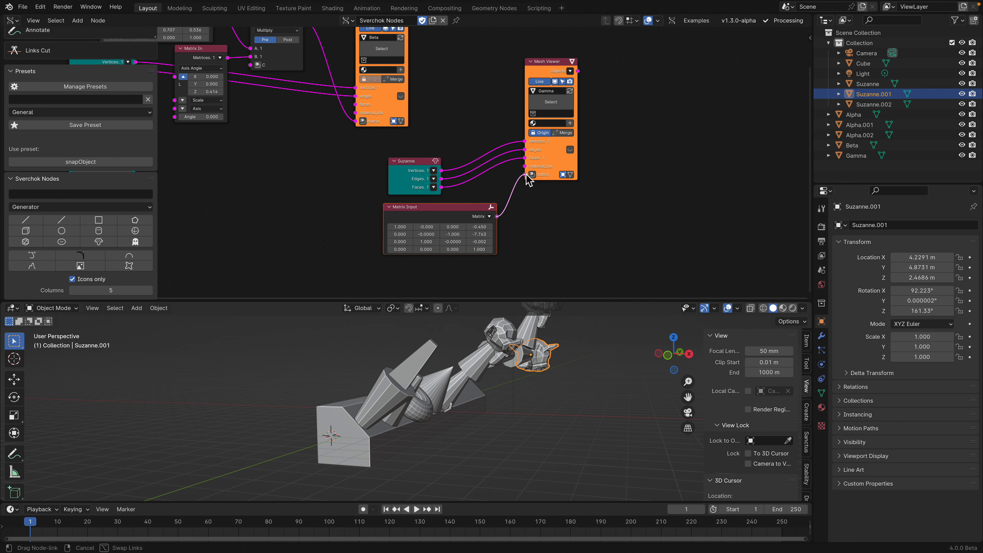
middle_click_drag(359, 414, 281, 397)
middle_click_drag(317, 320, 406, 323)
left_click_drag(447, 219, 366, 217)
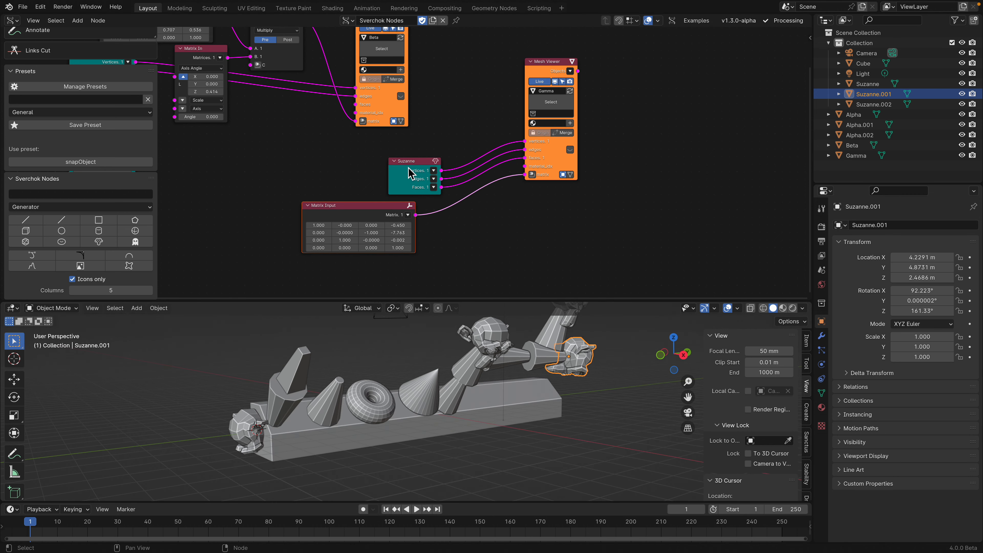
left_click_drag(408, 168, 397, 158)
- Place the 3D cursor on the block's long side face and duplicate the Suzanne and Gamma viewer setup without its Matrix Input node
middle_click_drag(362, 443, 451, 449)
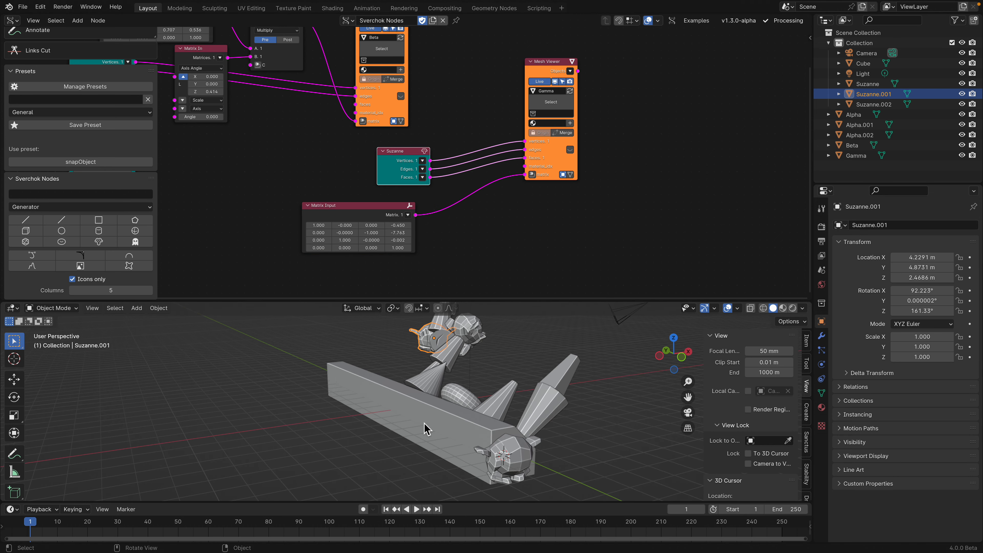
right_click(387, 410, "shift")
middle_click_drag(473, 174, 300, 153)
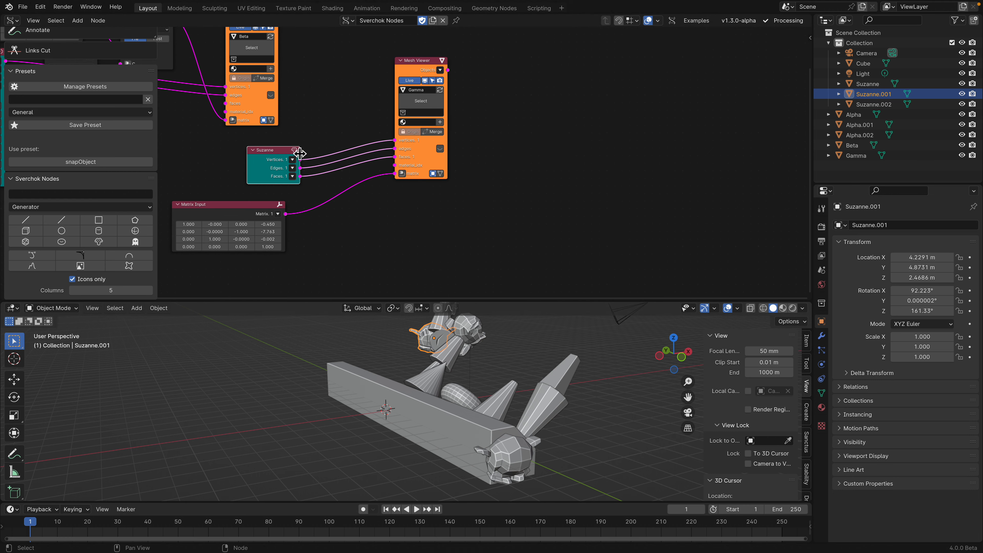
left_click_drag(247, 132, 457, 256)
key("shift+d")
left_click(689, 285)
middle_click_drag(667, 271, 652, 254)
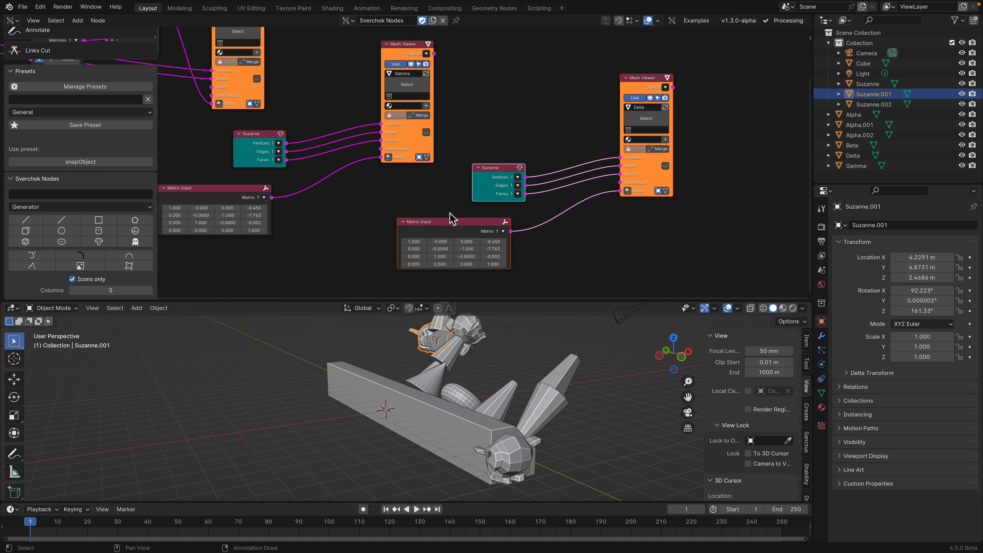
key("x")
- Maximize the node editor a few times and return to the regular layout
key("ctrl+space")
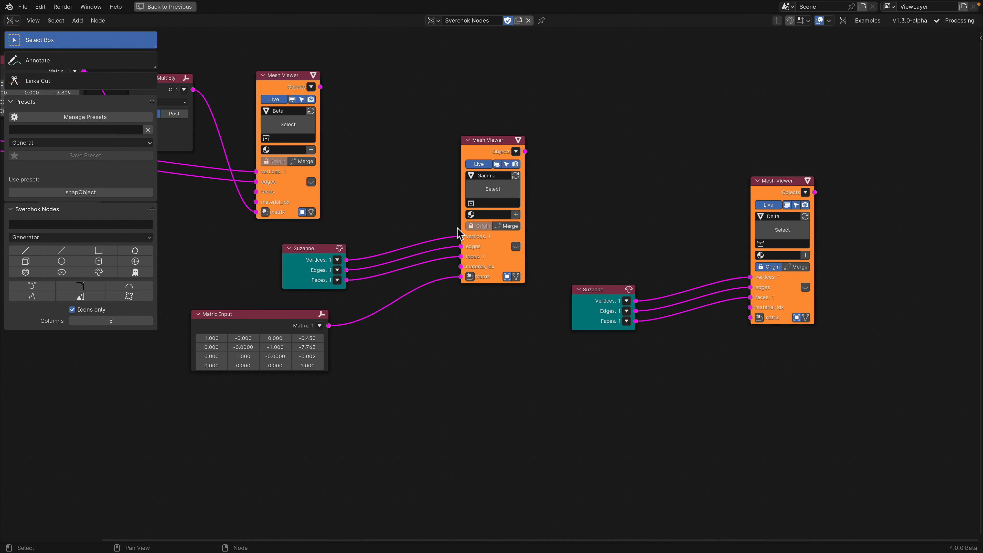
key("ctrl+space")
key("ctrl+space")
key("ctrl+space")
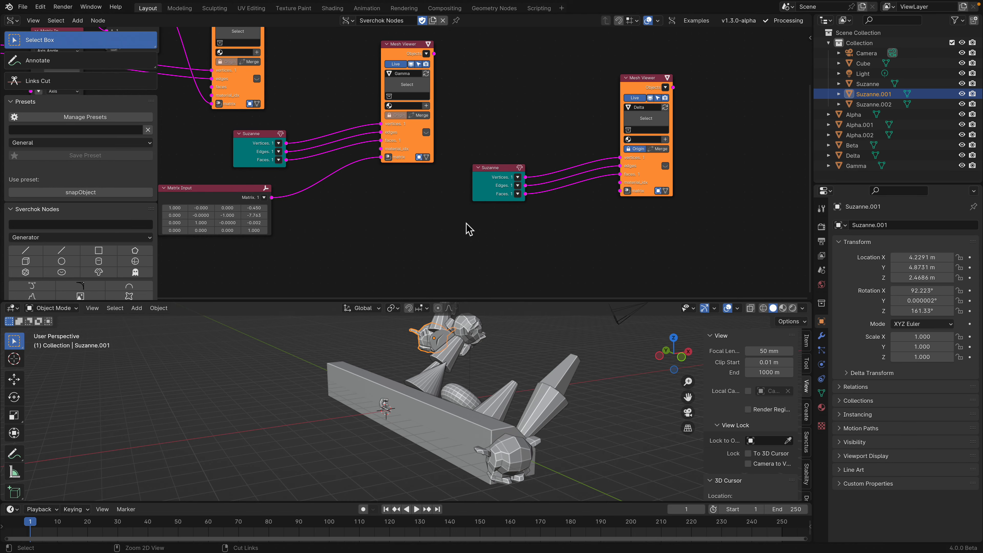
key("ctrl+space")
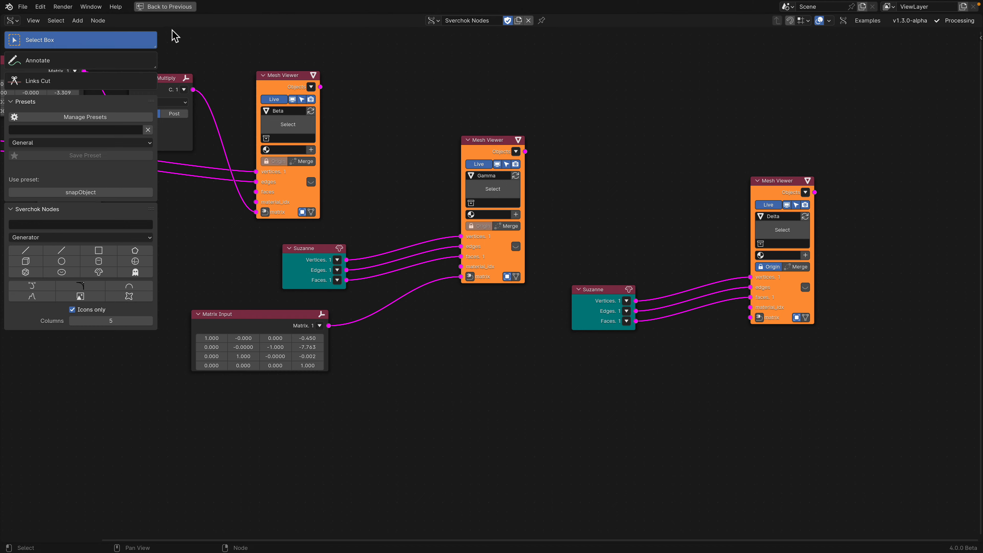
left_click(173, 7)
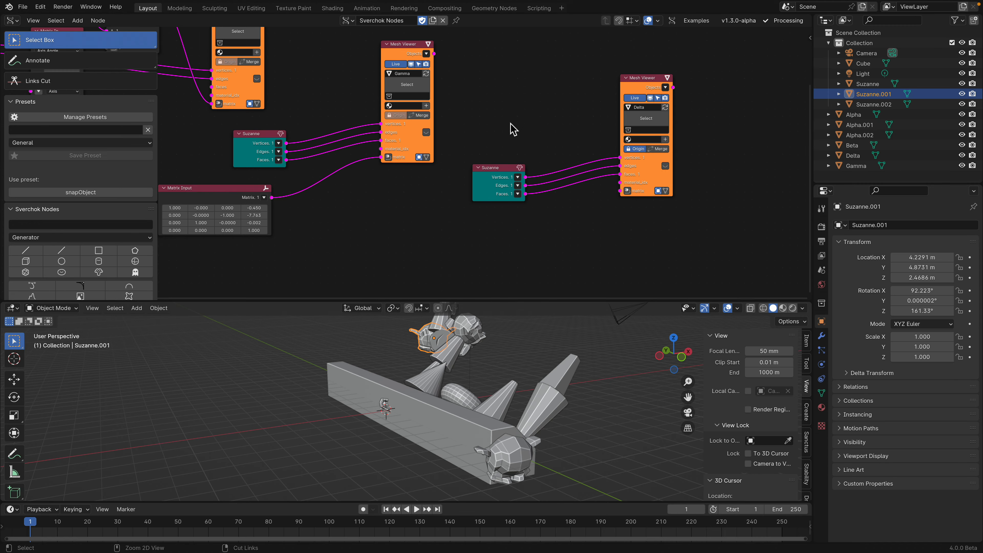
- Show the node editor fullscreen to view the whole node tree and restore the layout
key("ctrl+alt+space")
middle_click_drag(503, 361, 568, 436)
scroll(540, 406, "down", 8)
scroll(520, 389, "up", 5)
middle_click_drag(514, 381, 531, 348)
scroll(530, 347, "up", 3)
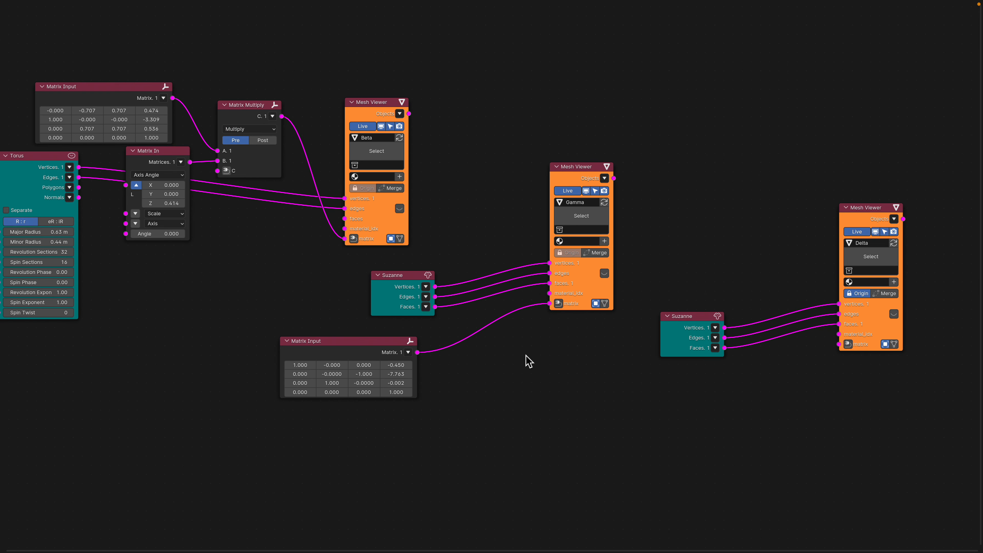
key("ctrl+alt+space")
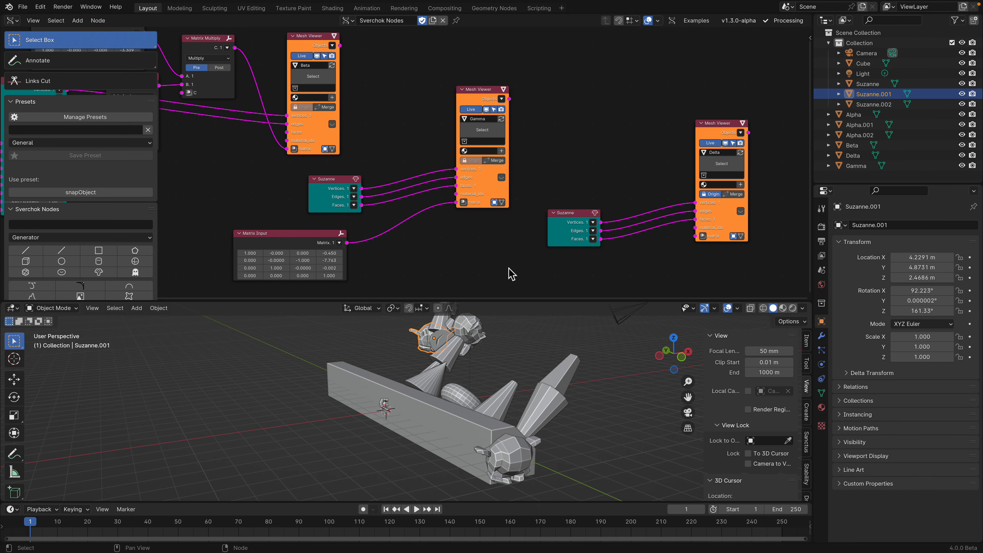
- Search the operators for "toggle f", run Toggle Fullscreen Area on the node editor, and restore the layout
key("F3")
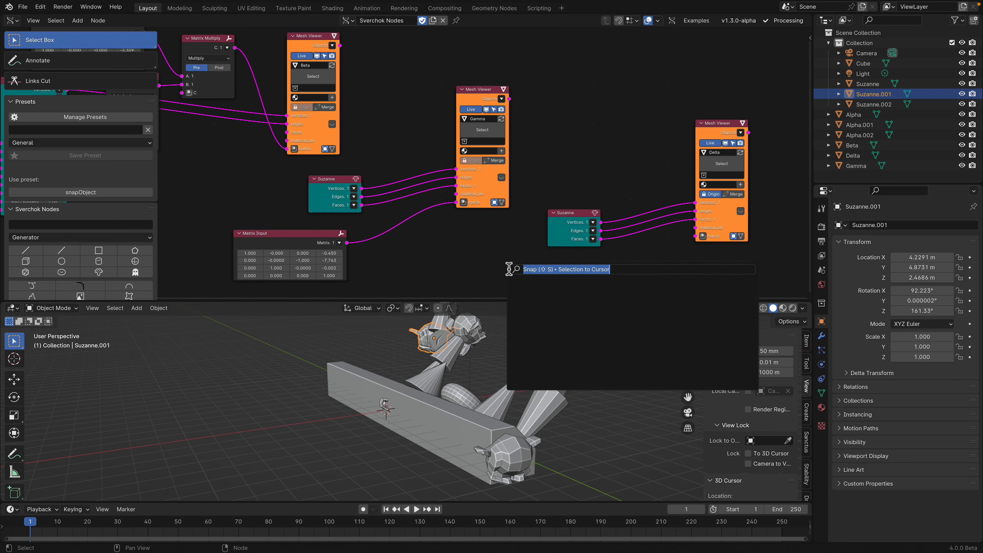
type("toggle f")
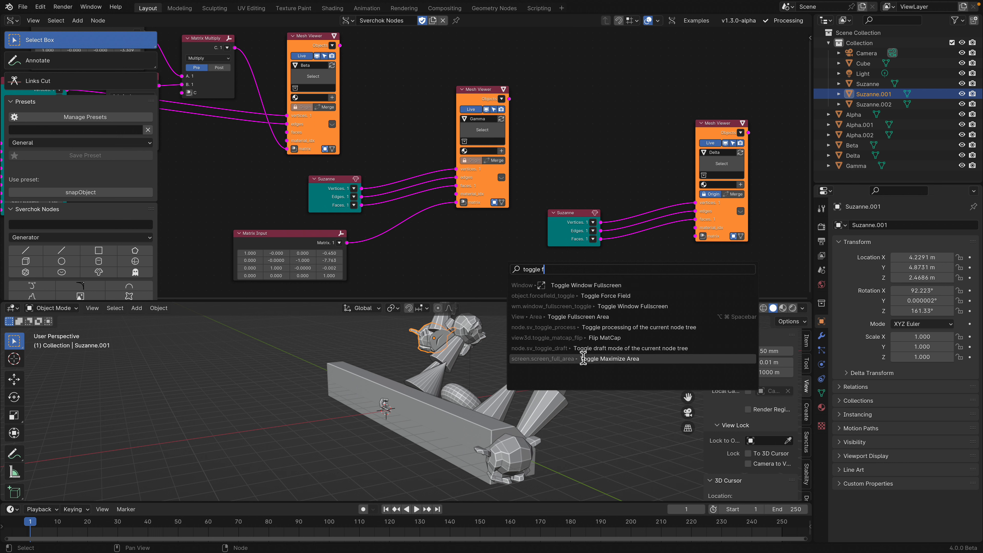
left_click(591, 318)
middle_click_drag(489, 150, 486, 140)
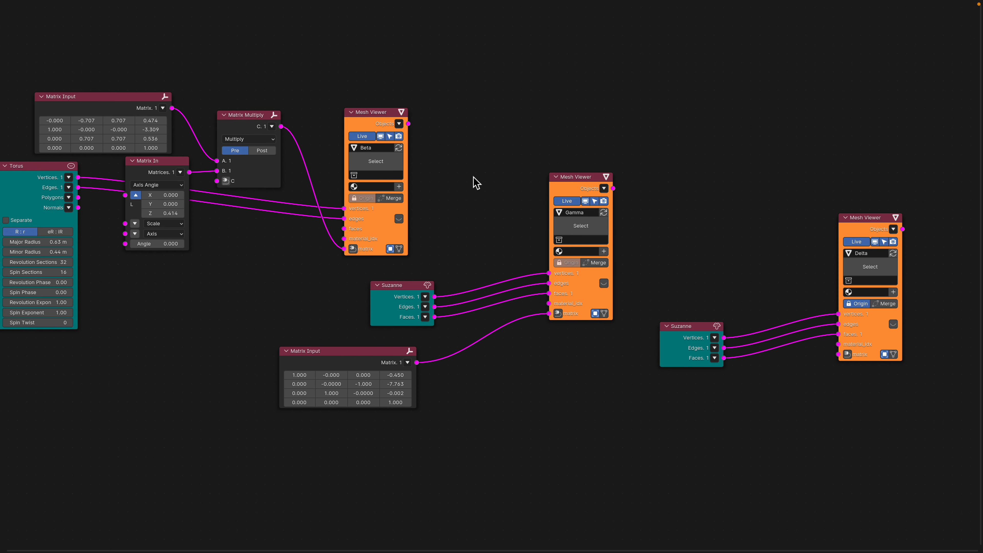
middle_click_drag(498, 221, 522, 250)
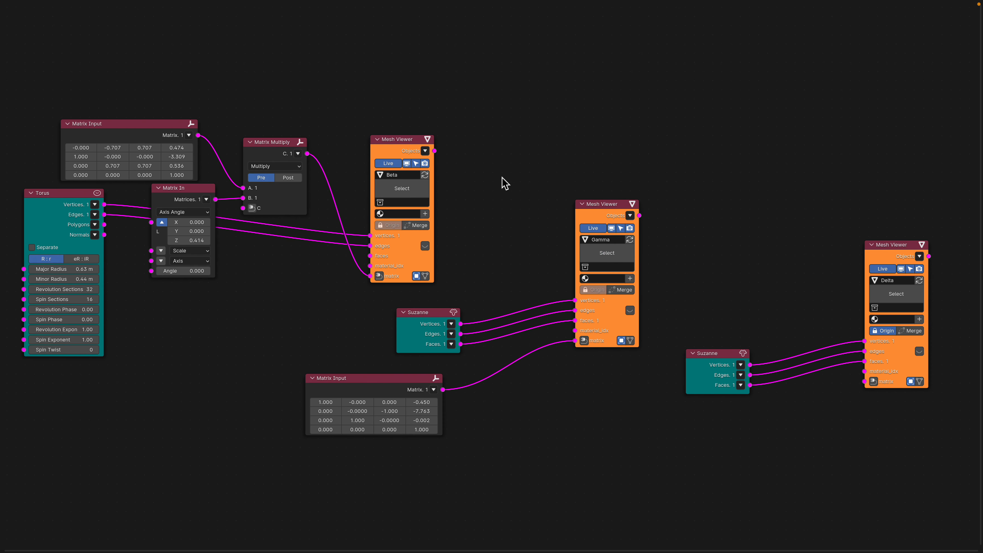
key("ctrl+alt+space")
- Create a Matrix Input node from the 3D cursor and link it to the Delta Mesh Viewer's matrix input
middle_click_drag(536, 159, 516, 133)
left_click_drag(573, 207, 629, 185)
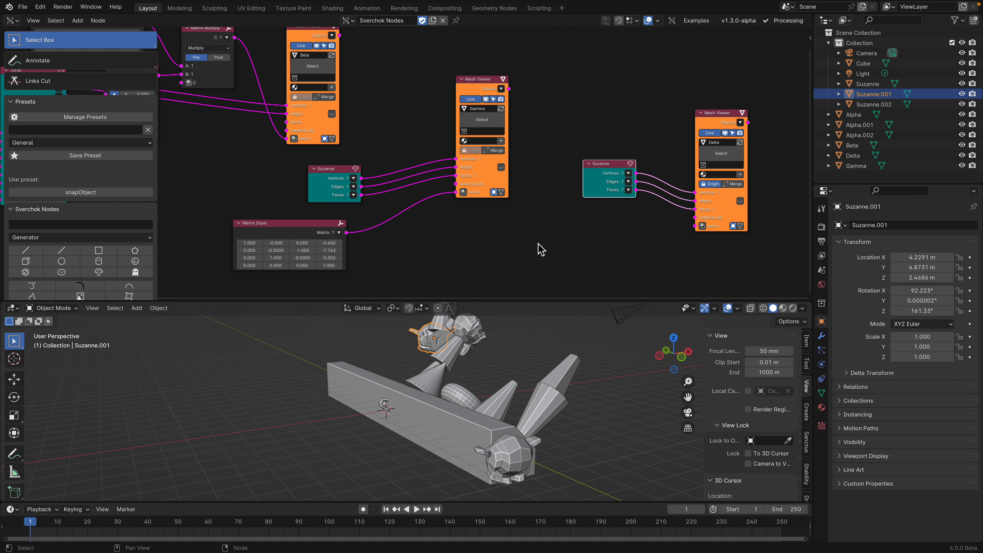
key("alt+space")
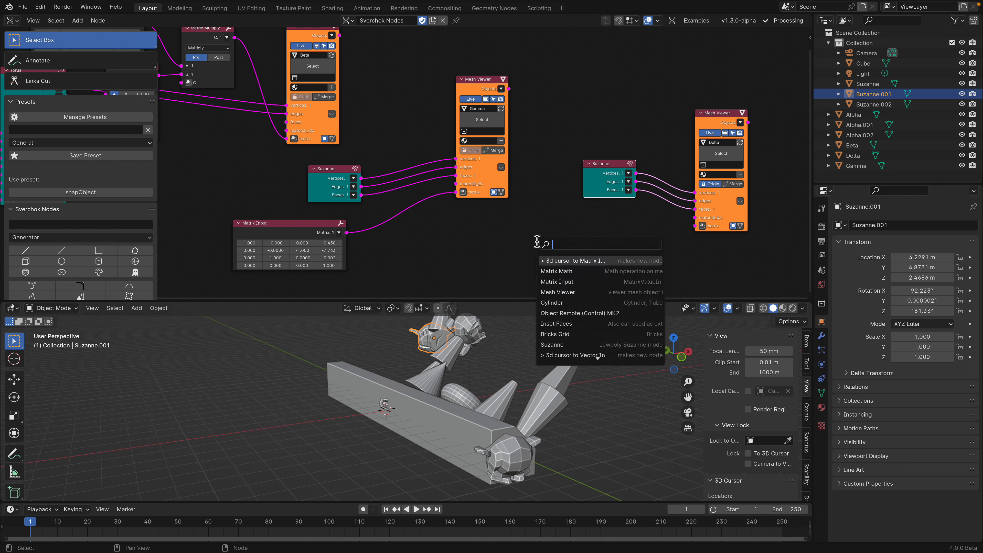
left_click(563, 261)
left_click_drag(650, 255, 696, 227)
- Rearrange the second Suzanne, its Matrix Input and the Delta viewer to leave space between the matrix and the viewer
middle_click_drag(497, 414, 376, 427)
left_click_drag(581, 249, 581, 237)
left_click_drag(608, 171, 595, 171)
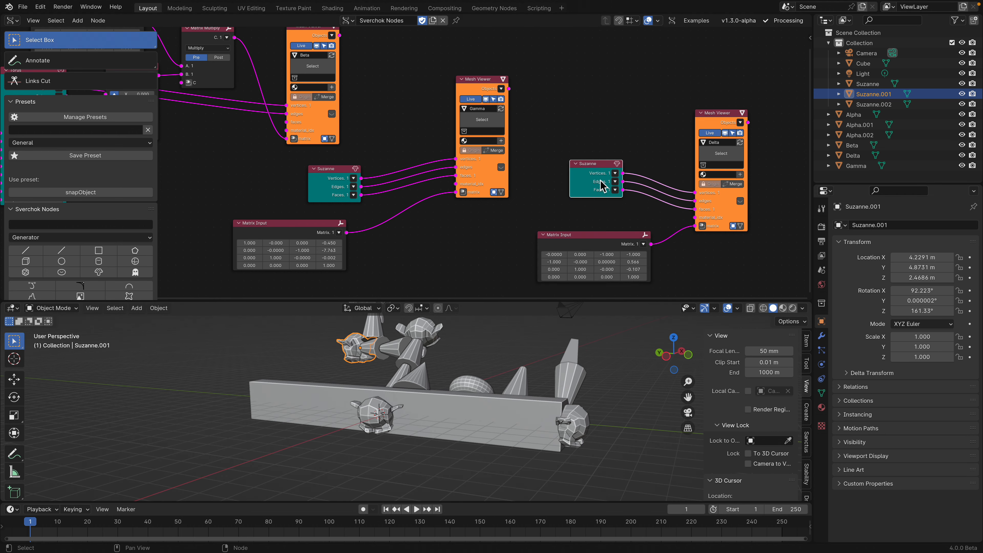
middle_click_drag(599, 200, 535, 180)
left_click_drag(560, 222, 550, 219)
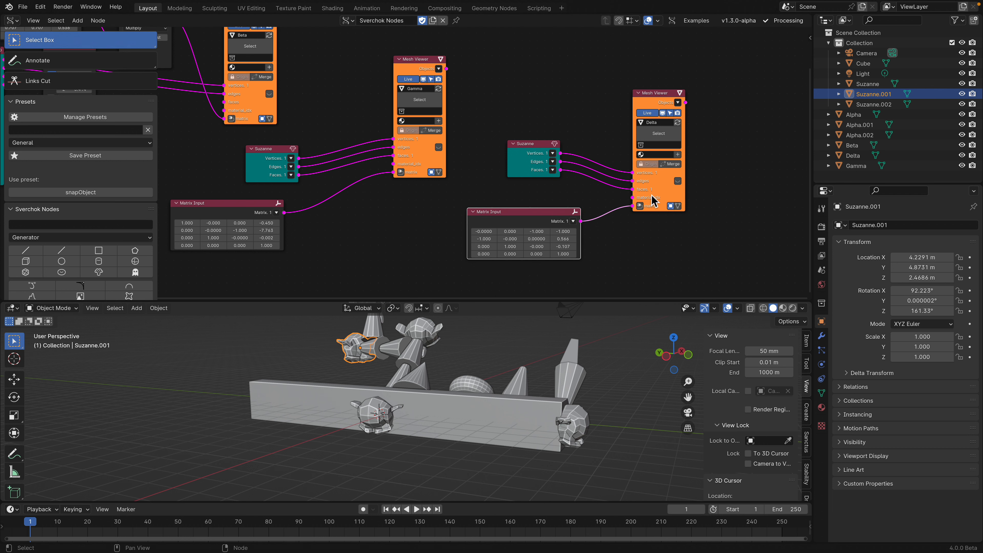
left_click_drag(655, 200, 694, 169)
middle_click_drag(654, 243, 623, 234)
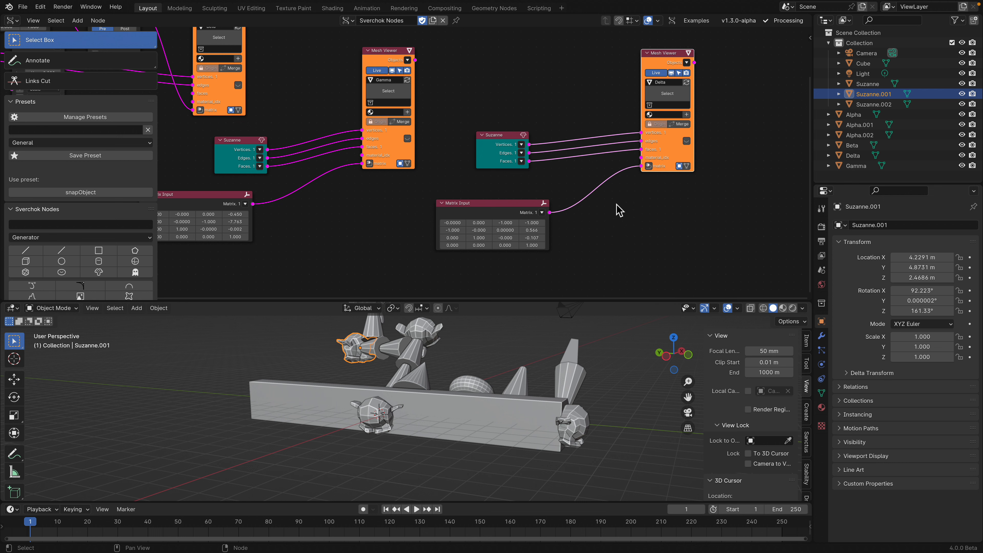
- Insert a Matrix Math multiply node between the Matrix Input and the Delta viewer, and feed its B input from a new Matrix In node
key("shift+a")
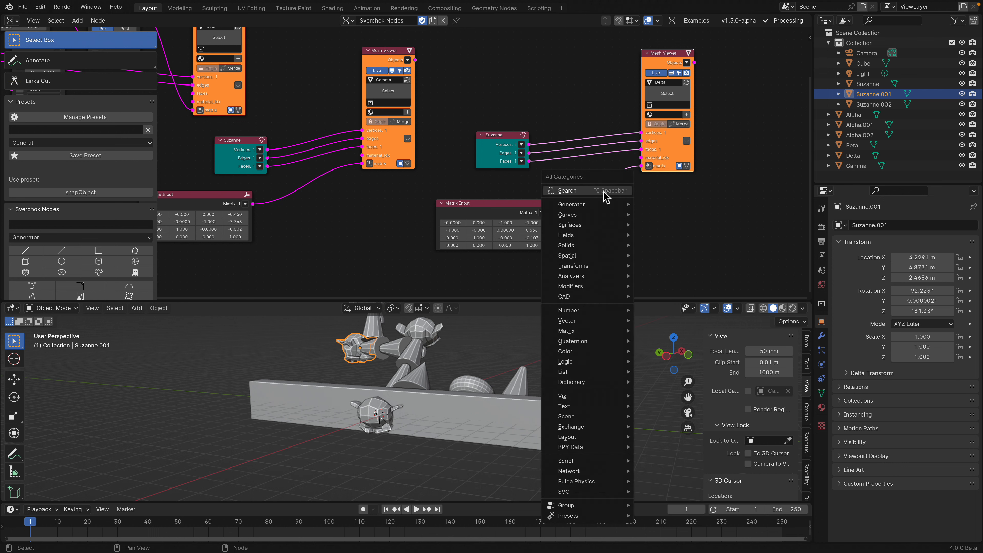
left_click(607, 193)
type("matrix mat")
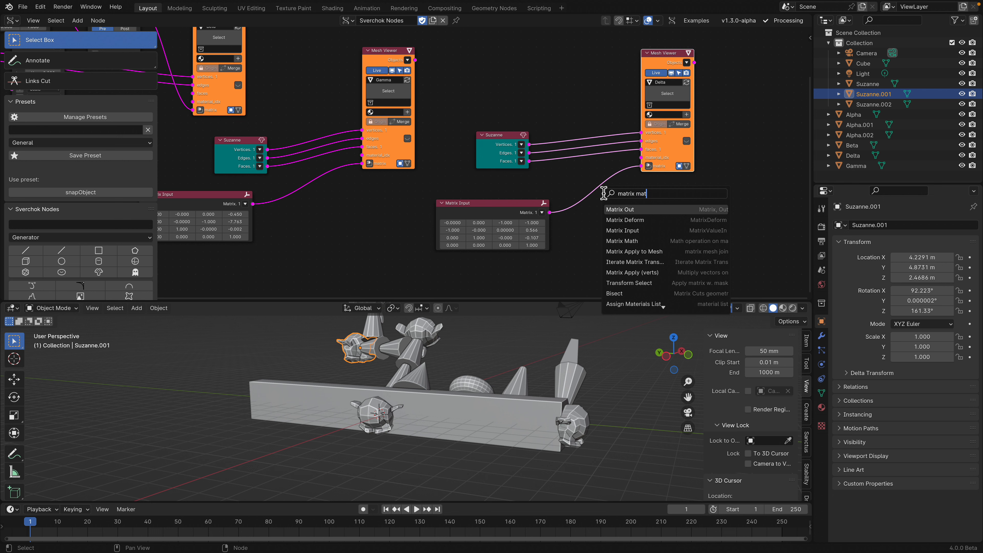
type("h")
key("Return")
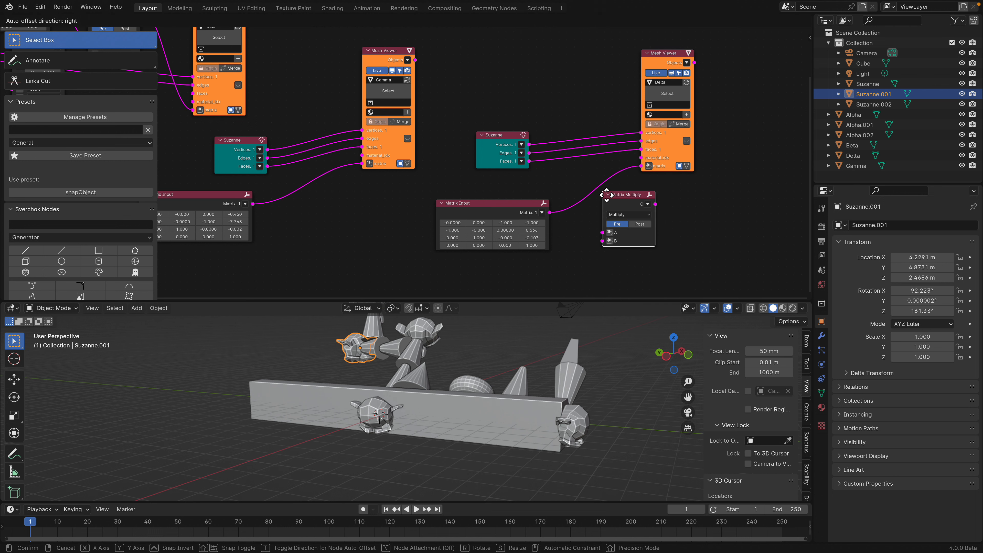
left_click(609, 256)
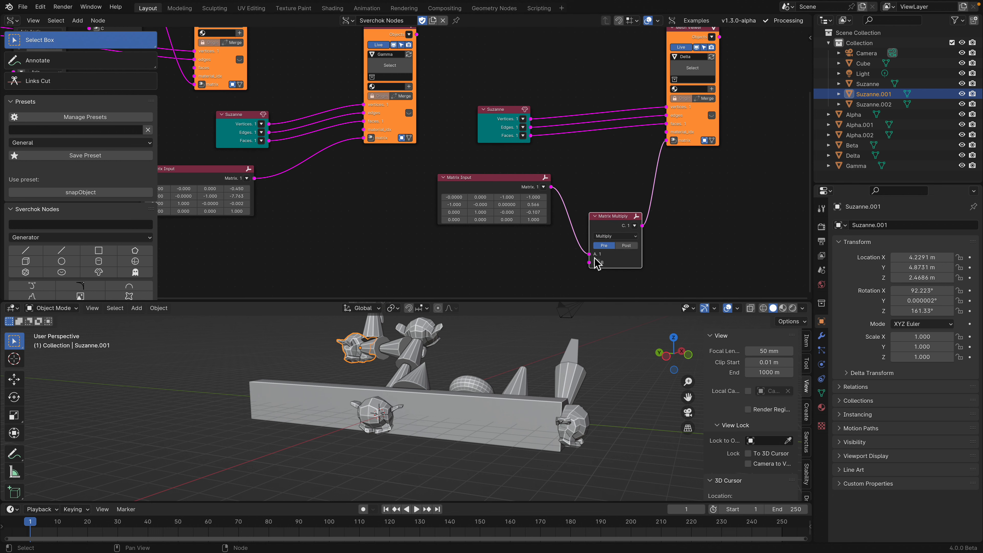
left_click(596, 262)
left_click(549, 246)
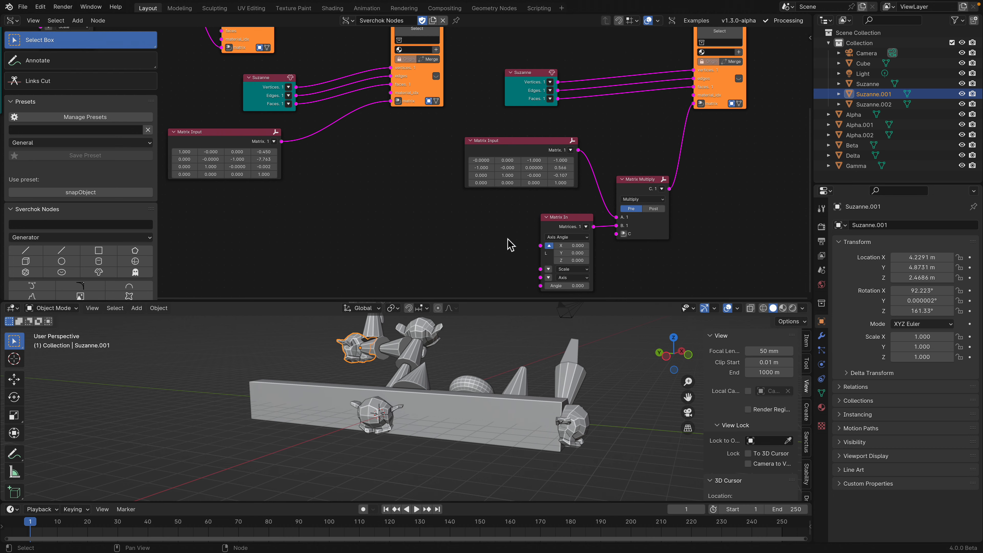
scroll(503, 236, "down", 2)
key("shift+a")
key("l")
key("i")
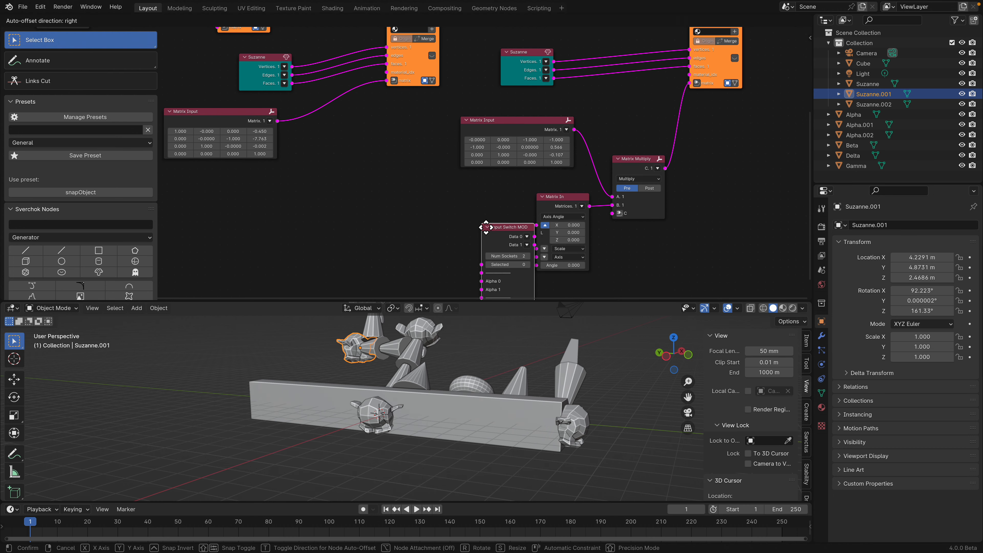
- Add a Line generator node beside the new Matrix In node
key("alt+space")
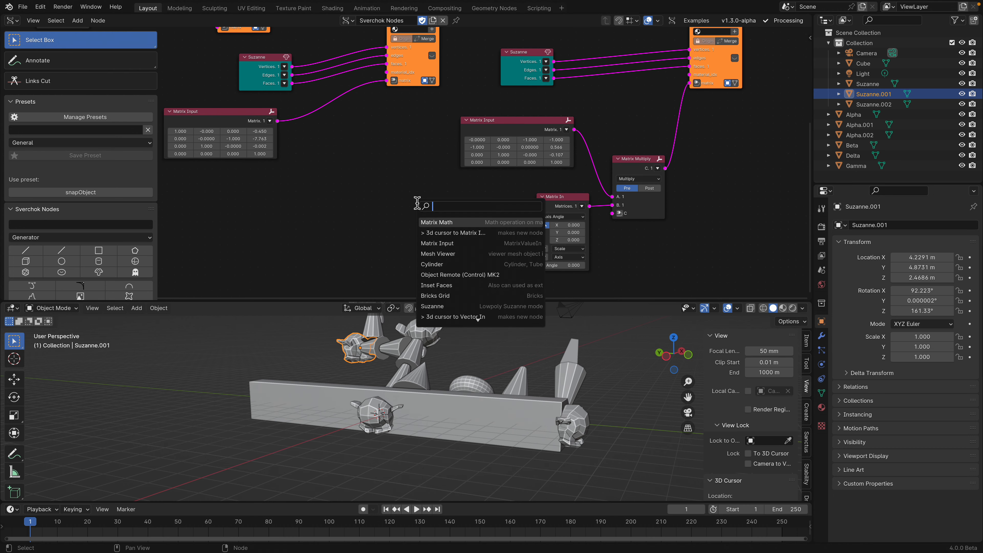
type("line")
key("Return")
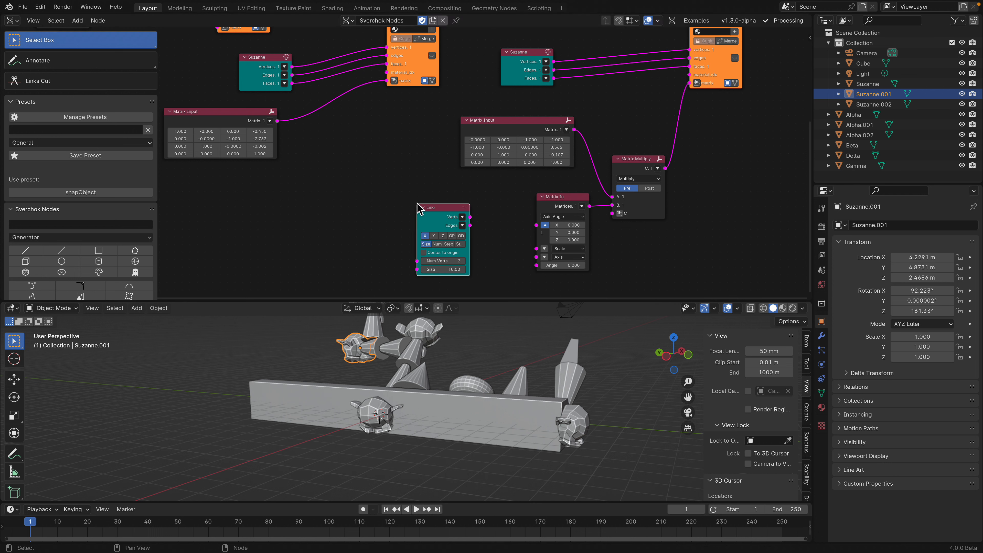
- Feed the Line's vertices into the Matrix In's location and raise the Line's vertex count to 6
left_click_drag(523, 230, 540, 231)
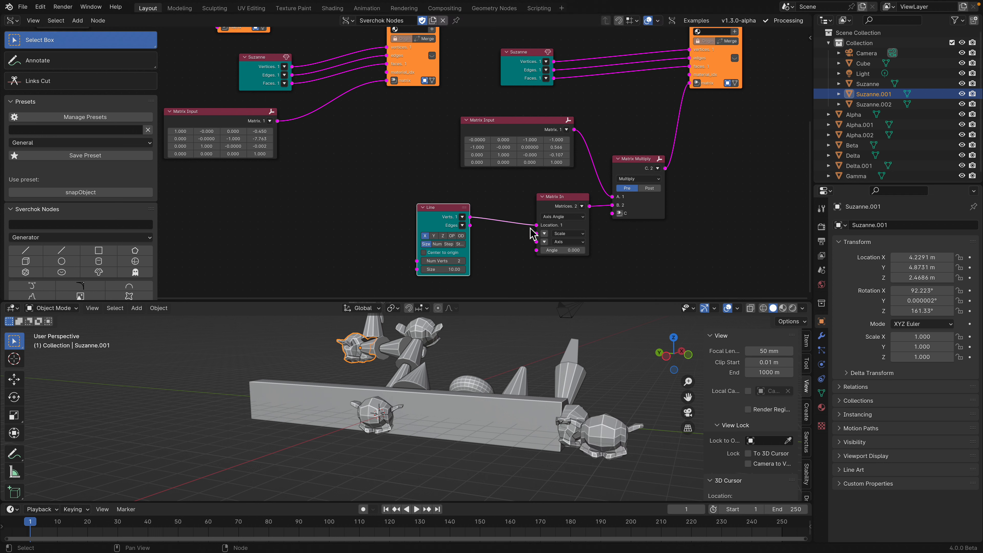
left_click(463, 262)
left_click(463, 262)
left_click(464, 262)
left_click(464, 262)
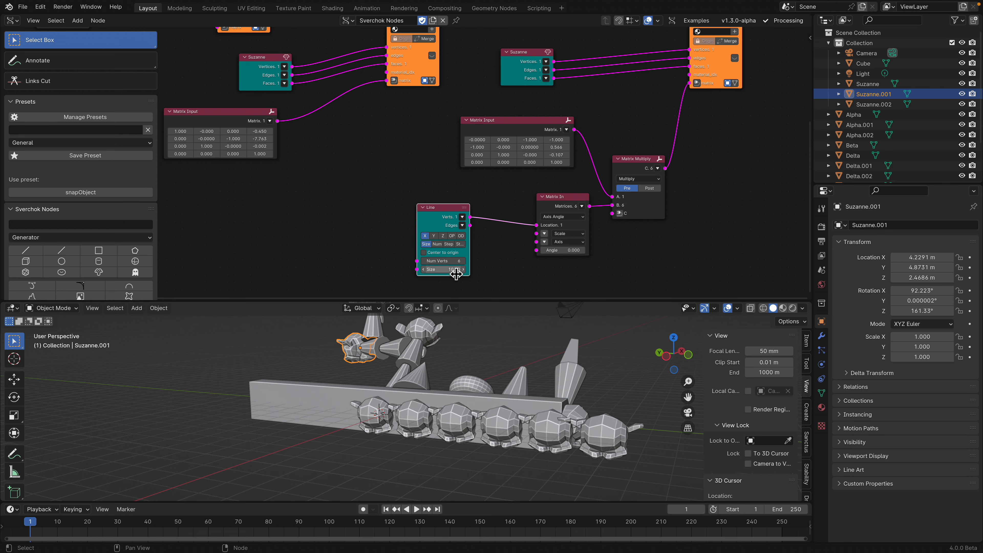
- Center the Line on the origin and increase its size to about 12.81
left_click_drag(445, 273, 447, 273)
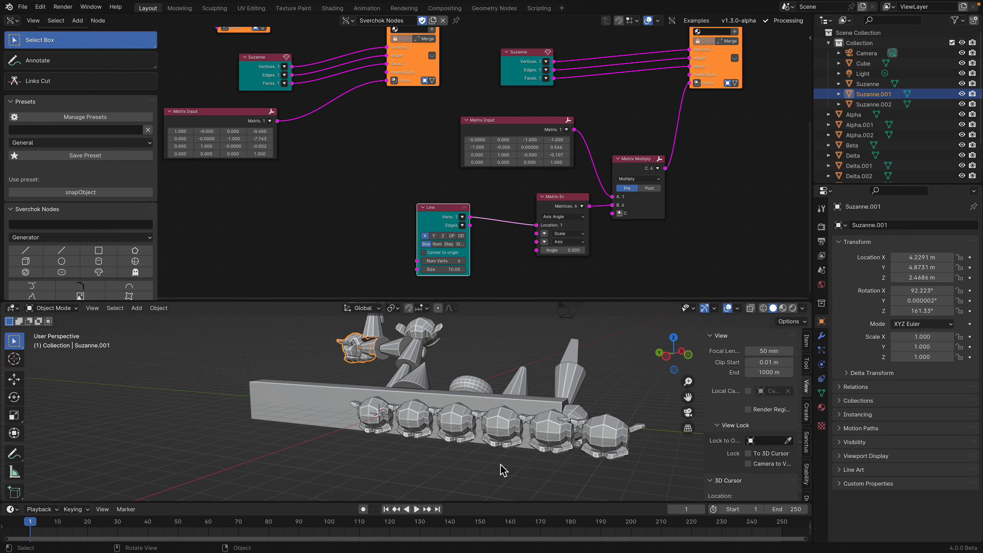
middle_click_drag(503, 471, 411, 289)
left_click(434, 252)
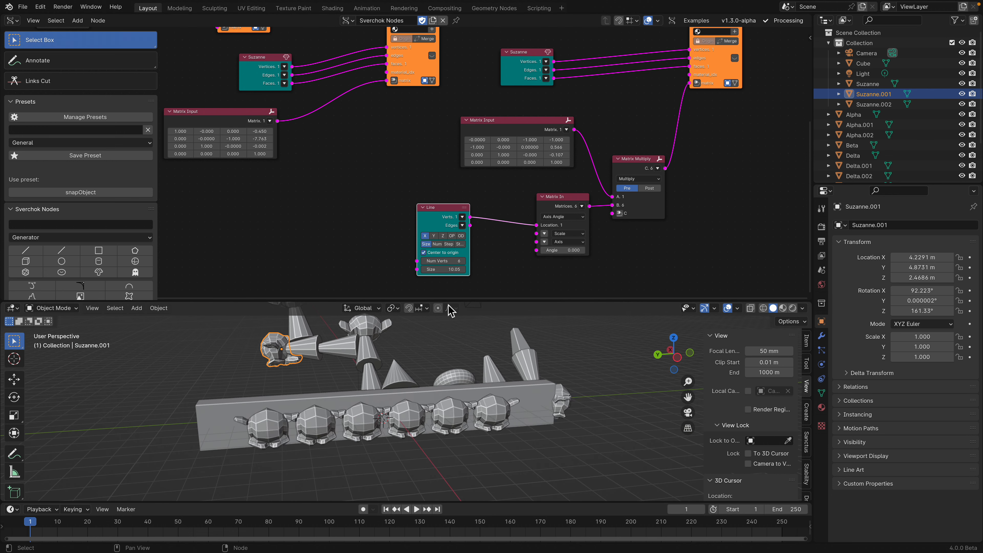
middle_click_drag(488, 348, 446, 358)
mouse_move(446, 268)
left_mouse_down()
mouse_move(484, 268)
mouse_move(451, 268)
left_mouse_up()
- Duplicate the Matrix Multiply node between the first multiply and the Delta viewer, and feed its B input from a new Matrix In node
middle_click_drag(509, 192, 434, 195)
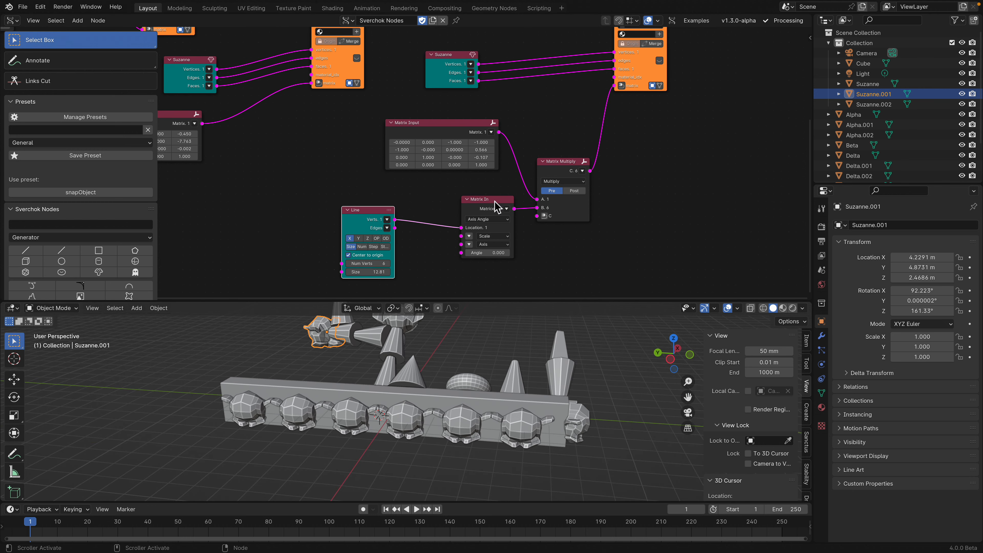
left_click_drag(492, 200, 468, 187)
mouse_move(560, 163)
left_mouse_down()
mouse_move(532, 158)
mouse_move(547, 151)
left_mouse_up()
key("shift+d")
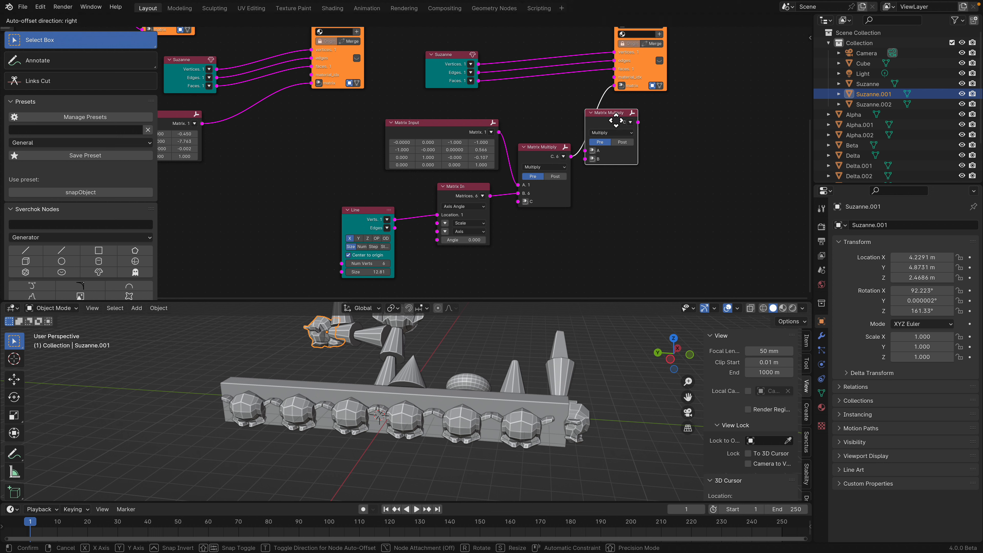
left_click(612, 115)
middle_click_drag(649, 145, 613, 126)
left_click(575, 139)
left_click_drag(528, 139, 527, 211)
- Set the new Matrix In's rotation angle to 90
mouse_move(512, 256)
left_mouse_down()
mouse_move(538, 257)
mouse_move(511, 256)
left_mouse_up()
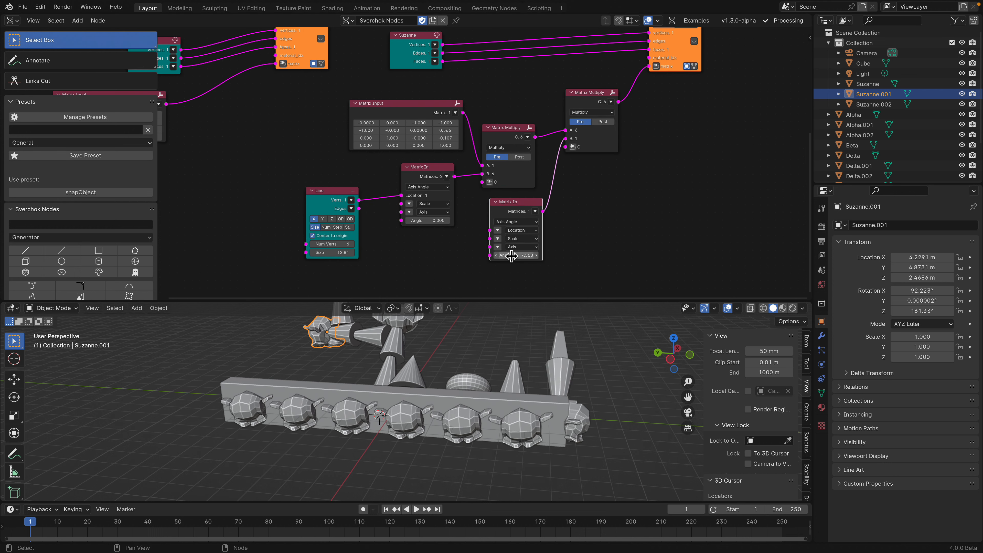
left_click(513, 247)
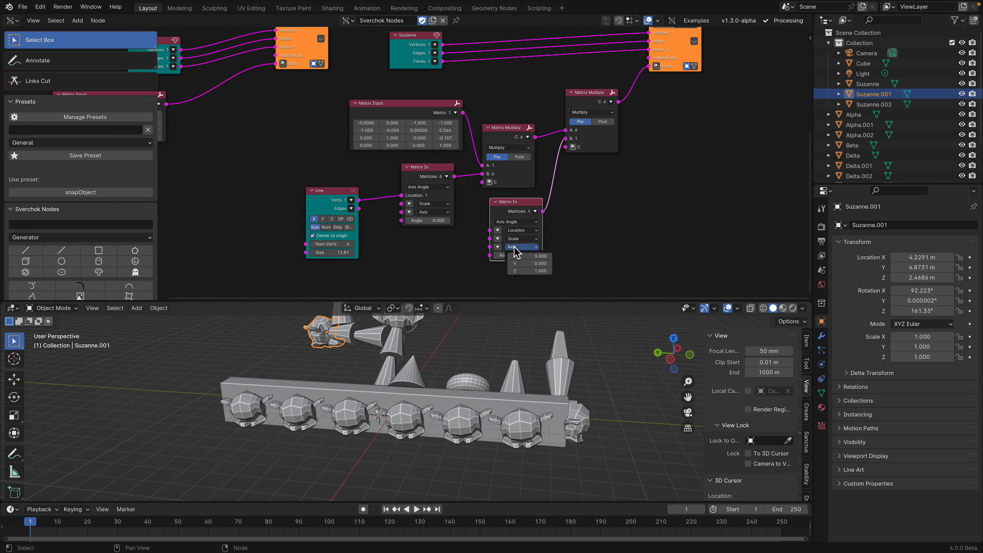
left_click(527, 255)
type("9")
key("Return")
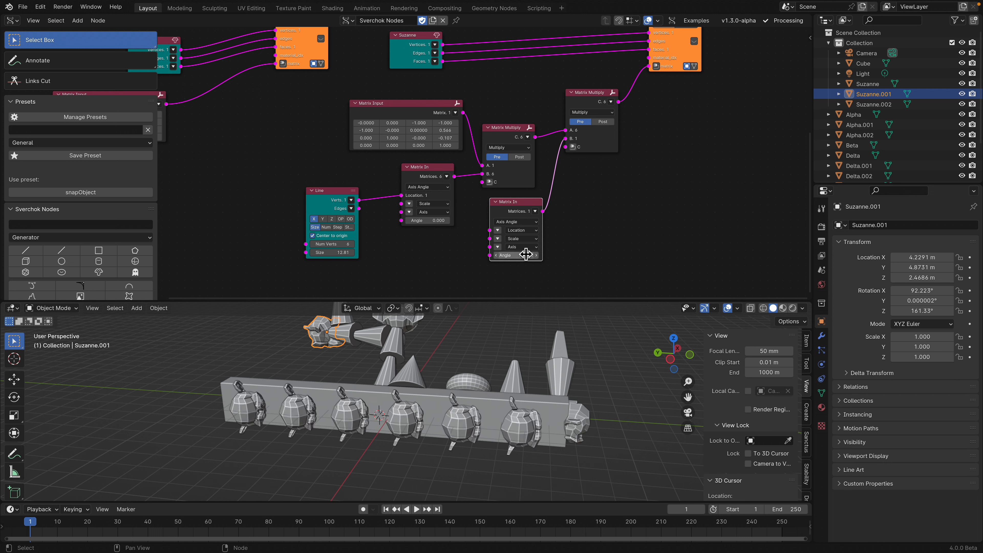
- Expand the new Matrix In's rotation axis and set it to X 1, Y 0, Z 0
left_click(498, 247)
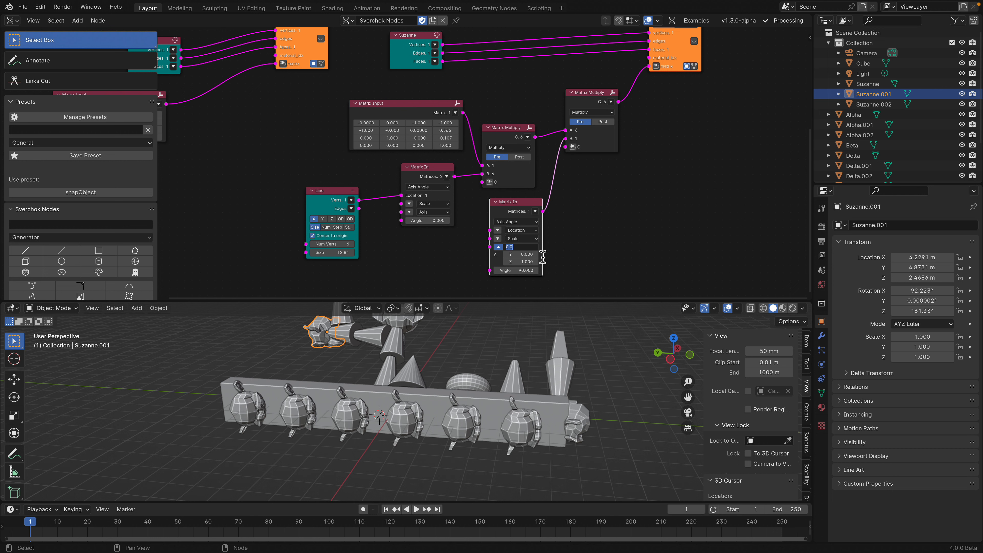
type("10")
key("Tab")
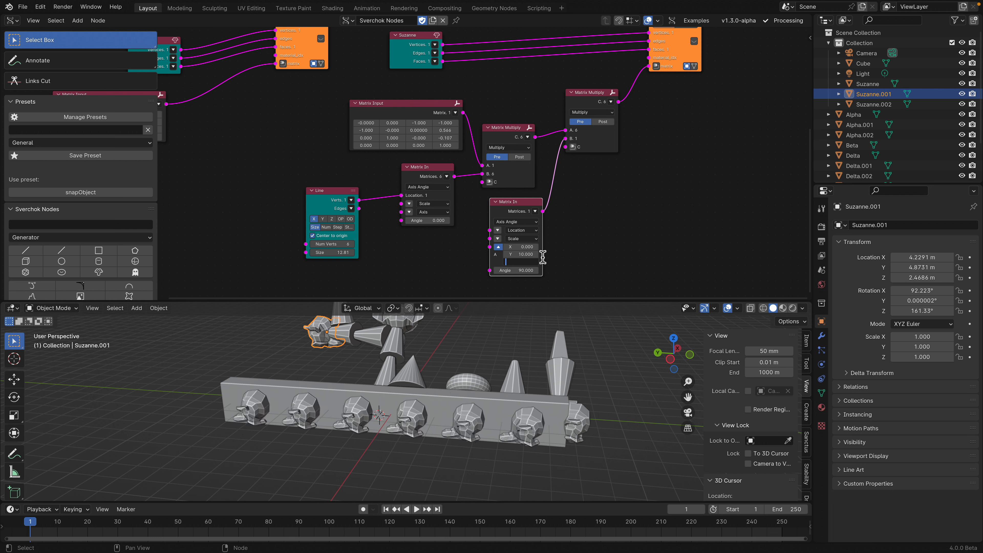
type("0")
key("Return")
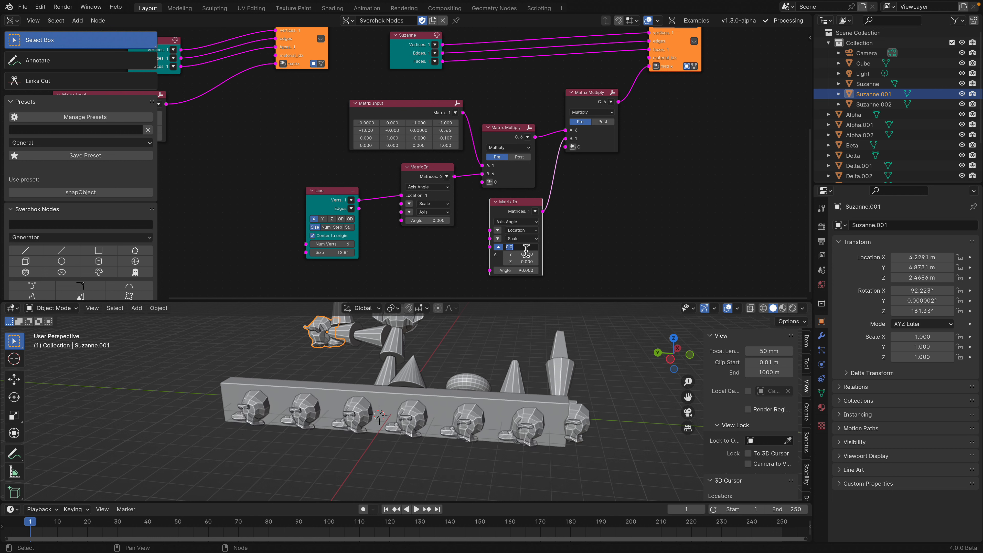
type("0")
key("Tab")
key("Tab")
left_click(572, 251)
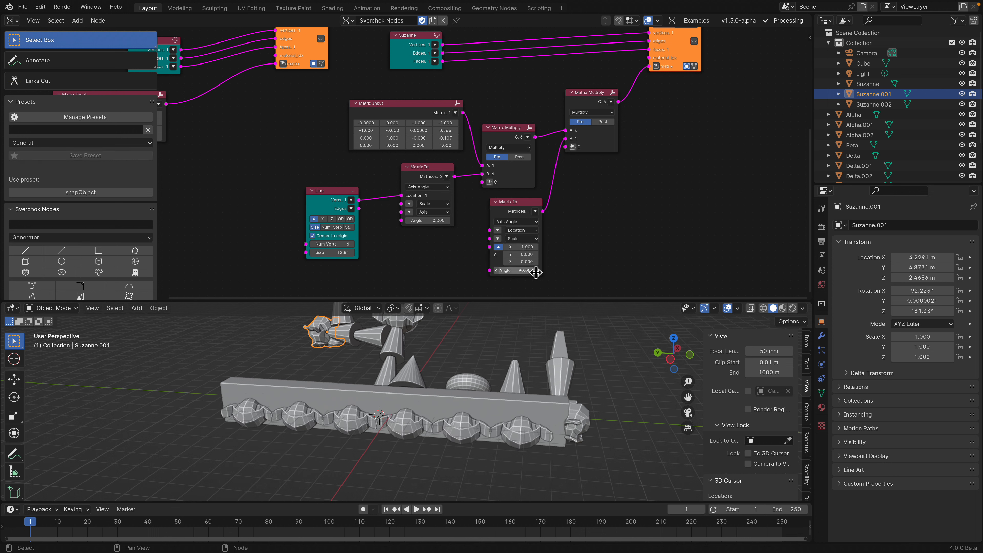
- Set the new Matrix In's angle to -90, then expand its scale and change scale X, Y, Z and axis X to about 1.036
left_click_drag(535, 272, 507, 272)
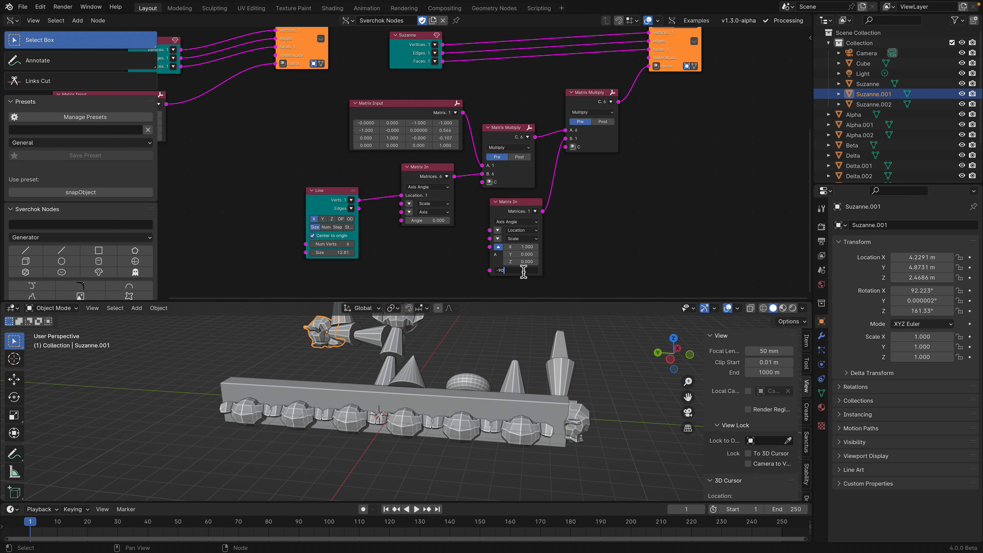
key("Return")
middle_click_drag(530, 432, 511, 429)
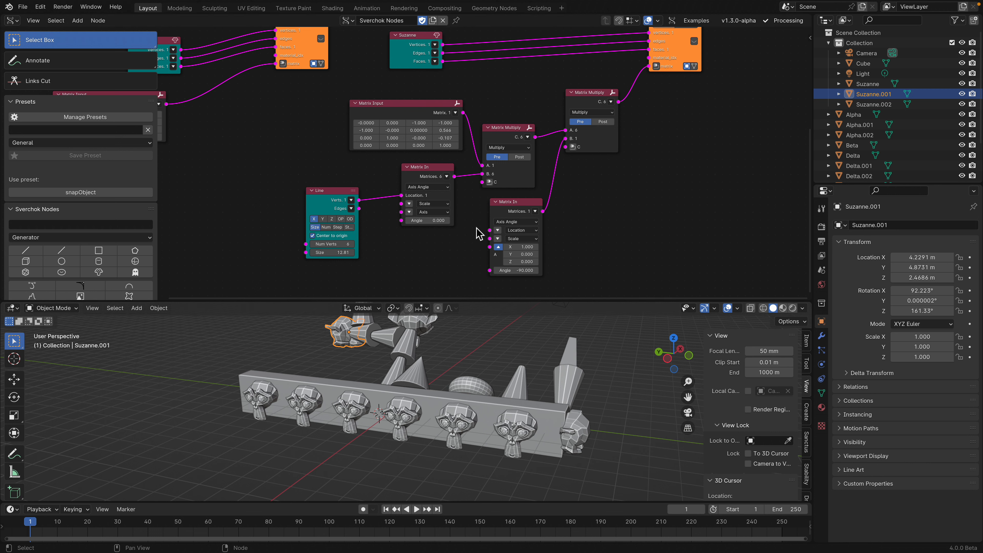
left_click(498, 239)
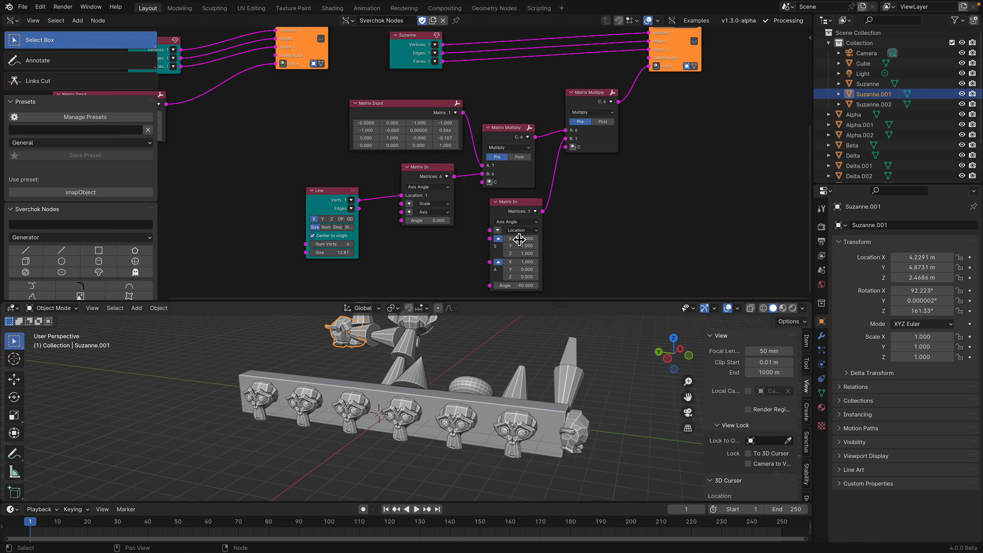
left_click_drag(520, 239, 520, 262, "shift")
- Add a Random Num Gen node below the Line and link its value to the new Matrix In's scale
middle_click_drag(434, 255, 458, 222)
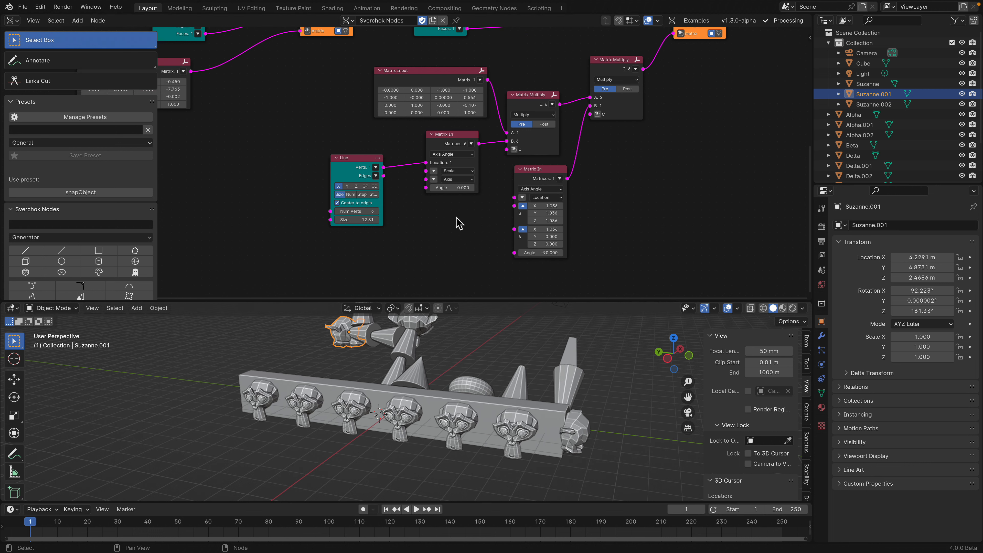
key("shift+a")
left_click(412, 65)
type("random n")
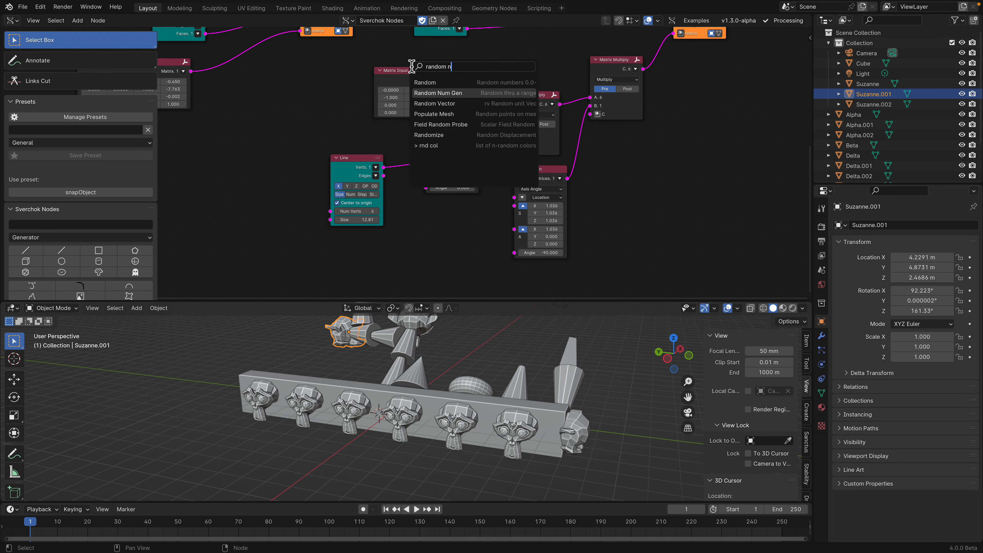
left_click(438, 93)
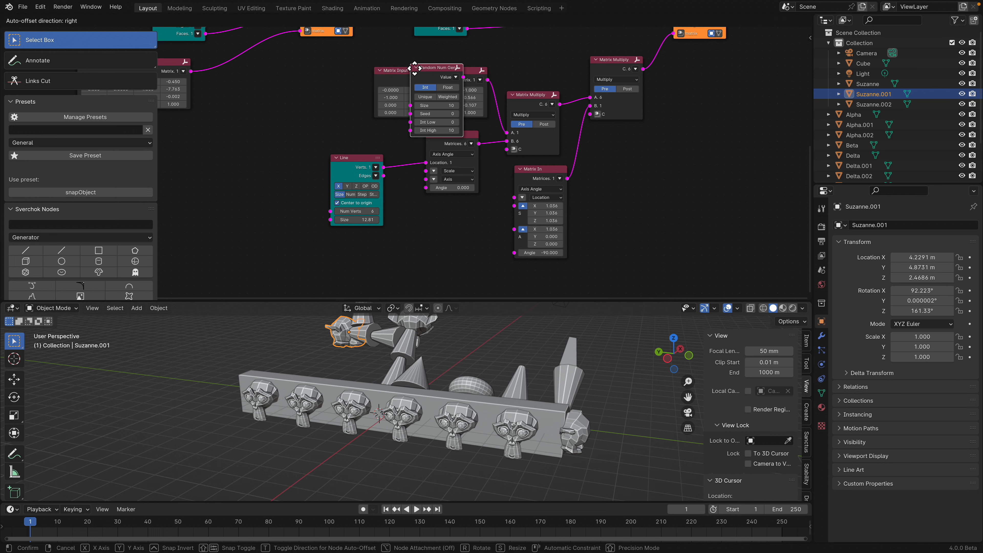
left_click(451, 252)
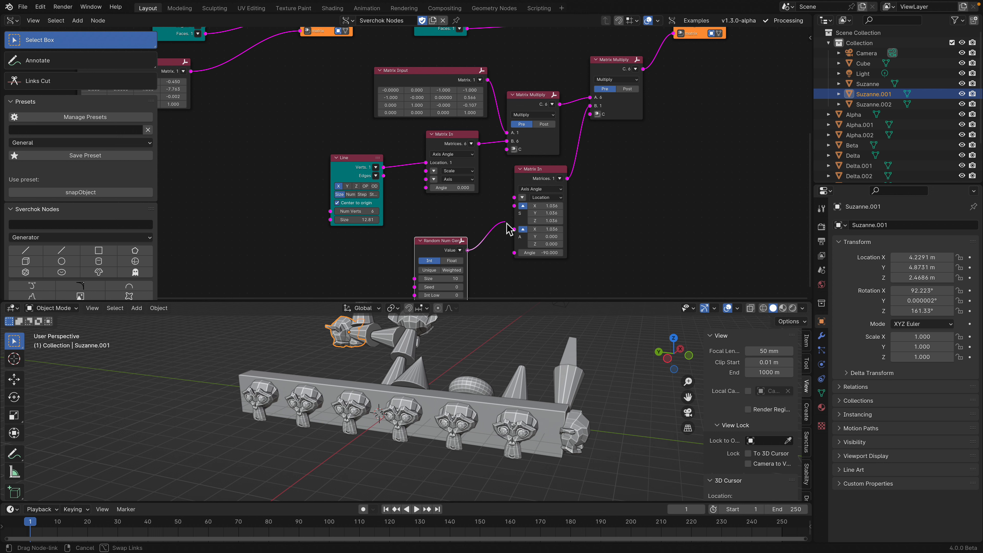
left_click_drag(519, 215, 515, 205)
- Switch the Random Num Gen to Float with size 3, seed 140, and a range from about 0.82 to 1.08
middle_click_drag(455, 263, 455, 217)
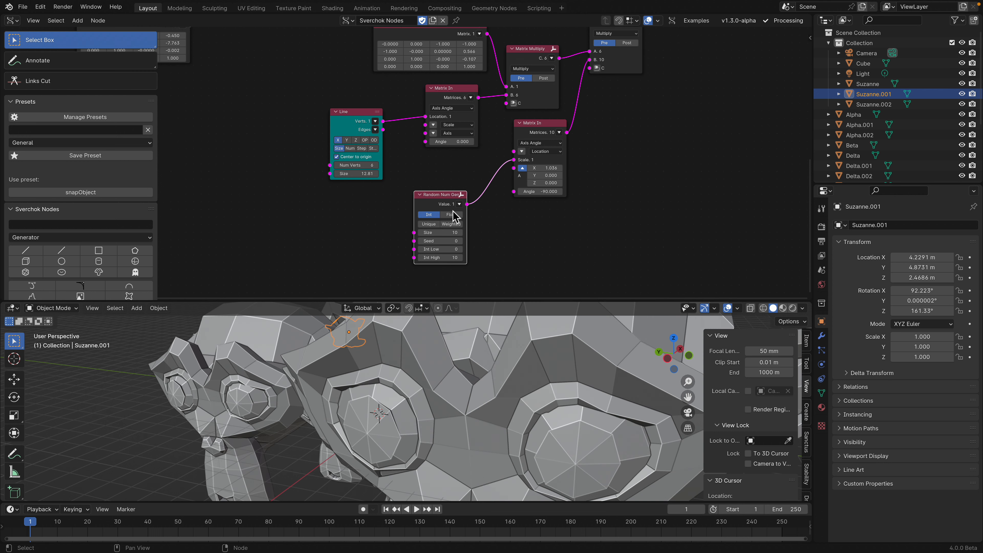
left_click_drag(446, 244, 460, 244)
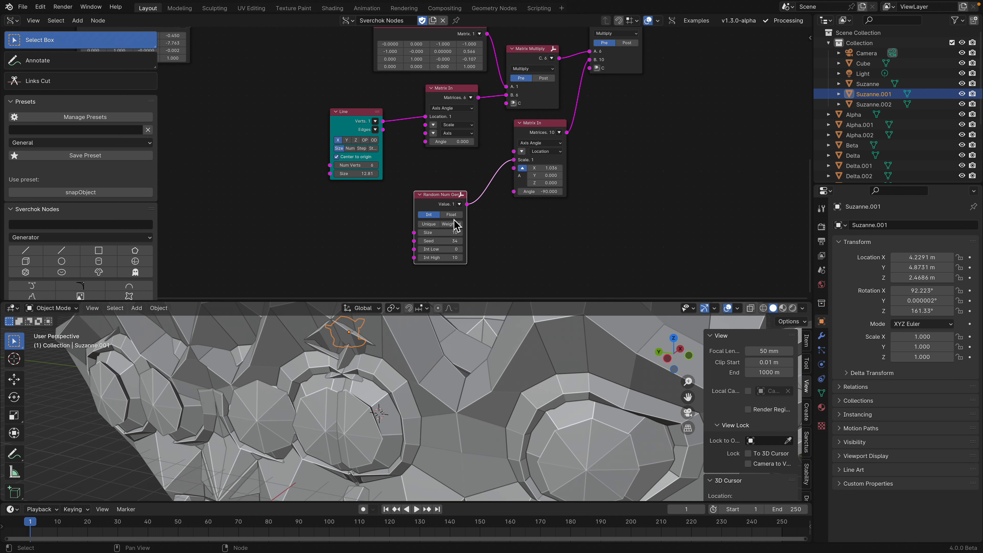
left_click(452, 218)
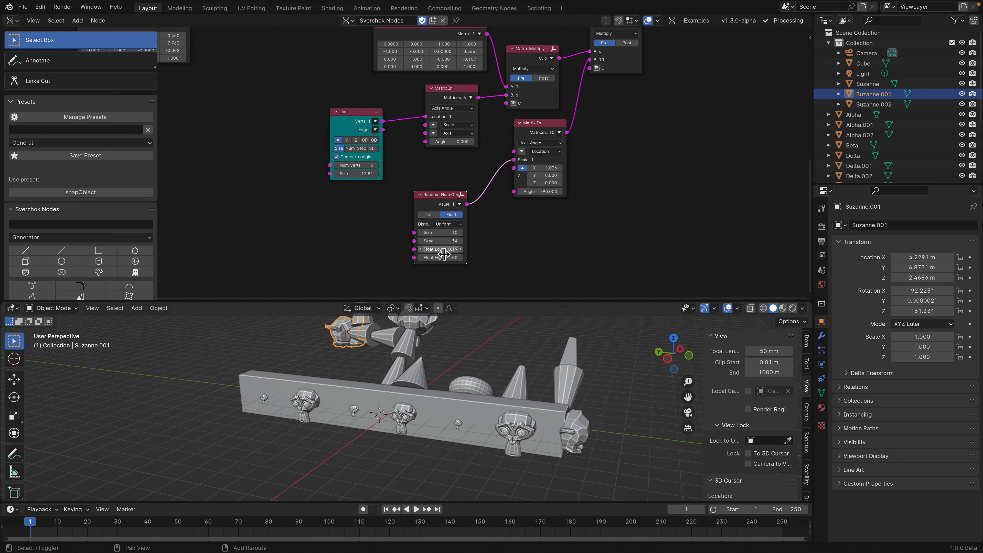
mouse_move(445, 258)
left_mouse_down()
mouse_move(460, 232)
mouse_move(455, 257)
mouse_move(445, 258)
left_mouse_up()
type("3")
key("Return")
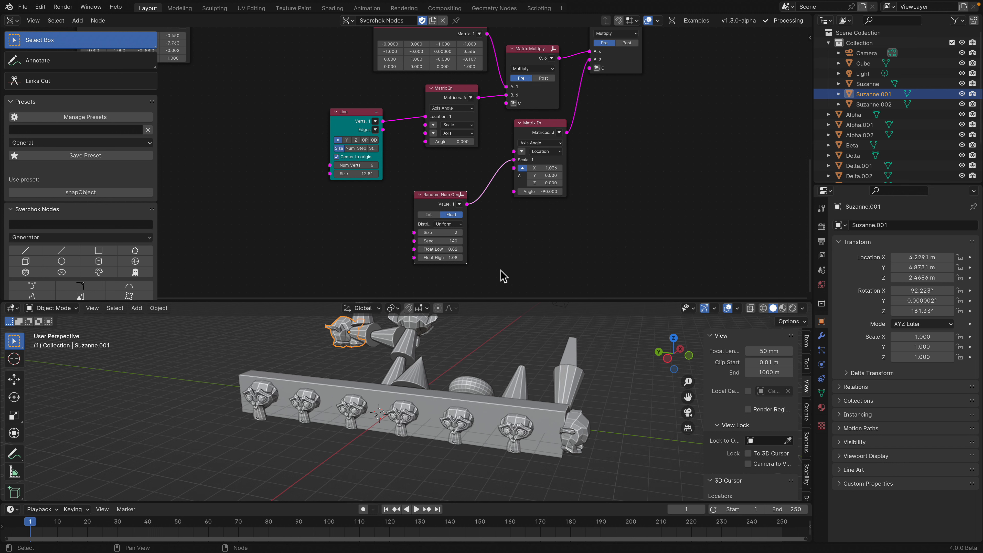
- Set the Random Num Gen to size 6 and seed 218, with a float range from about 0.36 to 1.51
left_click_drag(441, 249, 459, 234)
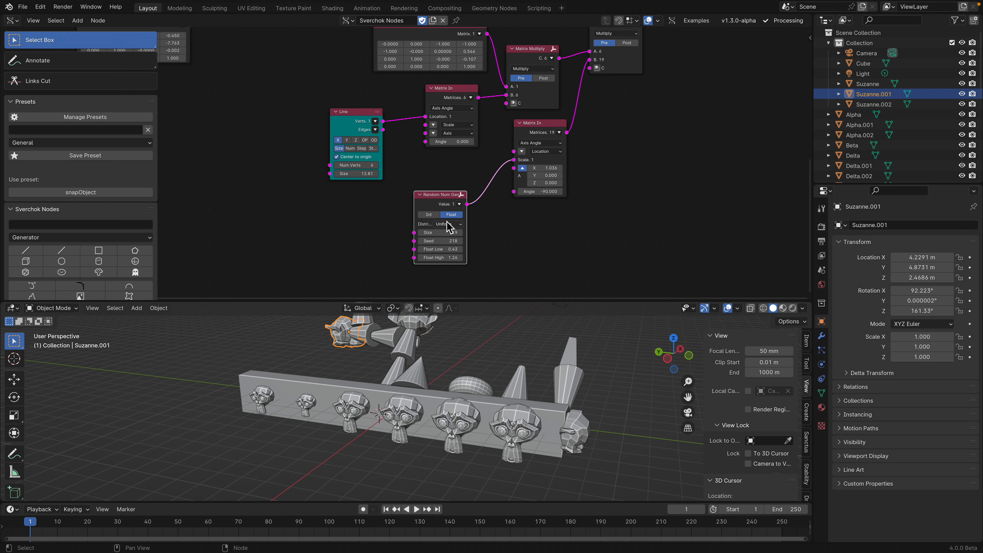
type("6")
key("Return")
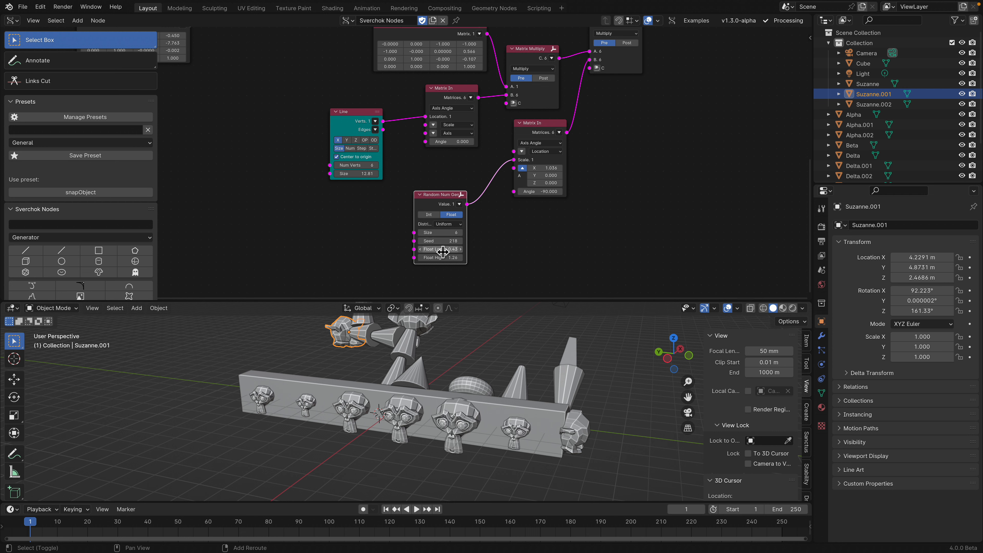
left_click_drag(443, 252, 459, 257)
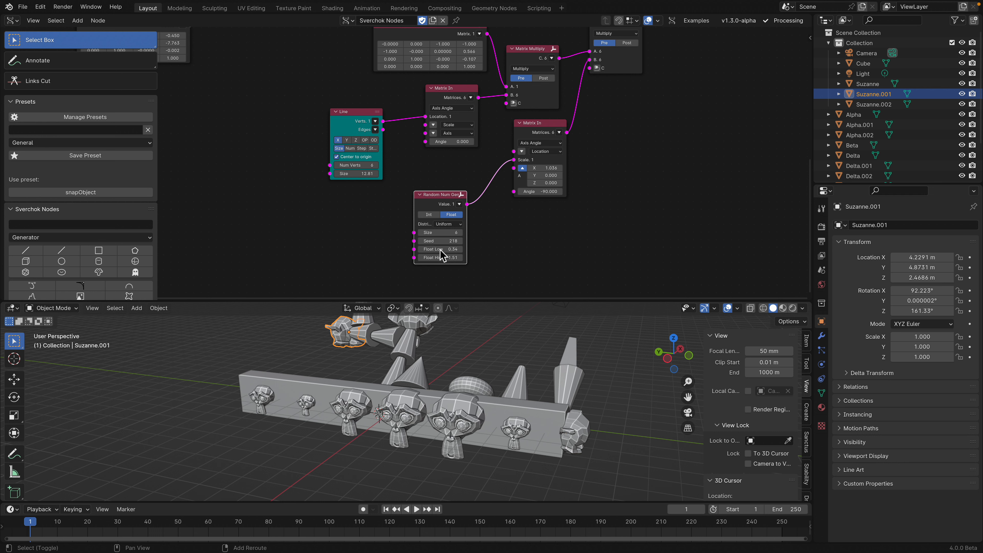
- Raise the Line's vertex count to 12 to place more Suzanne heads along it
left_click(378, 166)
left_click(378, 166)
left_click(378, 166)
left_click(377, 166)
left_click(378, 166)
left_click(376, 165)
mouse_move(377, 166)
left_mouse_down("shift")
mouse_move(360, 165)
mouse_move(376, 165)
left_mouse_up("shift")
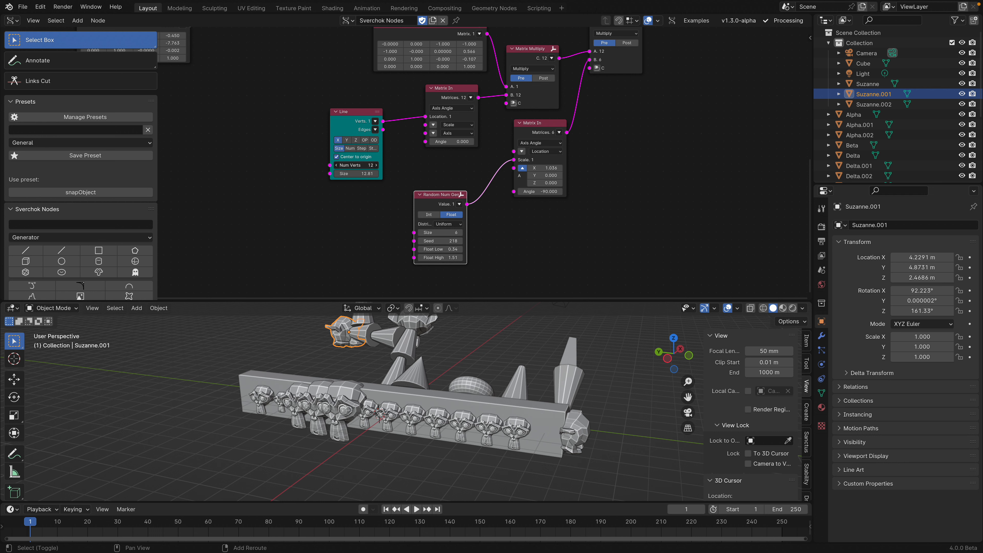
- Set the Random Num Gen's size to 12 and its seed to 514 to vary the scale of all heads
middle_click_drag(519, 332, 540, 358)
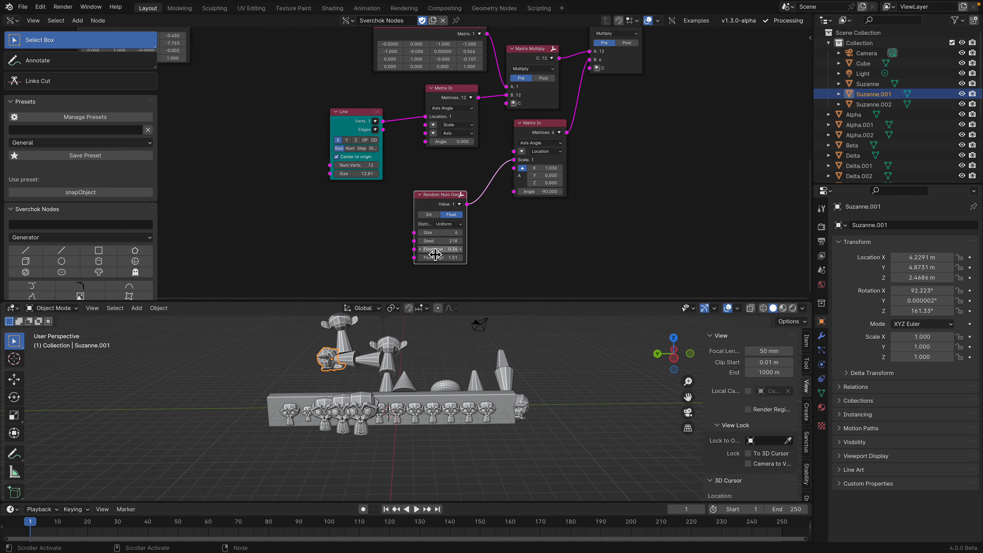
left_click_drag(436, 246, 460, 241)
type("12")
key("Return")
middle_click_drag(457, 378, 418, 374)
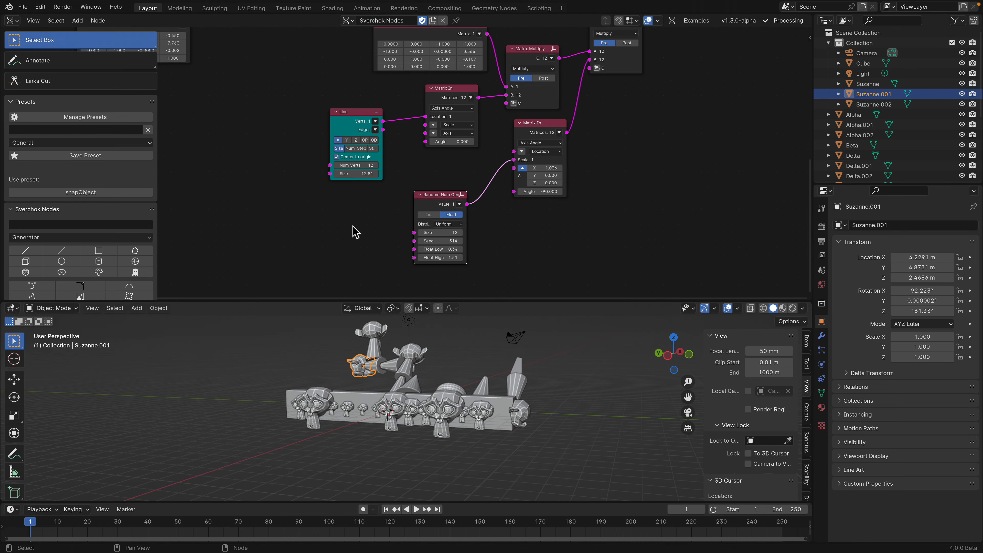
- Select the Delta viewer's whole node group and move it down, clear of the other node groups
scroll(371, 226, "down", 4)
middle_click_drag(392, 227, 510, 272)
scroll(391, 233, "down", 4)
scroll(488, 232, "down", 5)
left_click_drag(458, 86, 555, 219)
left_click_drag(446, 78, 622, 254)
key("g")
left_click(504, 289)
- Move the Suzanne node of the Delta group up and closer to its Mesh Viewer
middle_click_drag(322, 41, 321, 95)
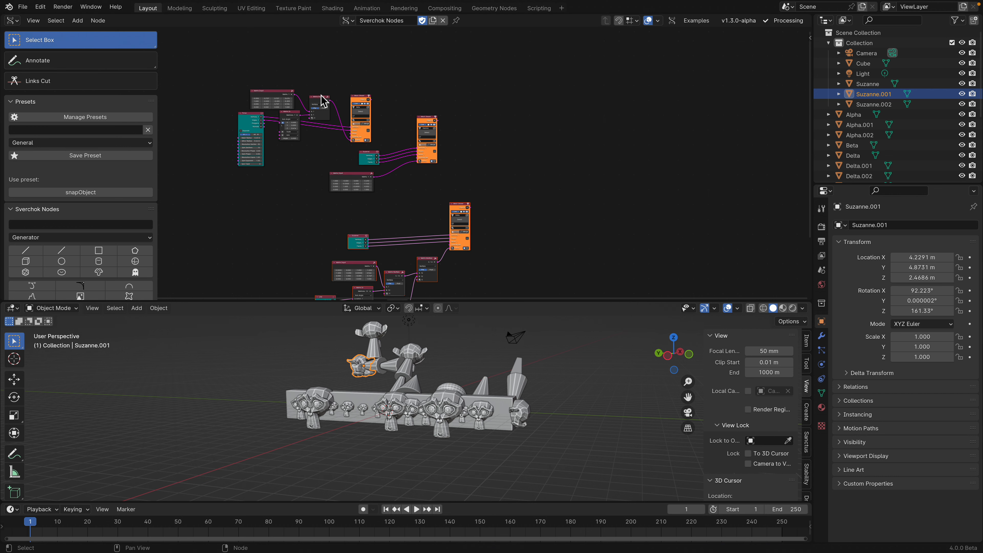
scroll(432, 222, "up", 3)
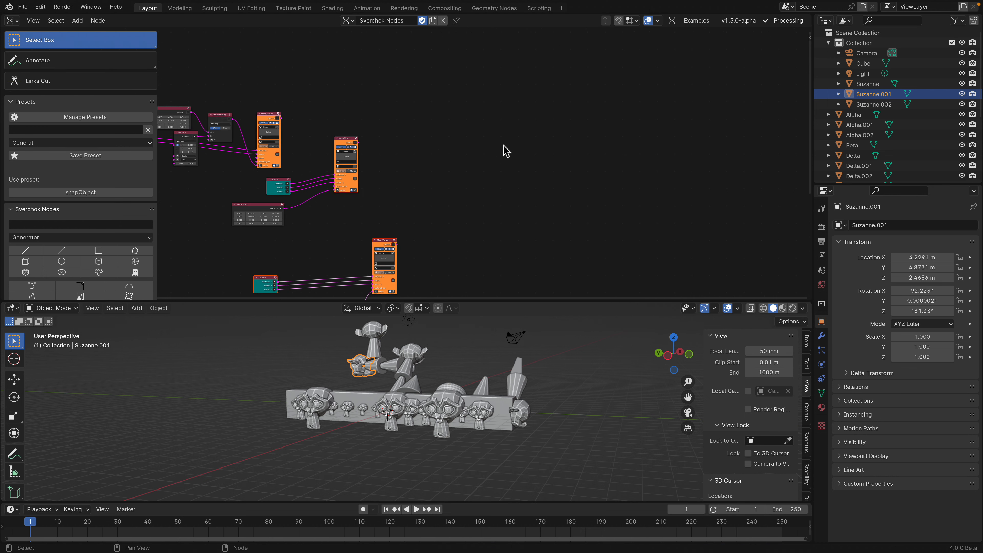
middle_click_drag(316, 156, 389, 116)
scroll(387, 118, "down", 1)
left_click_drag(309, 195, 506, 299)
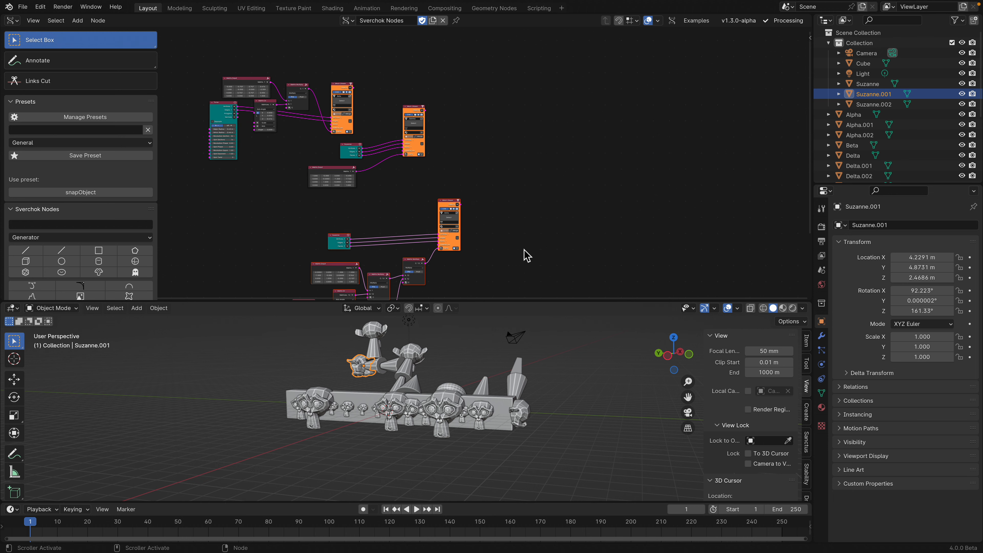
middle_click_drag(464, 401, 471, 410)
scroll(453, 217, "up", 2)
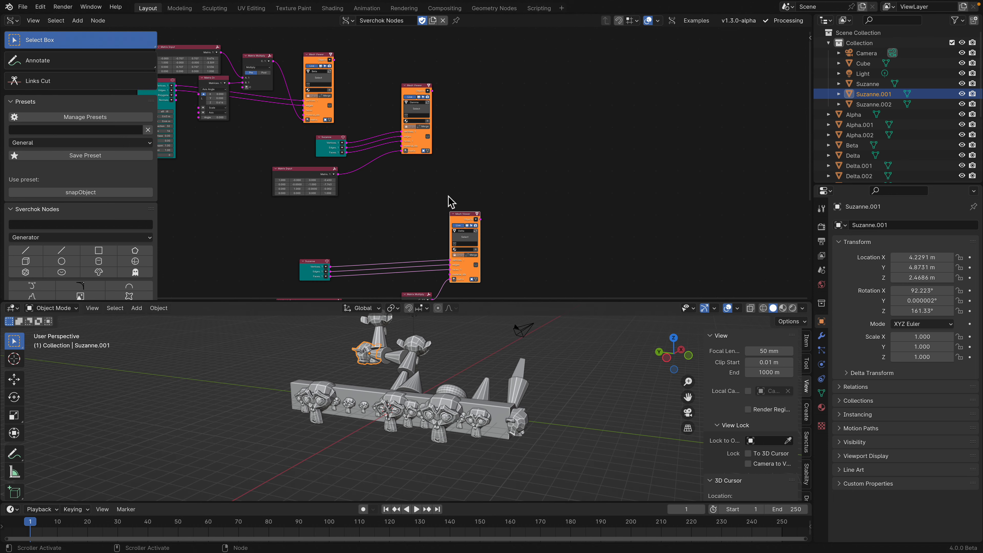
left_click_drag(318, 269, 369, 226)
scroll(439, 165, "up", 1)
middle_click_drag(437, 159, 451, 144)
scroll(426, 153, "up", 2)
middle_click_drag(358, 179, 375, 147)
key("shift+a")
mouse_move(301, 199)
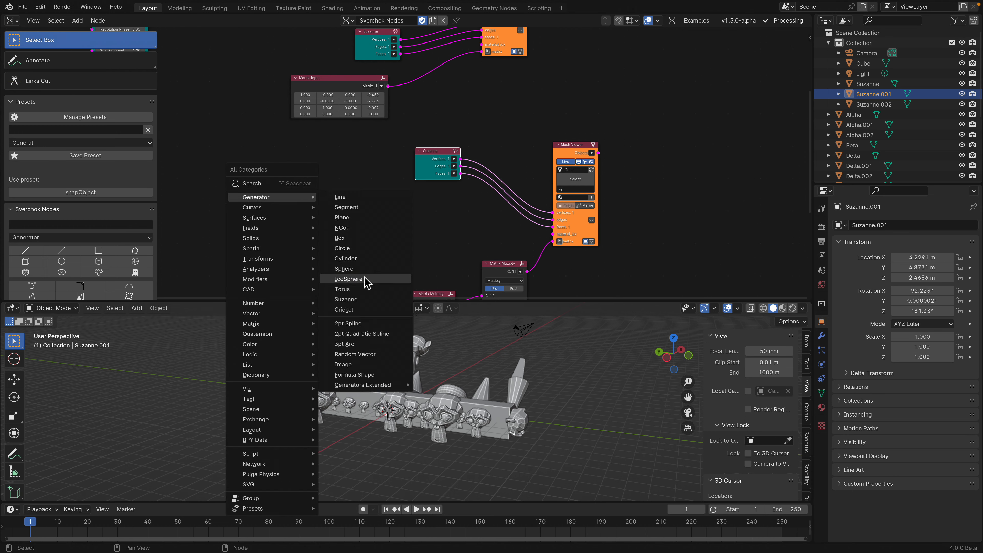
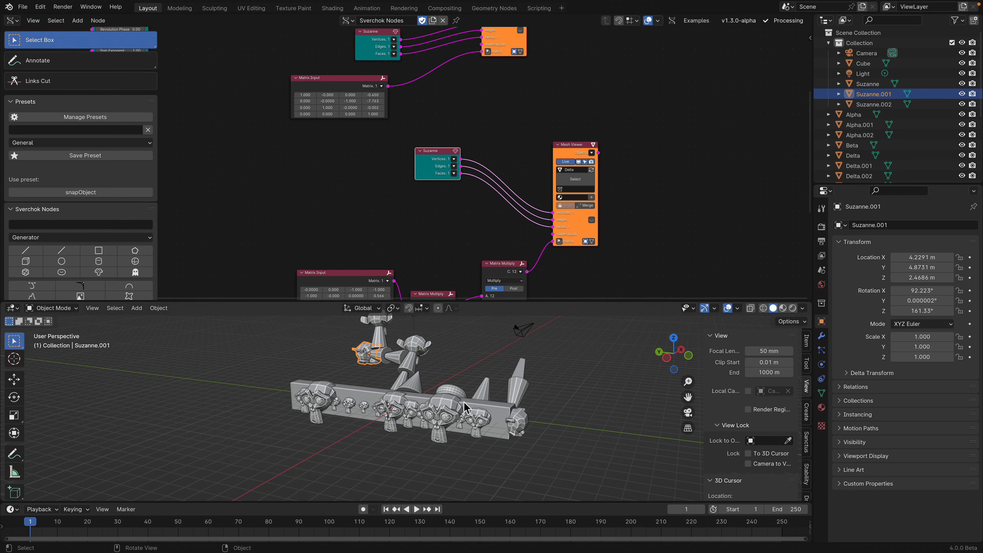
middle_click_drag(464, 402, 400, 402)
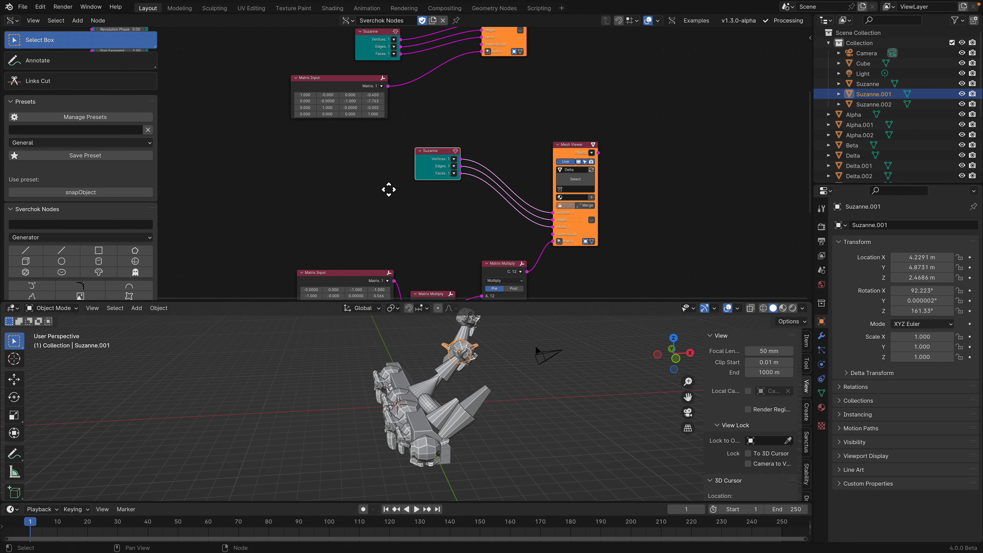
- Delete the Suzanne node that feeds the Gamma Mesh Viewer
mouse_move(388, 189)
middle_mouse_down()
mouse_move(401, 268)
mouse_move(402, 187)
middle_mouse_up()
left_click_drag(391, 118, 394, 110)
key("Delete")
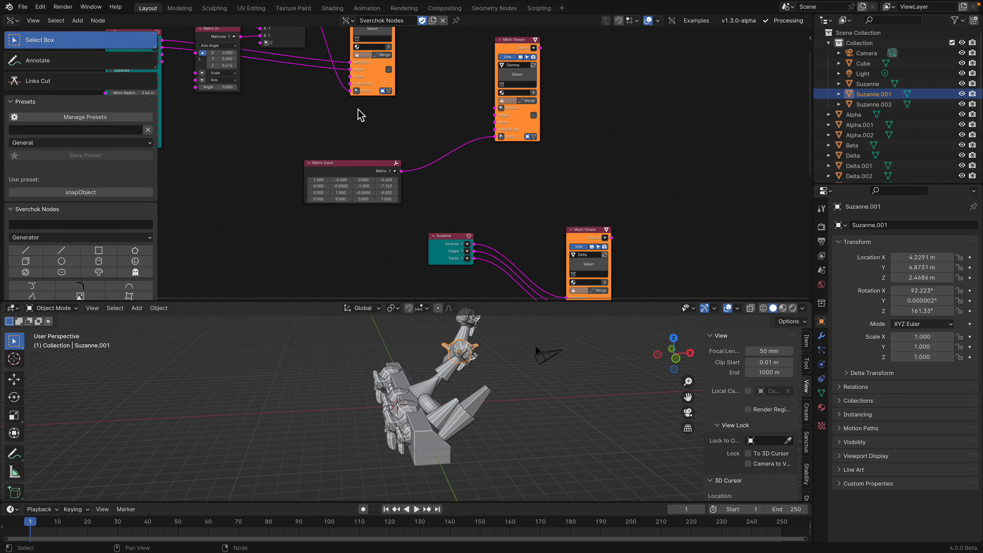
- Add a Plane node by searching for "grid" and connect its vertices, edges and polygons to the Gamma Mesh Viewer
key("shift+a")
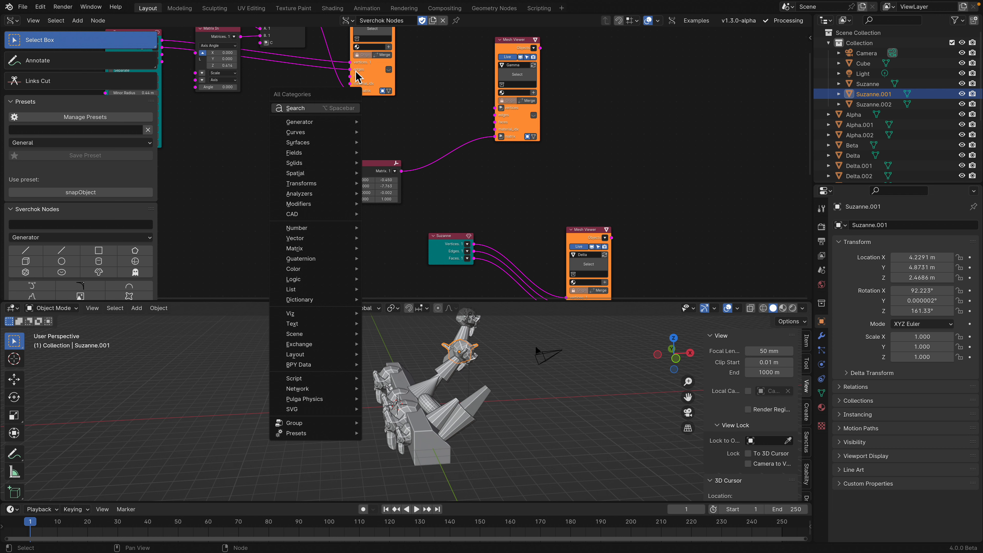
left_click(317, 110)
type("grid")
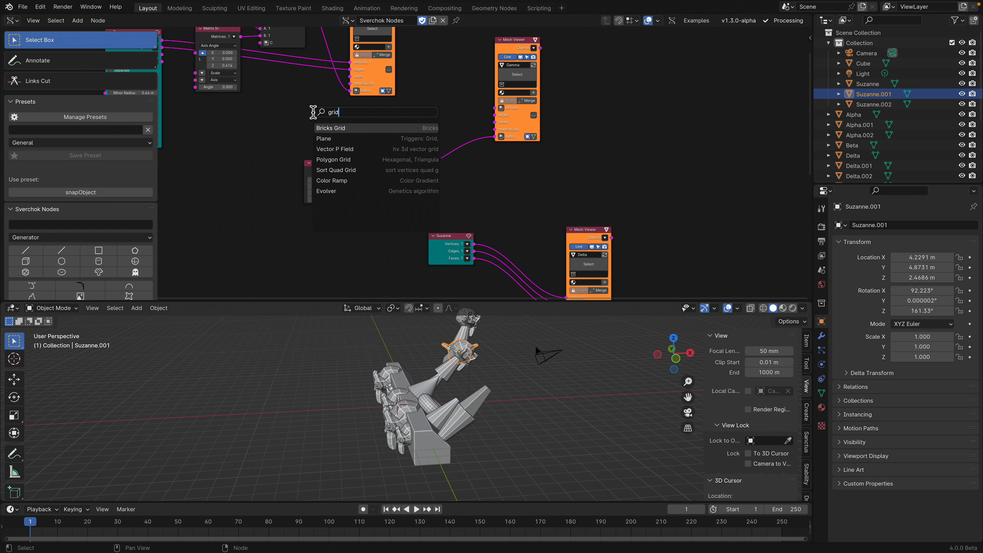
key("Down")
key("Return")
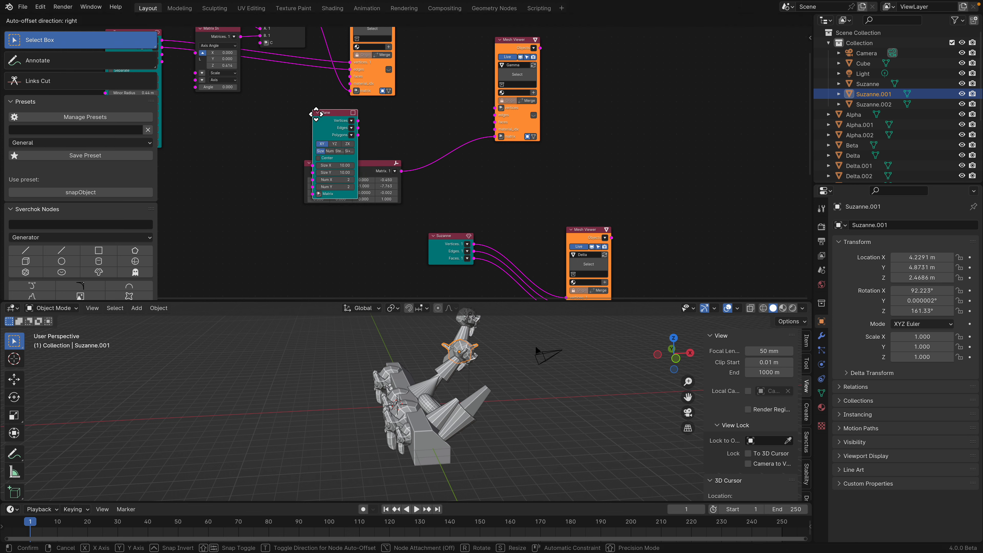
left_click(516, 42, "shift")
key("f")
key("f")
key("f")
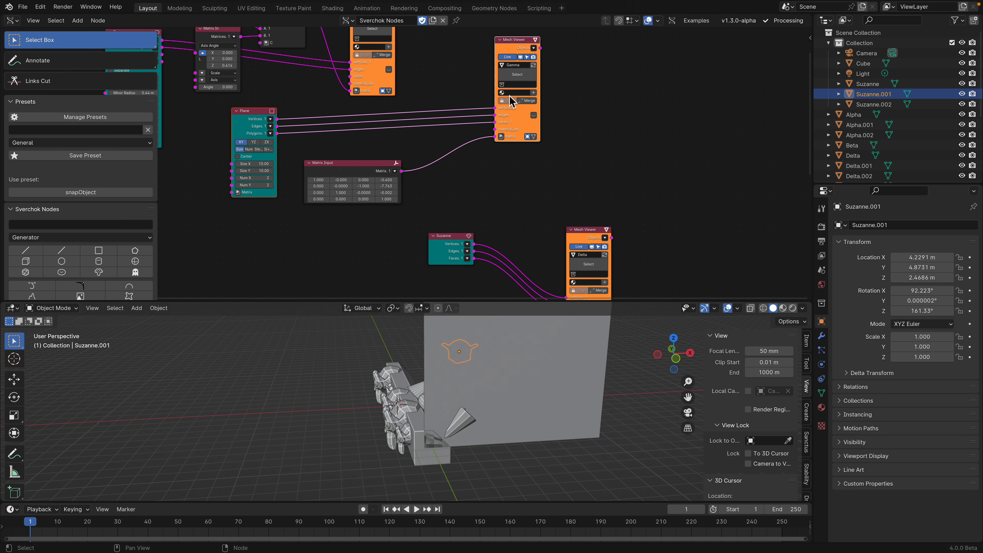
middle_click_drag(507, 372, 515, 391)
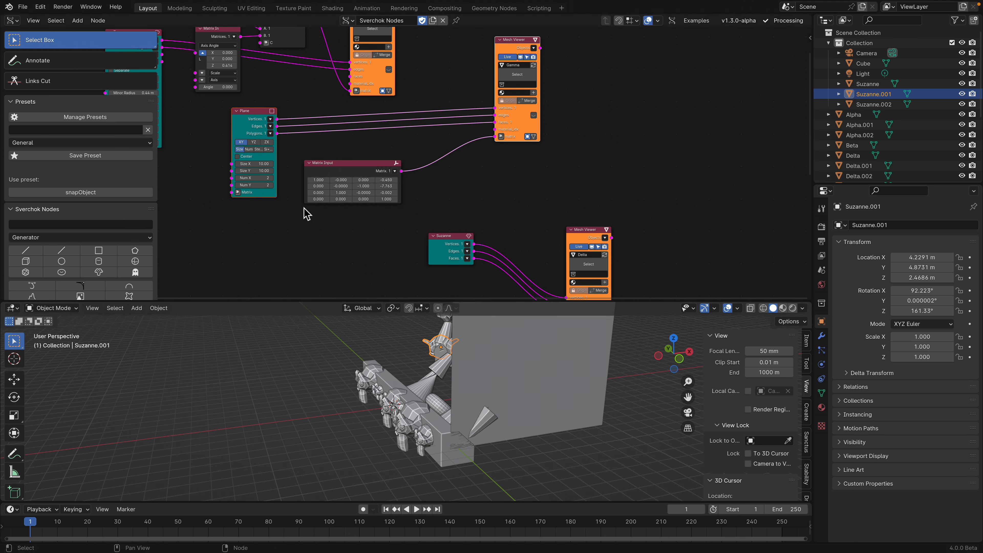
- Center the Plane on its origin and set its size to about 8.20 in X and 3.34 in Y
left_click(249, 157)
mouse_move(259, 164)
left_mouse_down()
mouse_move(237, 164)
mouse_move(289, 170)
mouse_move(233, 170)
mouse_move(277, 164)
left_mouse_up()
middle_click_drag(534, 391, 490, 403)
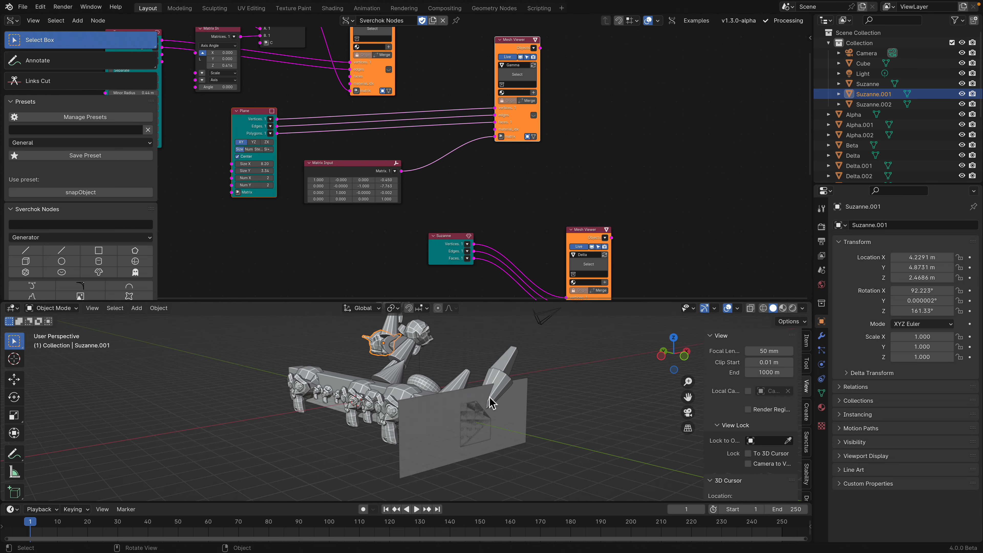
- Place two Suzanne copies, one on the upright Gamma plane and one on the long box, and select the plane
left_click_drag(865, 87, 458, 415)
left_click_drag(867, 84, 342, 381)
middle_click_drag(420, 432, 476, 450)
left_click(494, 427)
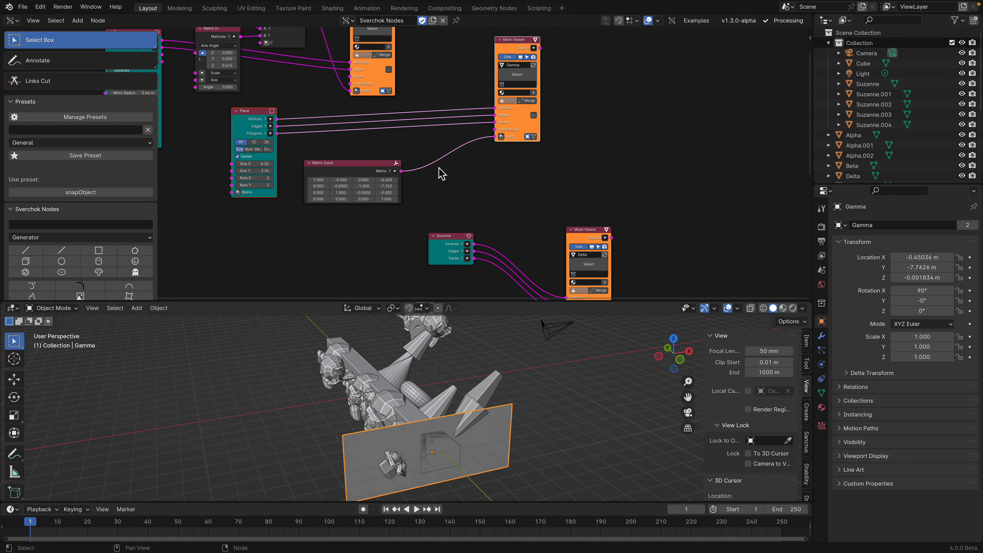
- Move the Gamma Mesh Viewer and the Plane node apart to make room for another node between them
left_click_drag(510, 127, 589, 143)
left_click(421, 108)
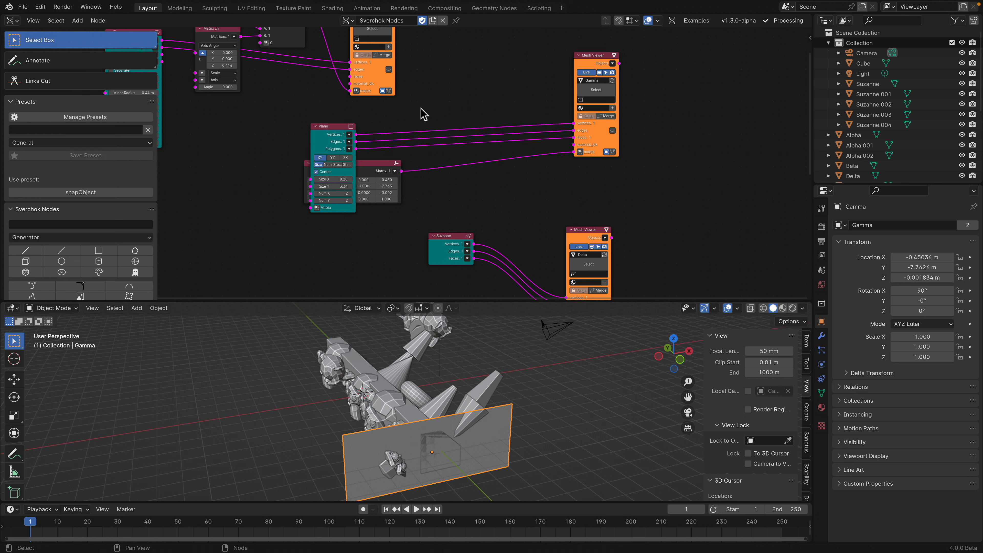
left_click_drag(333, 126, 303, 114)
left_click(341, 118)
- Add an Extrude Region node between the Plane and the Gamma Mesh Viewer, linking vertices, edges and polygons through it
key("shift+a")
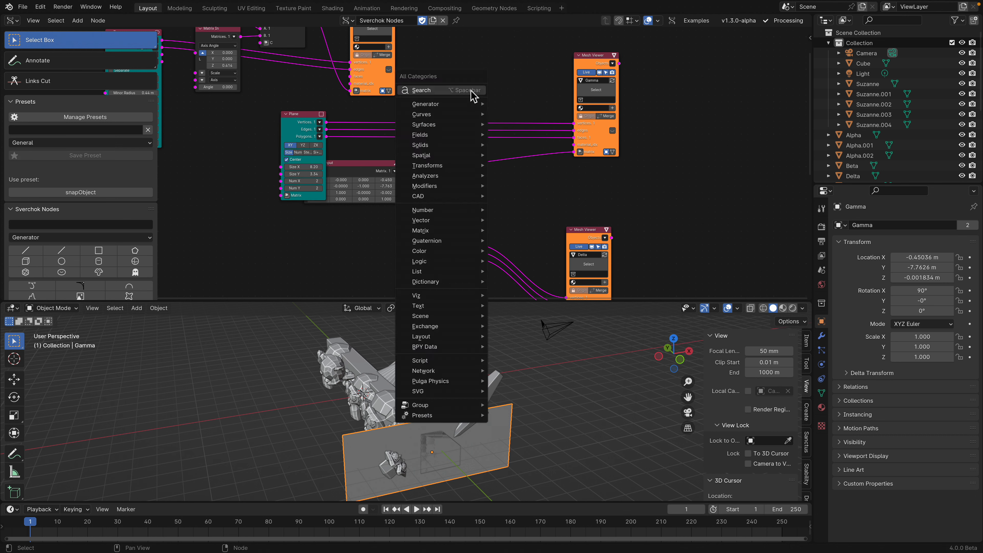
type("ex")
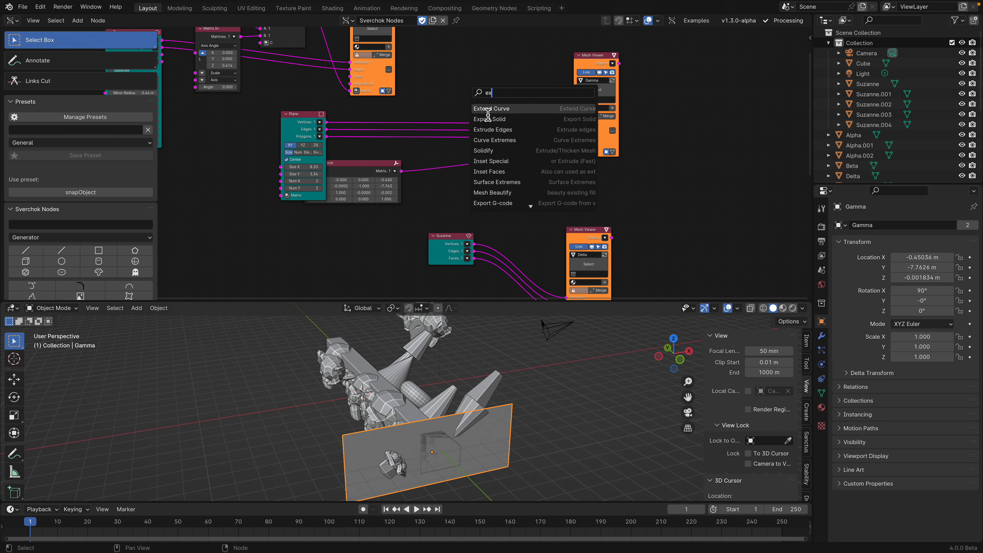
type("rude")
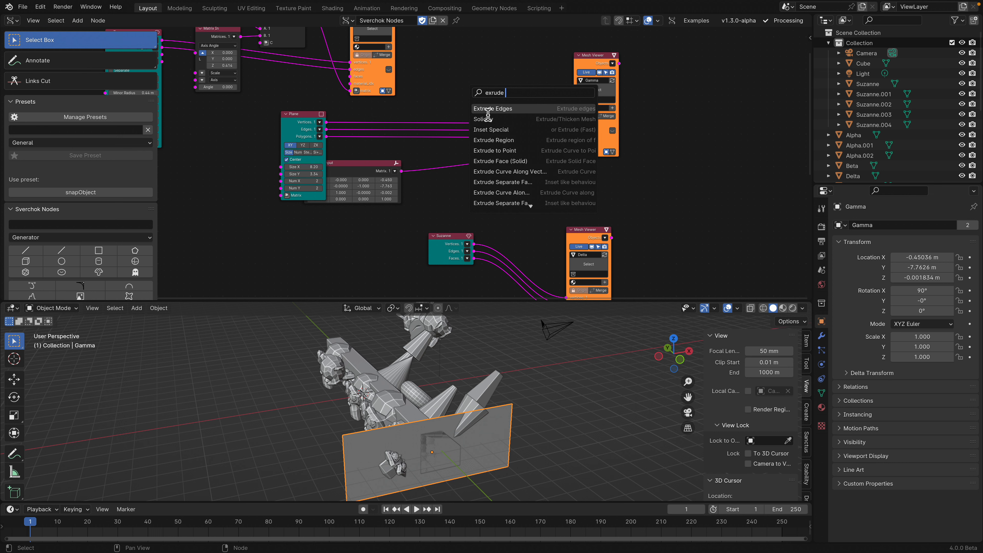
left_click(494, 140)
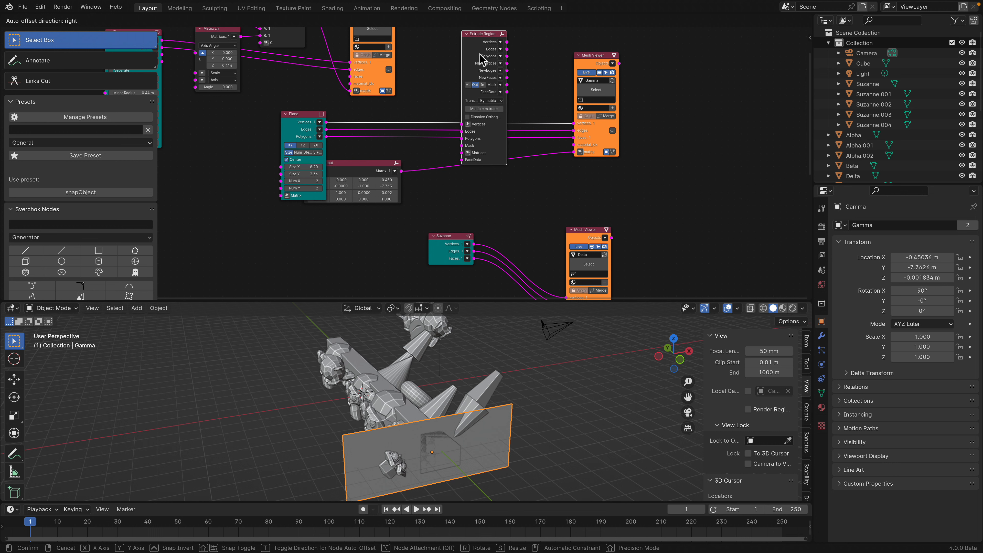
left_click(481, 60)
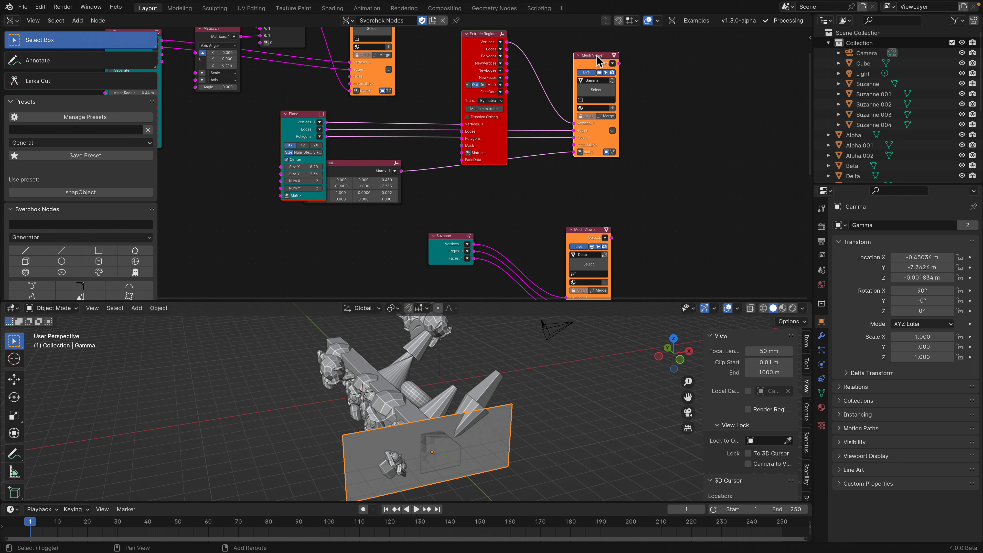
key("shift+f")
left_click(540, 61)
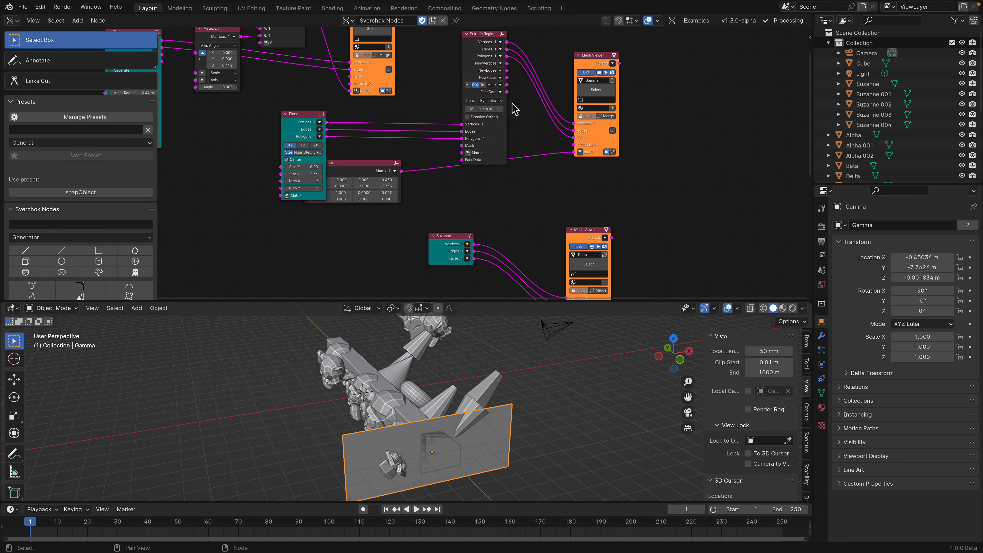
- Feed the Extrude Region's matrices from a Matrix In node and set its location Z to about 1.728
left_click(468, 153)
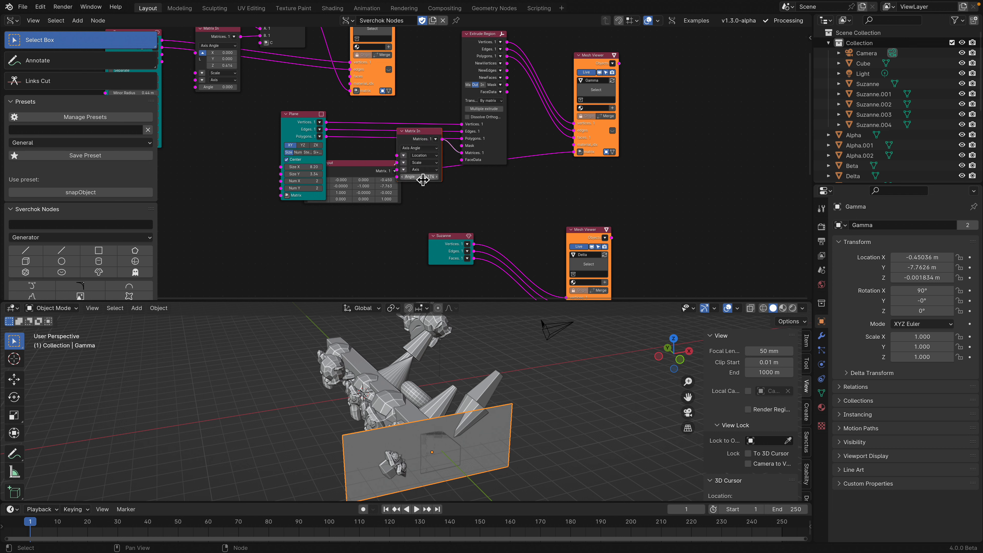
left_click(403, 155)
left_click_drag(422, 168, 489, 167)
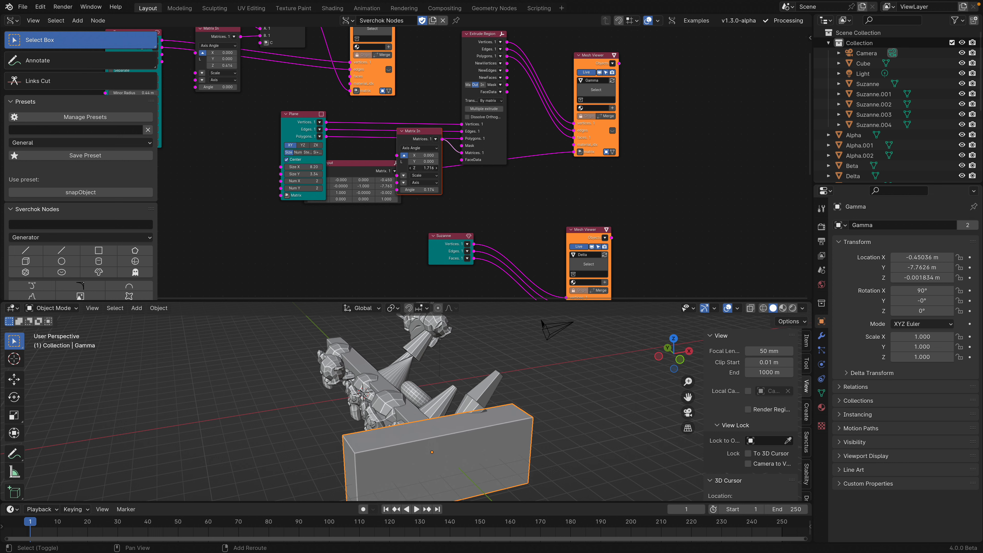
middle_click_drag(461, 375, 552, 430)
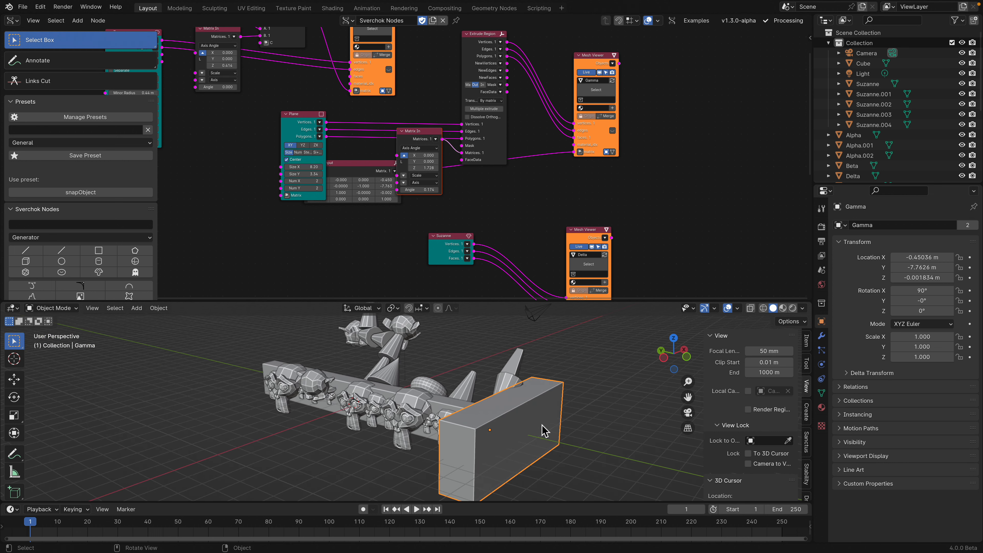
- Place four more Suzanne copies on different faces of the extruded Gamma box so they align to its surfaces
left_click_drag(867, 84, 449, 463)
middle_click_drag(520, 423, 565, 403)
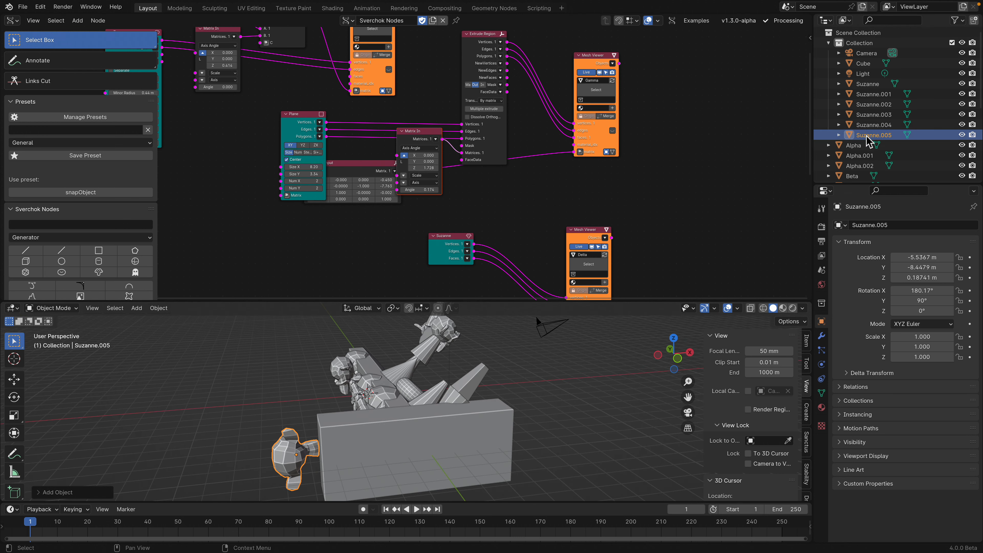
left_click_drag(868, 135, 486, 460)
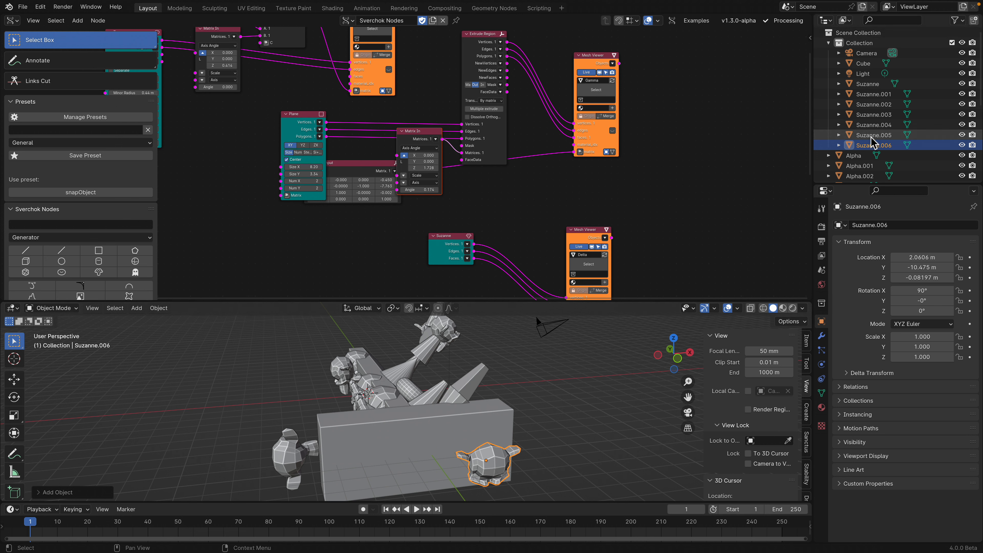
left_click_drag(872, 142, 402, 457)
middle_click_drag(403, 456, 387, 375)
left_click(487, 382)
left_click_drag(868, 155, 311, 395)
middle_click_drag(327, 390, 339, 391)
key("Tab")
key("Tab")
key("Tab")
key("Tab")
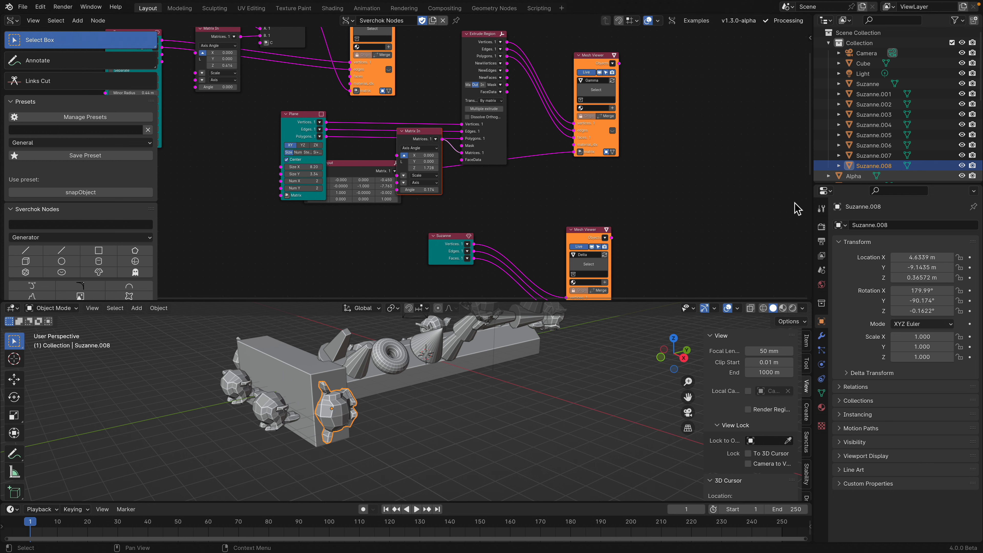
- Enlarge the 3D viewport and move the Delta group's Suzanne and Mesh Viewer nodes away from their matrix nodes
left_click_drag(676, 301, 669, 243)
left_click_drag(439, 190, 632, 232)
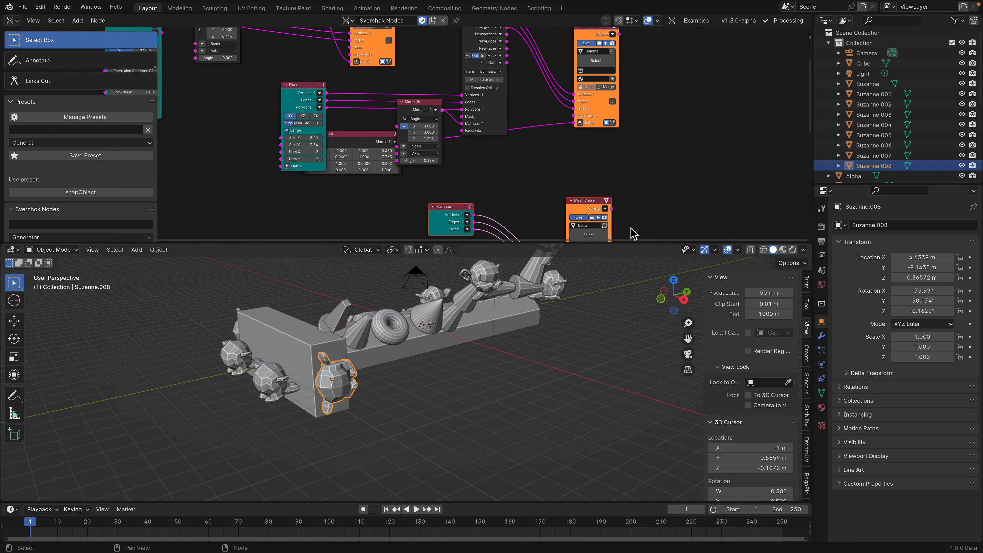
key("g")
left_click(770, 156)
left_click(672, 131)
scroll(671, 132, "down", 2)
scroll(454, 357, "down", 1)
middle_click_drag(455, 363, 404, 364)
left_click(404, 364)
- Move the Plane node clear of the Matrix Input node it overlaps
scroll(405, 134, "up", 2)
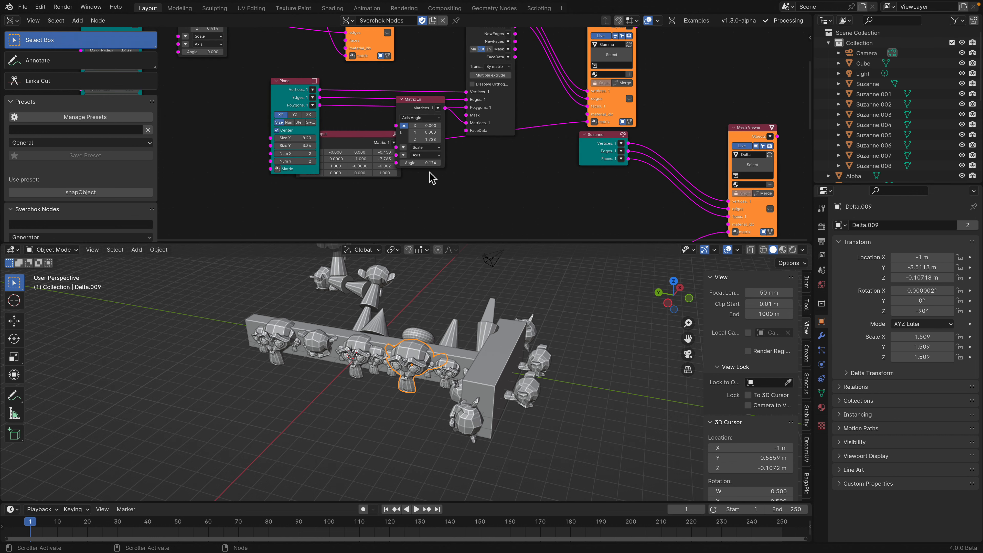
left_click_drag(281, 78, 248, 102)
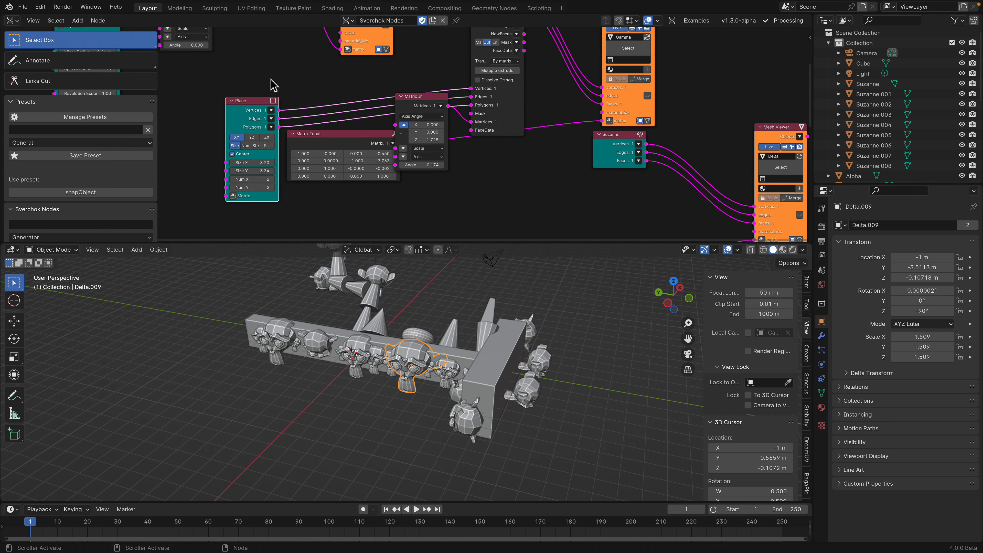
middle_click_drag(286, 82, 293, 162)
- Raise the Delta group's Line vertex count to 16 and adjust the line's size to spread the heads along the long box
scroll(416, 132, "down", 3)
scroll(458, 166, "down", 5)
middle_click_drag(458, 165, 430, 41)
scroll(433, 154, "up", 1)
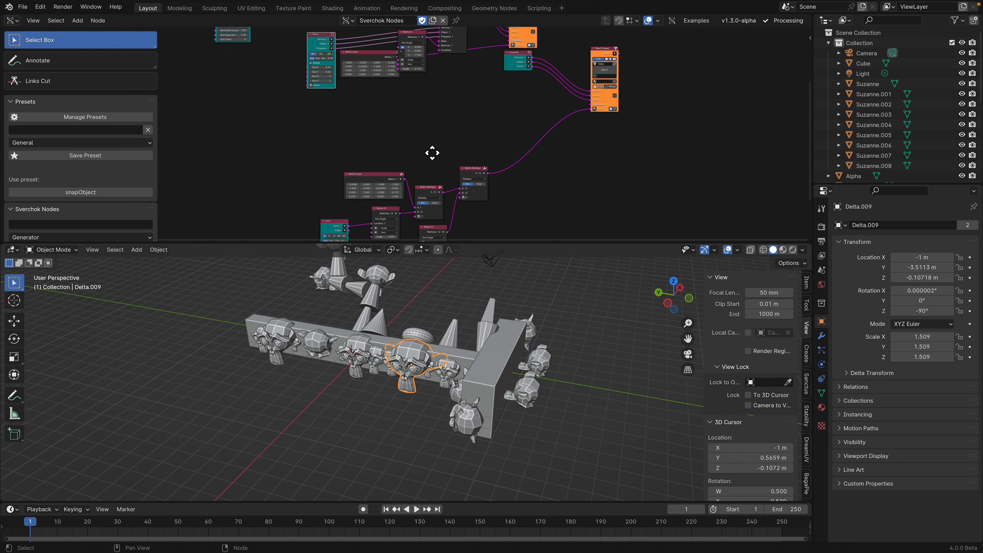
scroll(432, 167, "up", 4)
mouse_move(432, 154)
middle_mouse_down()
mouse_move(433, 97)
mouse_move(437, 138)
middle_mouse_up()
scroll(423, 164, "up", 3)
scroll(349, 149, "up", 1)
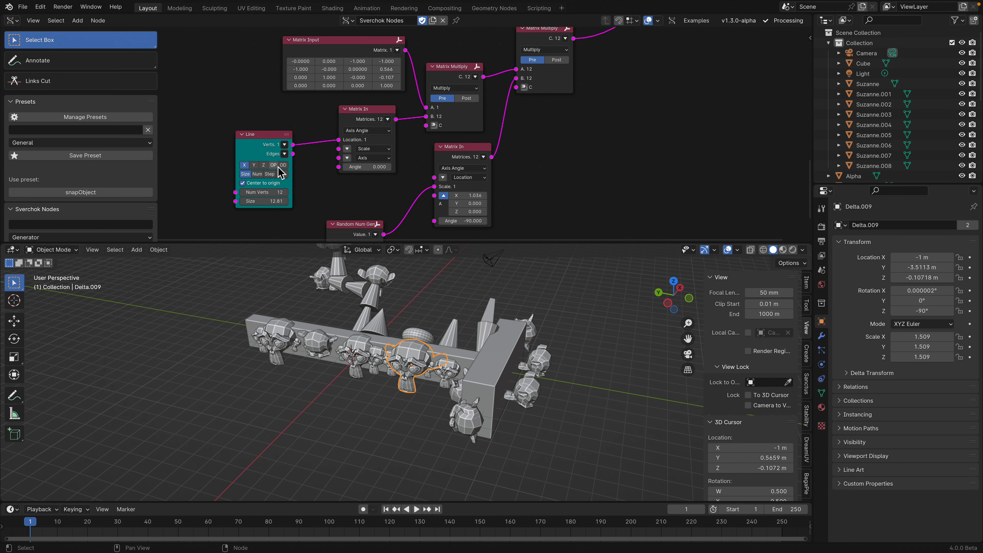
left_click_drag(265, 193, 296, 201)
middle_click_drag(438, 331, 478, 318)
left_click(514, 324)
scroll(390, 182, "down", 3)
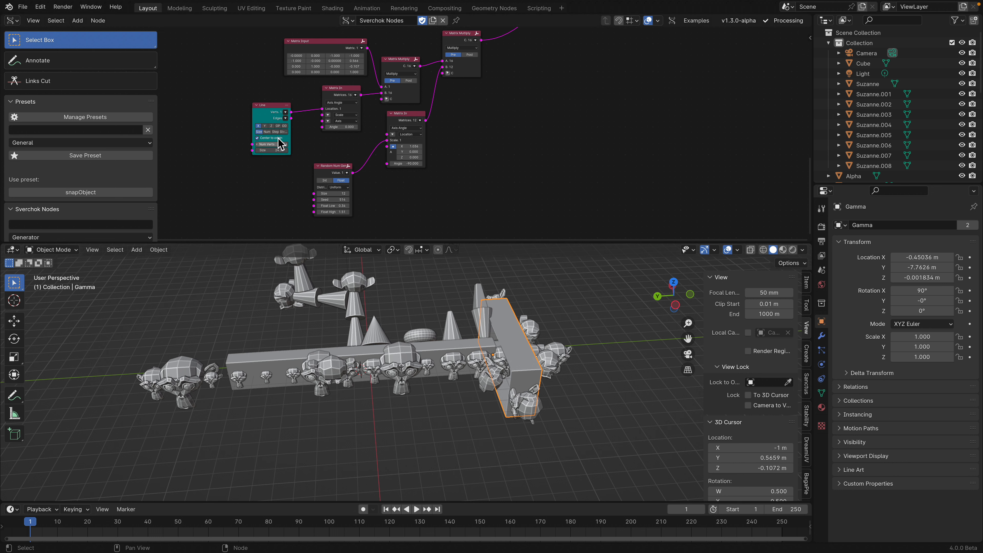
left_click_drag(276, 153, 272, 153)
scroll(329, 138, "down", 4)
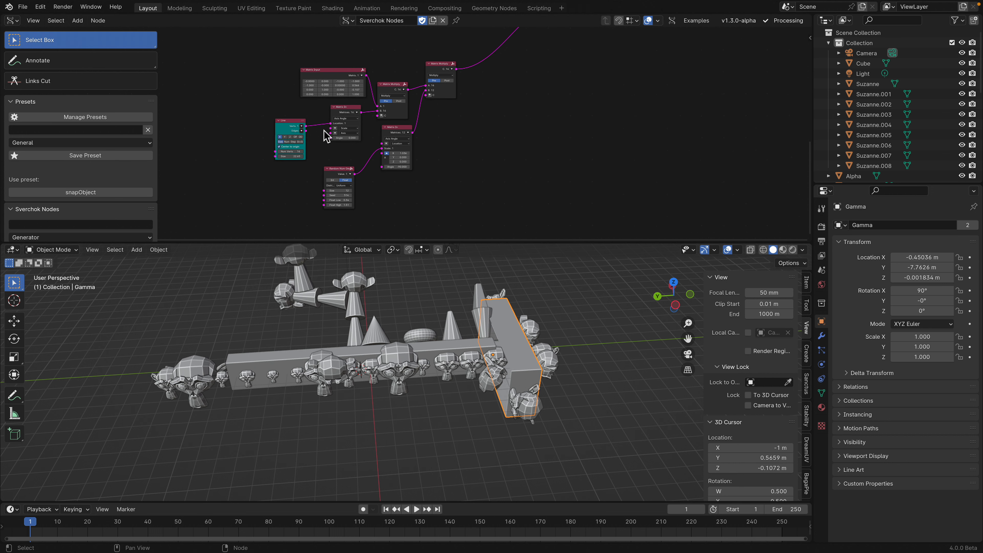
- Move the Delta group's Suzanne and Mesh Viewer nodes down beside their matrix nodes
scroll(311, 81, "down", 5)
middle_click_drag(397, 91, 332, 156)
scroll(344, 133, "down", 1)
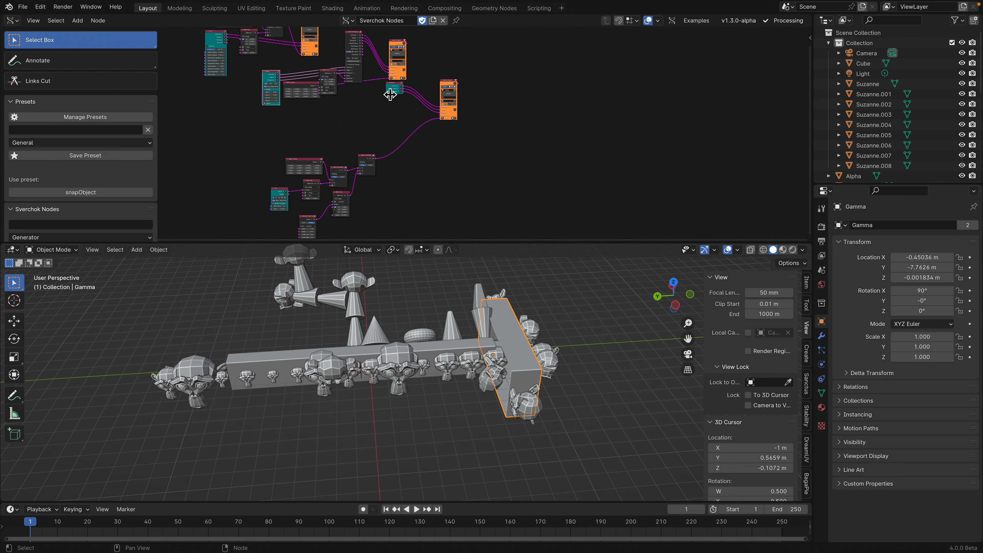
left_click_drag(394, 93, 346, 135)
left_click_drag(447, 83, 397, 152)
- Duplicate the whole Delta node group and place the copy beside the original
middle_click_drag(339, 144, 325, 133)
left_click_drag(233, 121, 426, 216)
middle_click_drag(391, 207, 341, 192)
key("shift+d")
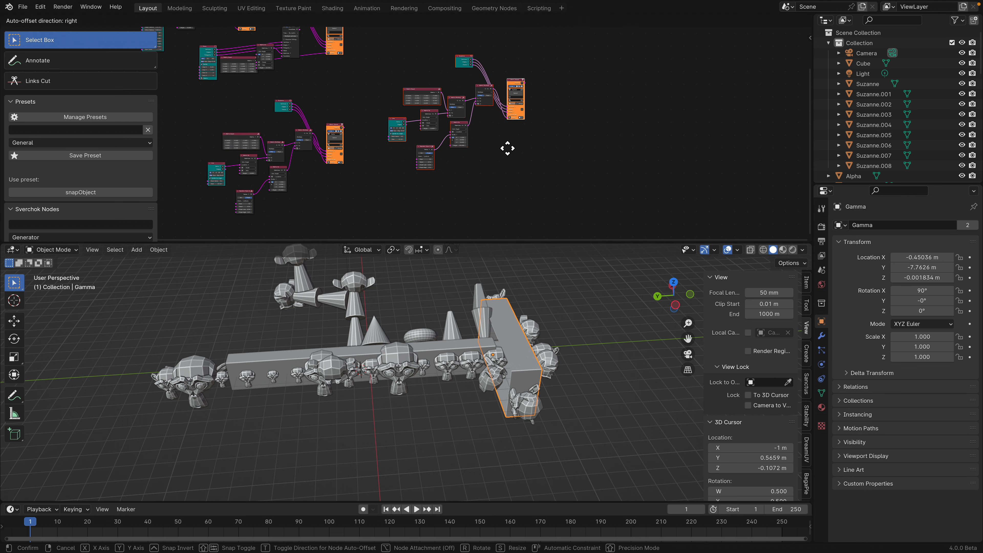
left_click(517, 179)
- Place the 3D cursor on the top face of the Gamma box at about X -0.02, Y -8.42, Z 1.67
middle_click_drag(515, 294, 493, 357)
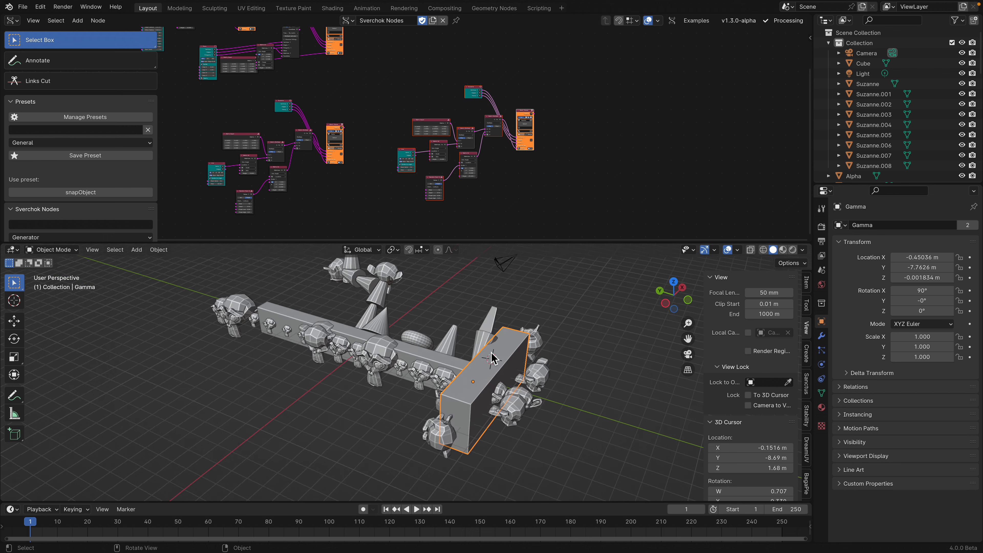
middle_click_drag(493, 209, 487, 200)
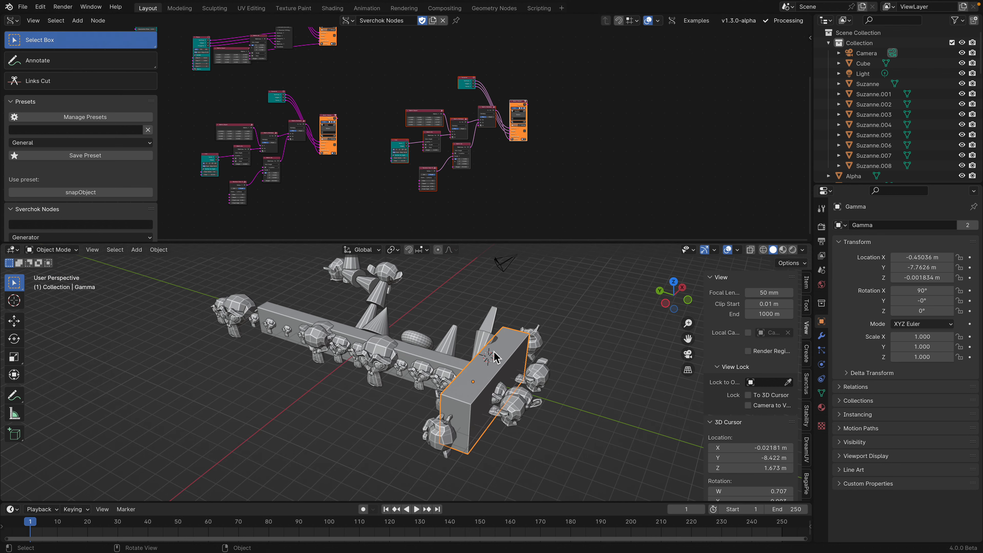
- Replace the copied group's Matrix Input with one generated from the 3D cursor and link it to the first Matrix Multiply's A input
scroll(441, 161, "up", 5)
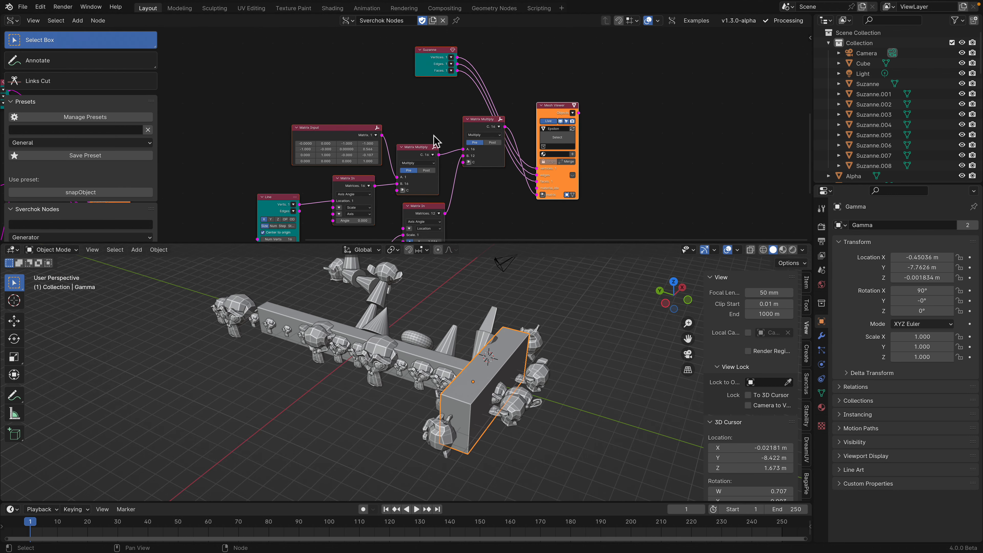
left_click_drag(332, 139, 322, 128)
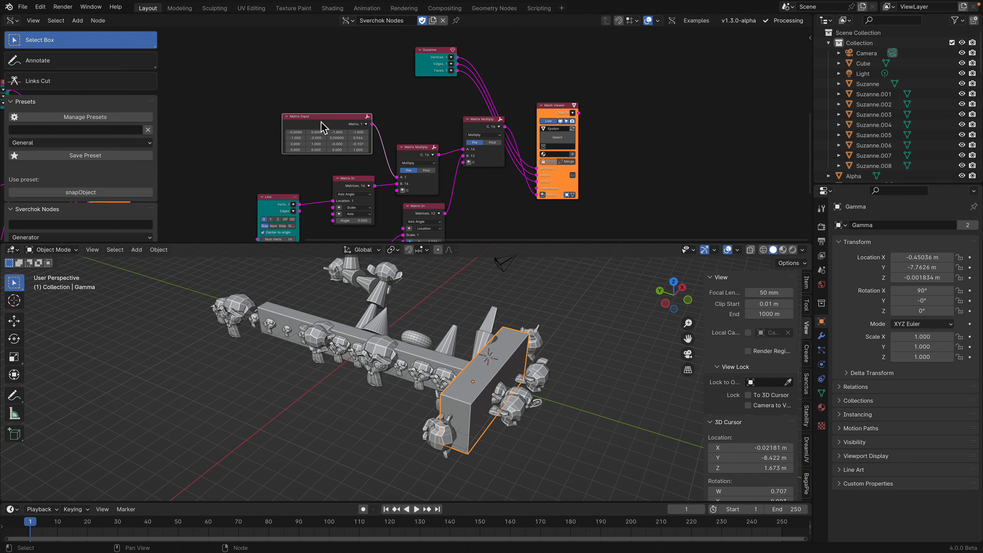
key("x")
key("alt+space")
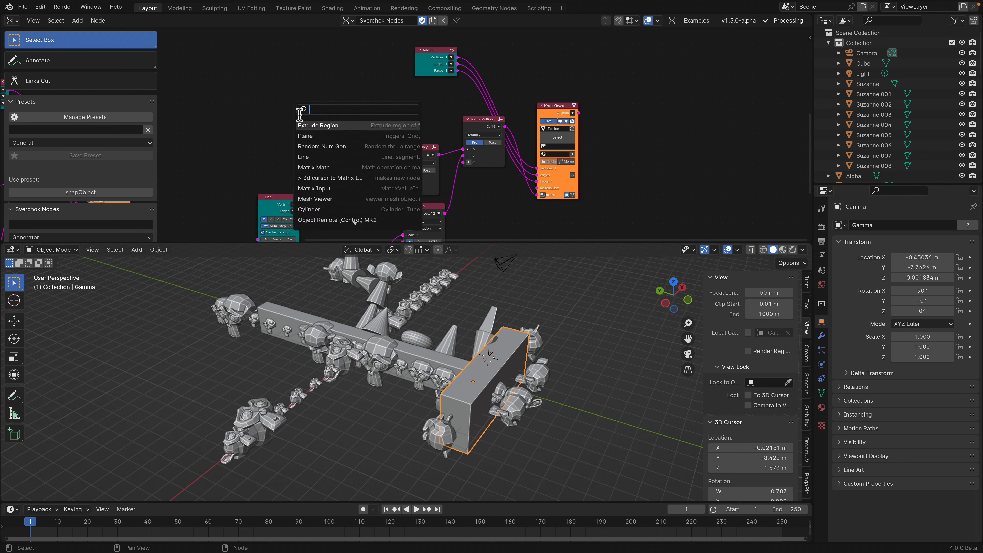
left_click(322, 178)
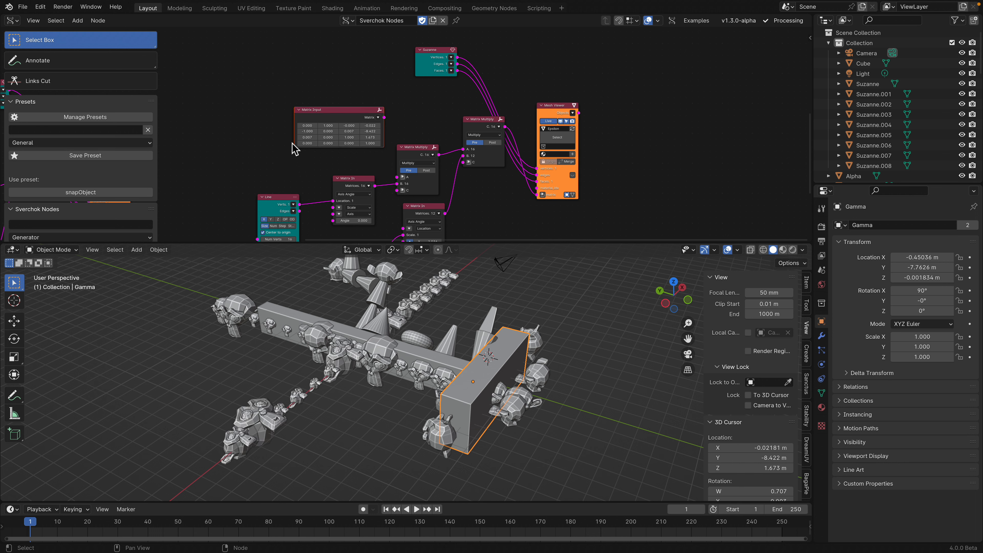
left_click_drag(401, 183, 401, 181)
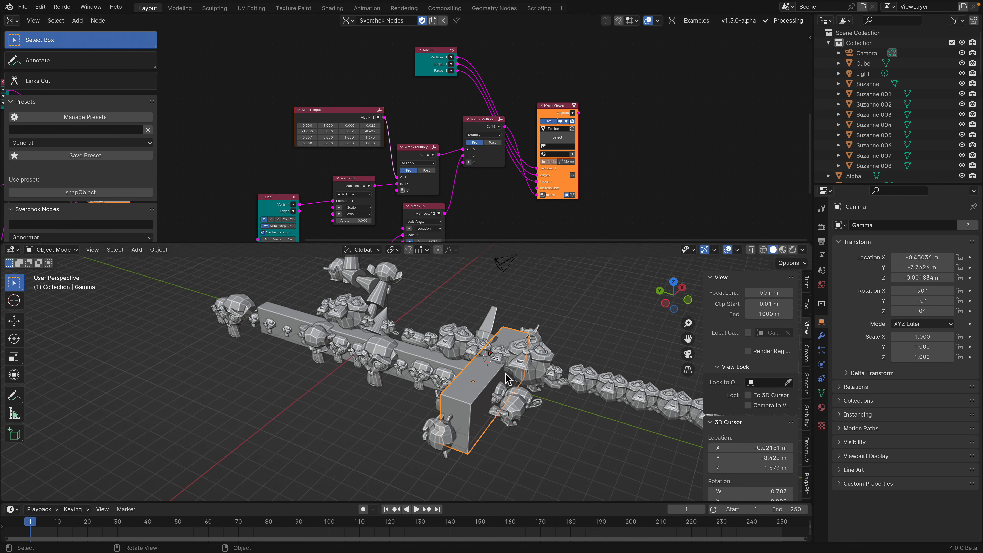
- Move the Matrix Input node away and insert a duplicate Matrix Multiply node between it and the existing one
middle_click_drag(436, 212, 423, 116)
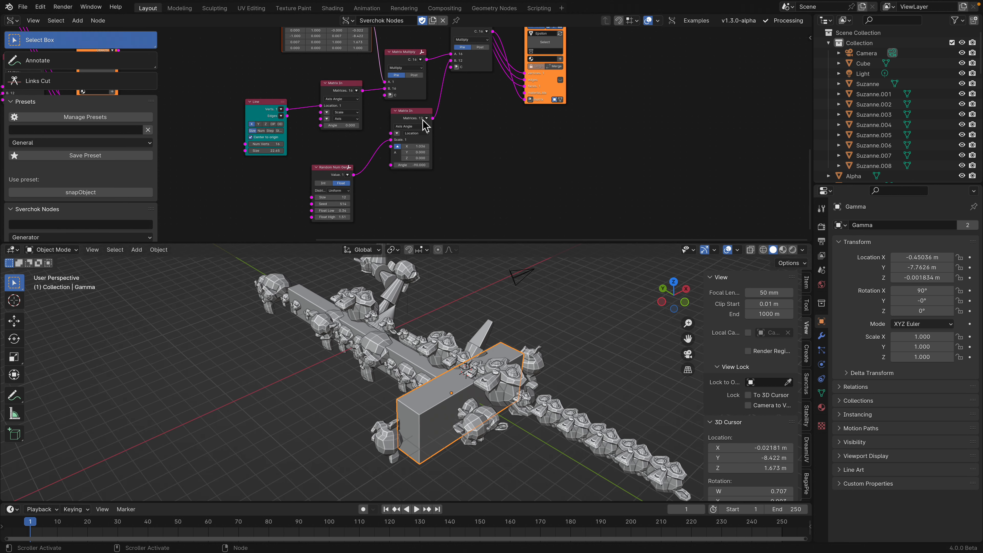
middle_click_drag(367, 72, 365, 105)
left_click_drag(323, 49, 300, 49)
middle_click_drag(302, 62, 314, 96)
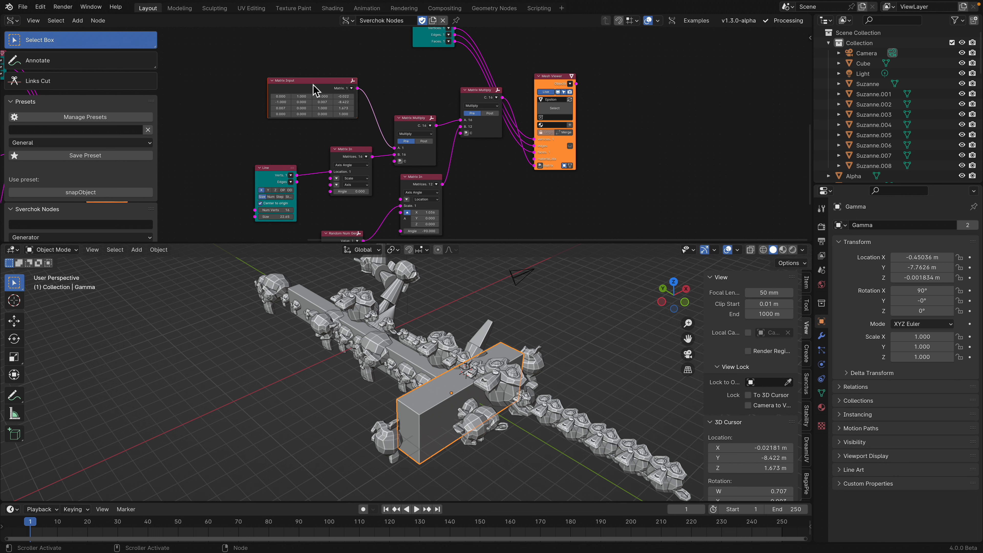
left_click_drag(313, 84, 234, 61)
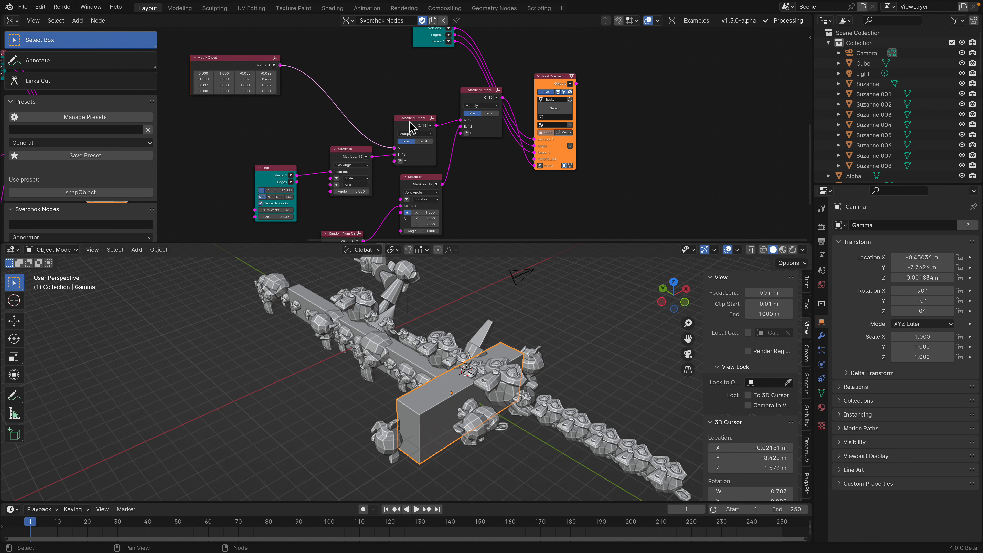
key("shift+d")
left_click(324, 83)
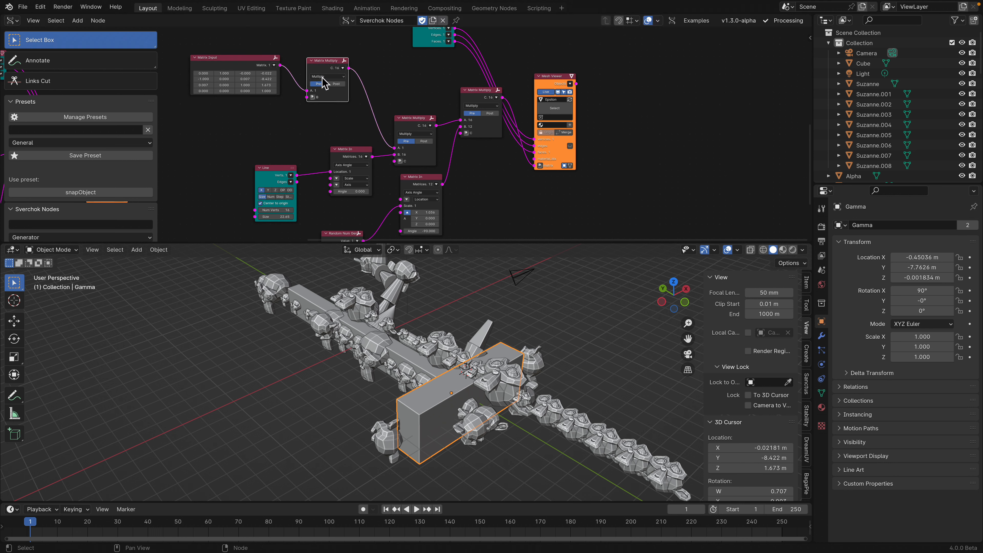
- Connect a new Matrix In node to the inserted Matrix Multiply's B input and set its angle to 90
left_click(313, 97)
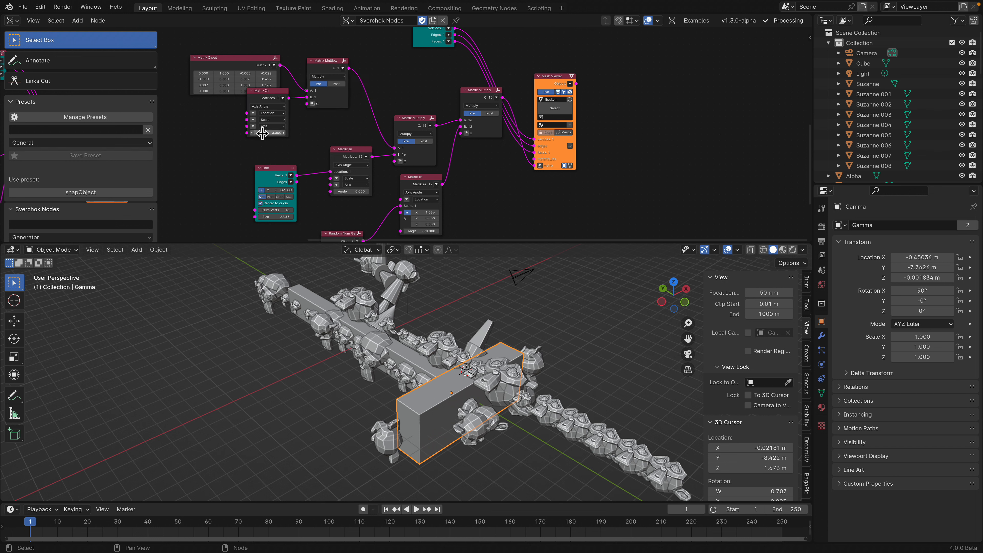
left_click_drag(262, 133, 295, 133)
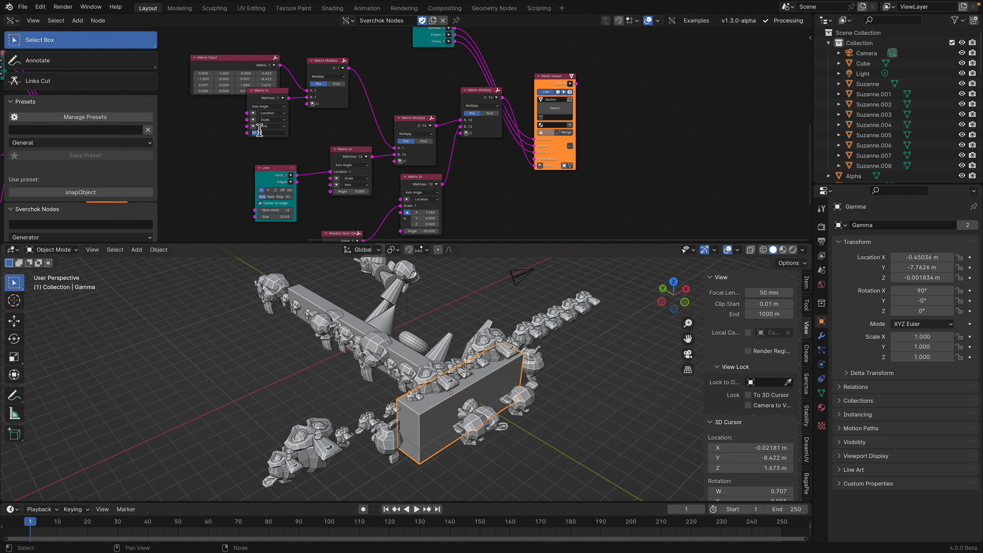
key("Return")
- Set the Epsilon group's Line to 12 vertices and size about 6.75, and move the Matrix Input clear of the Matrix In node
scroll(286, 154, "down", 2)
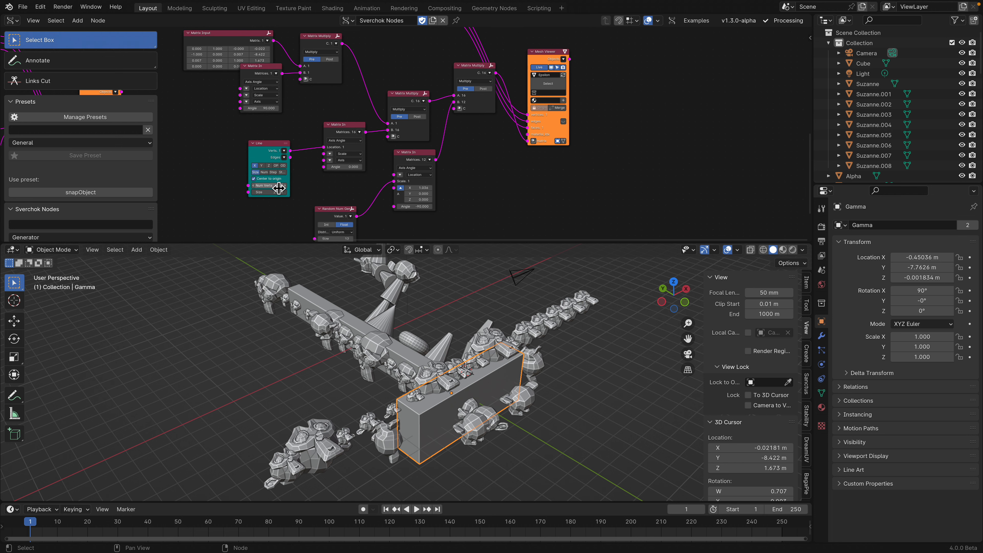
mouse_move(277, 193)
left_mouse_down()
mouse_move(260, 193)
mouse_move(275, 193)
left_mouse_up()
mouse_move(459, 332)
middle_mouse_down()
mouse_move(362, 323)
mouse_move(442, 336)
middle_mouse_up()
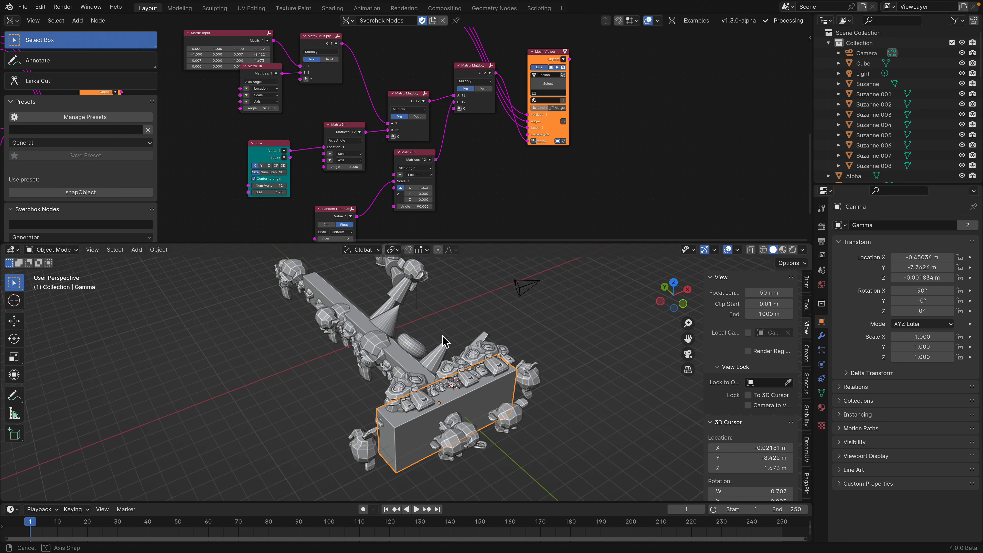
middle_click_drag(372, 137, 391, 206)
left_click_drag(271, 105, 267, 85)
- Replace the Epsilon group's Suzanne node with a Box node and connect its outputs to the Mesh Viewer
middle_click_drag(422, 140, 389, 172)
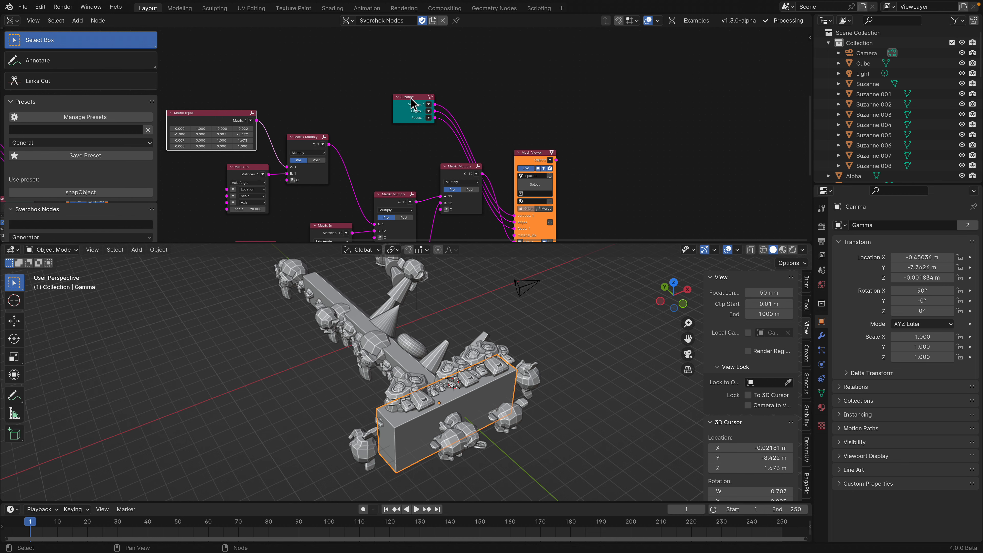
left_click(411, 97)
key("x")
key("shift+a")
left_click(413, 99)
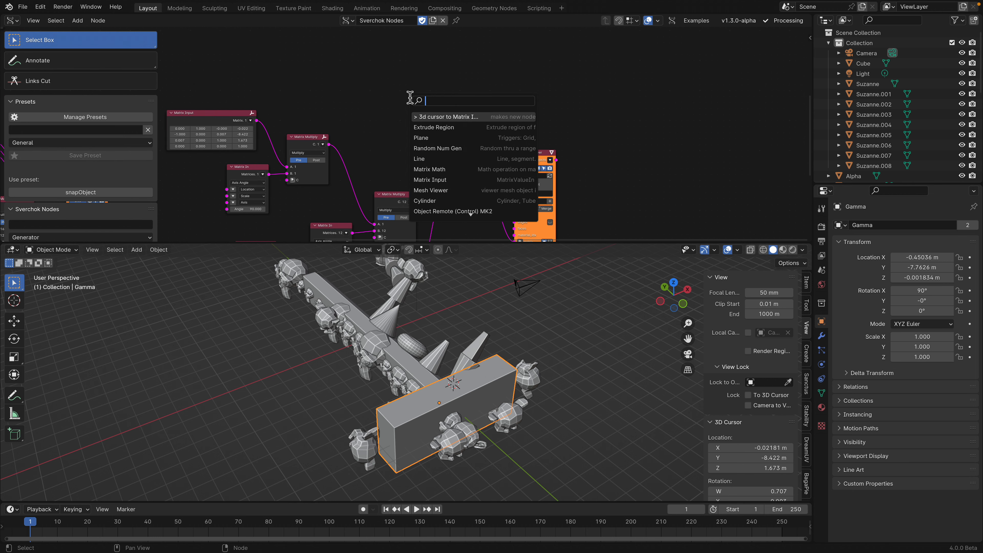
type("box")
key("Return")
left_click(411, 99)
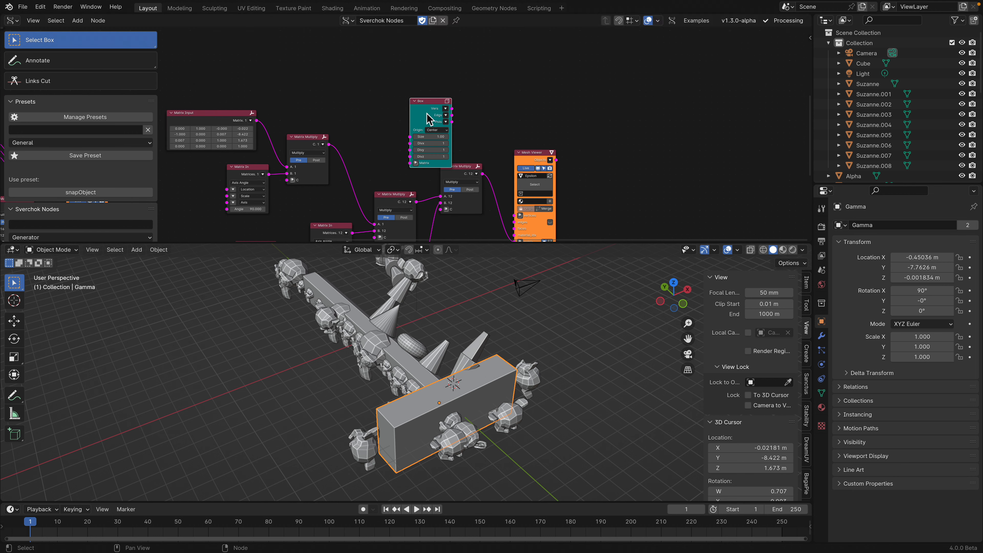
left_click(530, 160, "shift")
key("f")
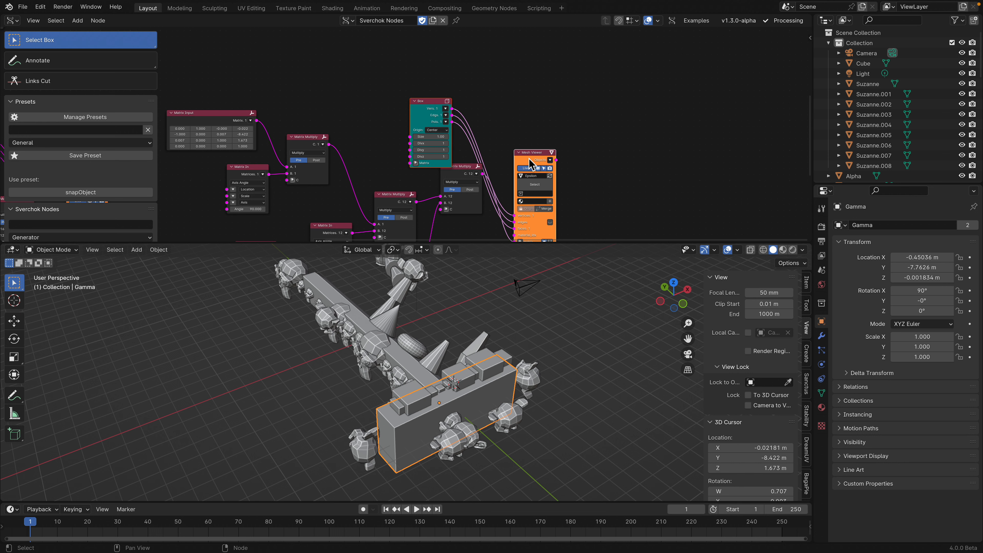
left_click(527, 118)
- Reduce the Box node's size to 0.95
middle_click_drag(472, 419, 439, 405)
scroll(439, 405, "up", 3)
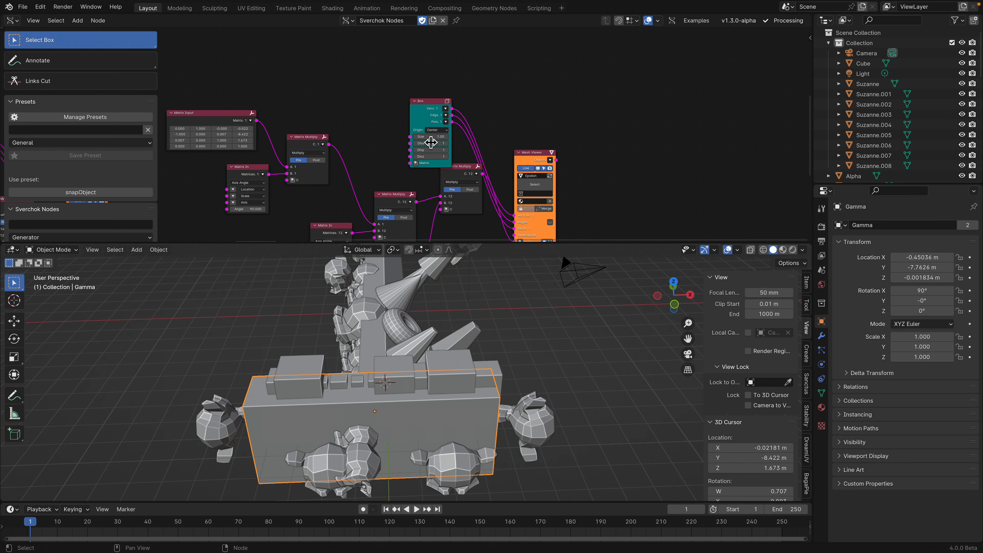
mouse_move(431, 142)
left_mouse_down()
mouse_move(441, 141)
mouse_move(426, 142)
left_mouse_up()
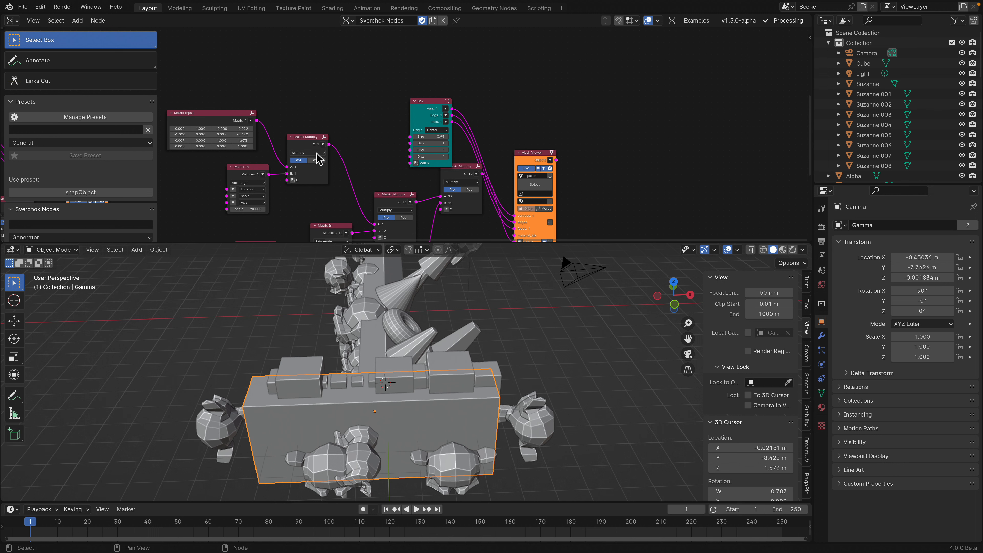
- Adjust the Epsilon group's Line size to about 7.47 and shift the Line node slightly away from its Matrix In node
middle_click_drag(317, 153, 342, 123)
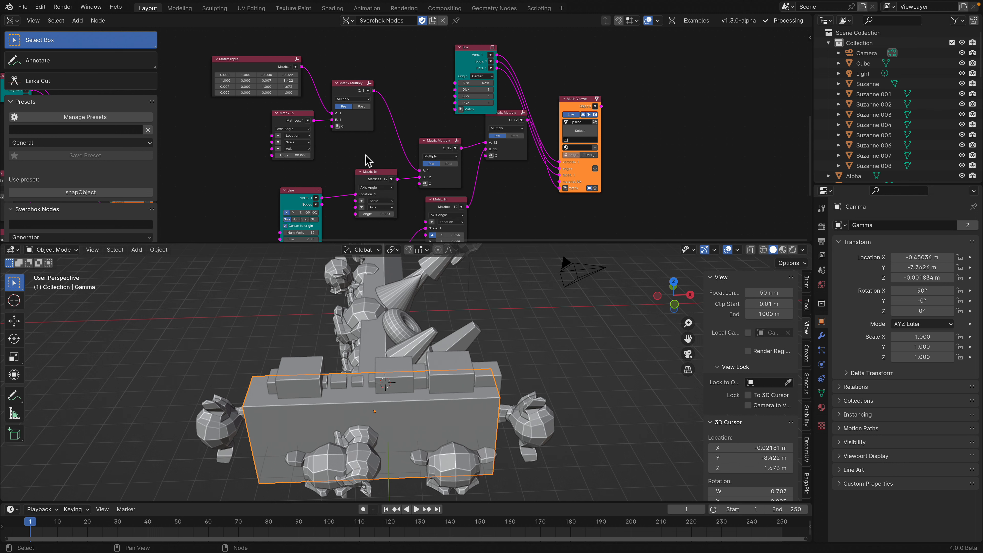
middle_click_drag(312, 200, 316, 154)
mouse_move(306, 193)
left_mouse_down()
mouse_move(340, 193)
mouse_move(310, 192)
left_mouse_up()
left_click_drag(311, 152, 300, 152)
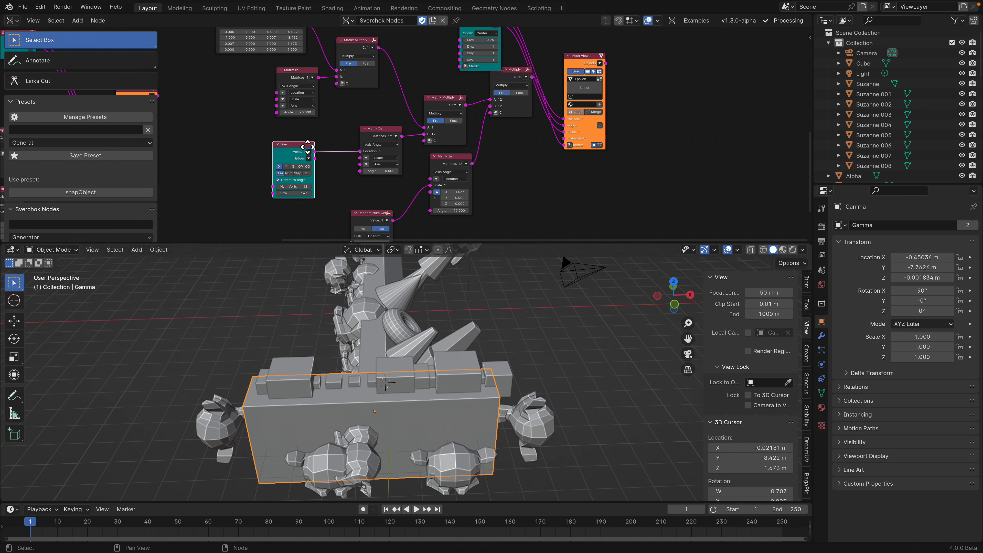
- Replace the Epsilon group's Line node with a Circle node and connect its vertices to the Matrix In location
middle_click_drag(217, 133, 252, 131)
key("x")
key("shift+a")
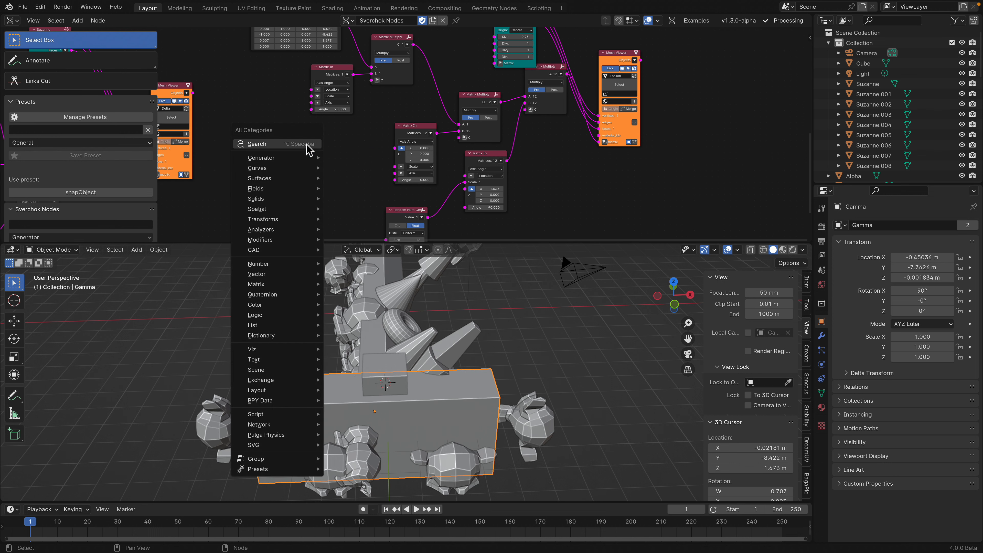
type("circ")
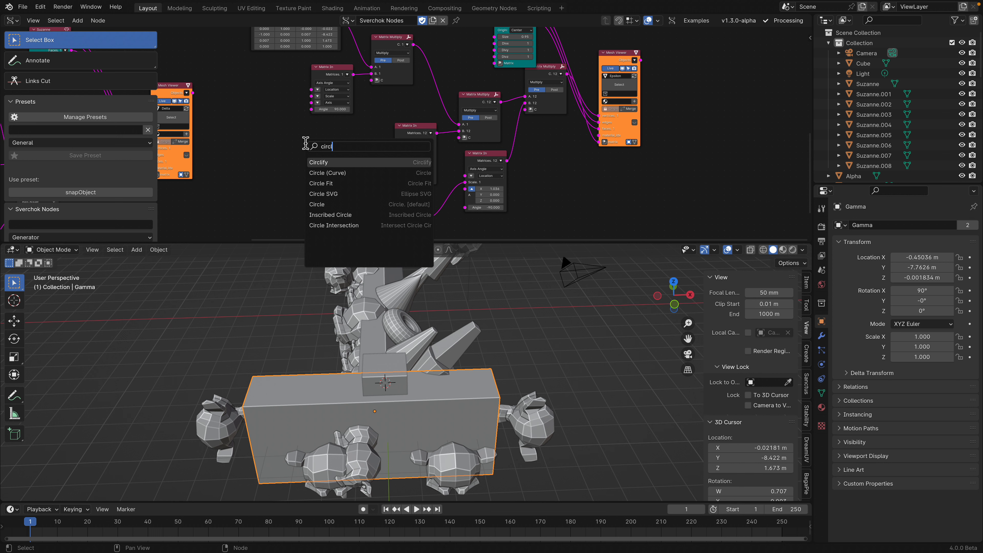
type("l")
key("Down")
key("Down")
key("Down")
key("Down")
key("Return")
left_click(306, 144)
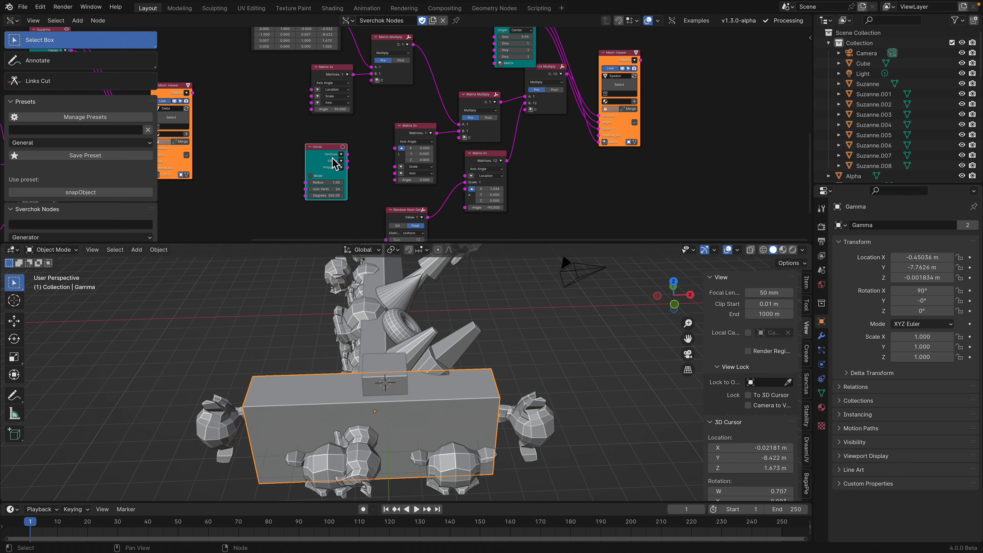
left_click_drag(393, 148, 394, 148)
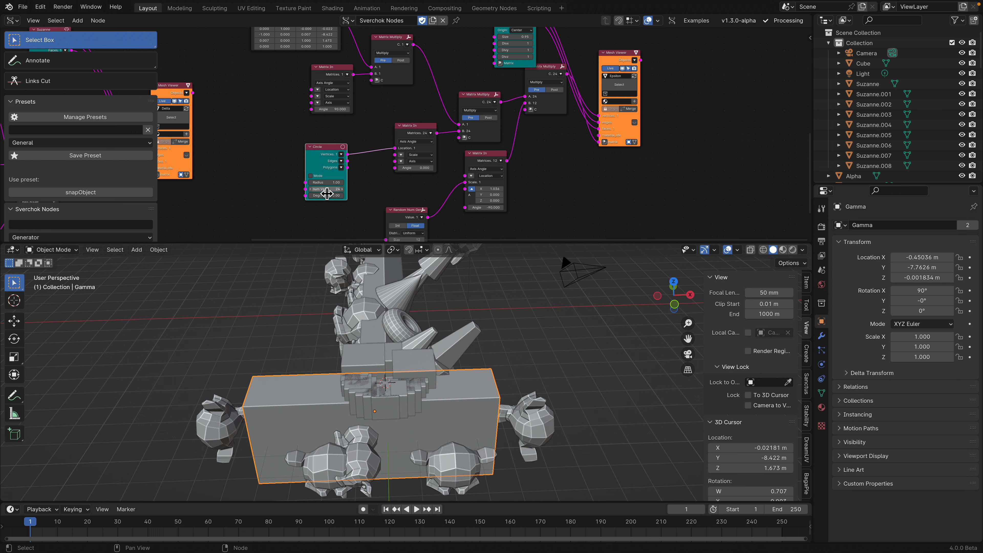
- Set the Circle node's radius to about 3.10 and its vertex count to 12
left_click_drag(326, 182, 349, 182)
type("12")
key("Return")
middle_click_drag(438, 359, 486, 376)
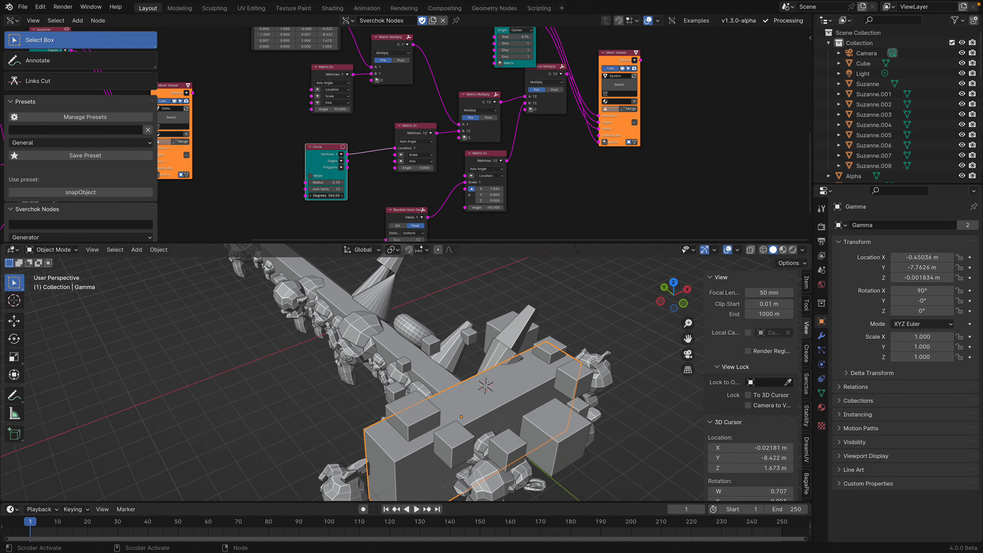
- Select the Suzanne head at the Gamma box's far end and review the whole assembly and all node groups
left_click_drag(593, 352, 604, 358)
scroll(596, 354, "down", 5)
middle_click_drag(494, 334, 432, 303)
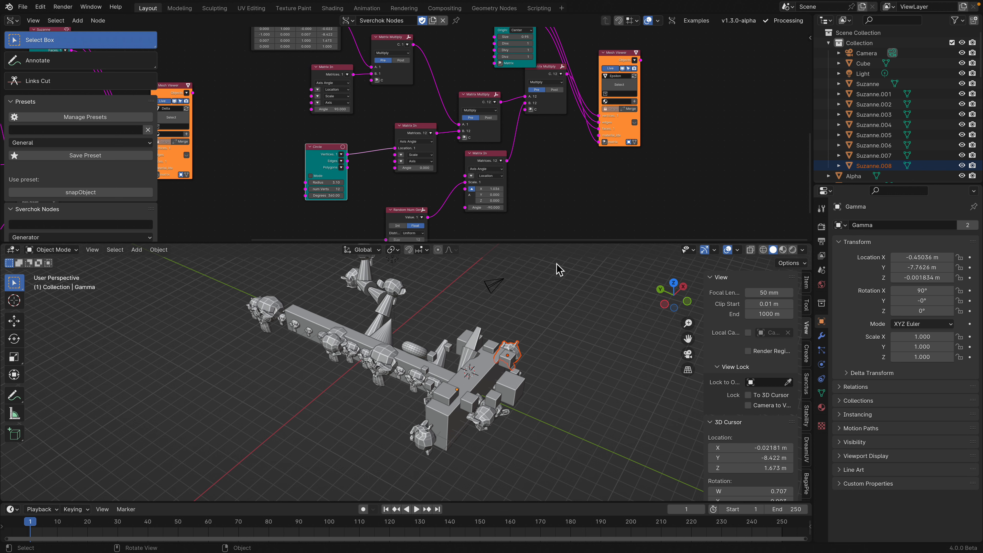
scroll(439, 125, "down", 10)
middle_click_drag(447, 157, 457, 118, "ctrl")
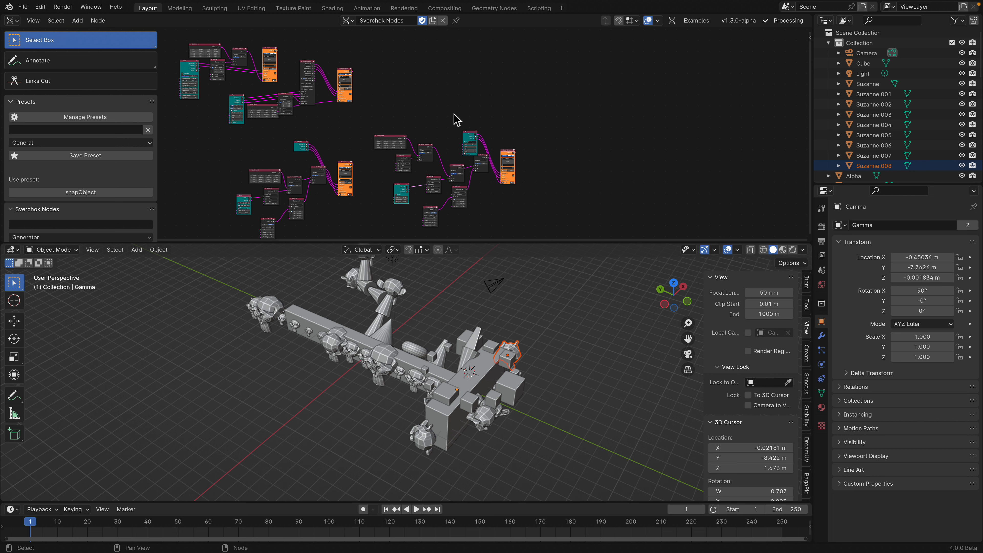
- Place the 3D cursor on the long box's top face near its far end, at about X -0.44, Y 6.11, Z 1
middle_click_drag(432, 336, 470, 345)
scroll(348, 360, "up", 2)
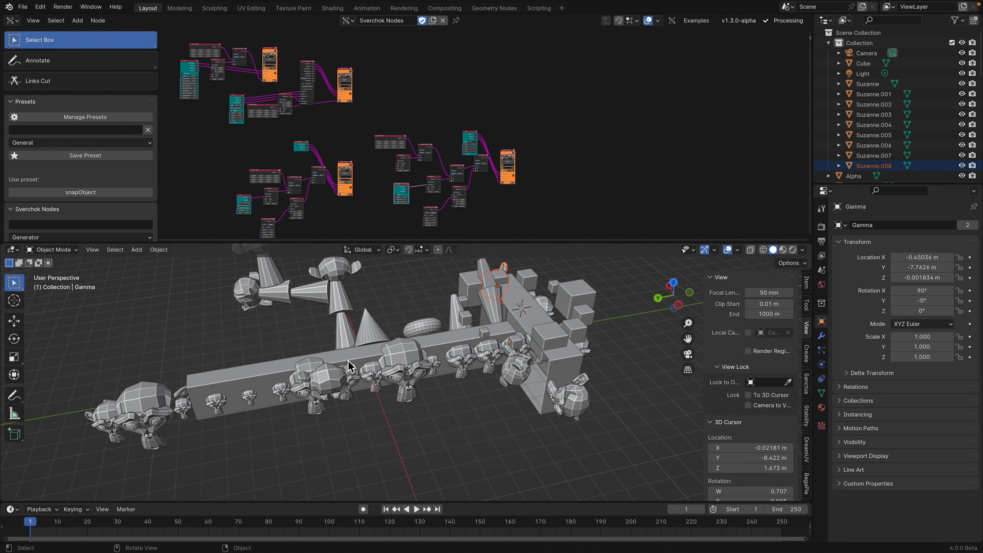
middle_click_drag(229, 377, 388, 343)
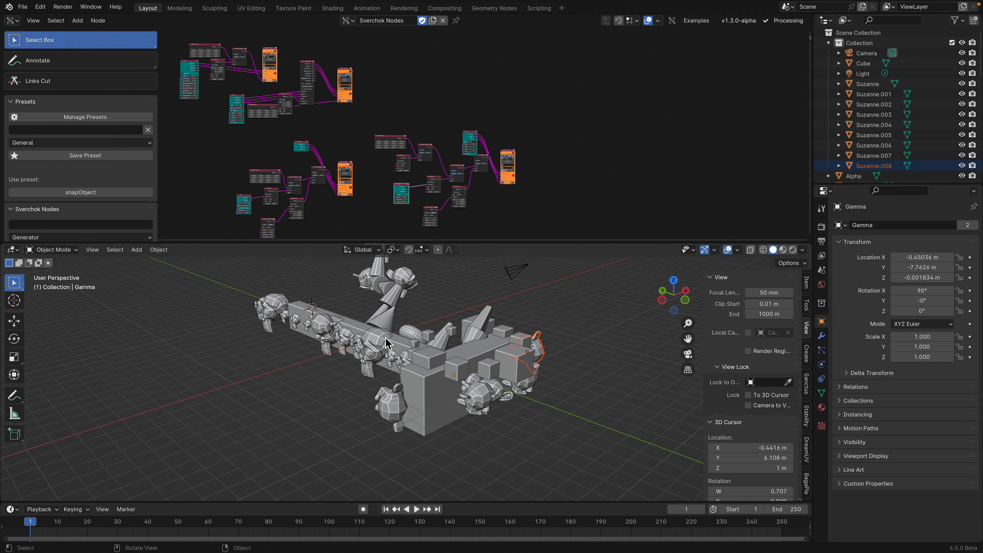
- Enlarge the 3D viewport and use Add Cube to draw a long box extending outward from the Gamma box's large side face
left_click_drag(484, 247, 482, 145)
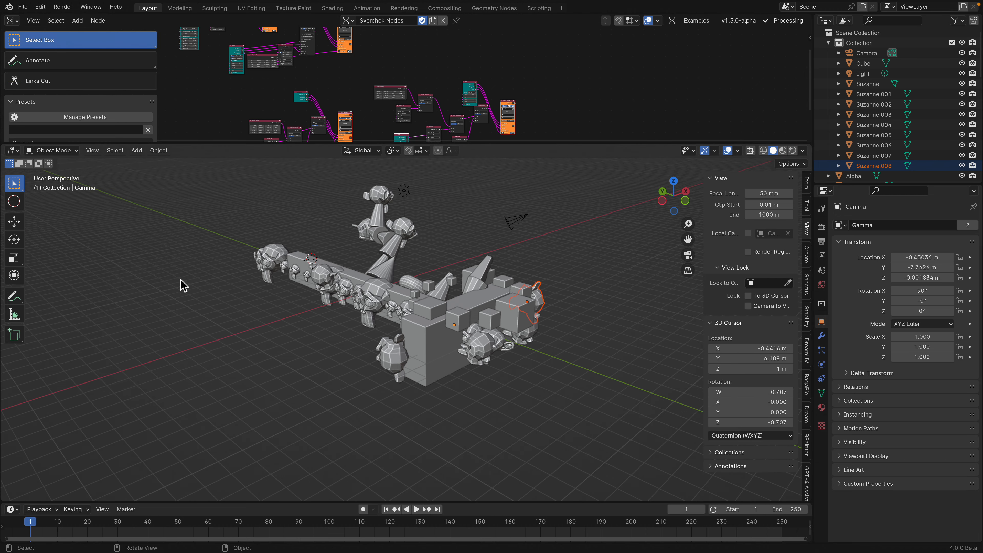
left_click(15, 335)
middle_click_drag(395, 359, 406, 364)
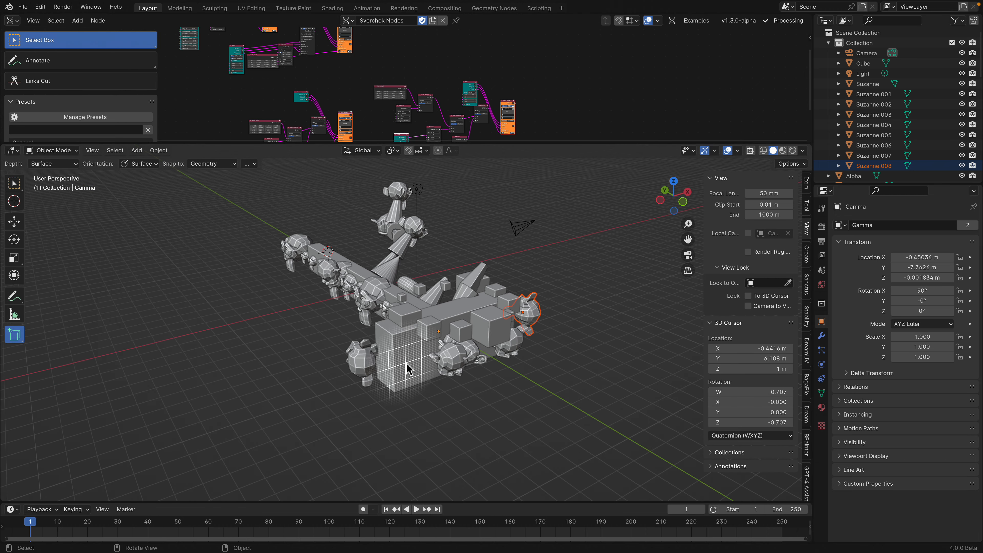
left_click(531, 439)
middle_click_drag(531, 438, 541, 441)
middle_click_drag(499, 412, 458, 377, "shift")
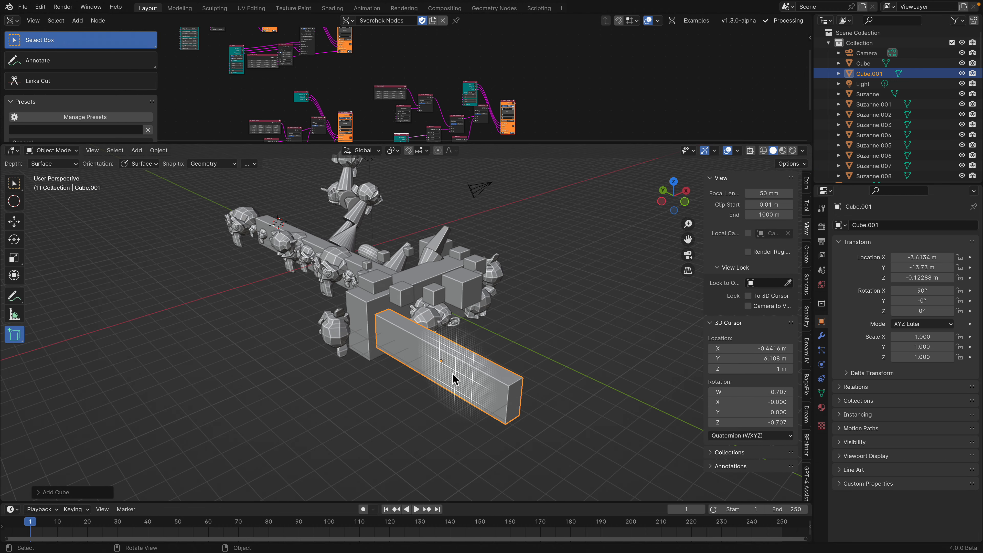
- Draw another box sideways from the outer end of the new long box, and an upright box on top of it
left_click(368, 417)
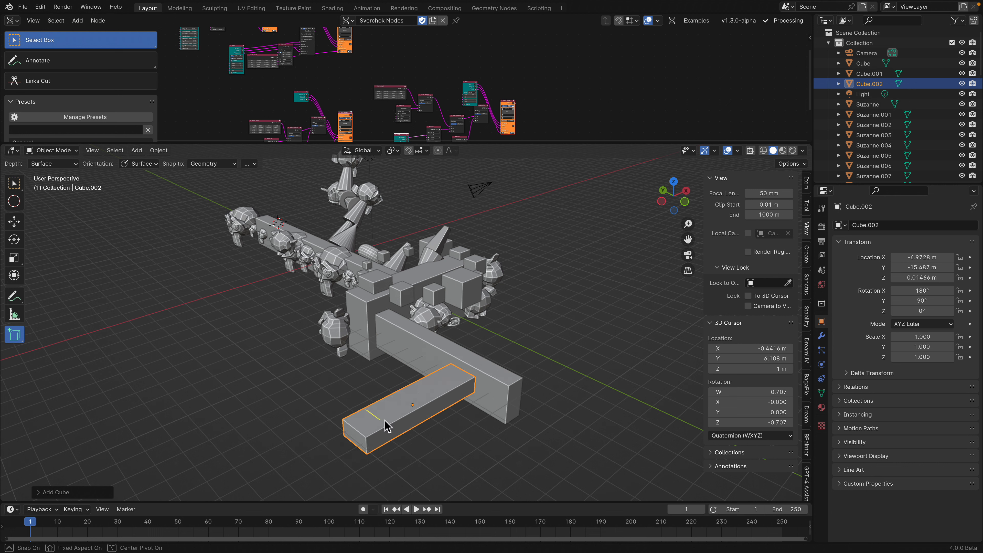
left_click(422, 314)
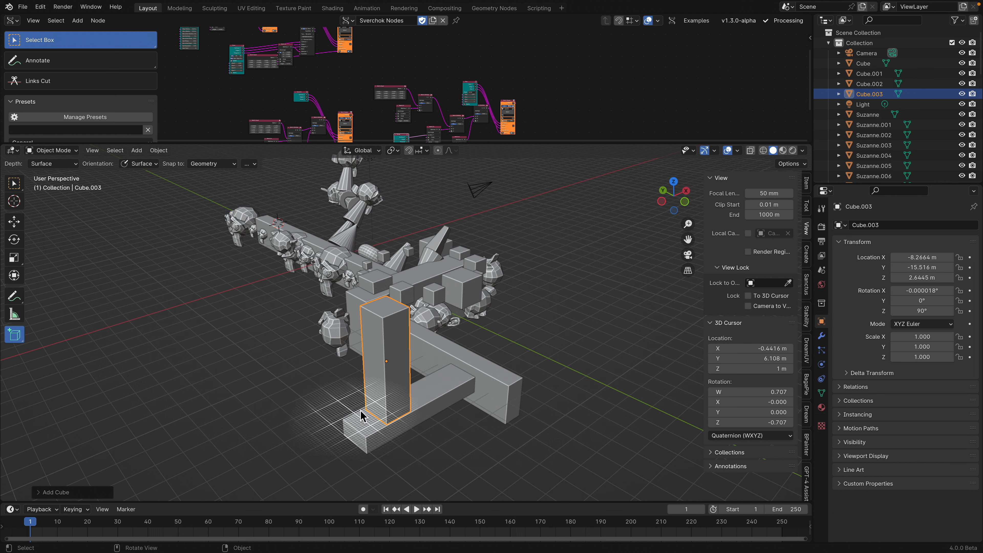
- Draw a box outward from the upright box's side face and another box at that new box's outer end
mouse_move(400, 361)
left_mouse_down()
mouse_move(392, 357)
mouse_move(414, 383)
left_mouse_up()
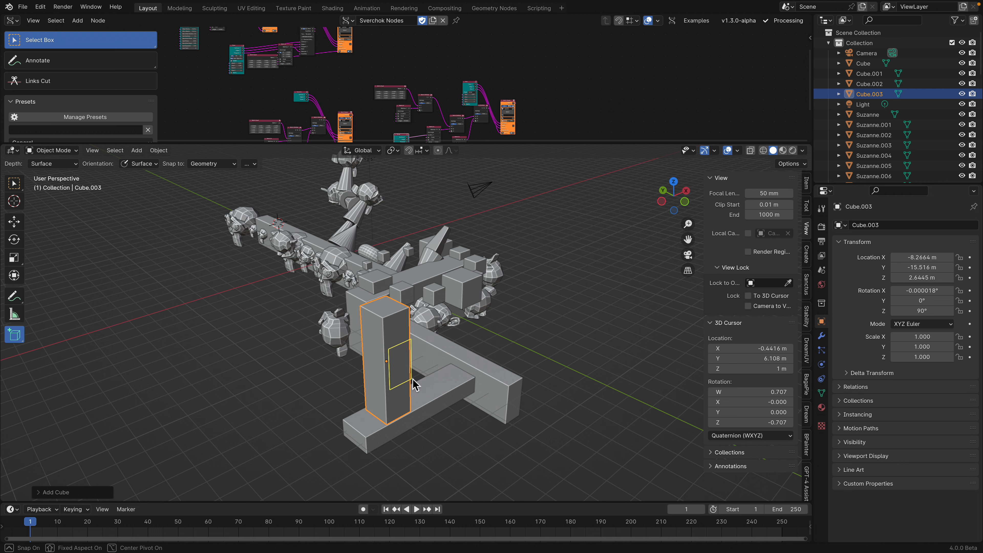
left_click(501, 433)
middle_click_drag(501, 432, 482, 410, "shift")
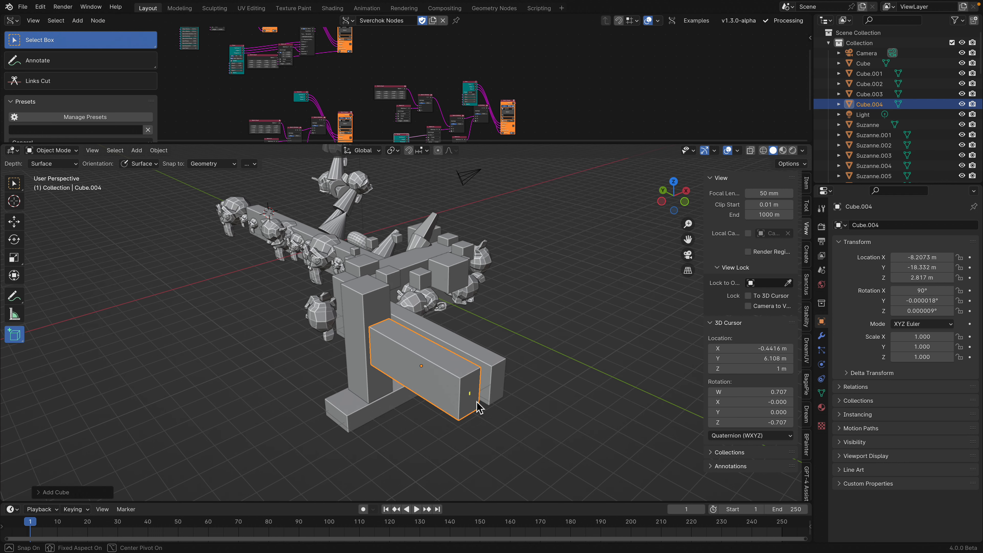
left_click_drag(473, 397, 492, 411)
left_click(558, 453)
- Draw two large freestanding boxes on the open floor beyond the end of the box chain
middle_click_drag(557, 453, 309, 380)
middle_click_drag(250, 342, 433, 378, "shift")
left_click_drag(148, 293, 171, 345)
left_click(171, 233)
left_click_drag(96, 367, 126, 422)
left_click(112, 322)
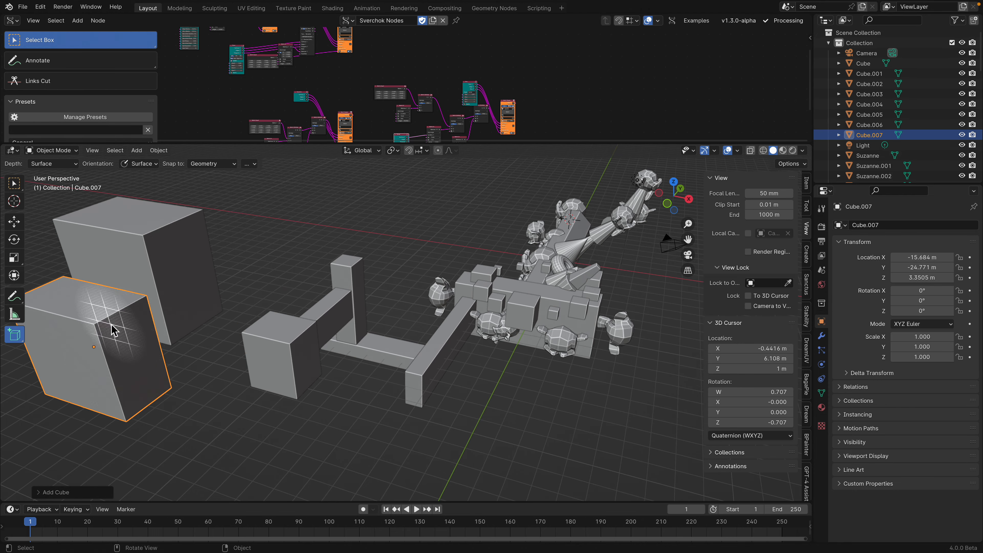
- Move the second freestanding box away from the larger one, to about X -17.1, Y -26.1, Z 2.7 m
scroll(159, 372, "down", 3)
middle_click_drag(159, 372, 329, 372)
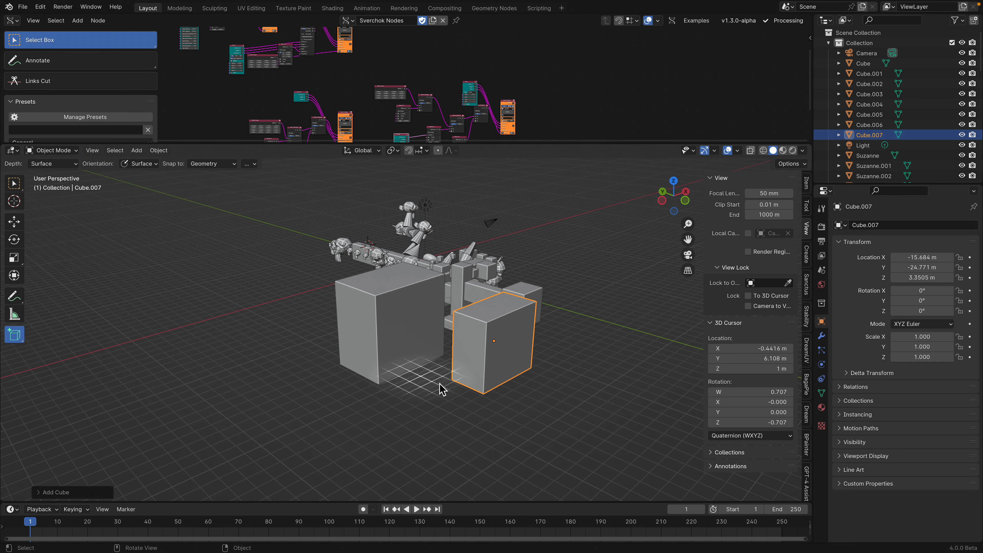
key("g")
key("x")
left_click(462, 446)
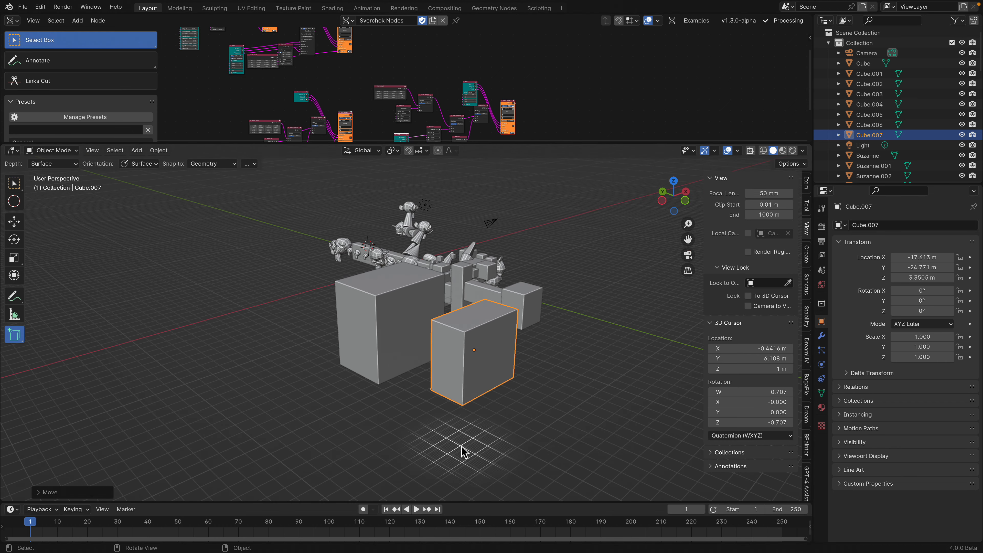
middle_click_drag(345, 354, 360, 362)
left_click(19, 186)
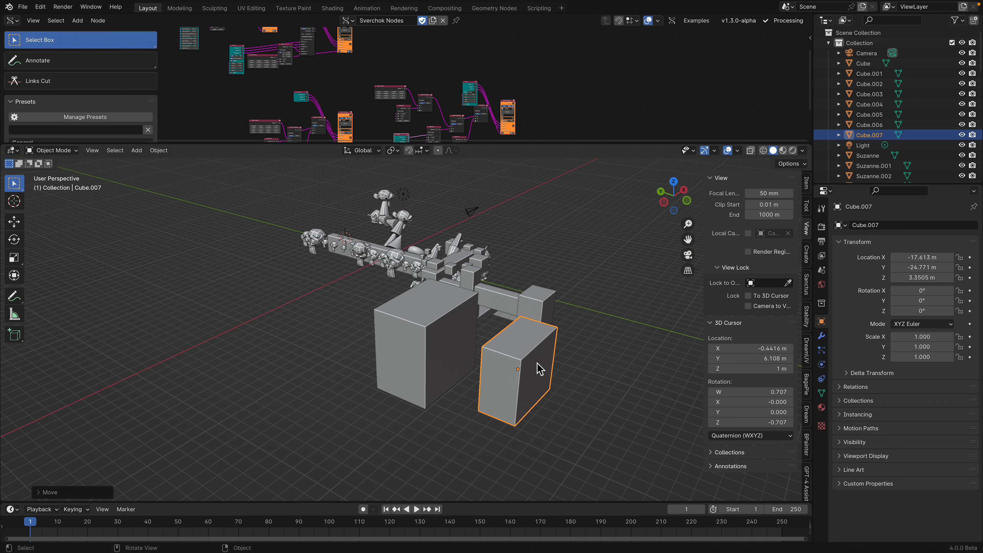
key("g")
left_click(578, 390)
middle_click_drag(579, 391, 400, 371)
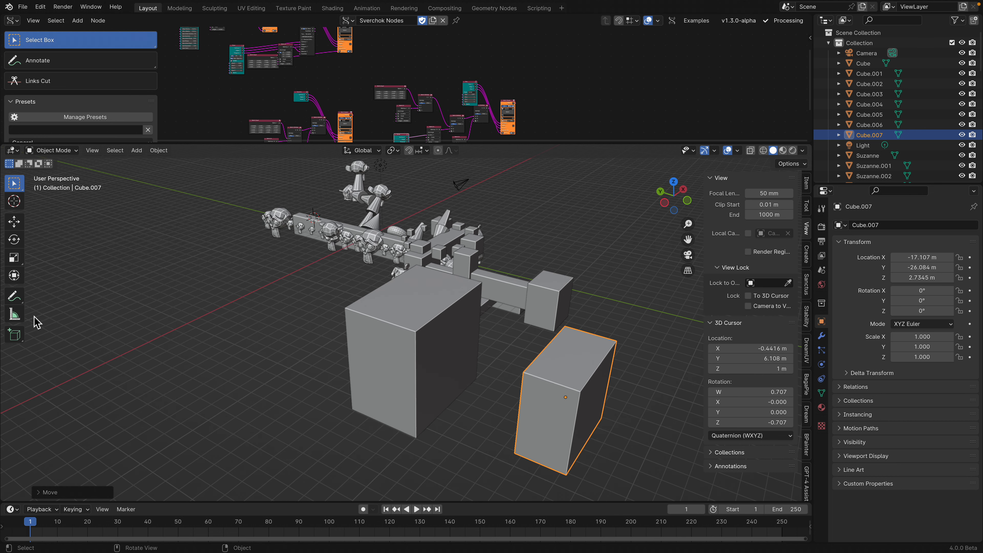
- Use Add Cube to draw a smaller box out of the large box's side face, toward the other freestanding box
left_click(14, 334)
left_click(456, 362)
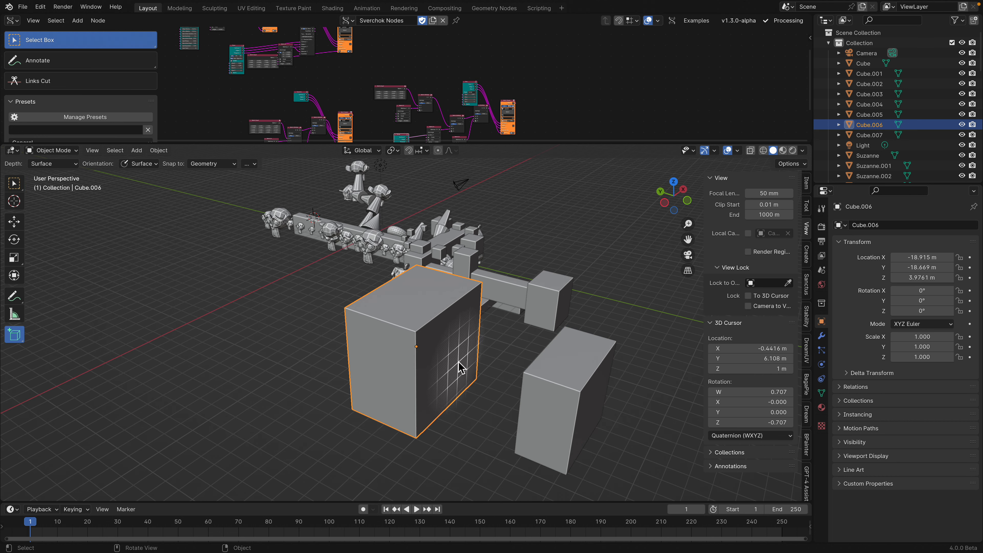
left_click_drag(436, 345, 468, 363)
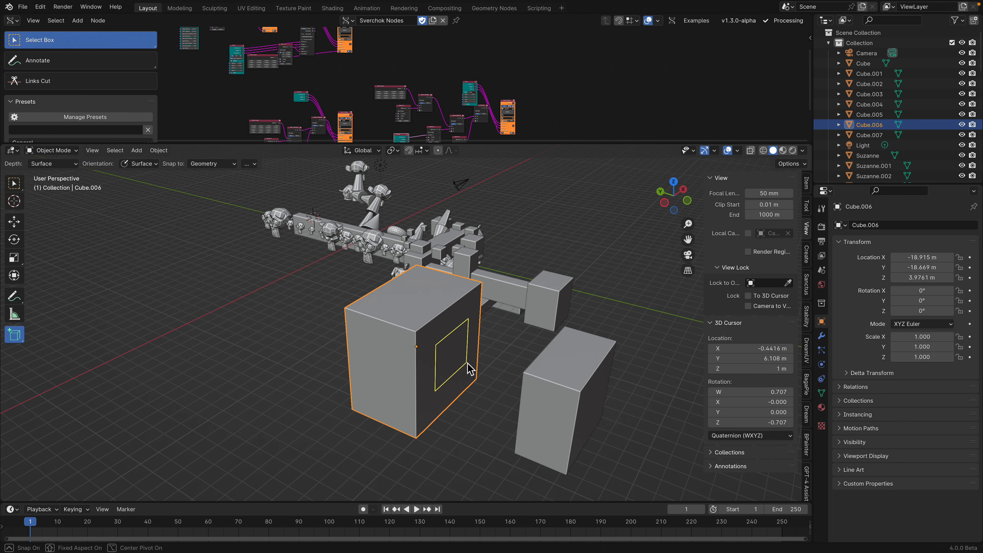
left_click(512, 388)
middle_click_drag(573, 396, 635, 392)
middle_click_drag(650, 330, 272, 299, "shift")
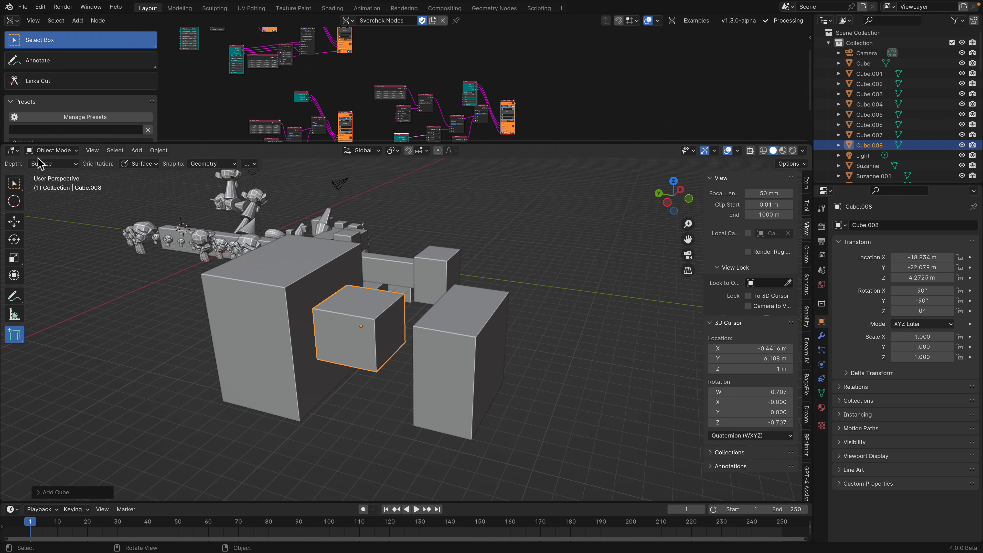
- In Edit Mode, move the connecting box's outer face along Y, snapping its lower corner to the plane of the neighbouring box's near side
left_click(43, 150)
left_click(40, 173)
middle_click_drag(318, 323, 329, 326)
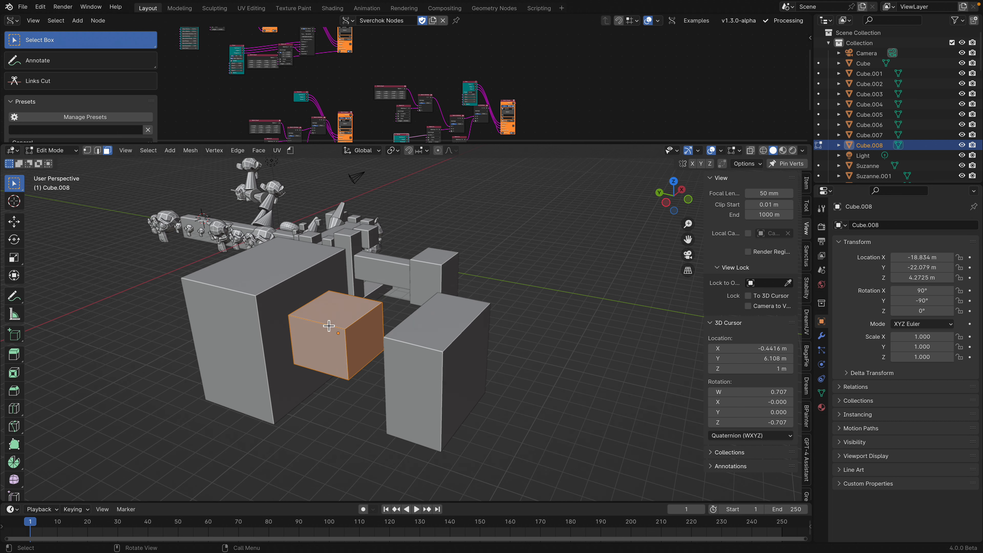
left_click(366, 338)
key("1")
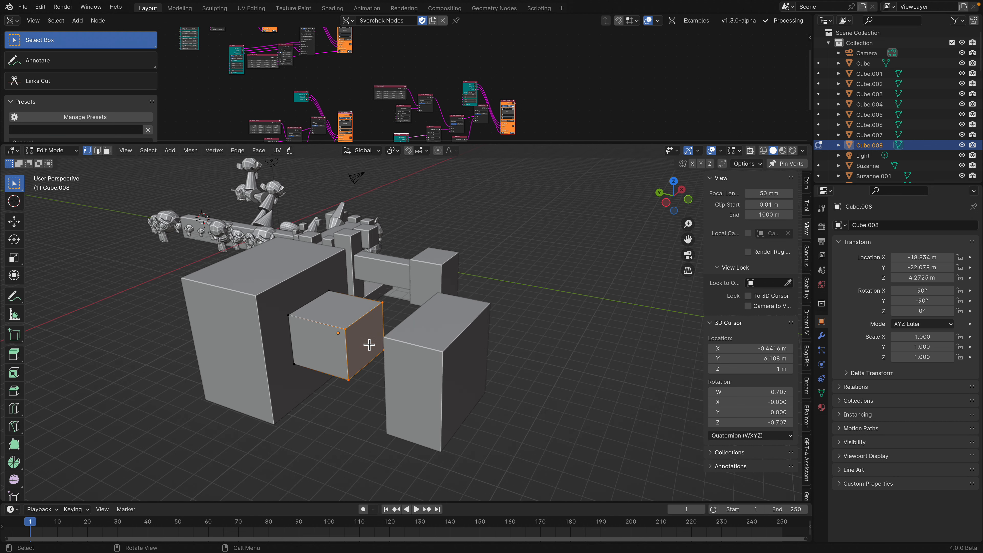
left_click(380, 351)
middle_click_drag(380, 350, 384, 350)
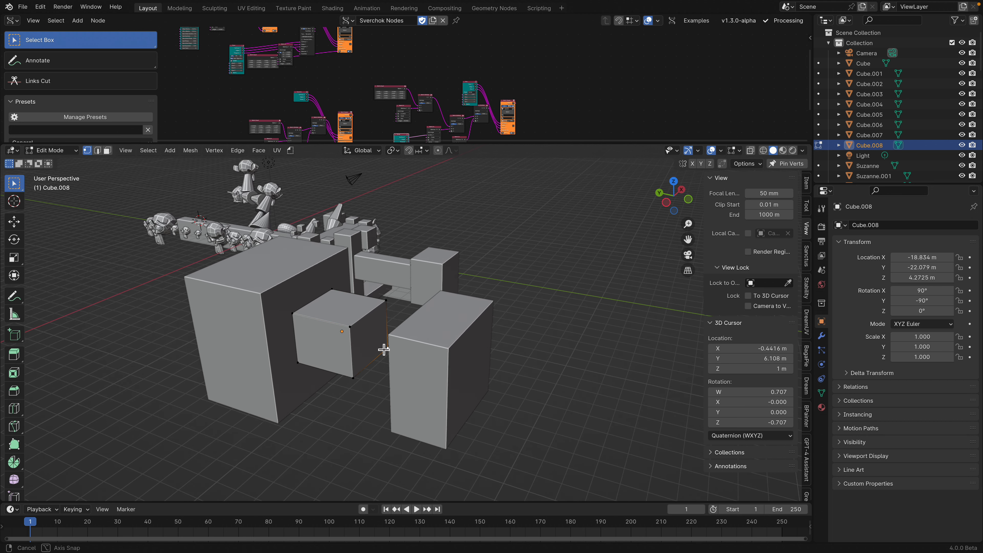
left_click(370, 338)
middle_click_drag(377, 351, 397, 347)
key("g")
key("y")
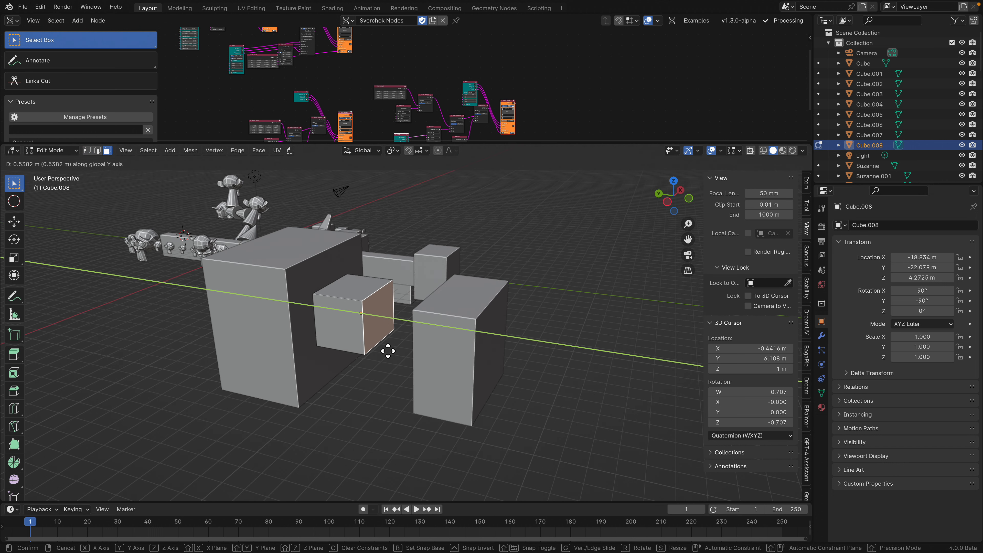
key("b")
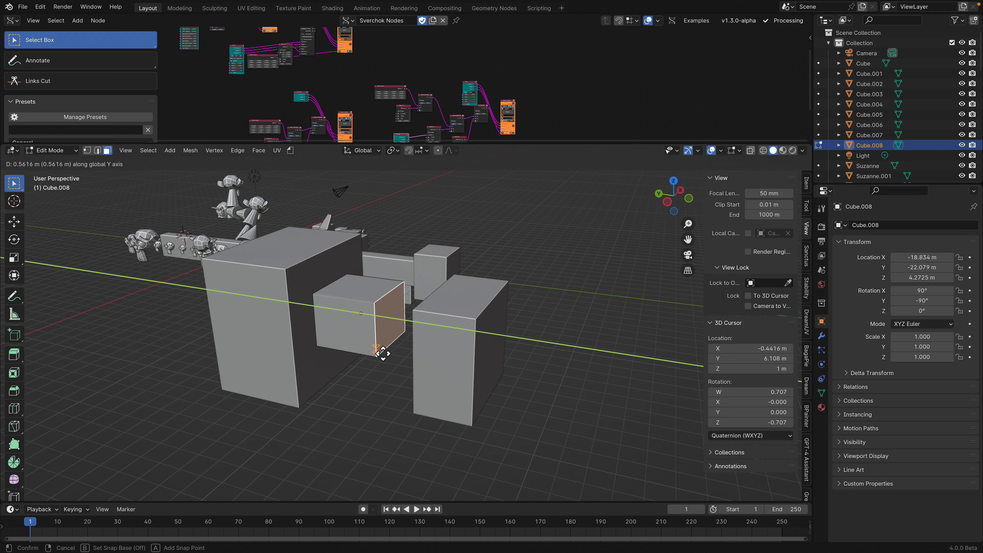
left_click(413, 365)
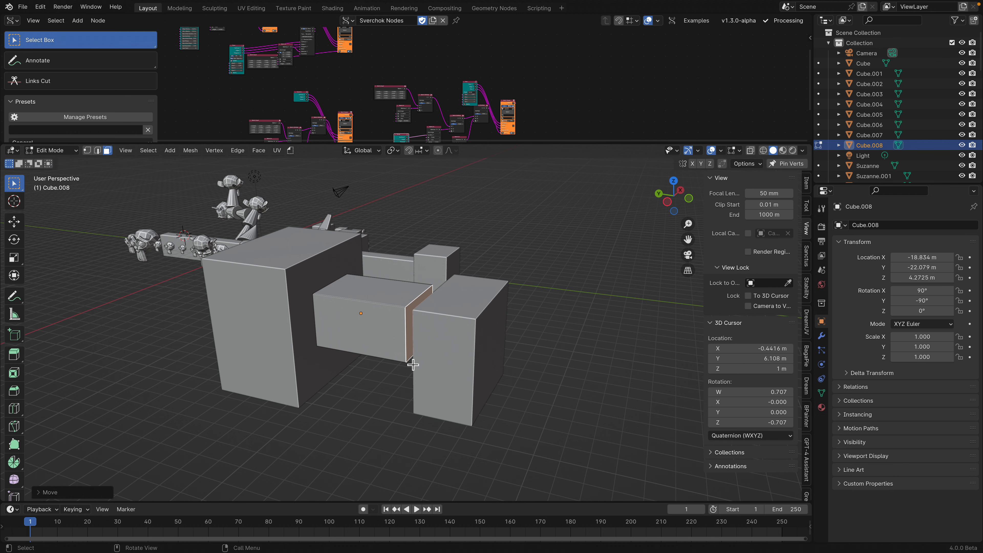
mouse_move(423, 369)
middle_mouse_down()
mouse_move(488, 373)
mouse_move(436, 367)
middle_mouse_up()
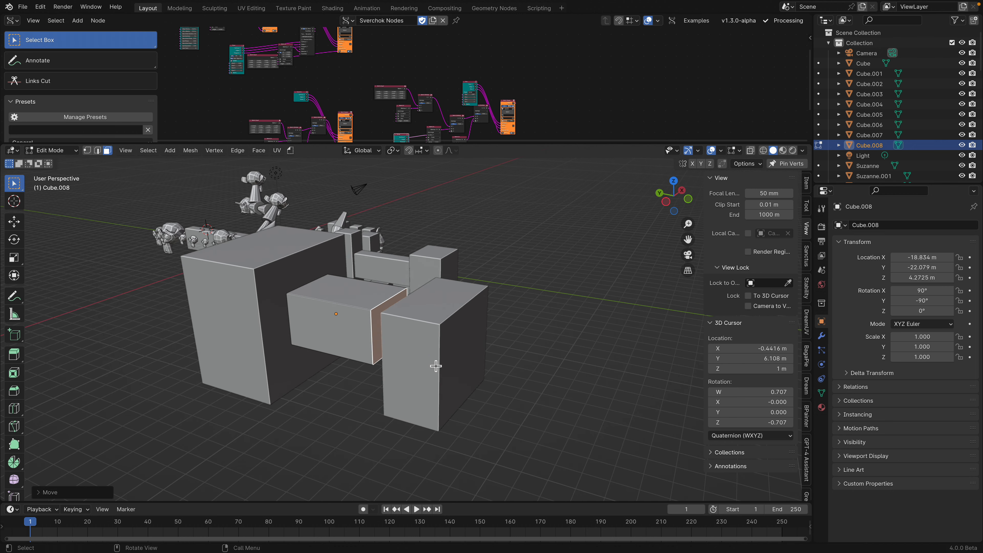
- Return to Object Mode and move the second freestanding box against the connecting box's end, at about X -18.9, Y -26.1, Z 4.0 m
key("Tab")
key("Tab")
left_click(53, 150)
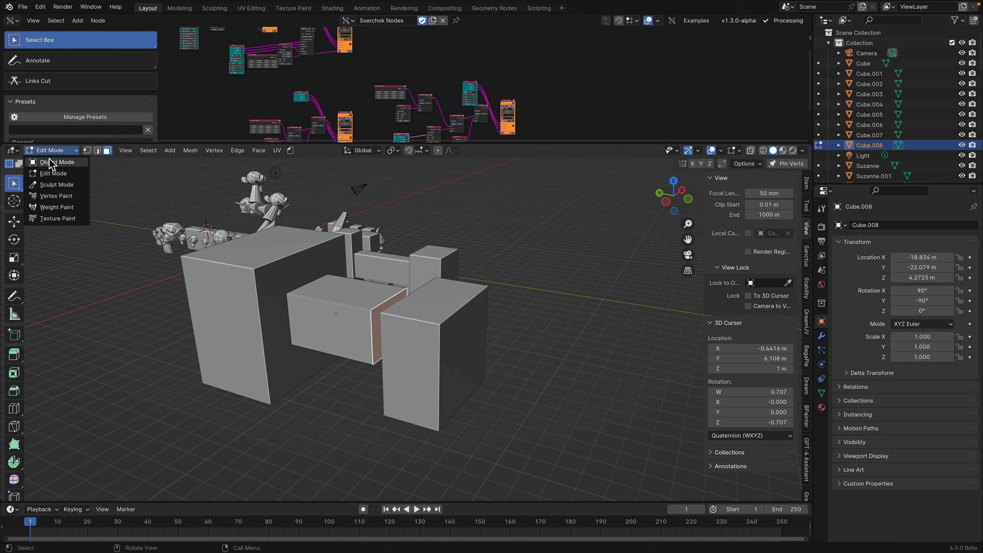
left_click(55, 161)
left_click(425, 324)
middle_click_drag(443, 356, 414, 326)
key("g")
left_click(331, 362)
key("g")
left_click(336, 333)
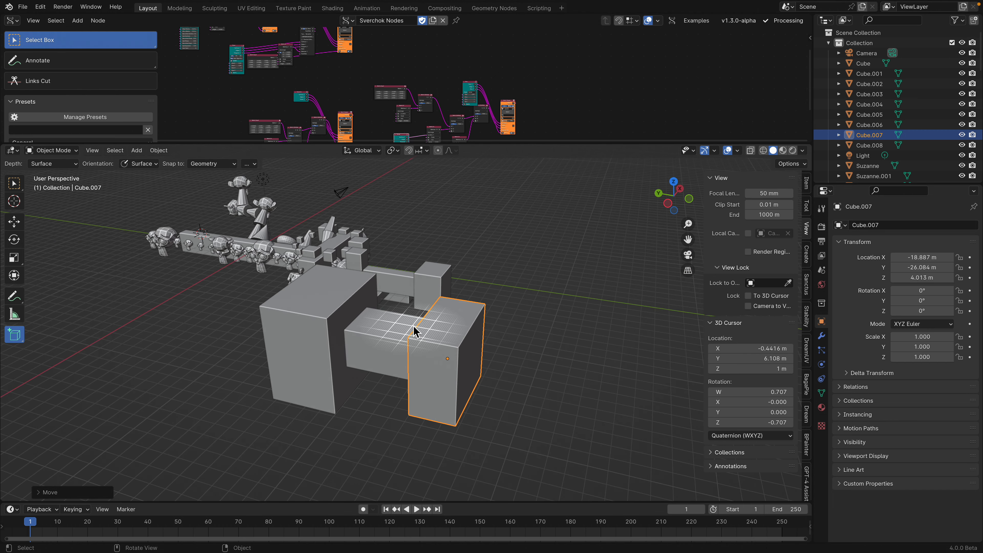
- Duplicate the end box and snap the copy's bottom corner to the original's upper outer corner, at about Y -28.7, Z 8.7 m
key("shift+d")
middle_click_drag(469, 342, 507, 352)
left_click(563, 365)
middle_click_drag(584, 368, 555, 329, "shift")
key("g")
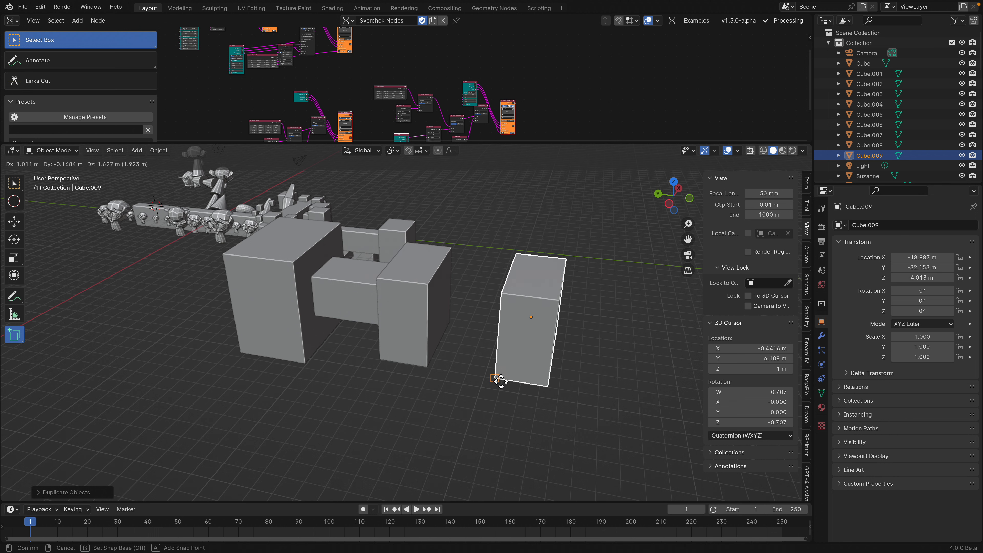
left_click(430, 290)
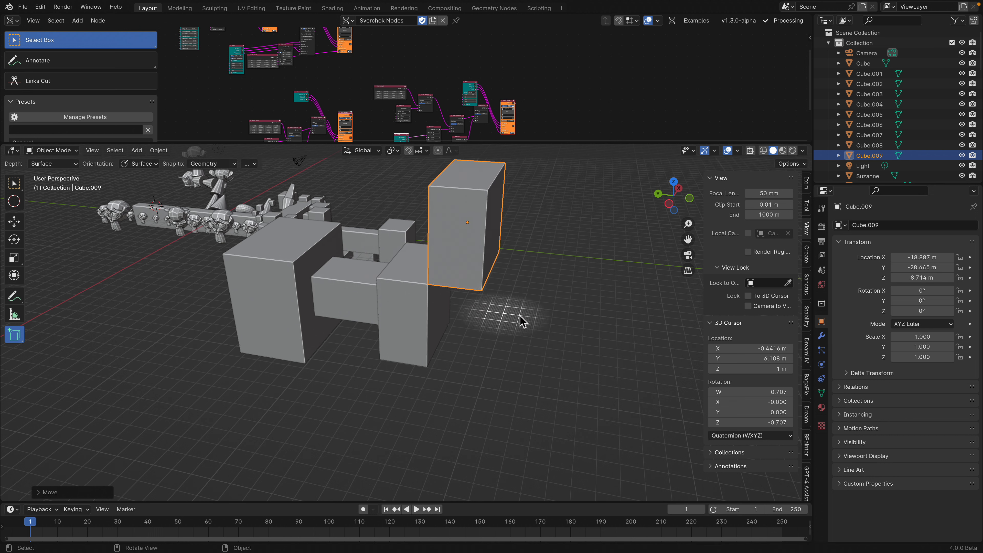
middle_click_drag(519, 315, 464, 364)
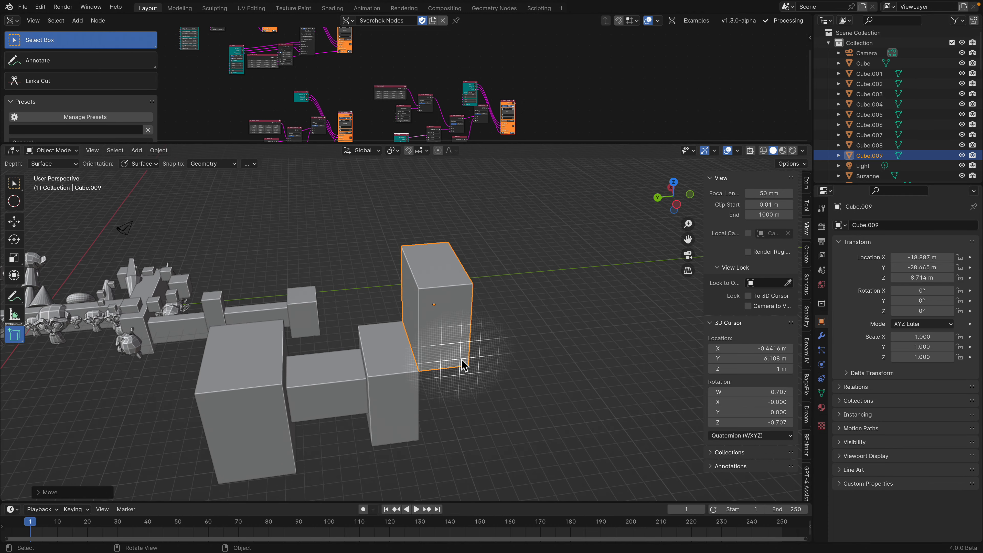
- Duplicate the raised box and snap the copy onto its upper outer corner, at about Y -31.2, Z 13.4 m
scroll(463, 364, "down", 5)
scroll(437, 369, "up", 4)
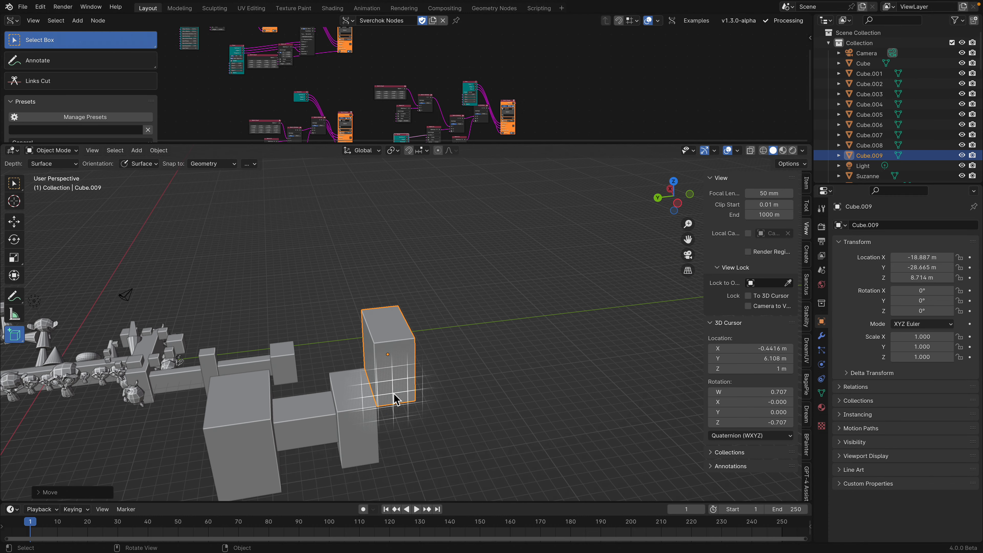
middle_click_drag(394, 399, 400, 374)
key("shift+d")
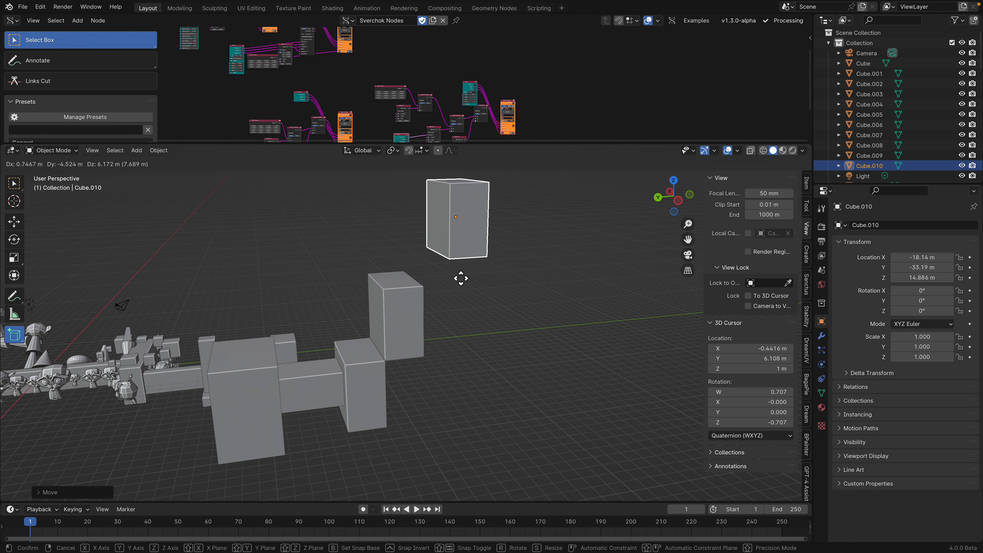
key("ctrl")
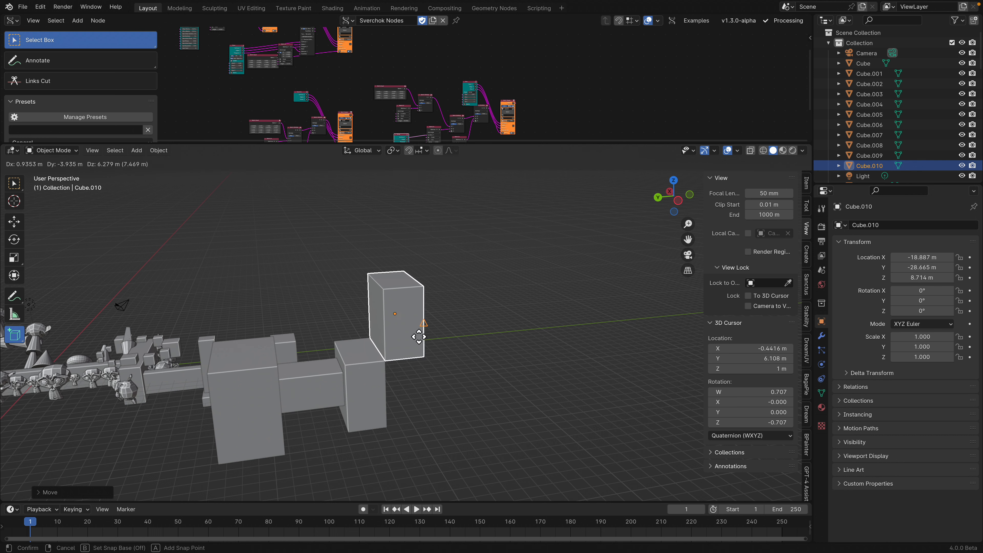
left_click(390, 364)
left_click(427, 287)
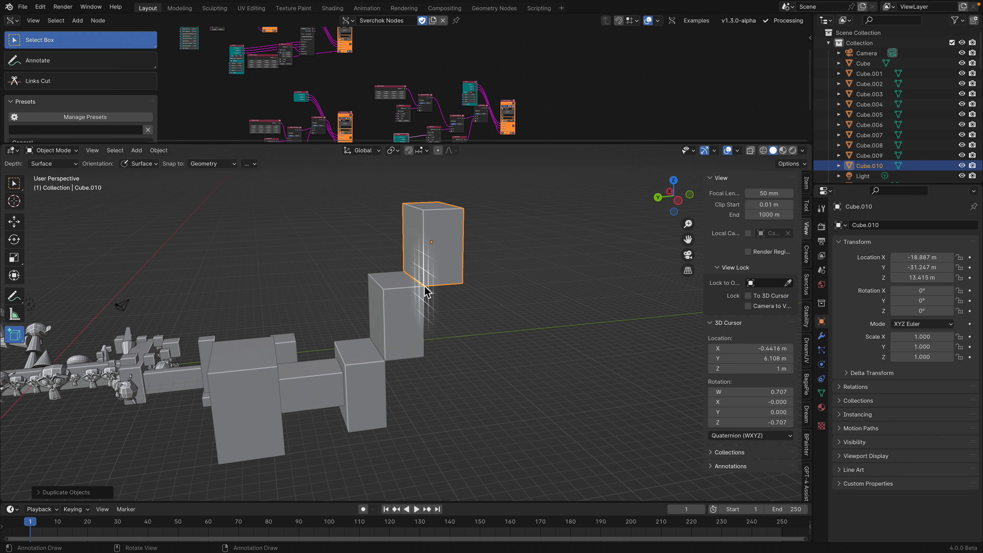
- Add a third stepped copy by duplicating the topmost box and snapping it corner to corner, at about Y -33.8, Z 18.1 m
middle_click_drag(464, 301, 434, 388, "shift")
key("shift+d")
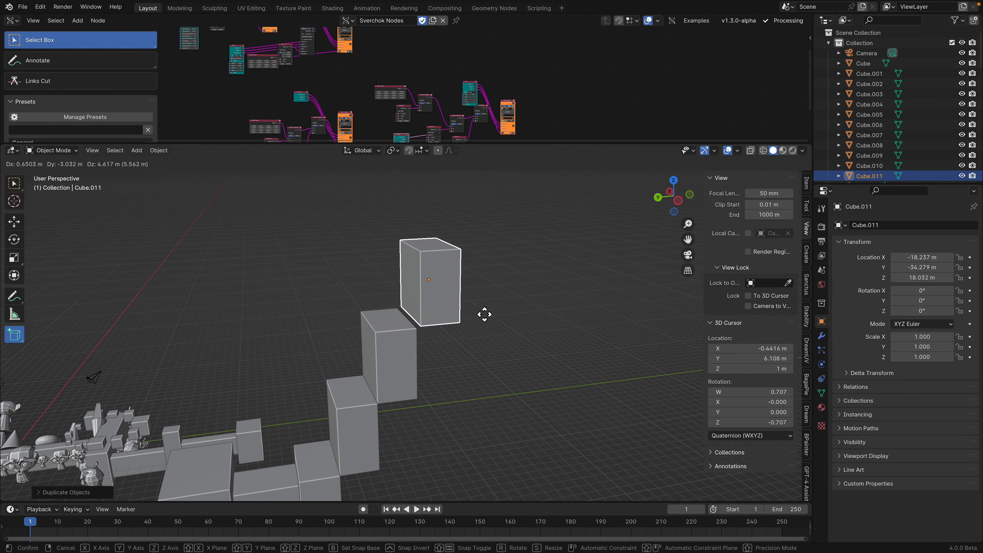
key("ctrl")
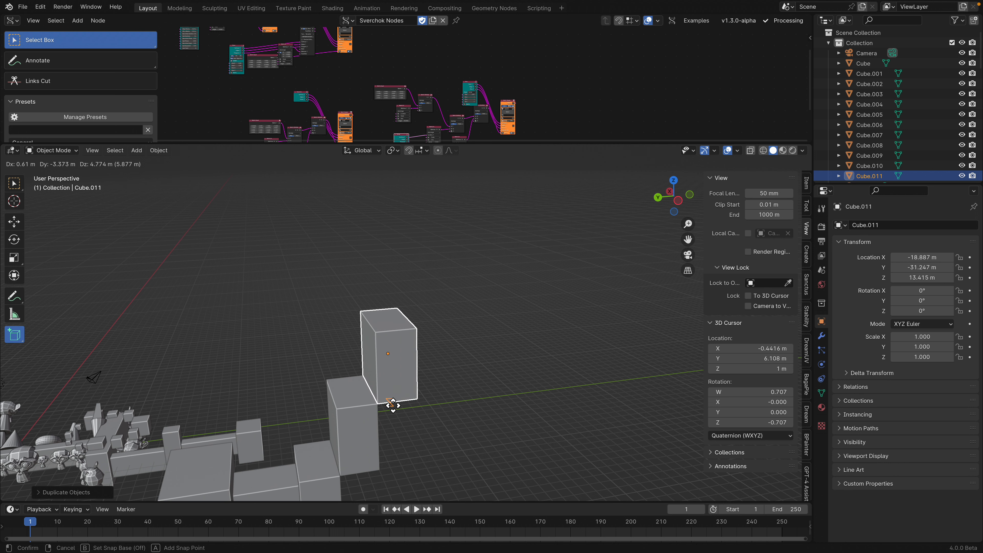
left_click(419, 329)
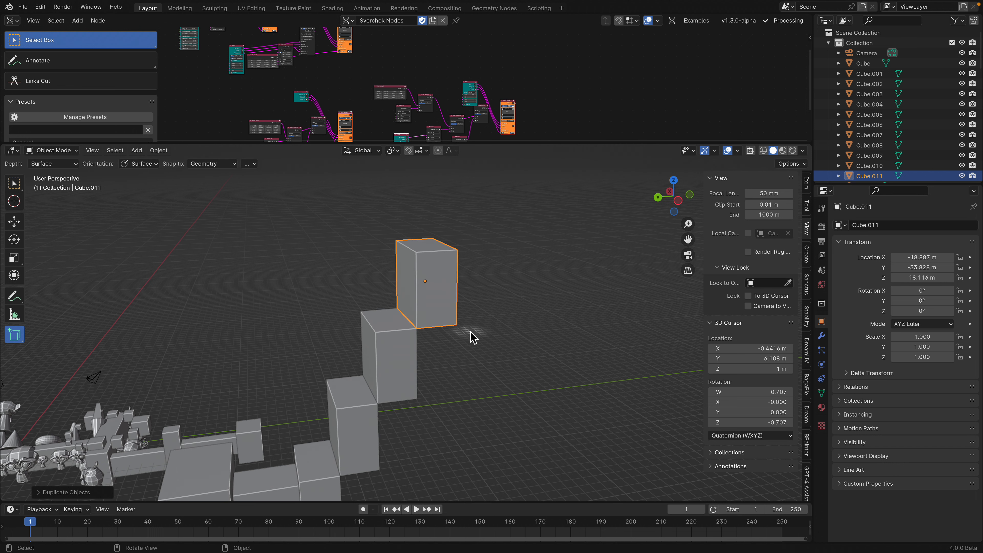
- Repeat the snapped duplication seven times to extend the stepped chain of boxes upward
key("shift+r")
key("shift+r")
scroll(471, 349, "down", 3)
key("shift+r")
key("shift+r")
key("shift+r")
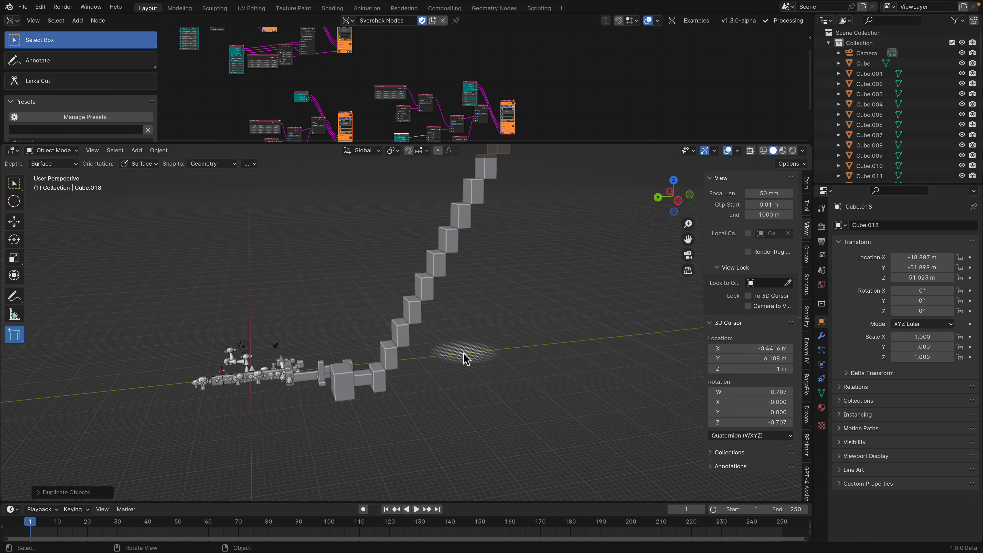
middle_click_drag(466, 353, 435, 364)
- Undo the seven repeated duplications, back to the third stepped copy
key("ctrl+z")
key("ctrl+z")
key("ctrl+z")
key("ctrl+z")
key("ctrl+z")
key("ctrl+z")
key("ctrl+z")
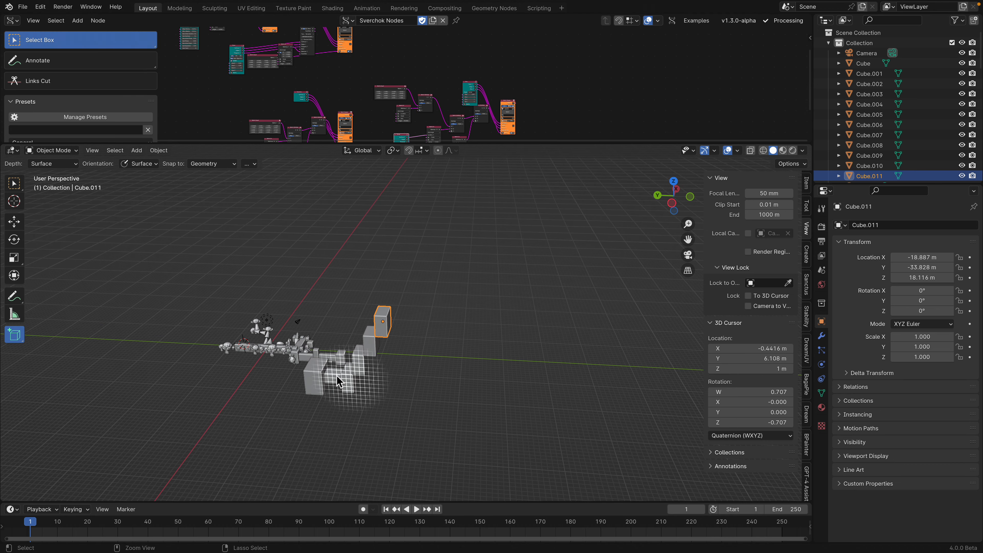
- Place the 3D cursor on the side face of the lowest stepped copy, at about X -16.42, Y -28.33, Z 8.94 m
scroll(373, 367, "up", 3)
middle_click_drag(337, 376, 437, 334)
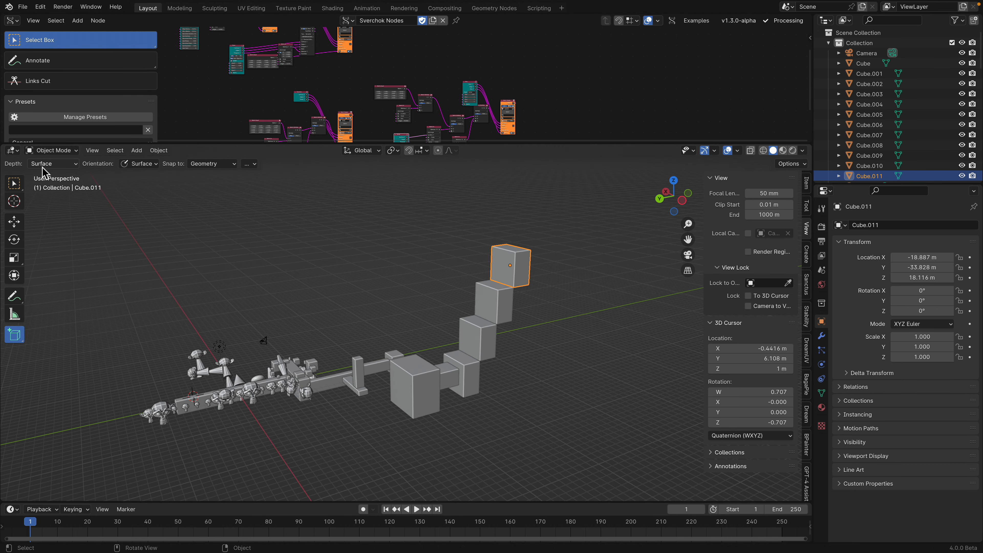
left_click(14, 183)
middle_click_drag(329, 387, 446, 345)
right_click(285, 305, "shift")
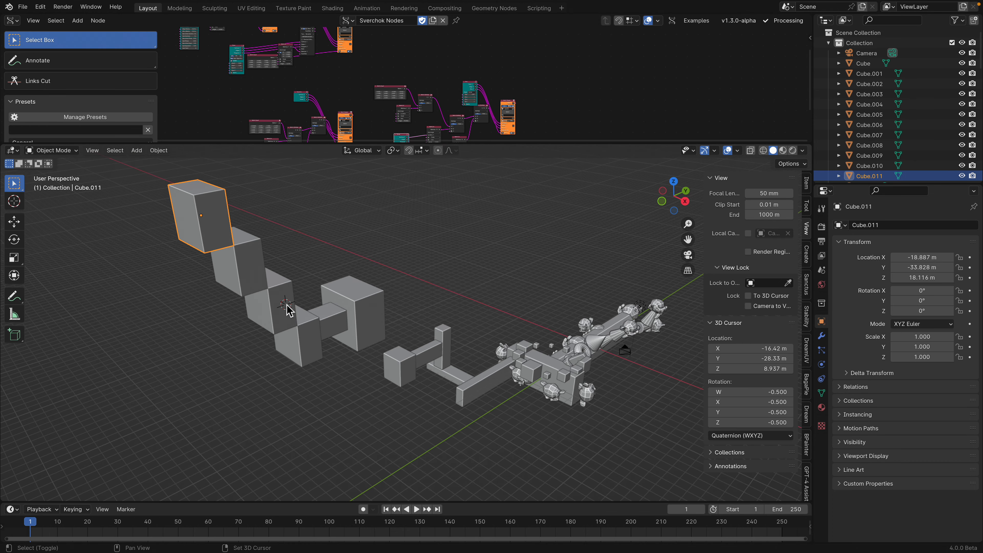
- Enlarge the node editor and examine the node groups, focusing on the circle setup with random scales
middle_click_drag(439, 81, 426, 79)
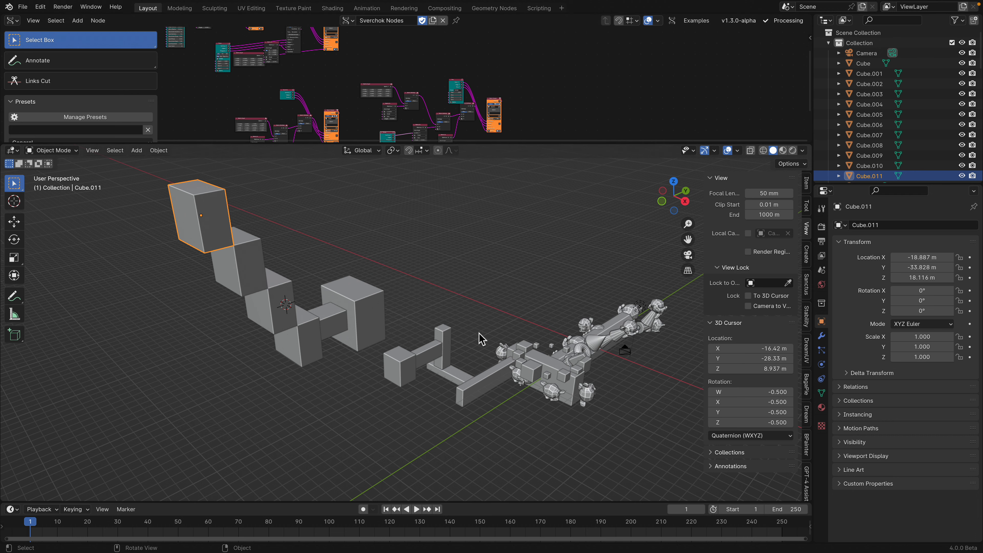
middle_click_drag(479, 337, 484, 172)
left_click_drag(488, 145, 488, 302)
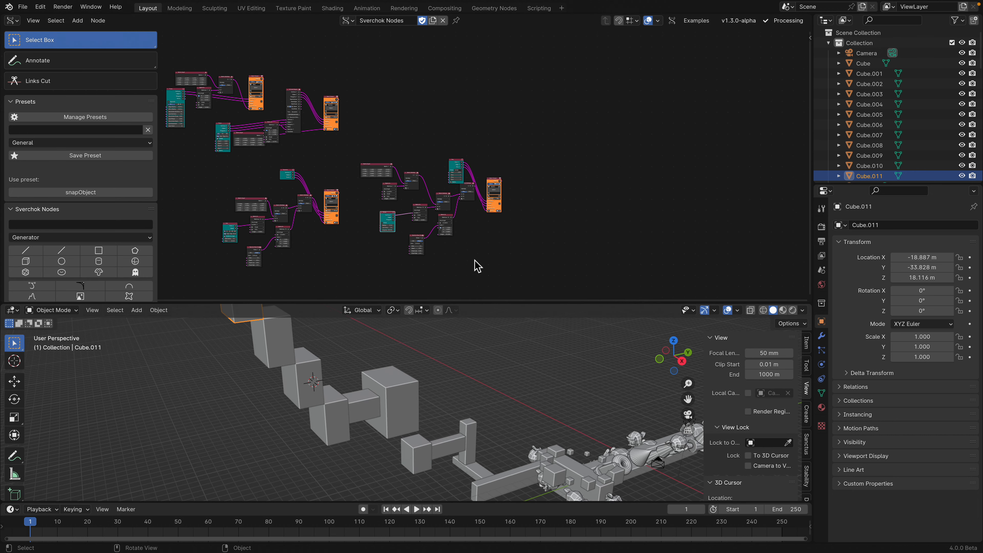
key("Home")
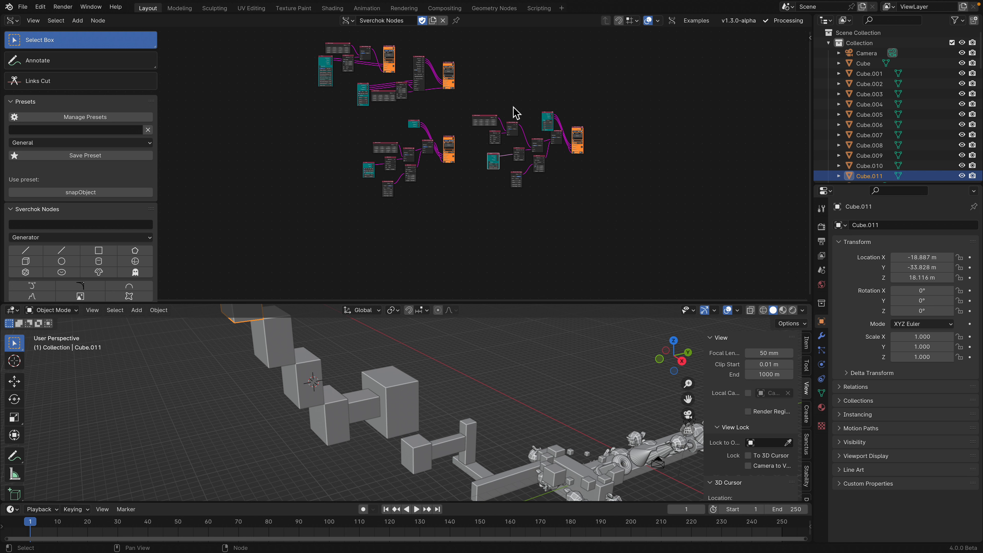
scroll(432, 239, "up", 5)
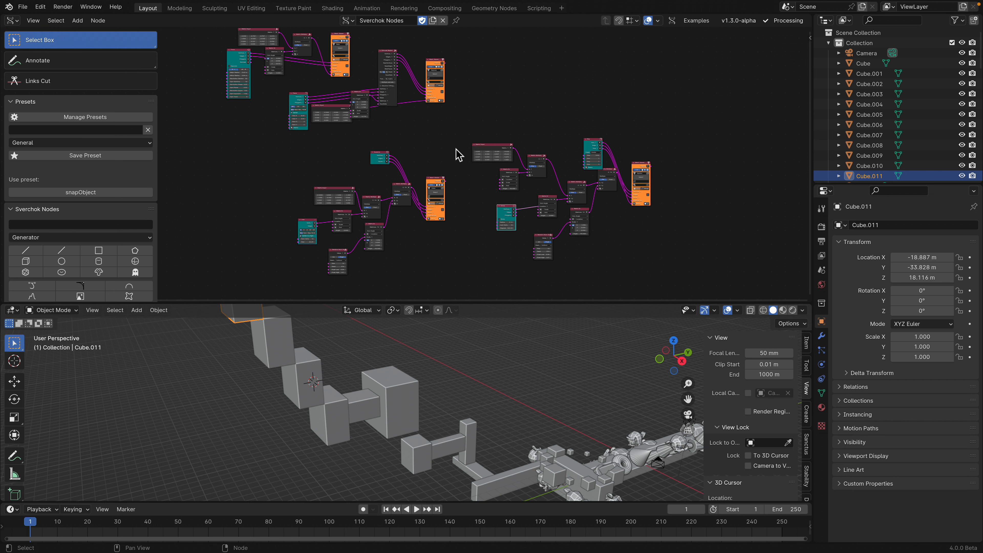
scroll(456, 149, "up", 4)
middle_click_drag(458, 190, 522, 204)
scroll(466, 190, "up", 5)
scroll(511, 205, "down", 2)
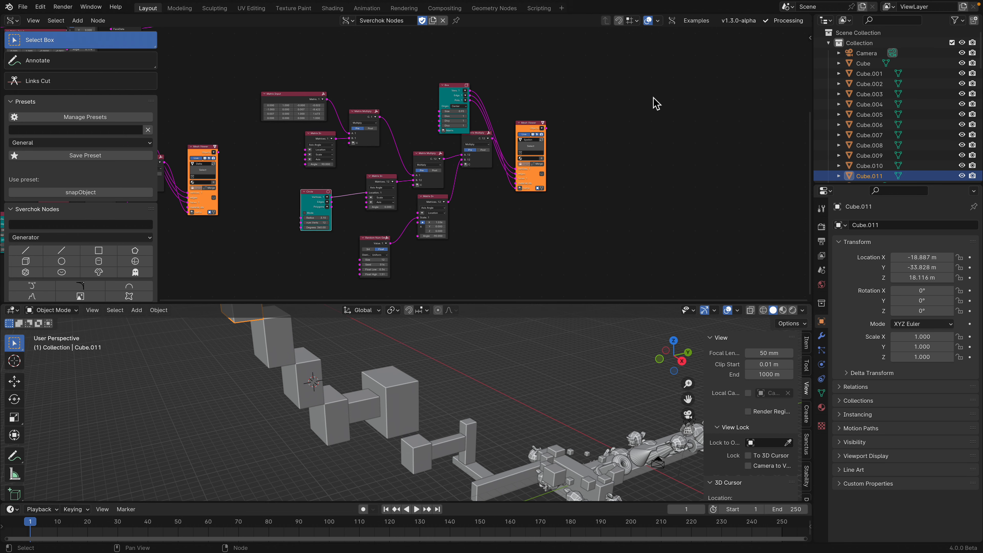